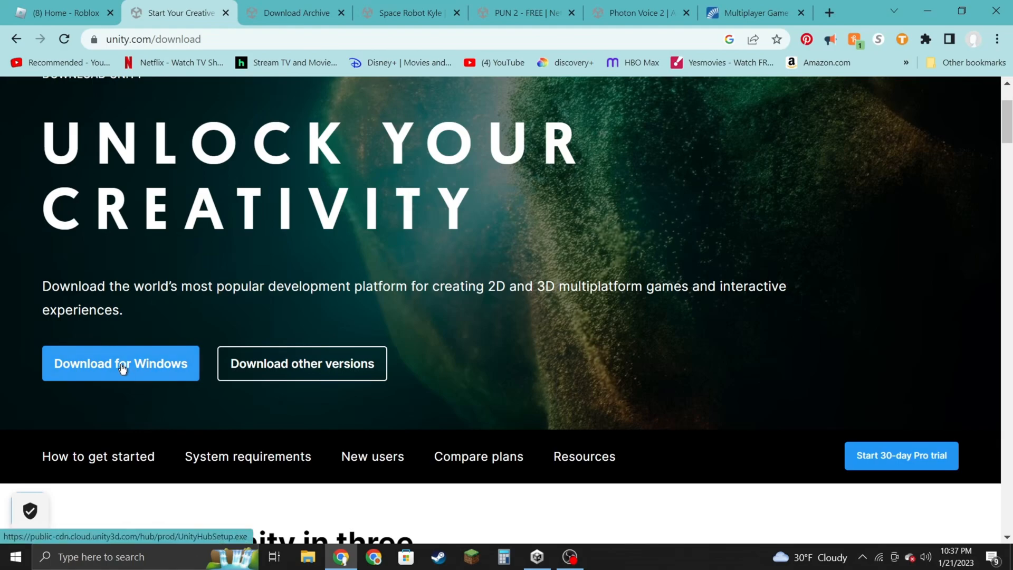
Look over the Unity download page and switch to the download archive page.
{"action": "scroll", "coordinate": [163, 158], "scroll_direction": "up", "scroll_amount": 1}
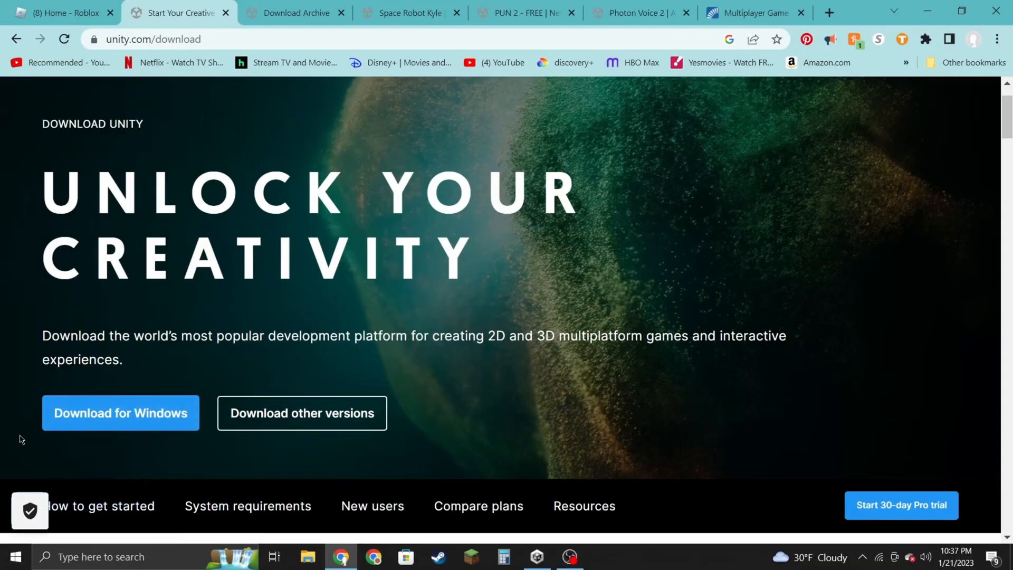
{"action": "left_click", "coordinate": [302, 16]}
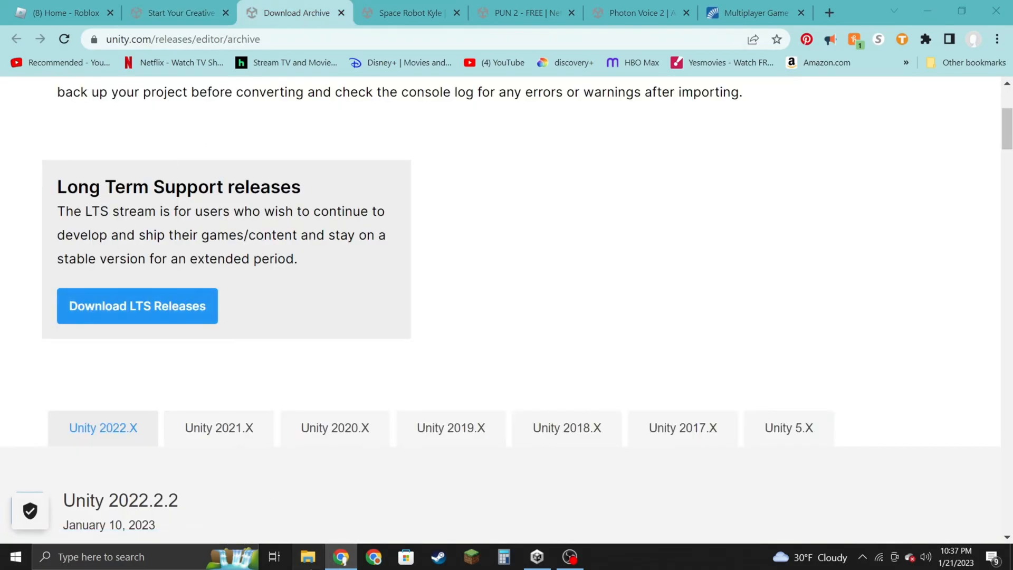
Look through the Downloads and Pictures folders in File Explorer and close its window.
{"action": "key", "text": "super+e"}
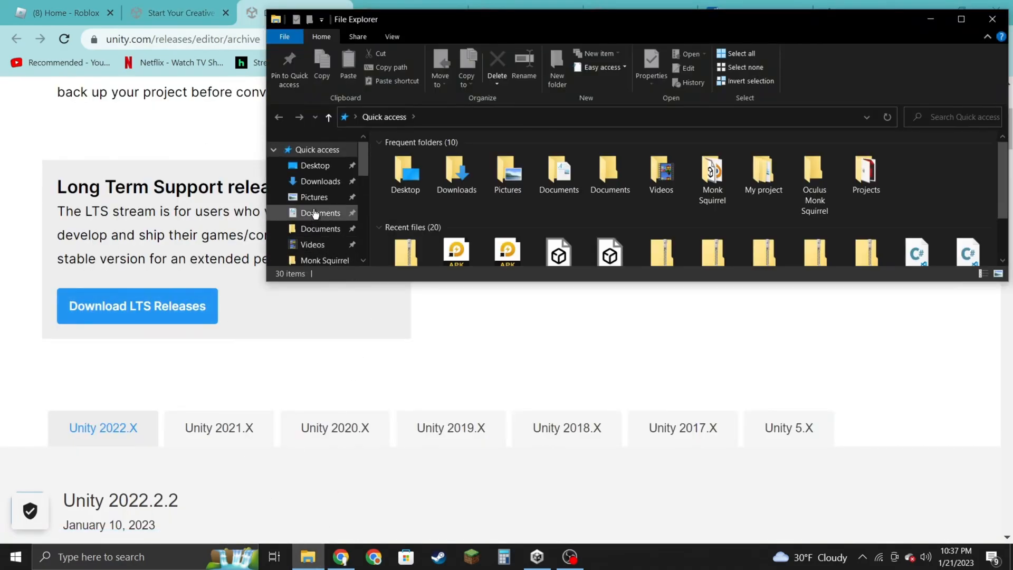
{"action": "left_click", "coordinate": [320, 181]}
{"action": "scroll", "coordinate": [459, 213], "scroll_direction": "down", "scroll_amount": 2}
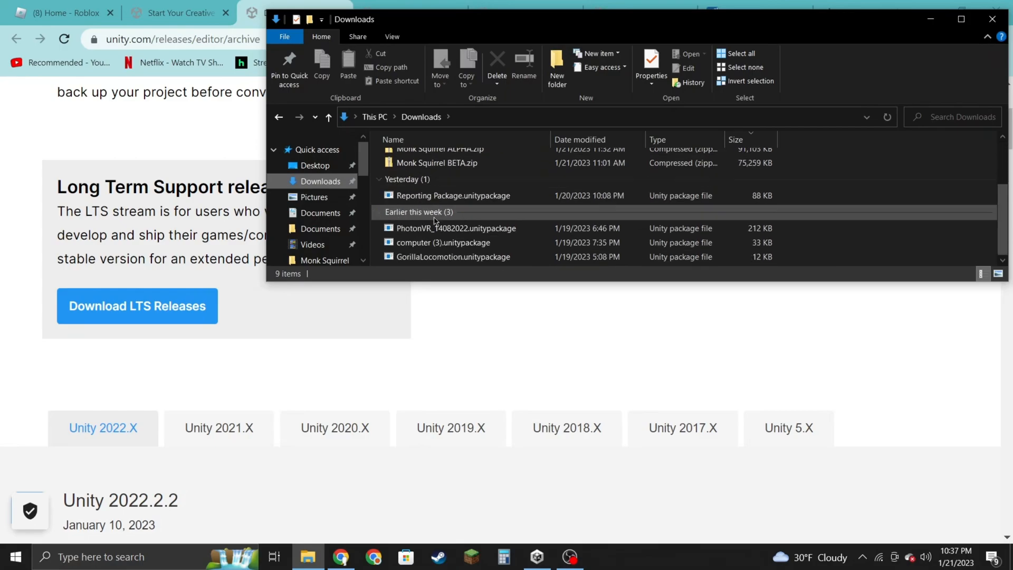
{"action": "left_click", "coordinate": [312, 198]}
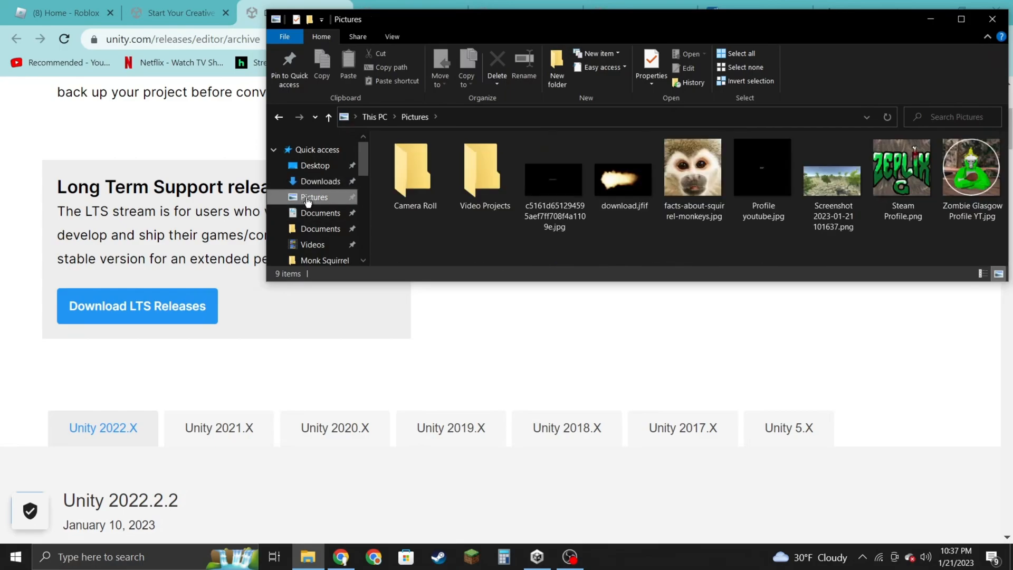
{"action": "left_click", "coordinate": [708, 355]}
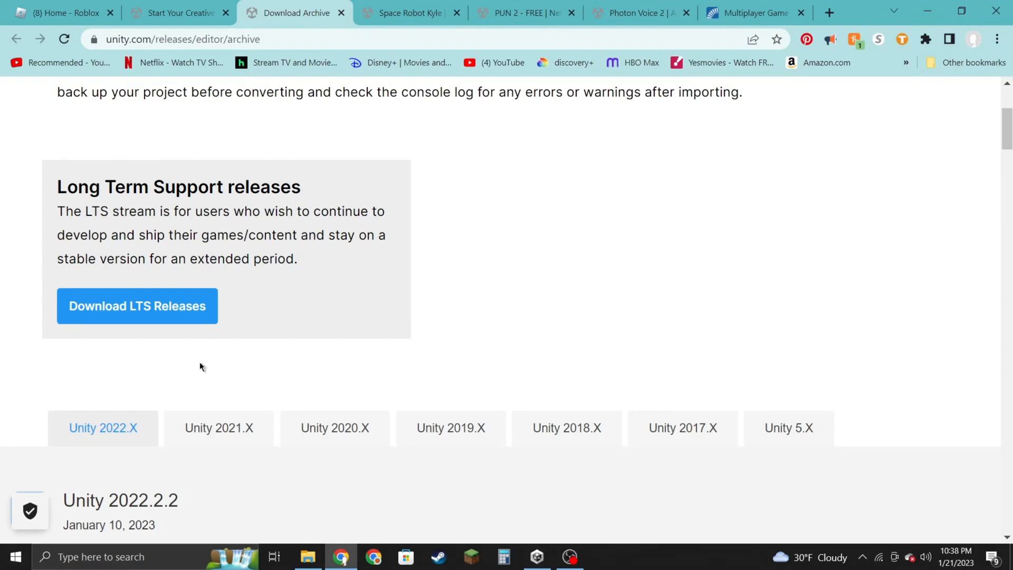
{"action": "left_click", "coordinate": [307, 557]}
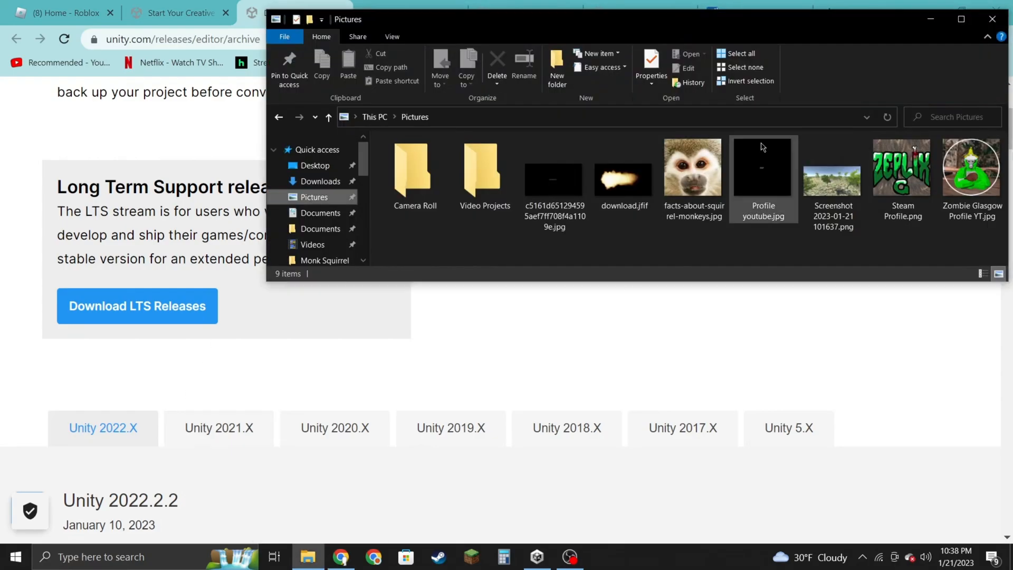
{"action": "left_click", "coordinate": [992, 19]}
{"action": "scroll", "coordinate": [508, 343], "scroll_direction": "up", "scroll_amount": 1}
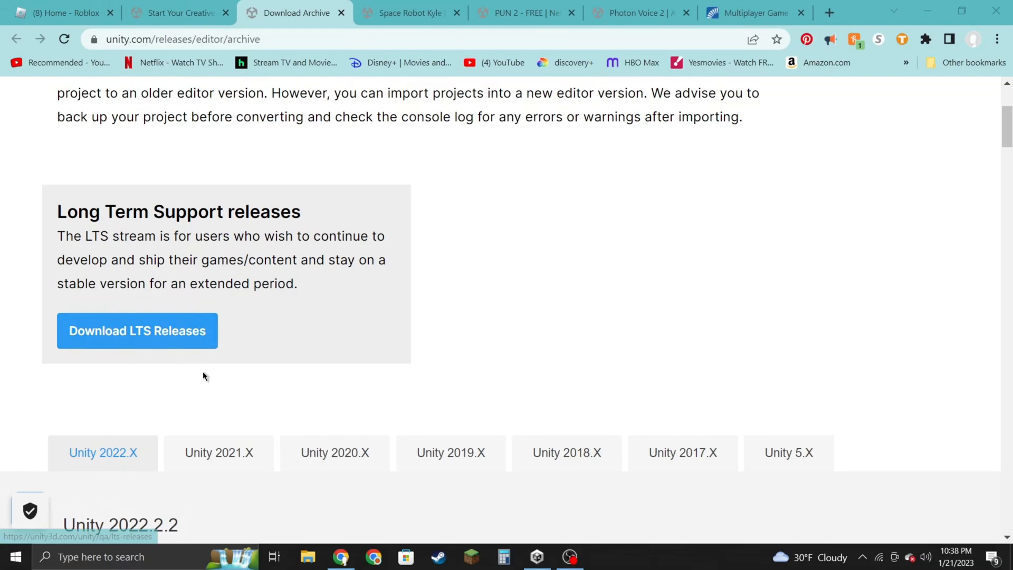
Review the "Create with Unity in three steps" section on the Unity download page.
{"action": "left_click", "coordinate": [221, 6]}
{"action": "scroll", "coordinate": [385, 373], "scroll_direction": "down", "scroll_amount": 5}
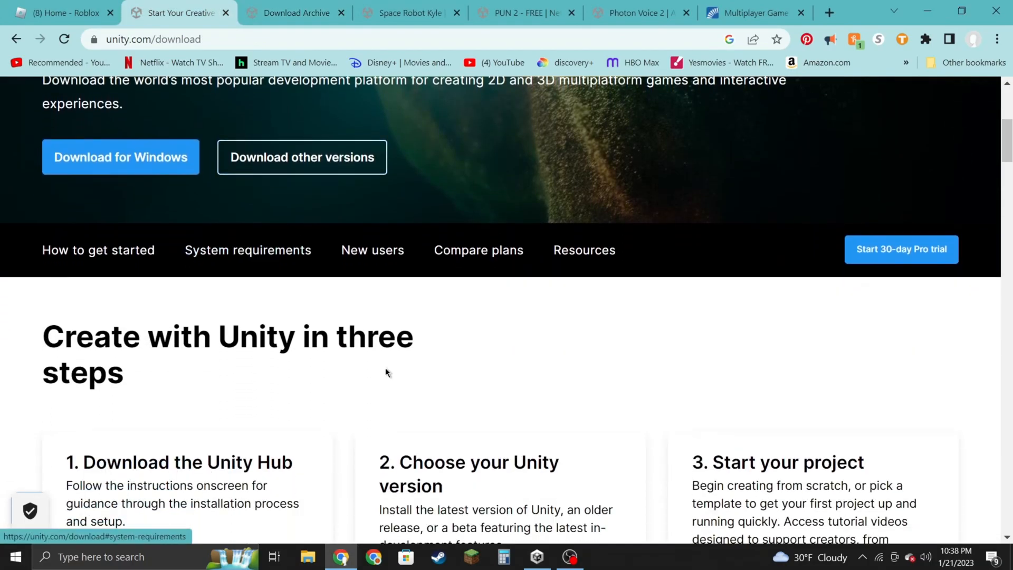
{"action": "scroll", "coordinate": [456, 432], "scroll_direction": "down", "scroll_amount": 1}
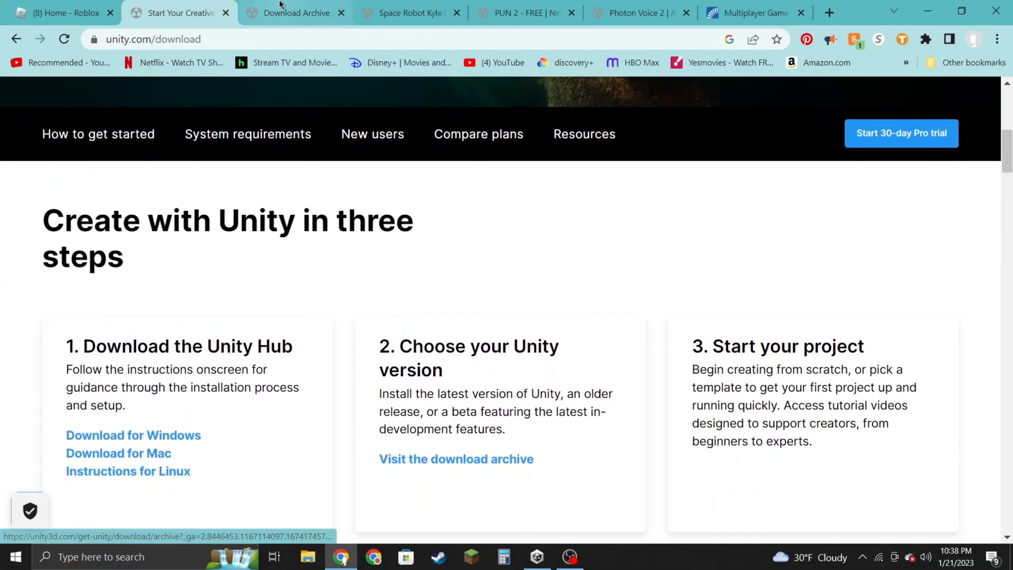
Open the Long Term Support releases page from the Unity download archive.
{"action": "left_click", "coordinate": [286, 12]}
{"action": "scroll", "coordinate": [170, 287], "scroll_direction": "down", "scroll_amount": 2}
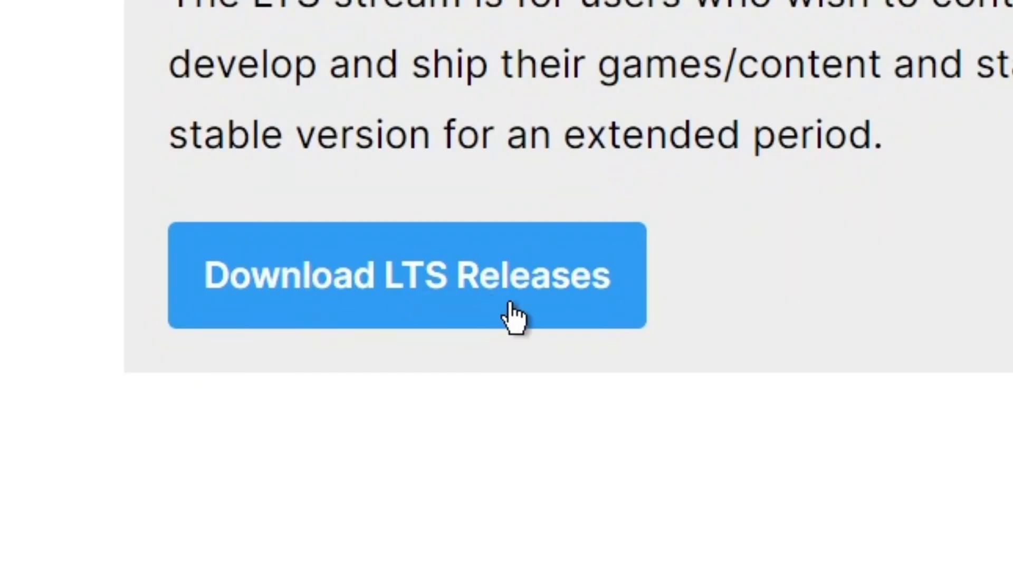
{"action": "left_click", "coordinate": [396, 310]}
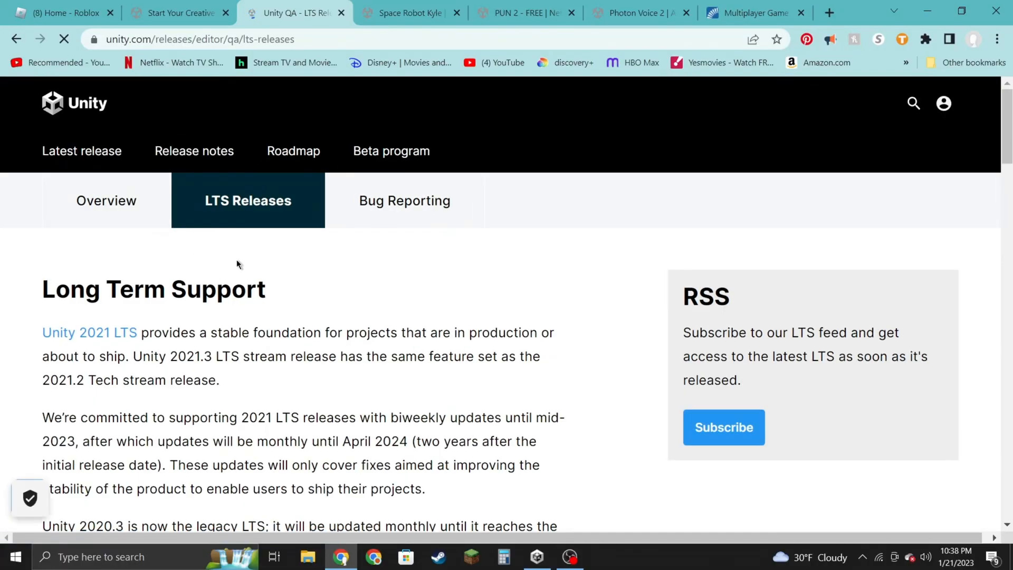
Filter the list of LTS releases to version 2019.4.
{"action": "scroll", "coordinate": [238, 269], "scroll_direction": "down", "scroll_amount": 5}
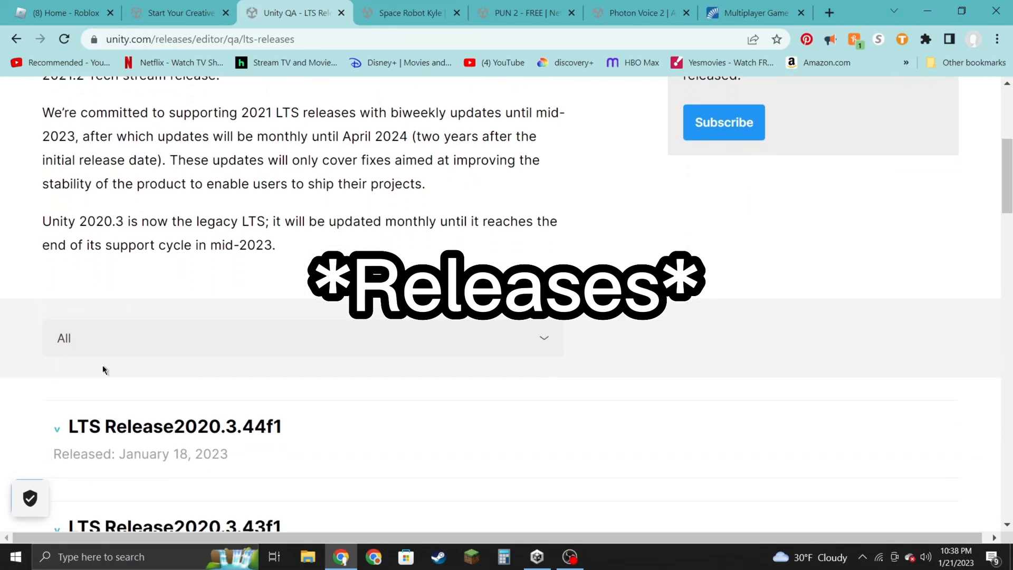
{"action": "left_click", "coordinate": [95, 338]}
{"action": "scroll", "coordinate": [113, 440], "scroll_direction": "down", "scroll_amount": 3}
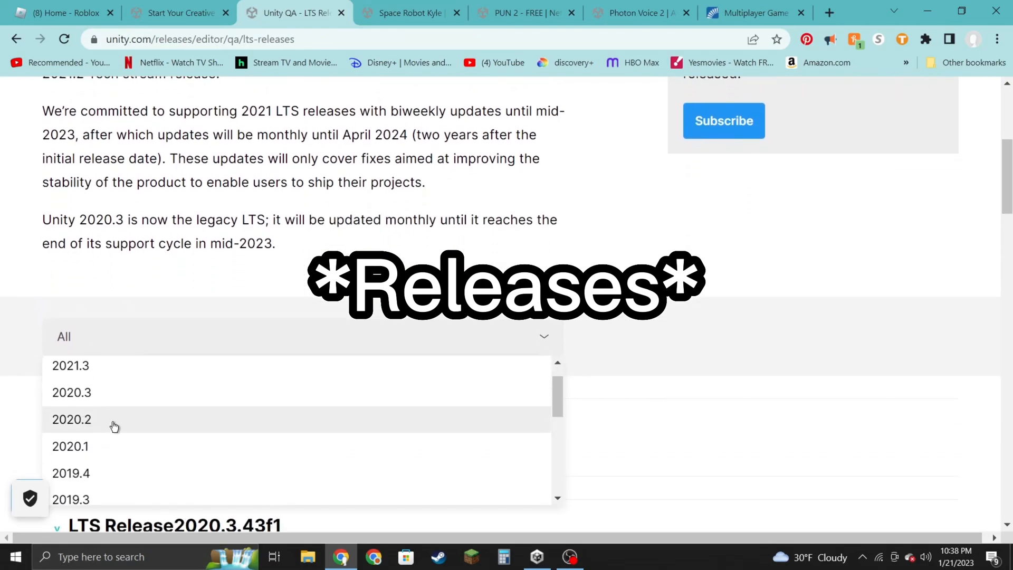
{"action": "scroll", "coordinate": [79, 395], "scroll_direction": "up", "scroll_amount": 1}
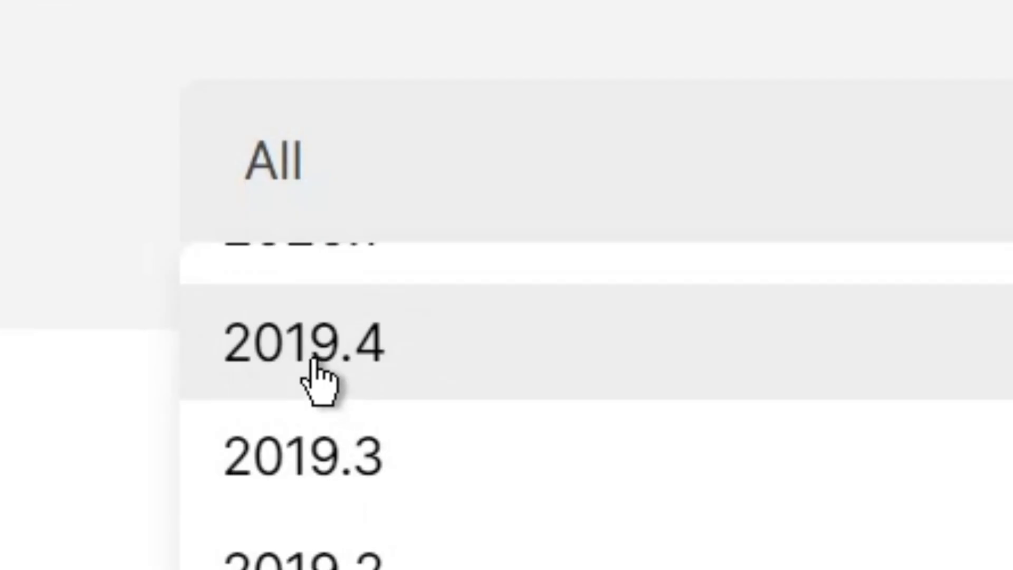
{"action": "left_click", "coordinate": [75, 387]}
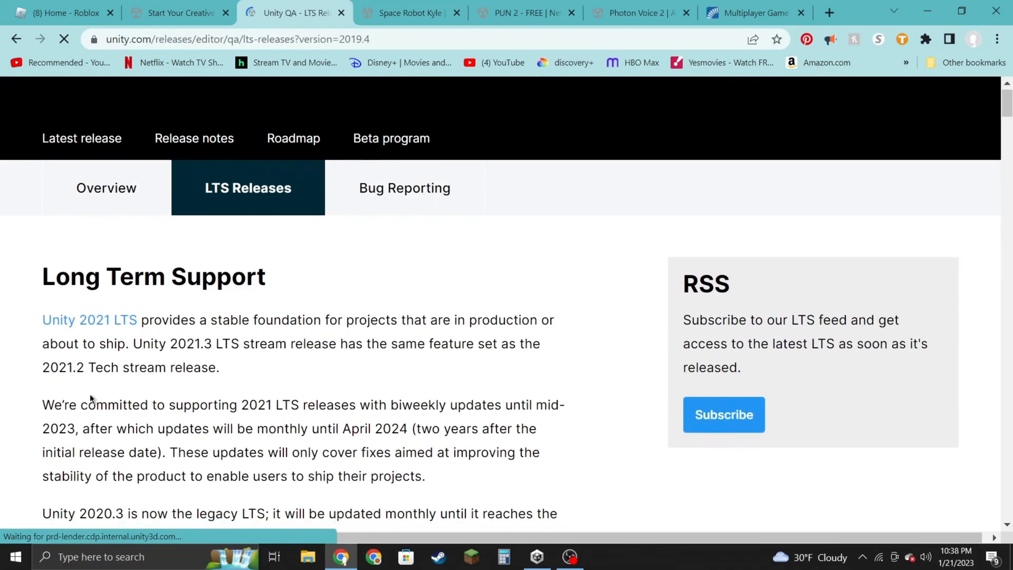
Expand the LTS Release 2019.4.40f1 entry to show its editor download and component installers.
{"action": "scroll", "coordinate": [89, 394], "scroll_direction": "down", "scroll_amount": 6}
{"action": "scroll", "coordinate": [125, 365], "scroll_direction": "down", "scroll_amount": 2}
{"action": "left_click", "coordinate": [57, 233]}
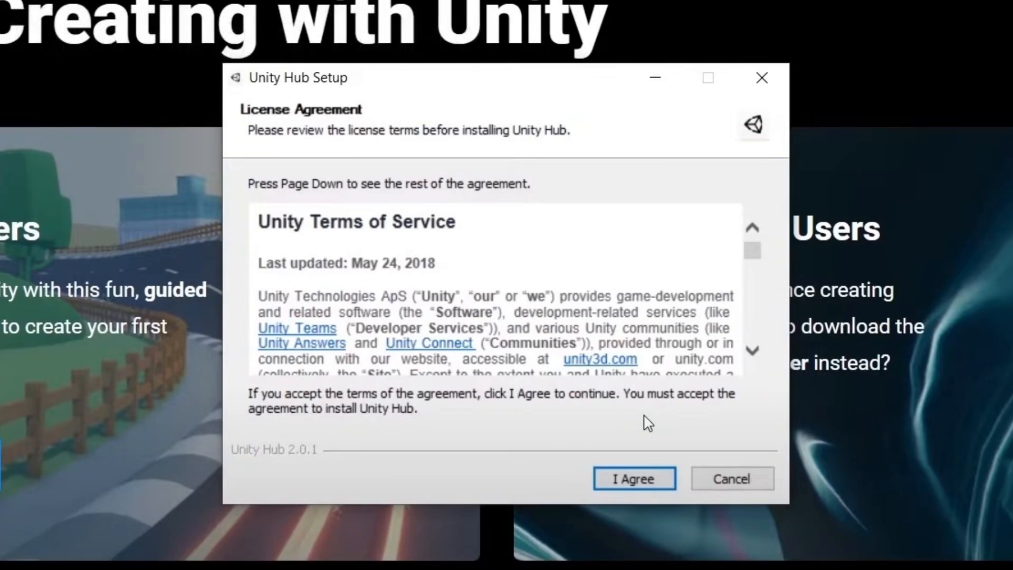
Accept the Unity Hub license agreement and install it in C:\Program Files\Unity Hub.
{"action": "left_click", "coordinate": [633, 474]}
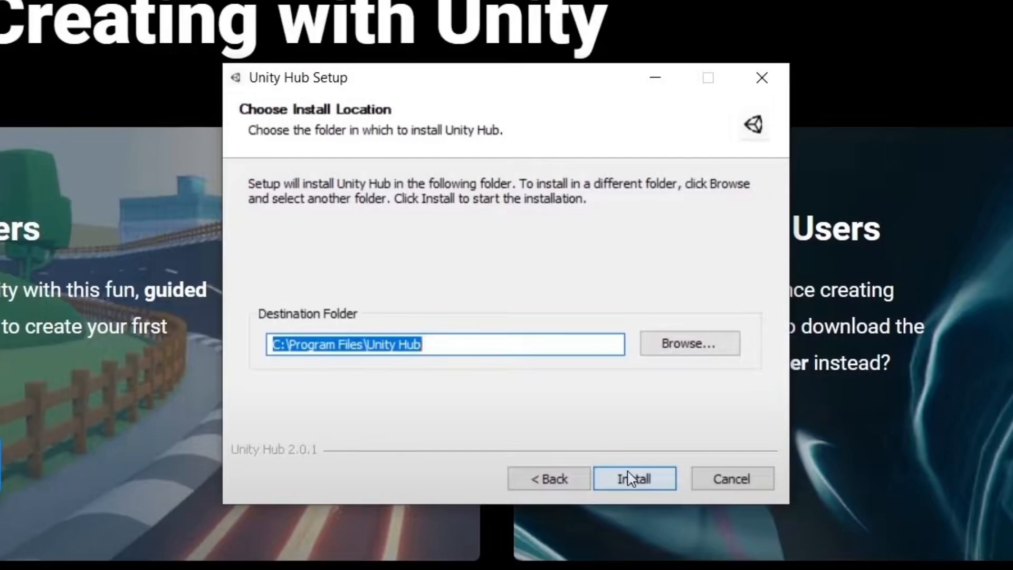
{"action": "left_click", "coordinate": [631, 479]}
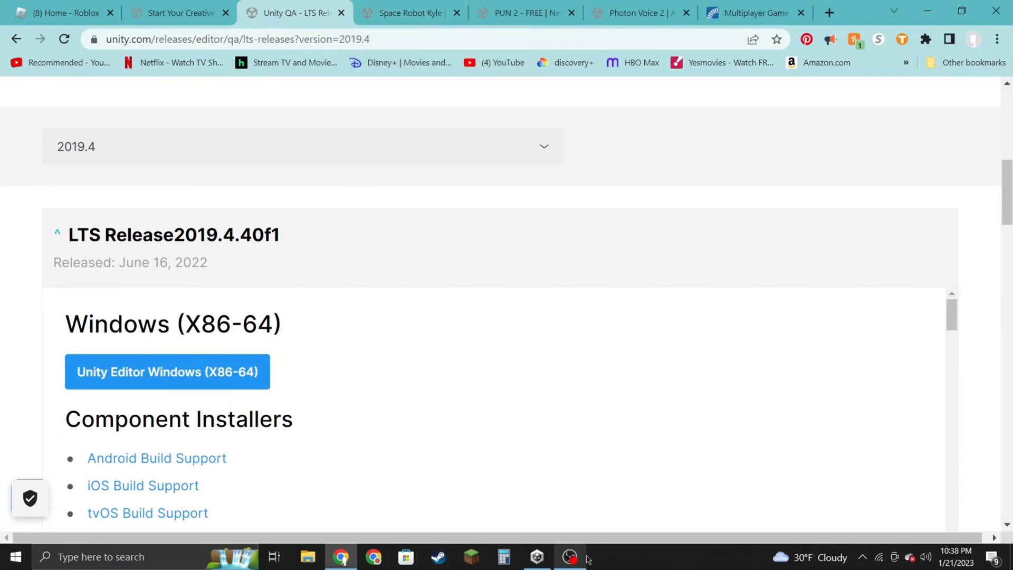
Switch to Unity Hub and check the installed editors, including the pre-releases.
{"action": "left_click", "coordinate": [537, 557]}
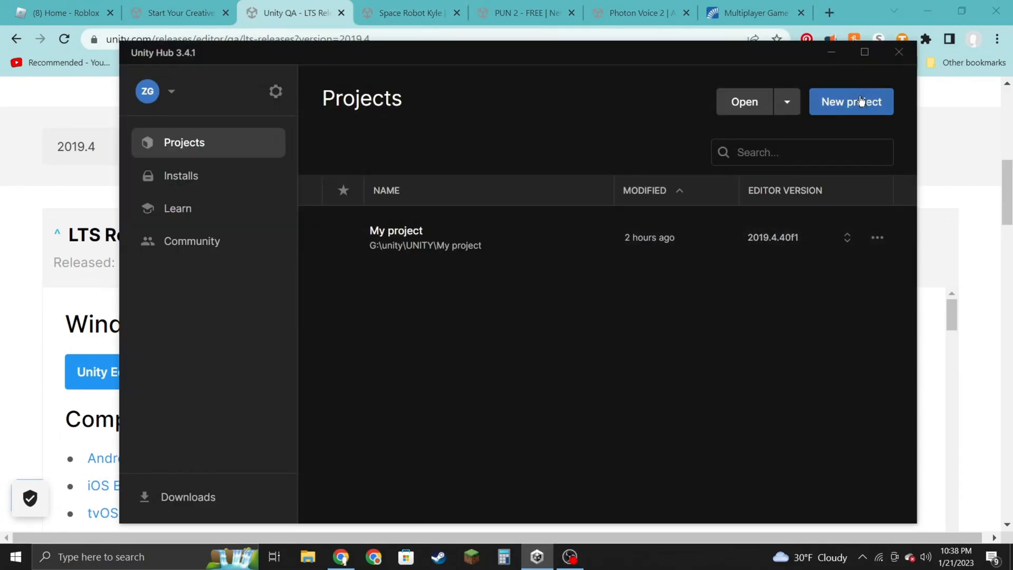
{"action": "left_click", "coordinate": [211, 178]}
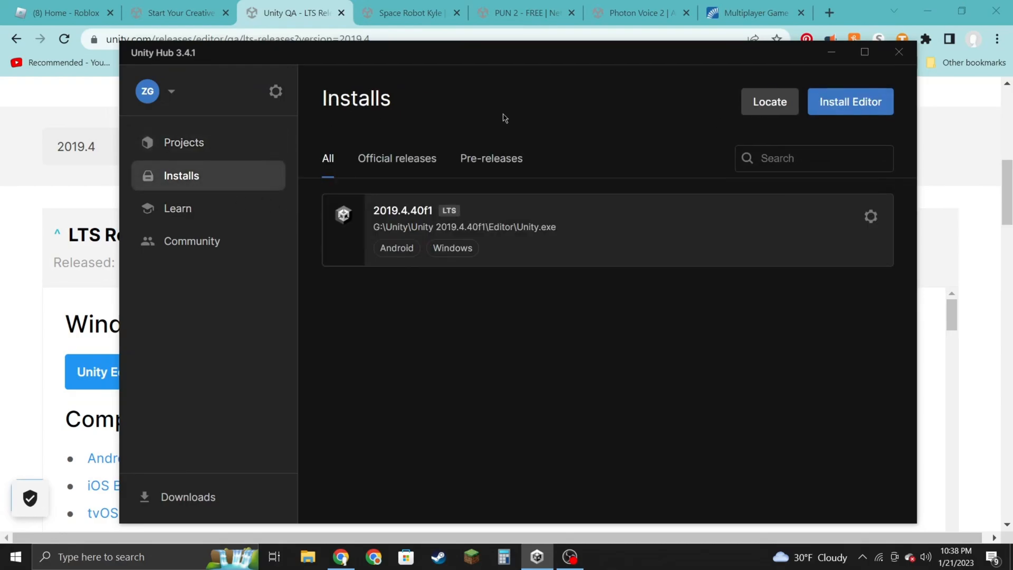
{"action": "left_click", "coordinate": [487, 160]}
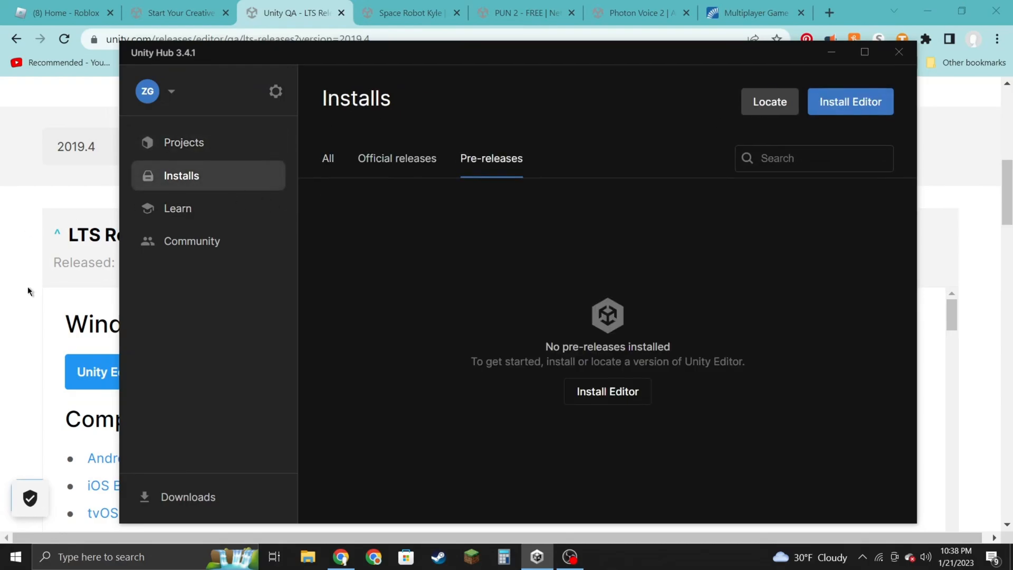
{"action": "left_click", "coordinate": [20, 286]}
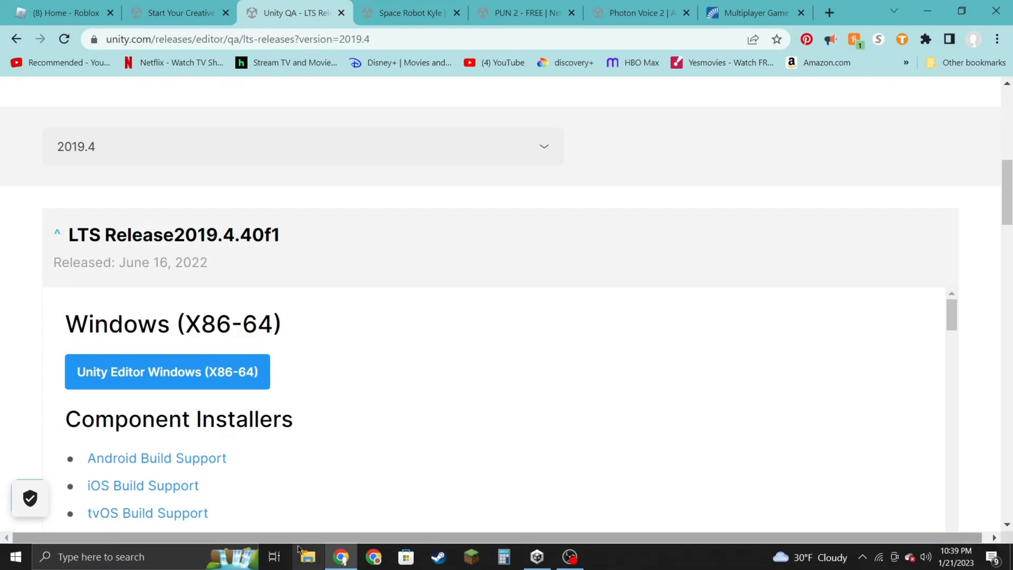
{"action": "left_click", "coordinate": [570, 557]}
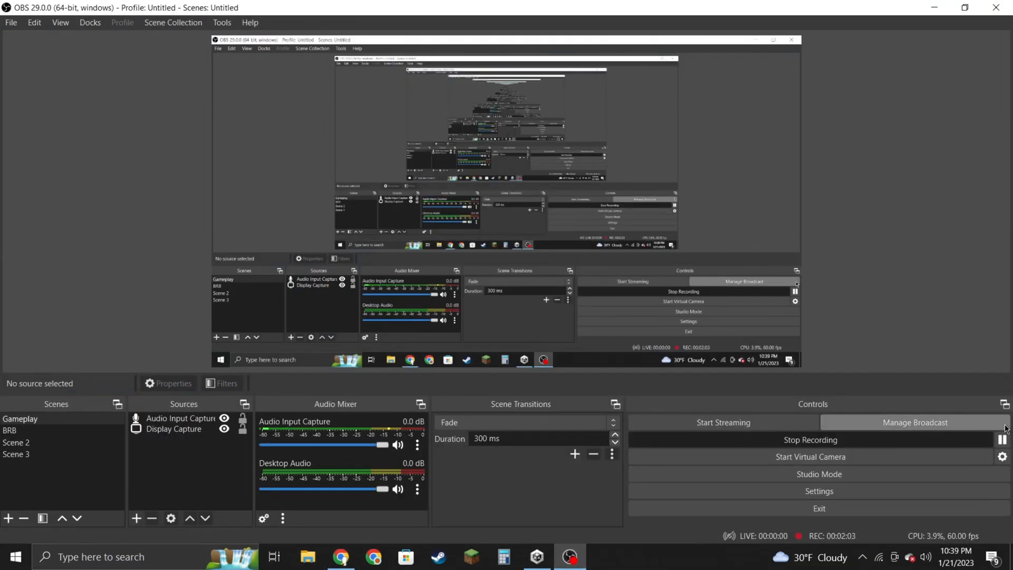
Switch to Unity Hub and start a new project from its project list.
{"action": "left_click", "coordinate": [541, 560]}
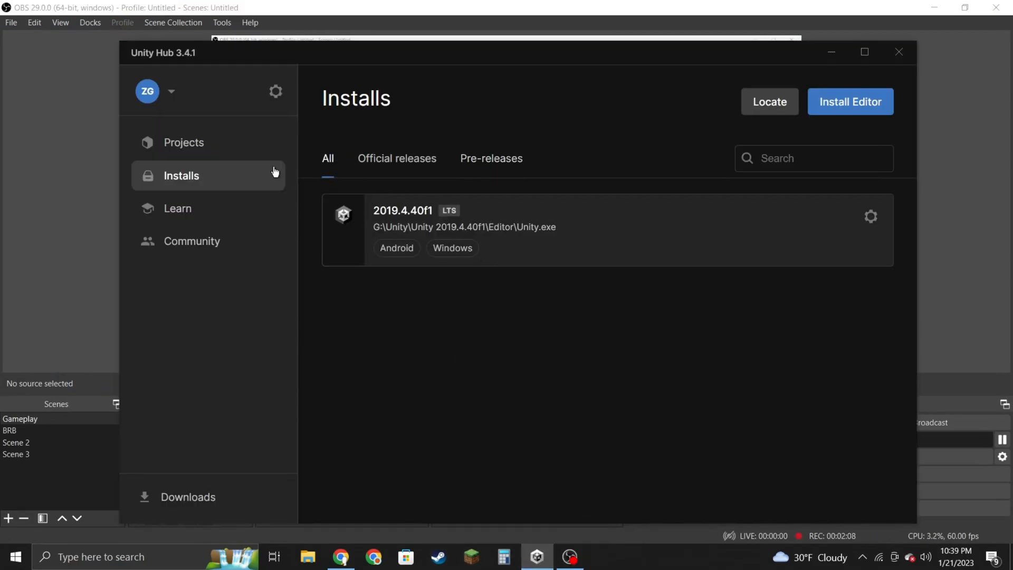
{"action": "left_click", "coordinate": [198, 150]}
{"action": "left_click", "coordinate": [857, 103]}
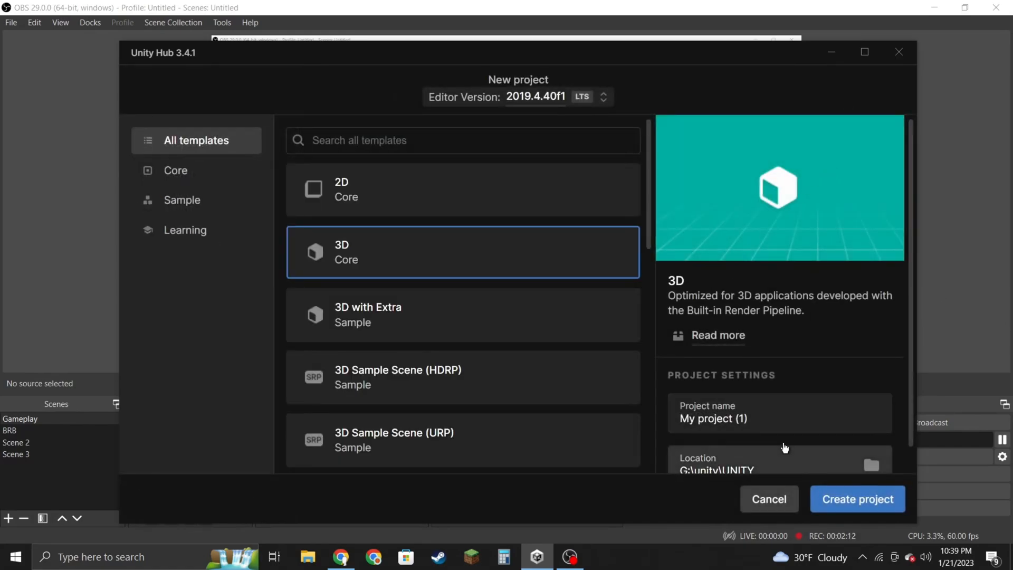
Name the new 3D project "Tutorial Game" and create it in G:\unity\UNITY.
{"action": "scroll", "coordinate": [771, 411], "scroll_direction": "down", "scroll_amount": 1}
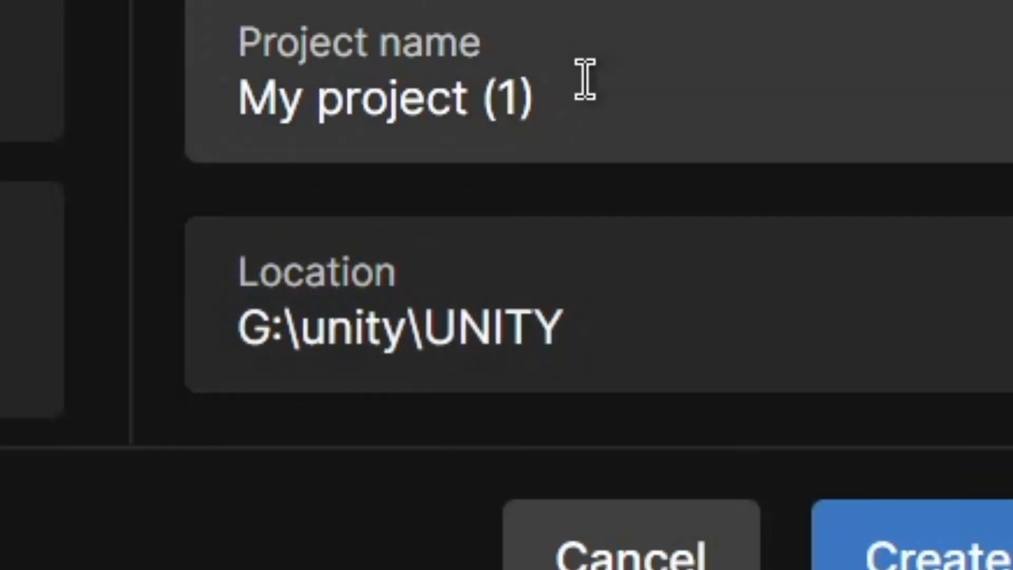
{"action": "left_click_drag", "start_coordinate": [547, 96], "coordinate": [618, 398]}
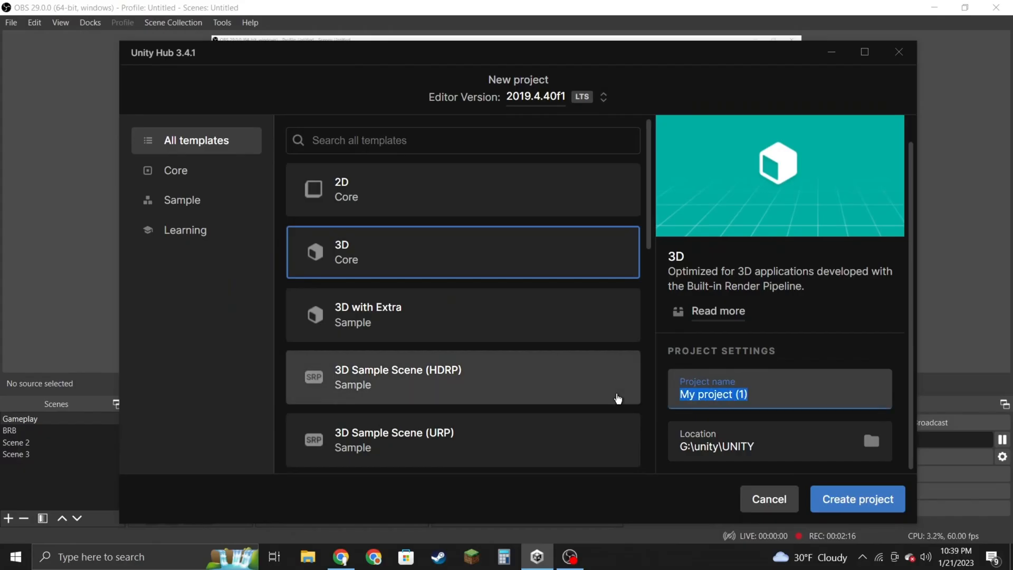
{"action": "key", "text": "BackSpace"}
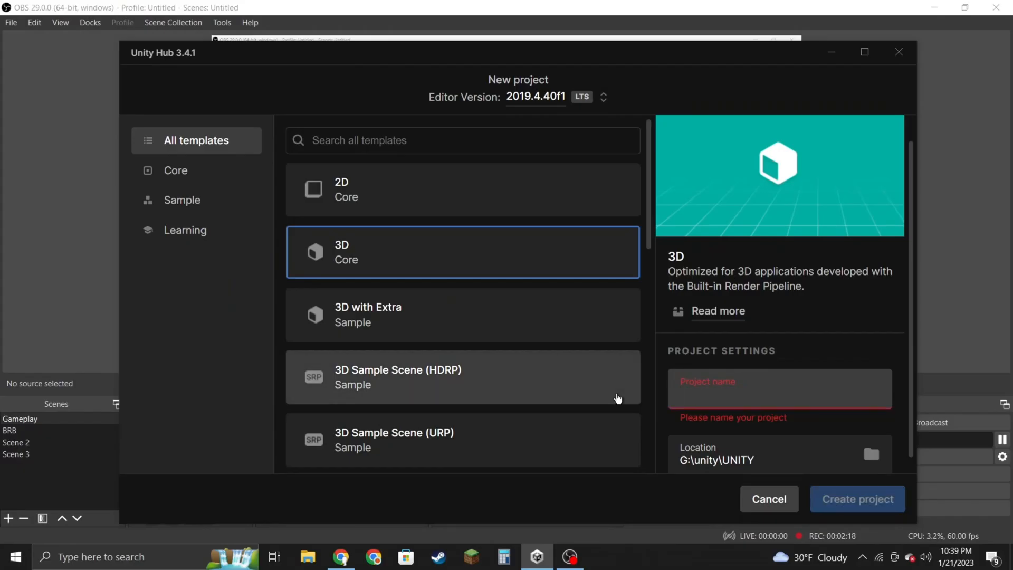
{"action": "type", "text": "Tuto"}
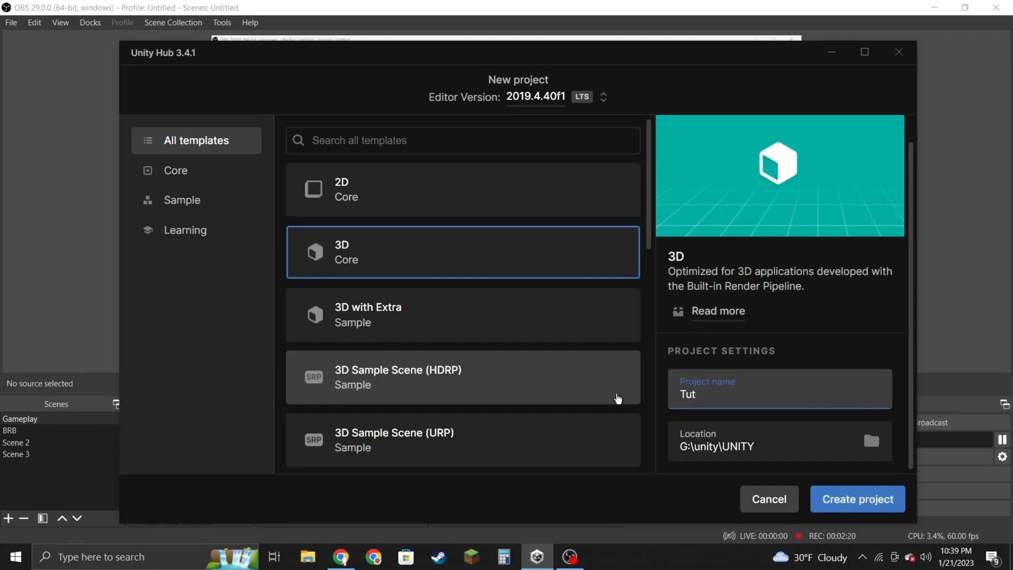
{"action": "type", "text": "ural"}
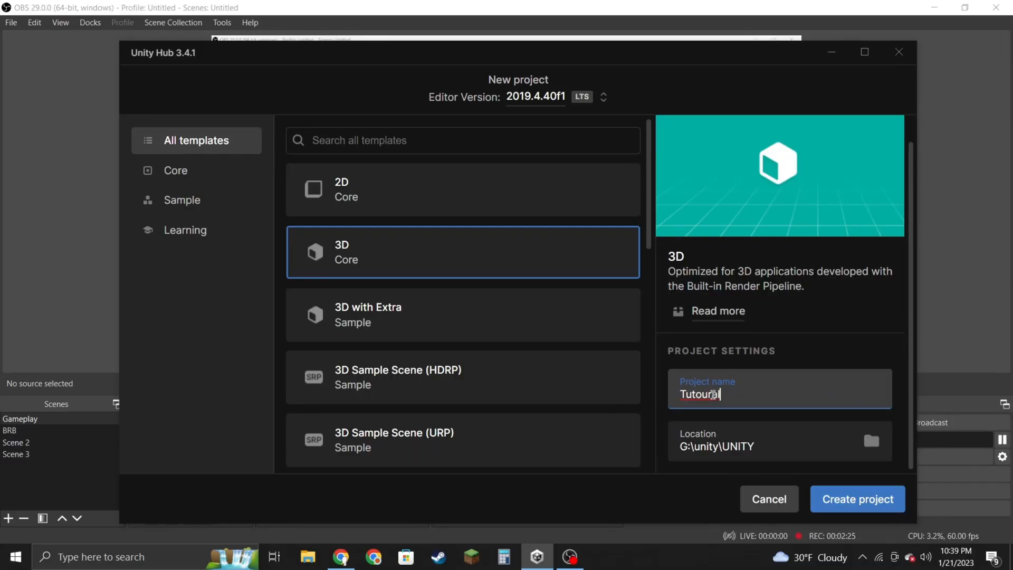
{"action": "double_click", "coordinate": [727, 375]}
{"action": "type", "text": "Tutorial Game"}
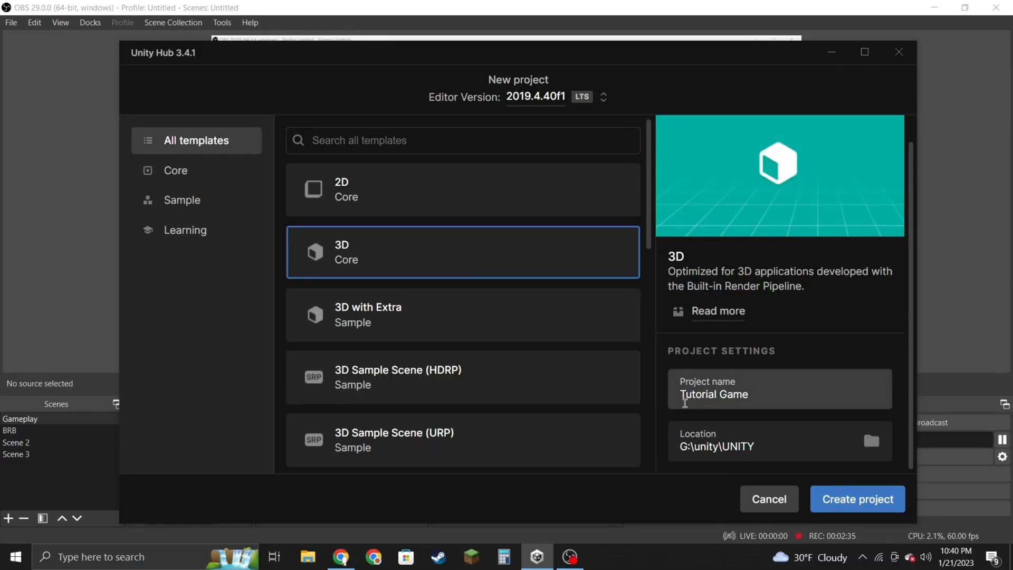
{"action": "left_click_drag", "start_coordinate": [679, 394], "coordinate": [720, 393]}
{"action": "left_click", "coordinate": [781, 387]}
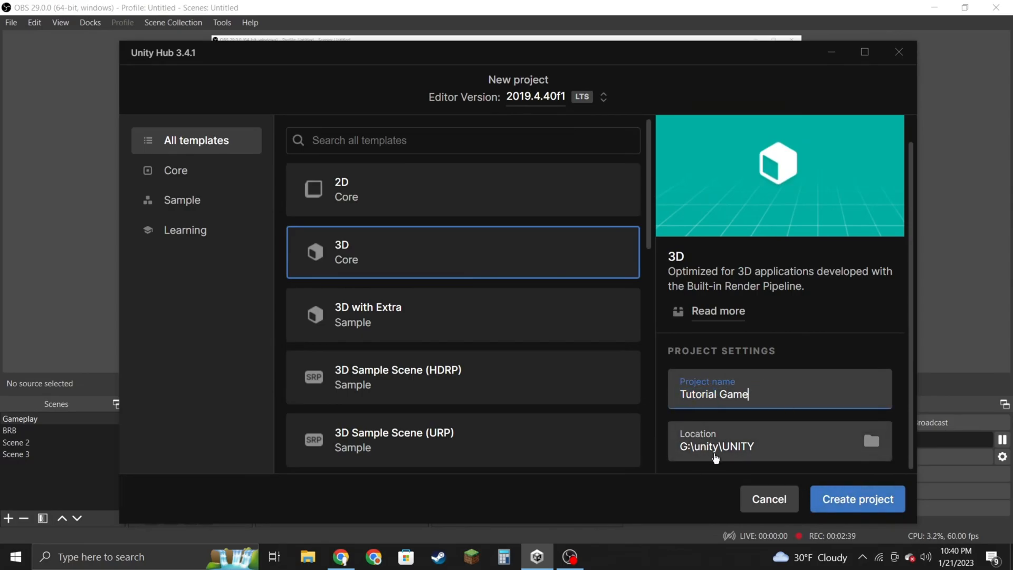
{"action": "left_click", "coordinate": [830, 497]}
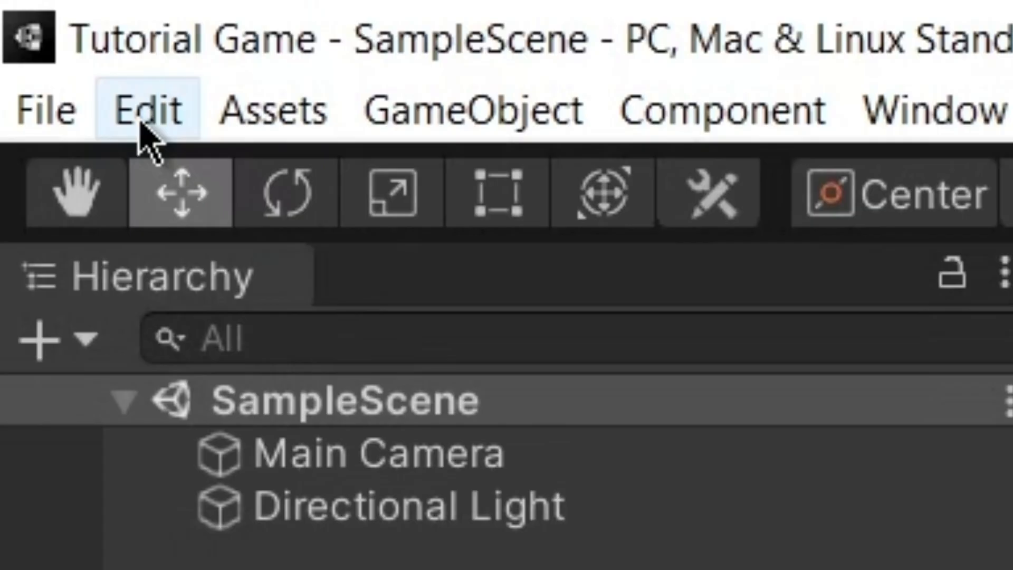
Install XR Plugin Management from the project settings.
{"action": "left_click", "coordinate": [29, 23]}
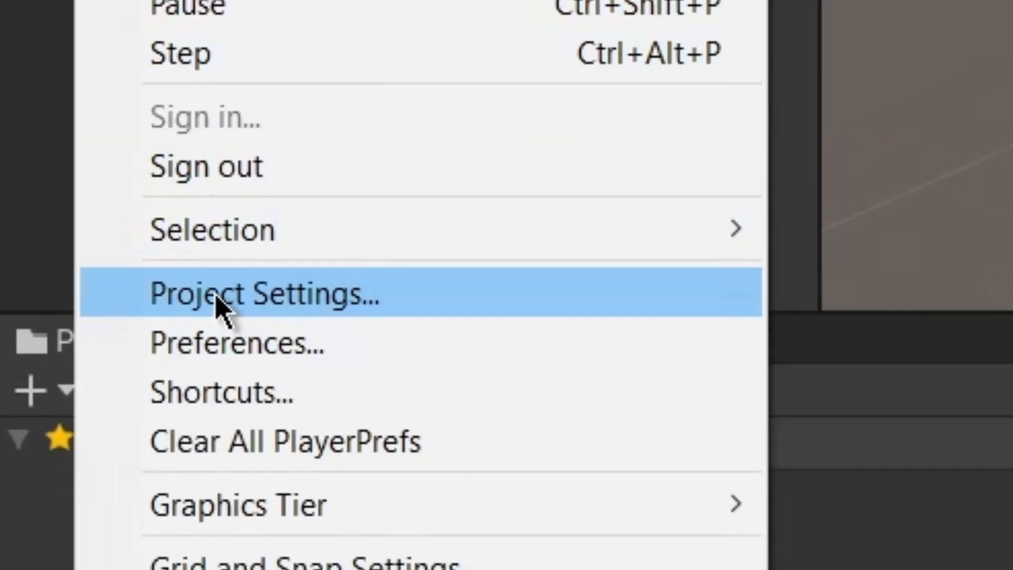
{"action": "left_click", "coordinate": [217, 301]}
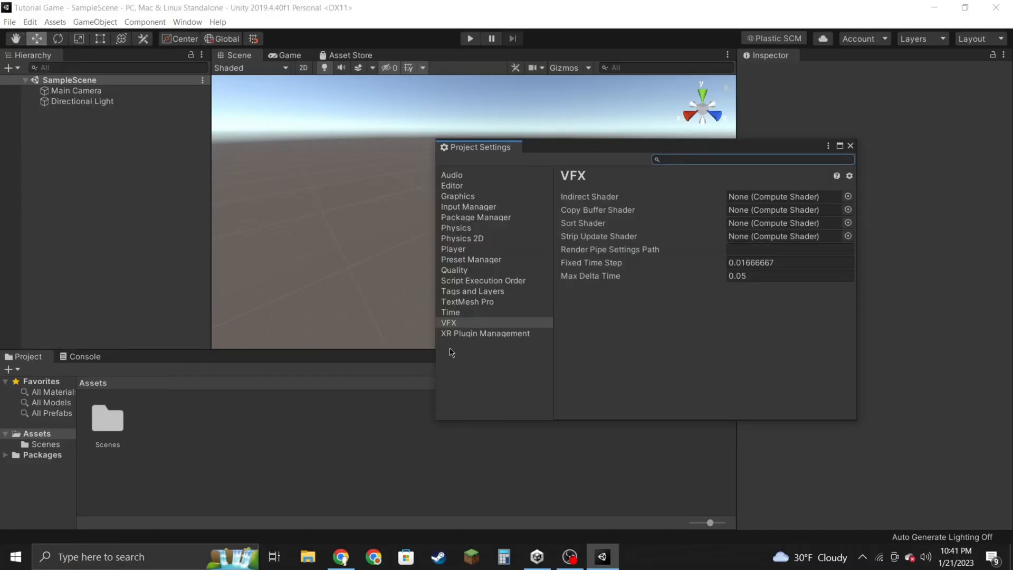
{"action": "left_click", "coordinate": [446, 334]}
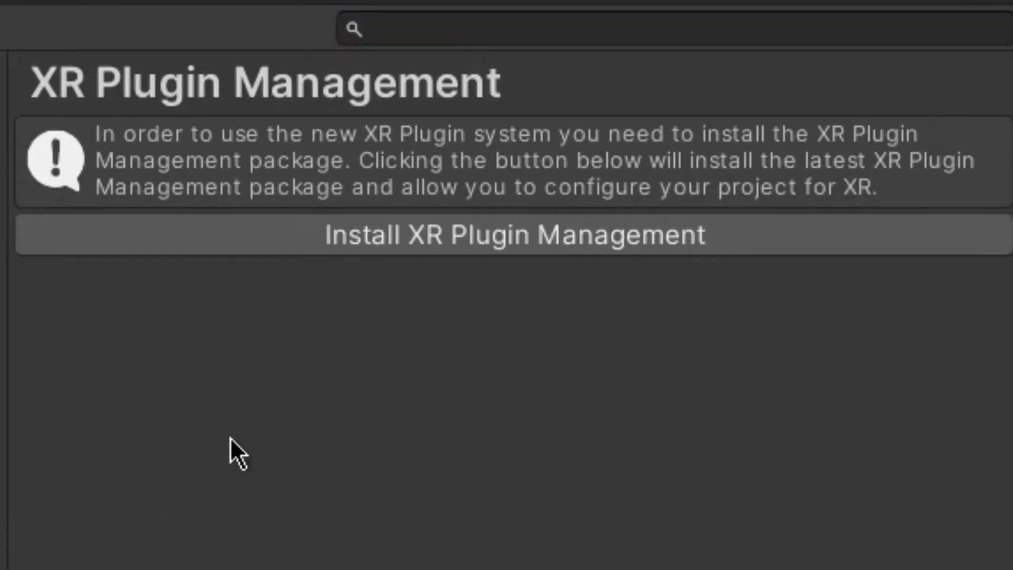
{"action": "left_click", "coordinate": [365, 226]}
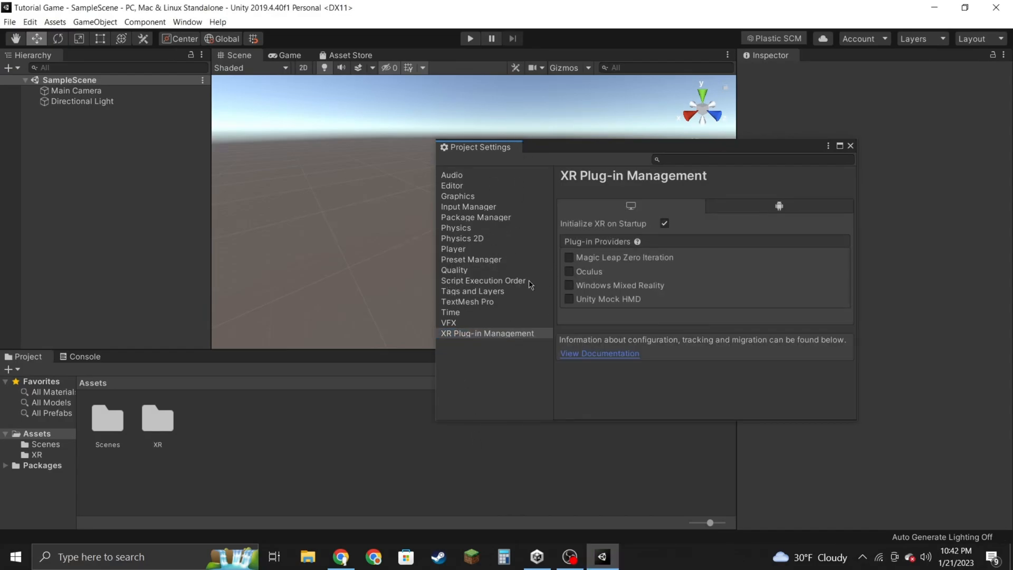
Enable Oculus as the XR plug-in provider for both the desktop and Android platforms.
{"action": "left_click", "coordinate": [570, 271]}
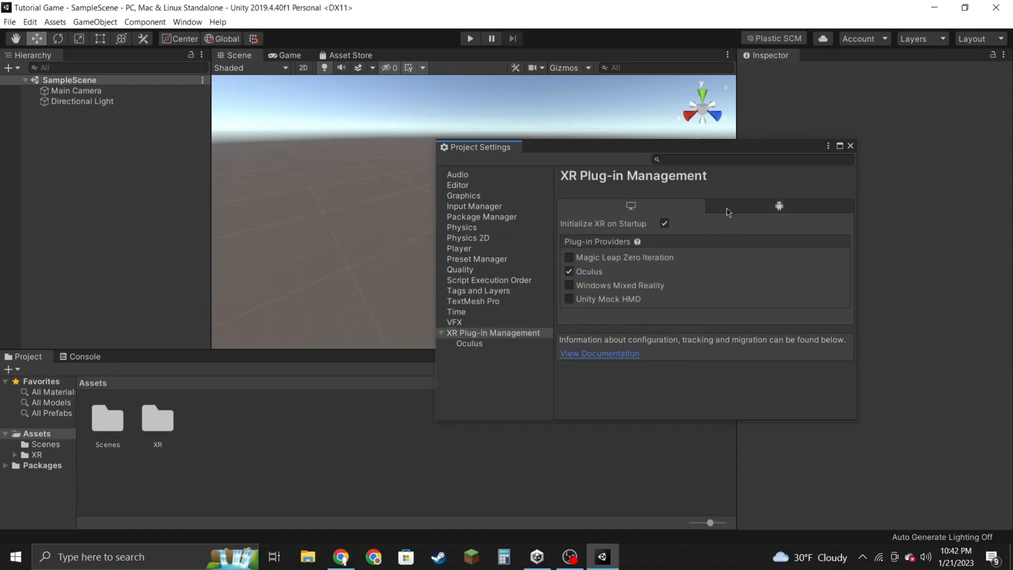
{"action": "left_click", "coordinate": [709, 212]}
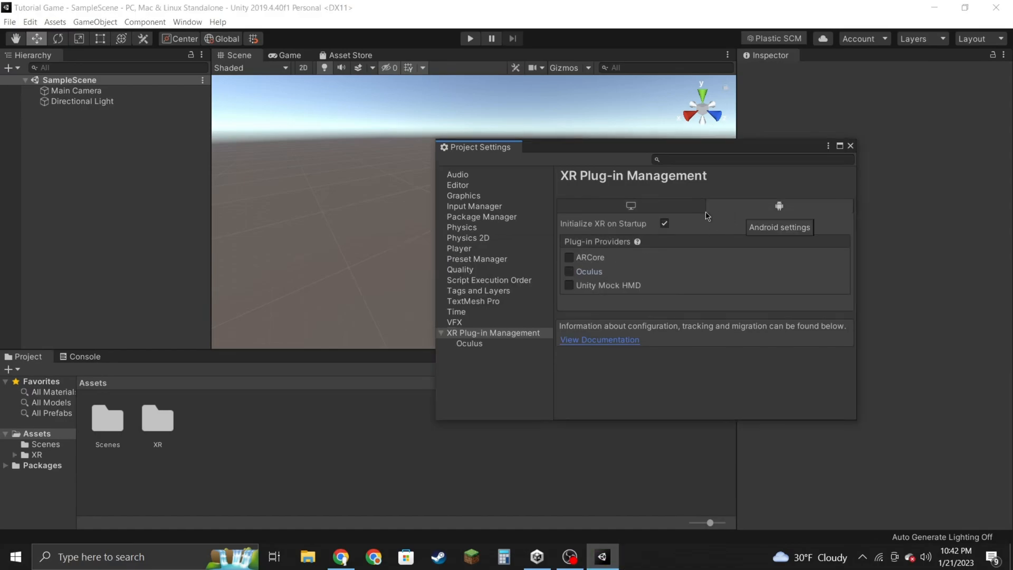
{"action": "left_click", "coordinate": [574, 275]}
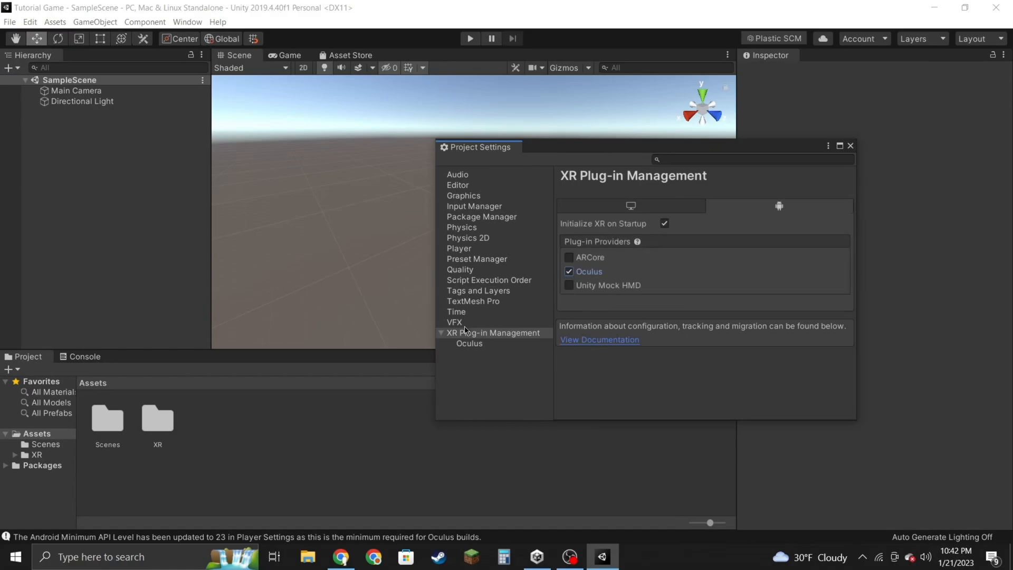
Enable Low Overhead Mode (GLES) and Phase Sync in the Oculus settings for Android.
{"action": "left_click", "coordinate": [465, 344]}
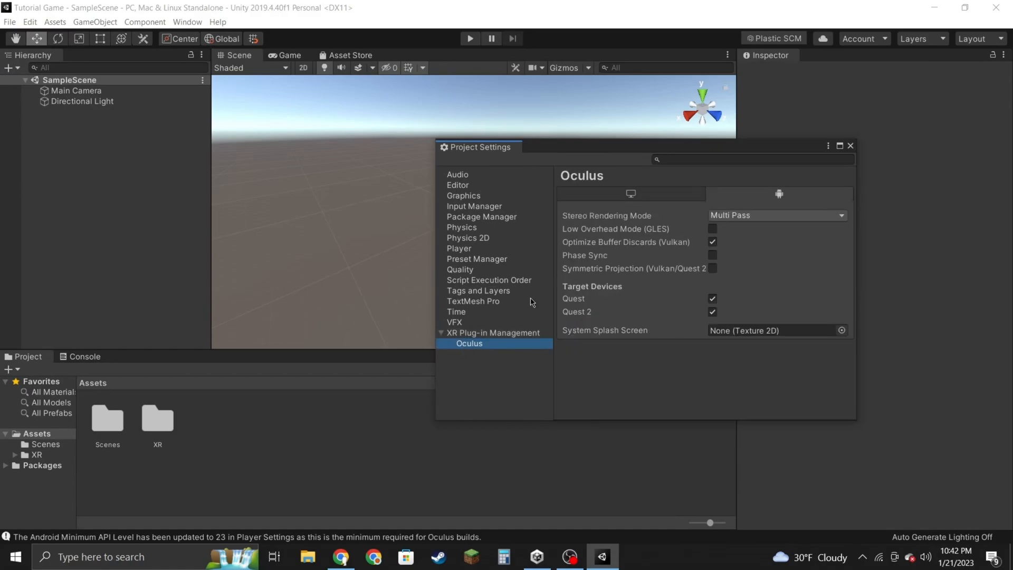
{"action": "left_click", "coordinate": [657, 195]}
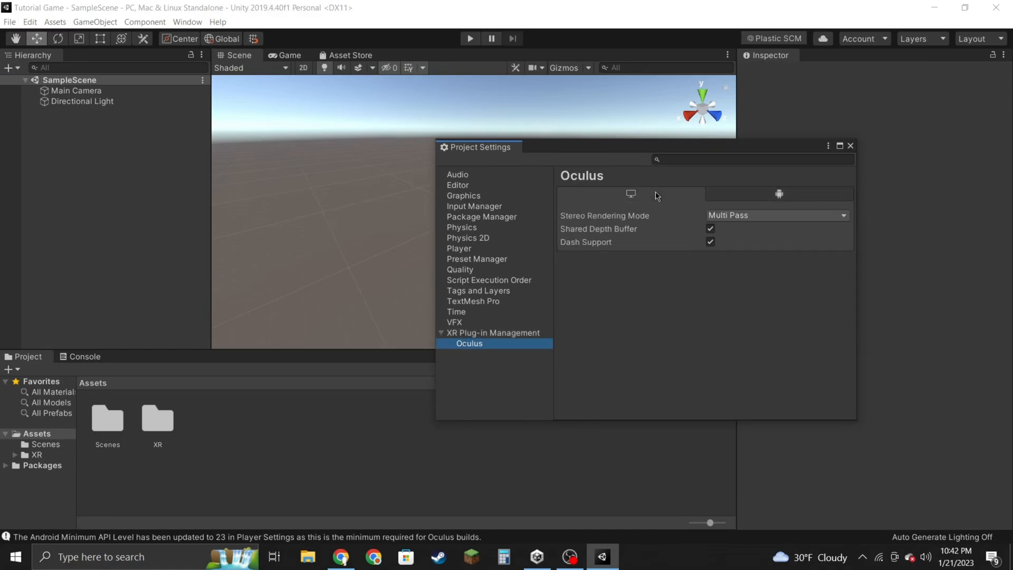
{"action": "left_click", "coordinate": [750, 199]}
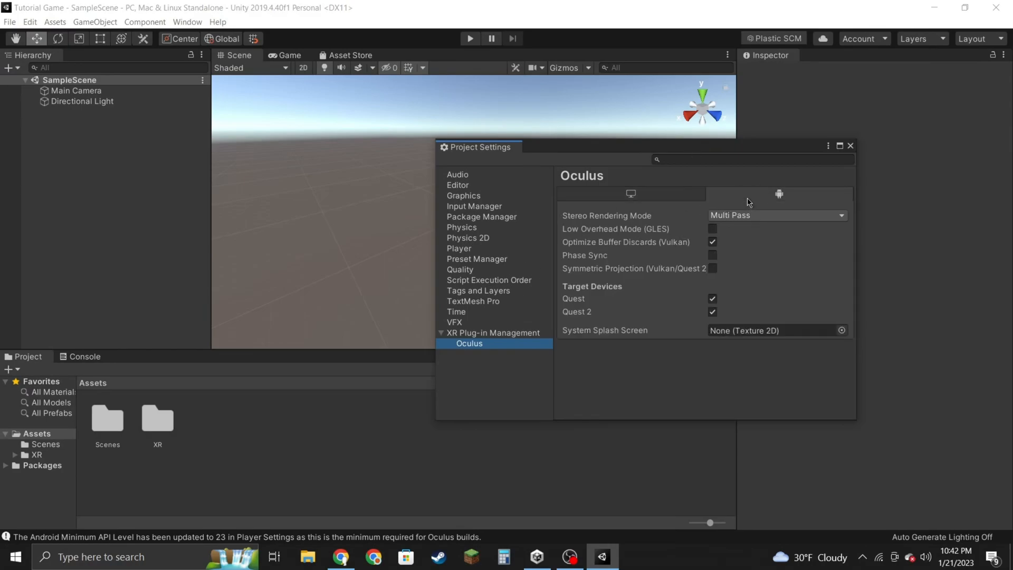
{"action": "left_click", "coordinate": [714, 230]}
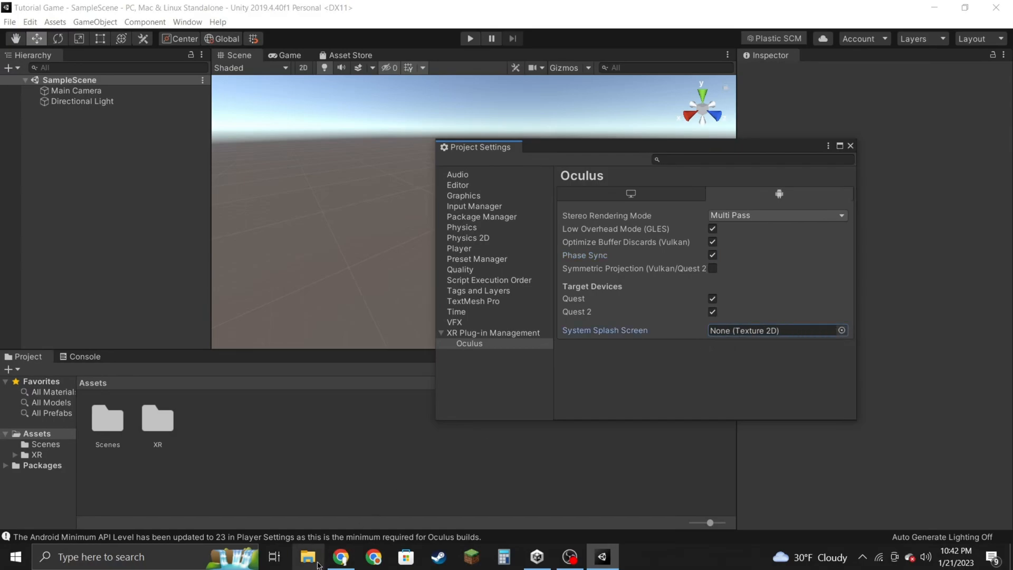
Switch to File Explorer and import Profile youtube.jpg from the Pictures folder into the Unity project's Assets.
{"action": "key", "text": "super+e"}
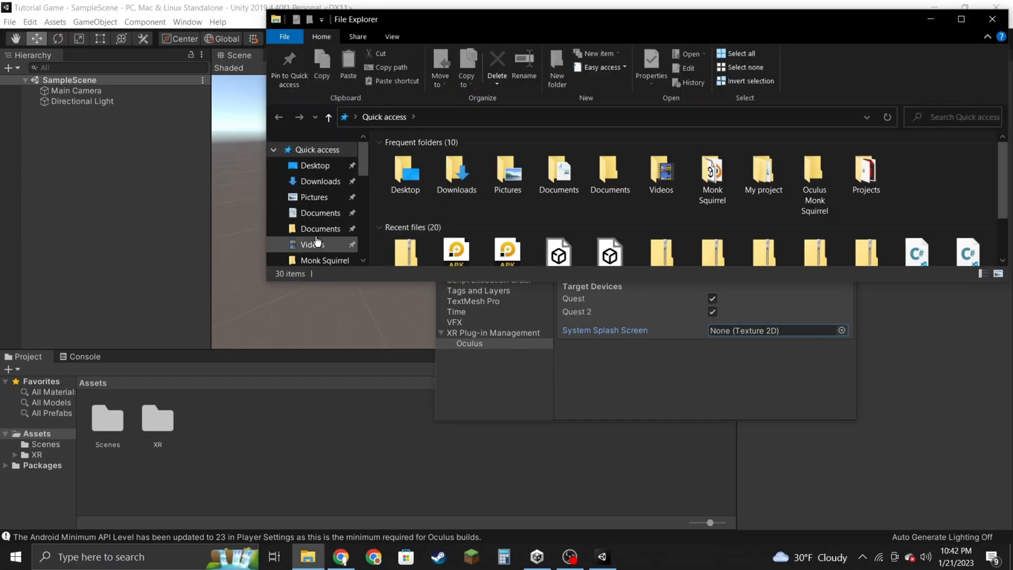
{"action": "scroll", "coordinate": [306, 230], "scroll_direction": "down", "scroll_amount": 1}
{"action": "left_click", "coordinate": [319, 155]}
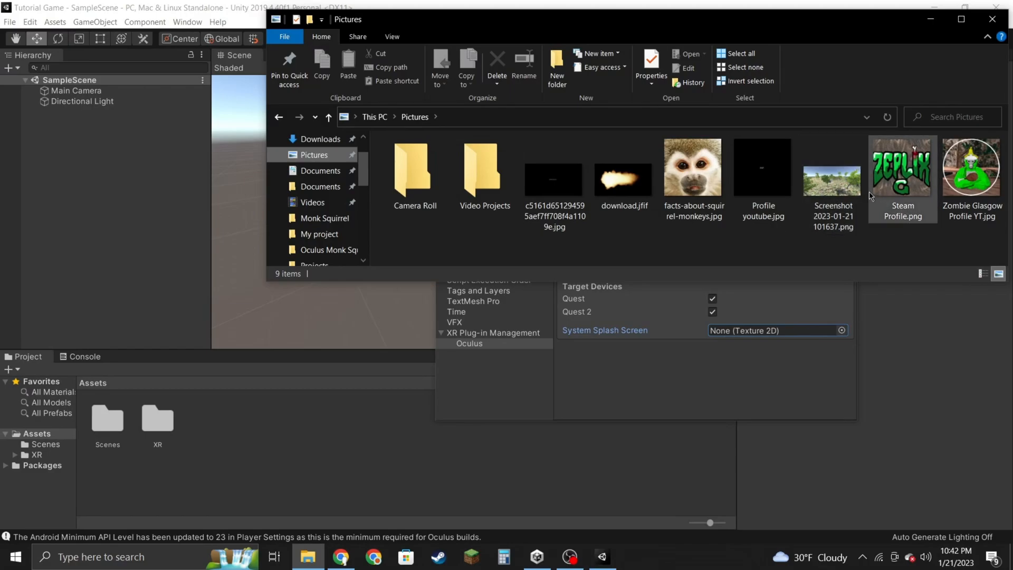
{"action": "left_click_drag", "start_coordinate": [754, 179], "coordinate": [321, 448]}
{"action": "left_click", "coordinate": [327, 452]}
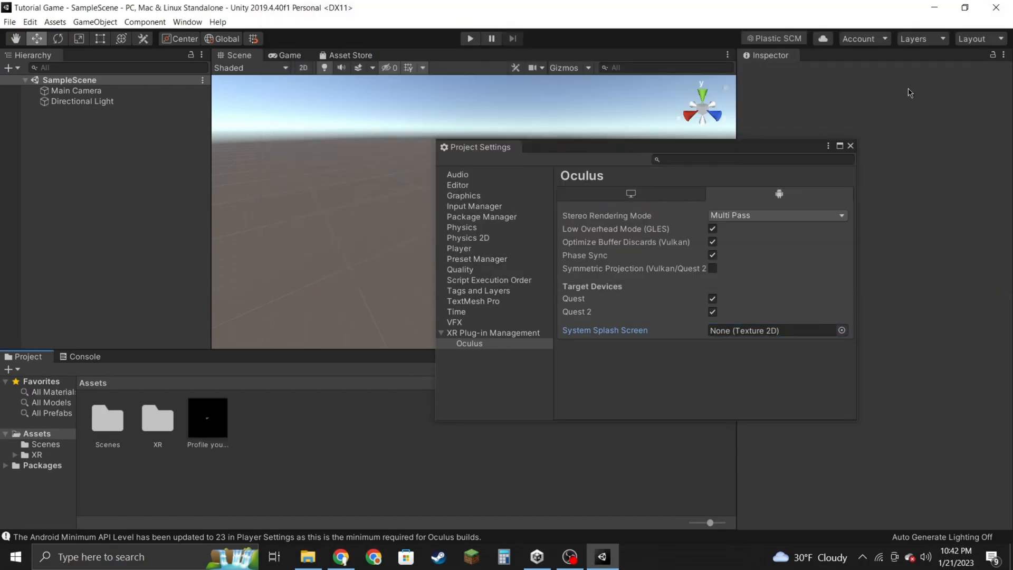
Try to assign the imported Profile youtube image as the Oculus System Splash Screen for Android.
{"action": "left_click", "coordinate": [842, 331]}
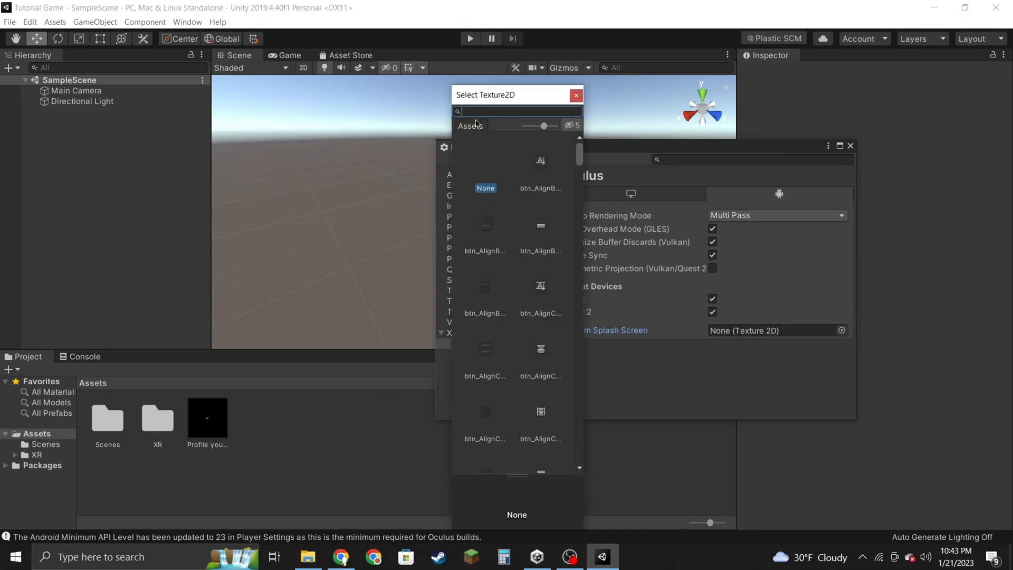
{"action": "type", "text": "you"}
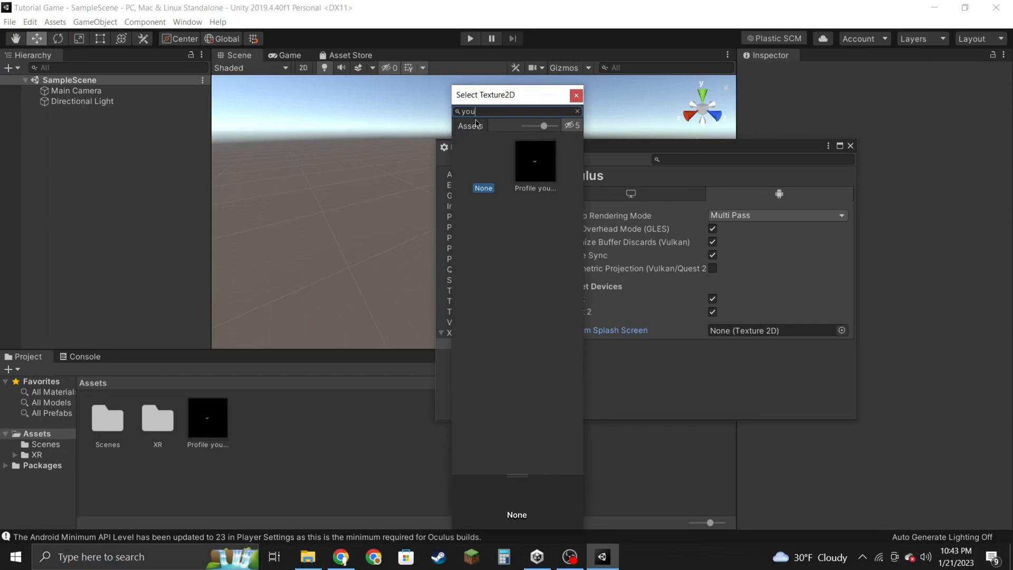
{"action": "double_click", "coordinate": [517, 176]}
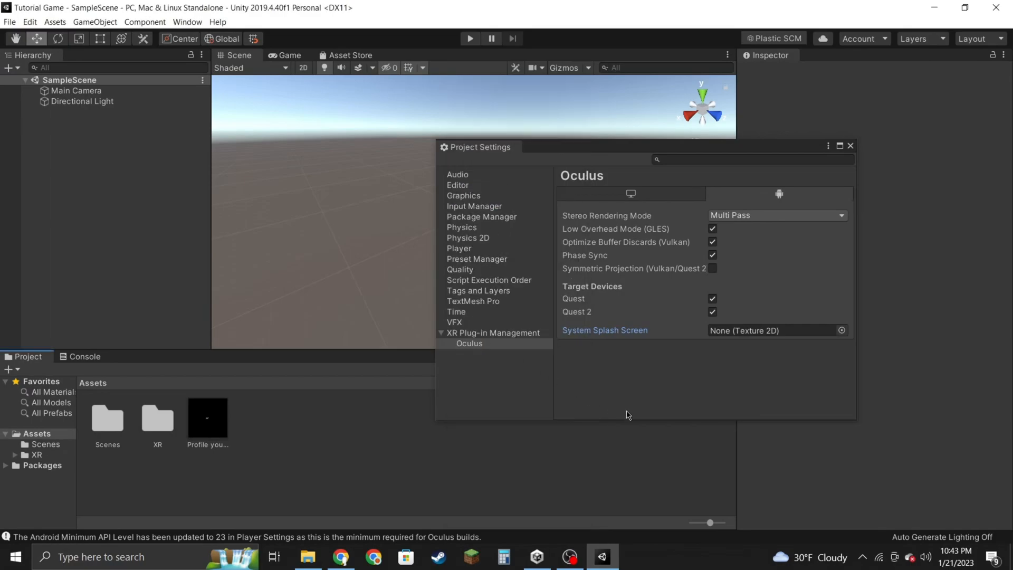
{"action": "left_click_drag", "start_coordinate": [201, 431], "coordinate": [775, 337]}
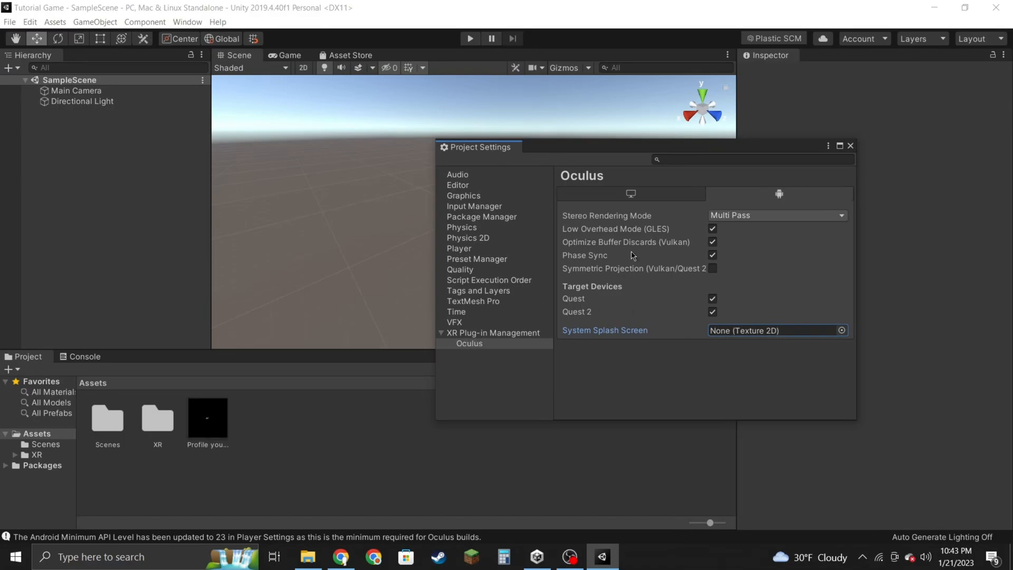
{"action": "left_click", "coordinate": [649, 199]}
{"action": "left_click", "coordinate": [753, 198]}
{"action": "left_click", "coordinate": [842, 331]}
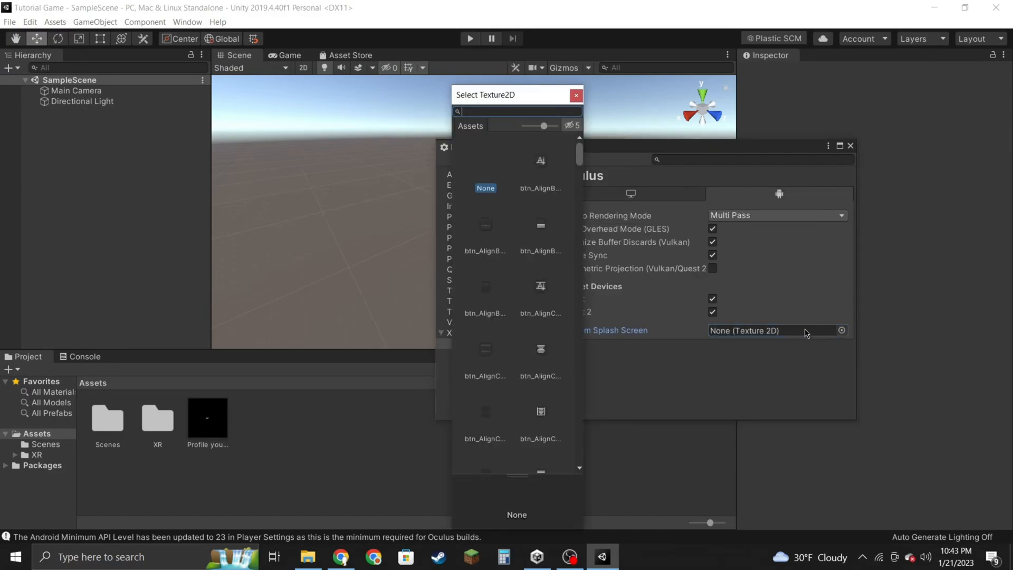
{"action": "left_click", "coordinate": [576, 95]}
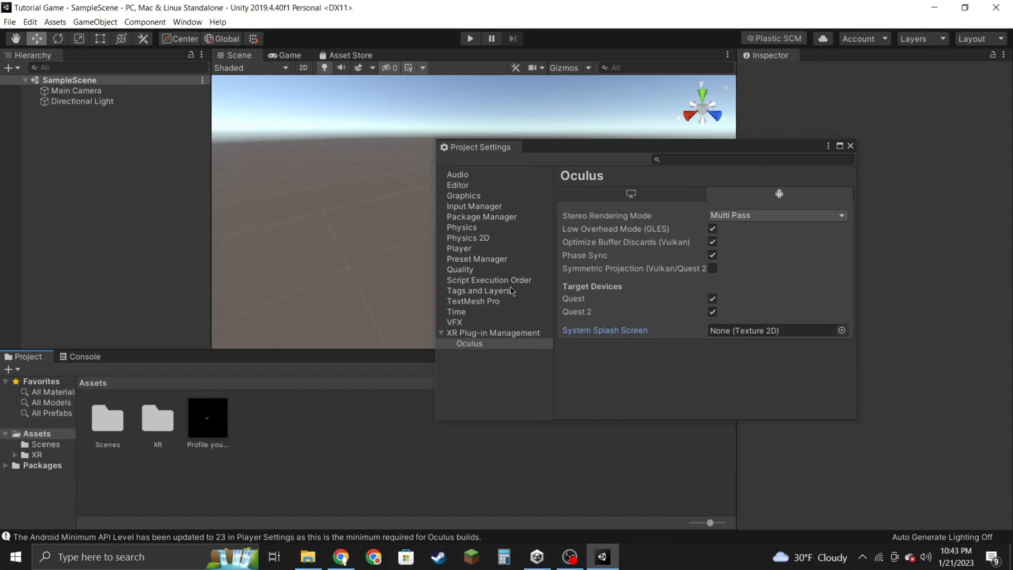
Close the project settings and save the scene.
{"action": "left_click", "coordinate": [851, 146]}
{"action": "left_click", "coordinate": [10, 21]}
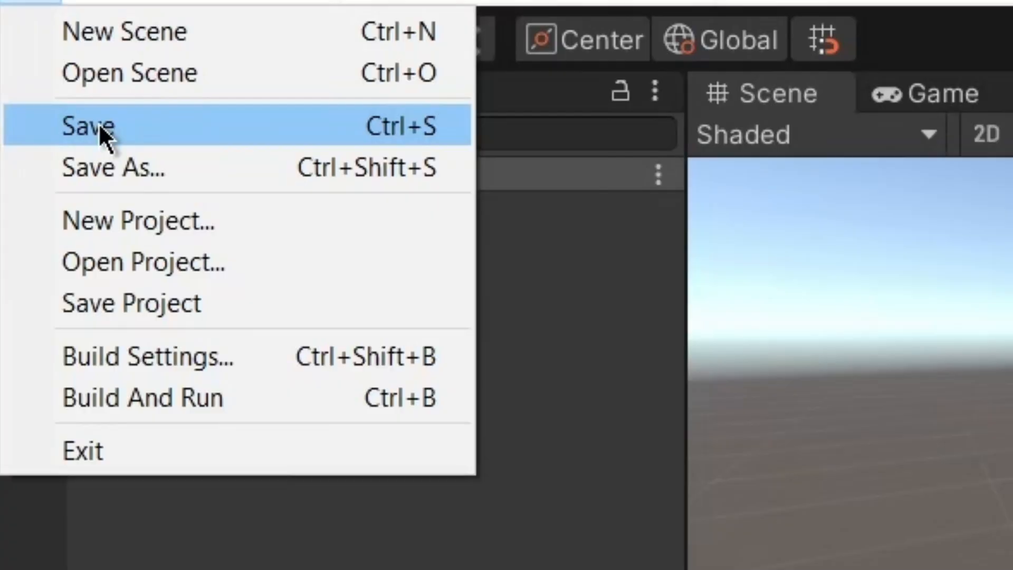
{"action": "left_click", "coordinate": [35, 65]}
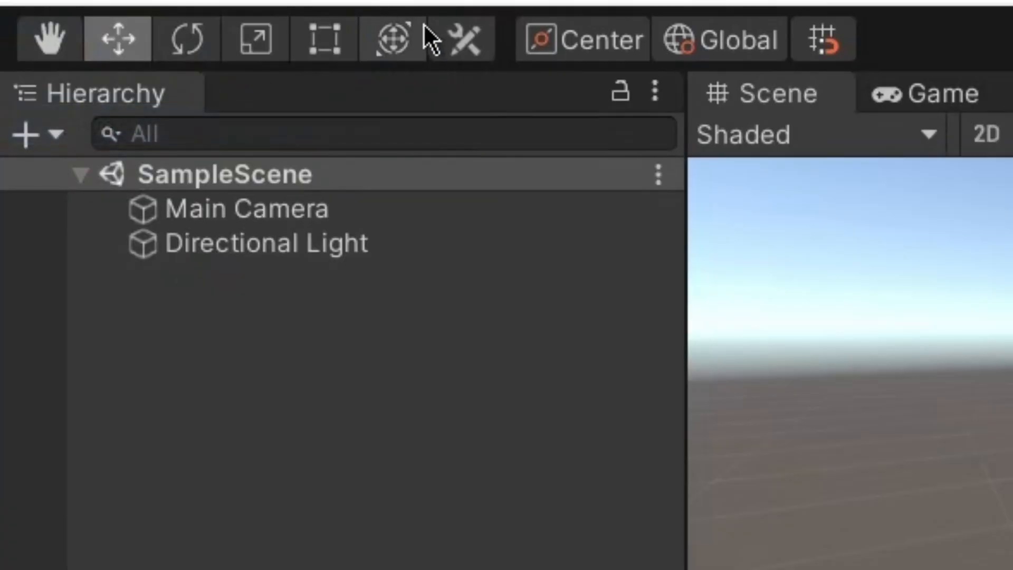
Install XR Interaction Toolkit 2.1.1 from the Unity Registry, enabling the new input backends and accepting the interaction layer mask update.
{"action": "left_click", "coordinate": [186, 22]}
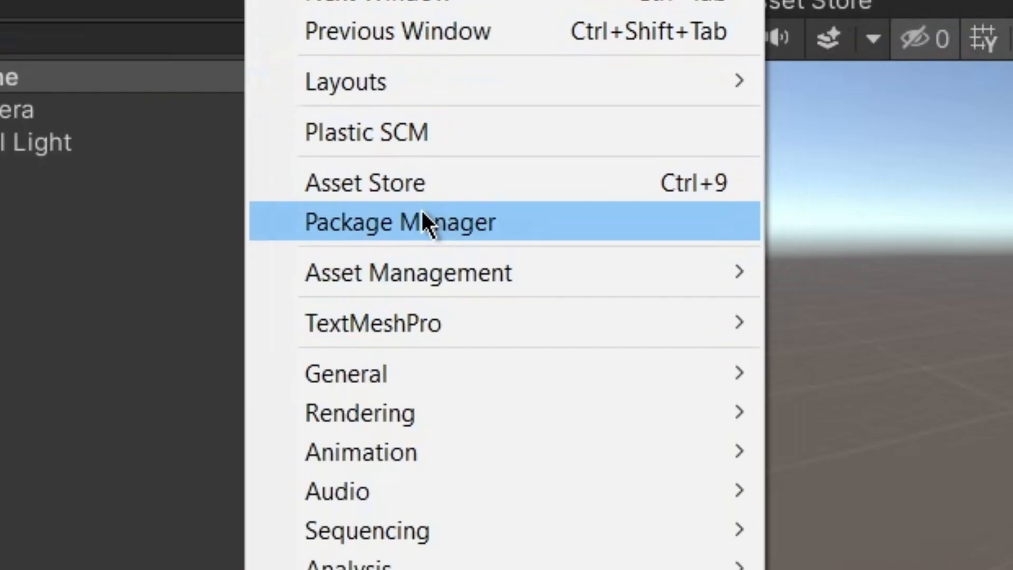
{"action": "left_click", "coordinate": [426, 222]}
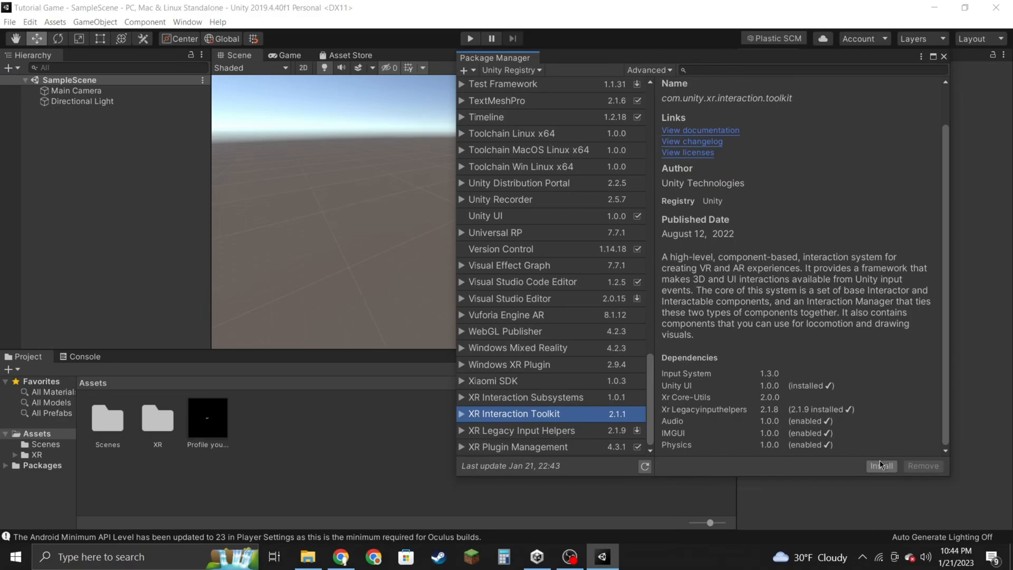
{"action": "left_click", "coordinate": [926, 481]}
{"action": "mouse_move", "coordinate": [642, 542]}
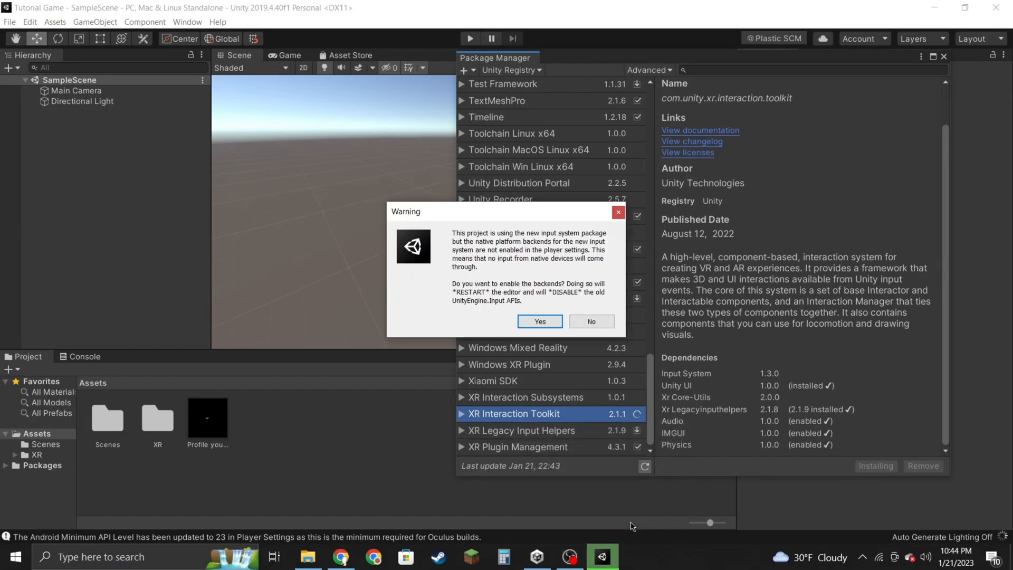
{"action": "left_click", "coordinate": [528, 322]}
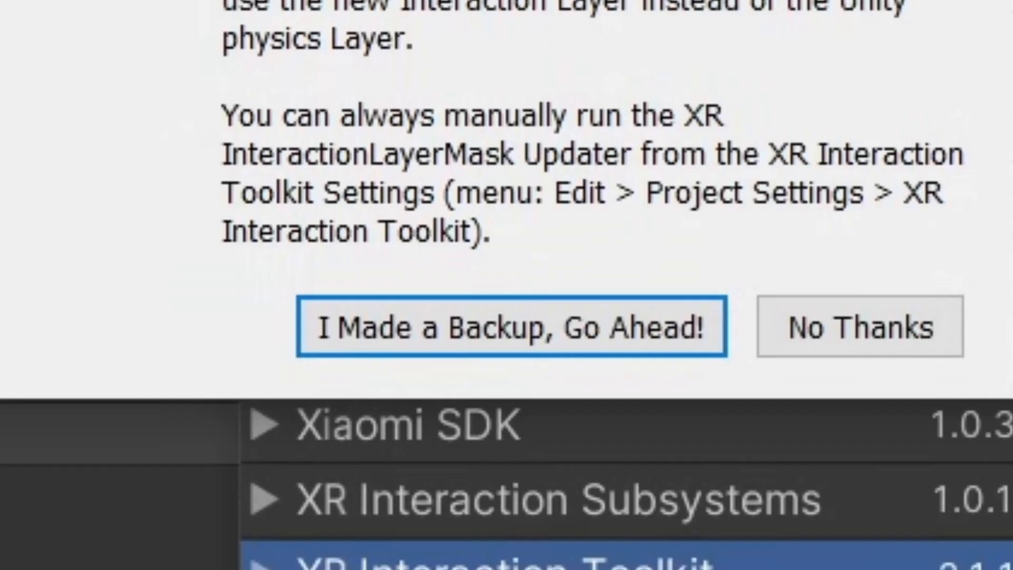
{"action": "left_click", "coordinate": [395, 323]}
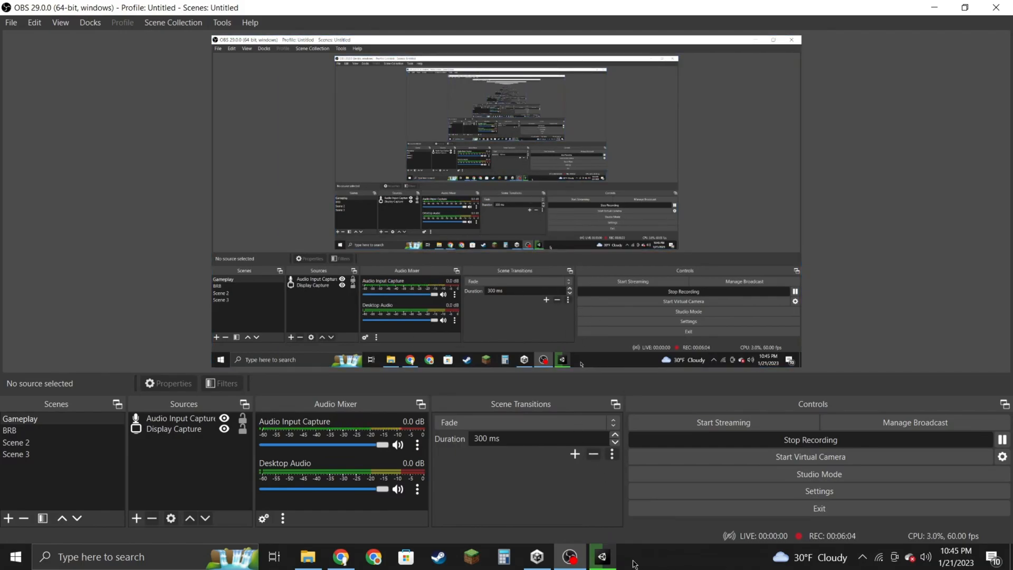
Import the XR Interaction Toolkit's Starter Assets sample and return to the top-level Assets folder.
{"action": "mouse_move", "coordinate": [608, 558]}
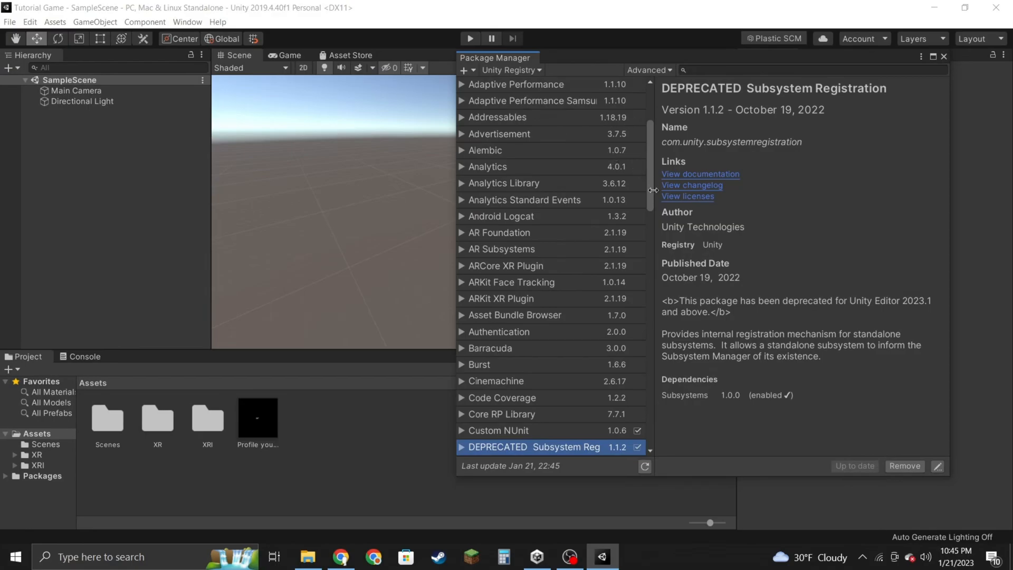
{"action": "left_click_drag", "start_coordinate": [651, 188], "coordinate": [650, 202]}
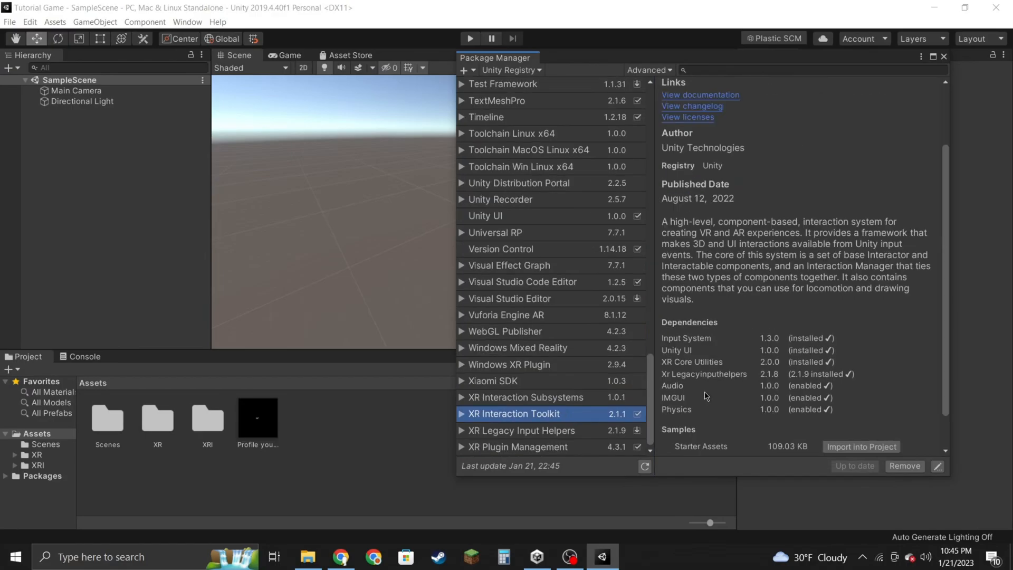
{"action": "scroll", "coordinate": [706, 397], "scroll_direction": "down", "scroll_amount": 2}
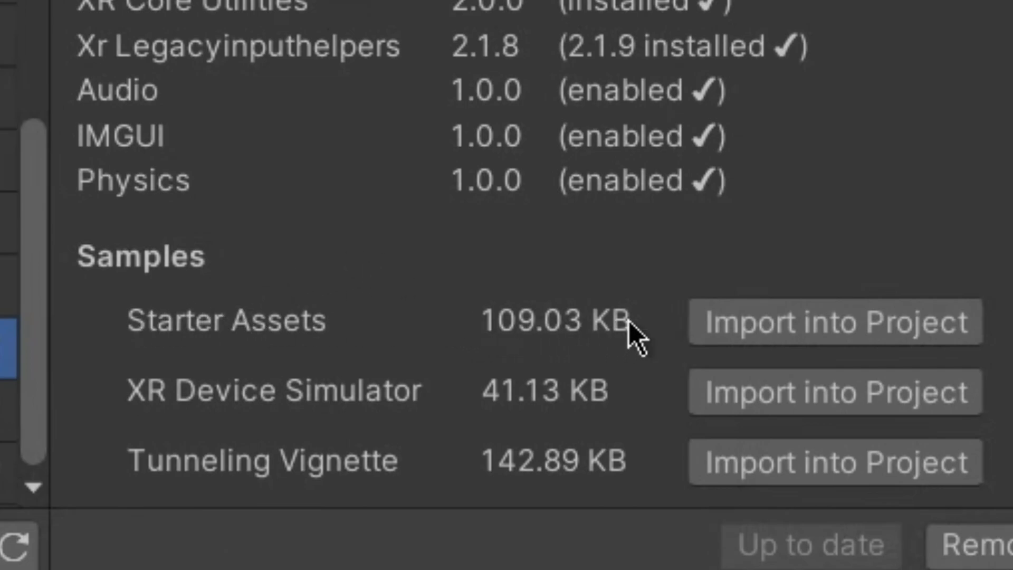
{"action": "left_click", "coordinate": [712, 321]}
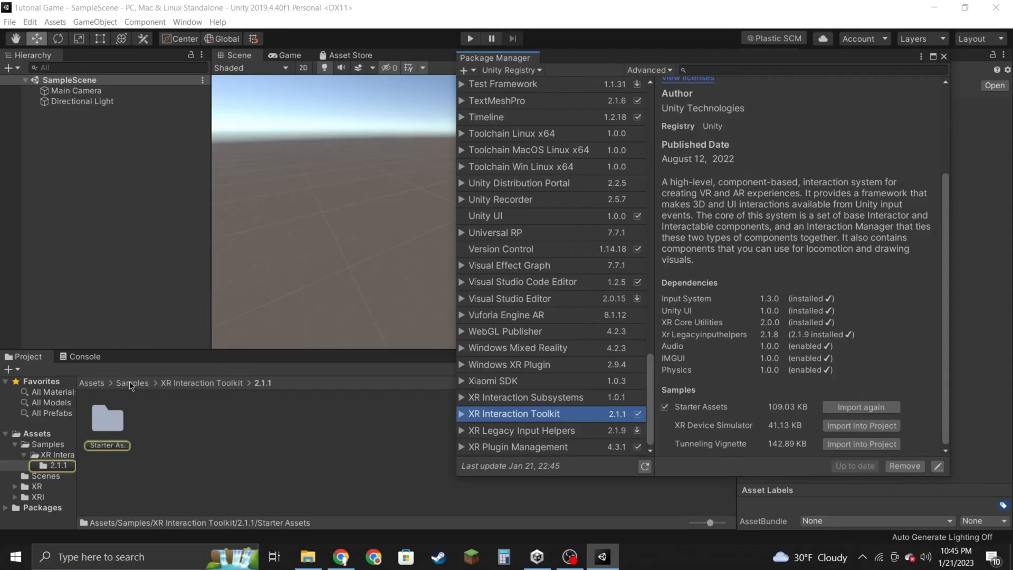
{"action": "left_click", "coordinate": [130, 384]}
{"action": "left_click", "coordinate": [89, 383]}
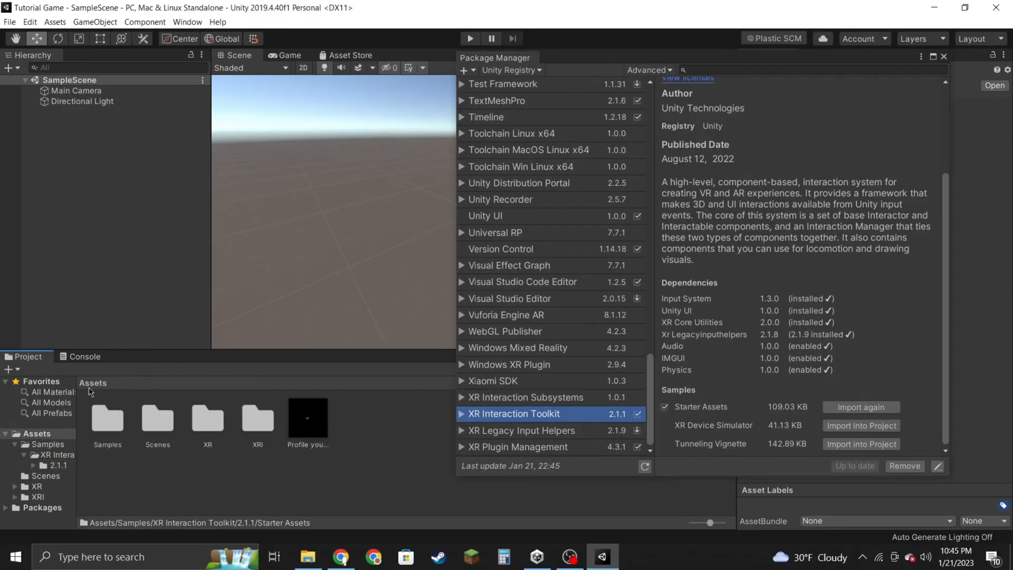
{"action": "left_click", "coordinate": [404, 453]}
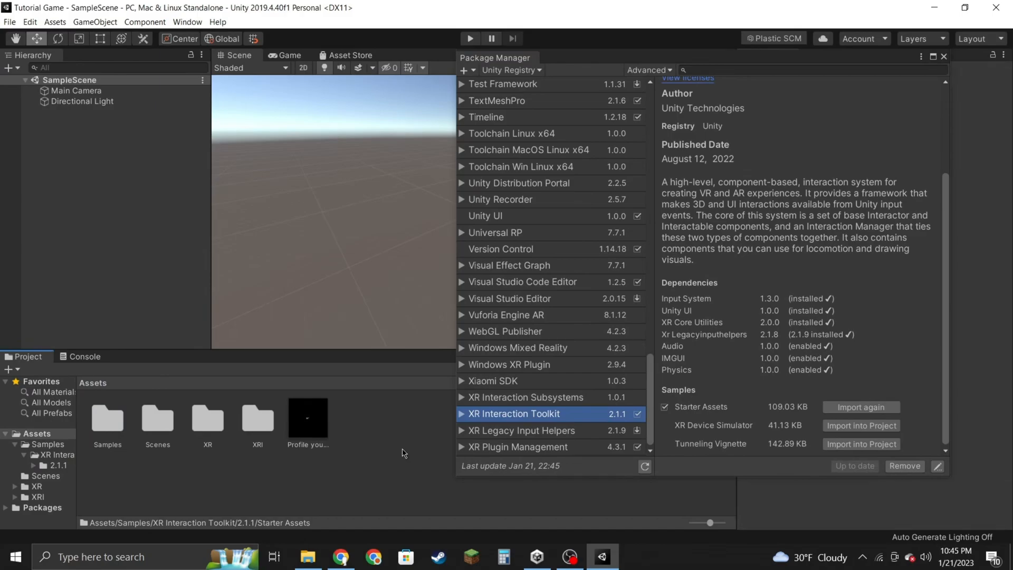
Close the Package Manager and import the GorillaLocomotion package with its preselected prefab, scene and script items.
{"action": "left_click", "coordinate": [944, 56]}
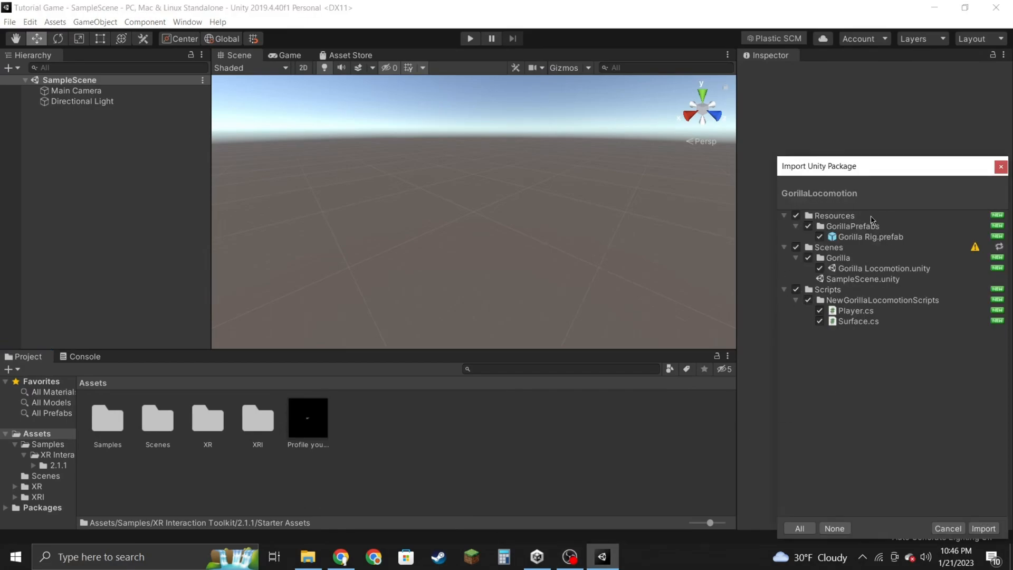
{"action": "left_click", "coordinate": [983, 528]}
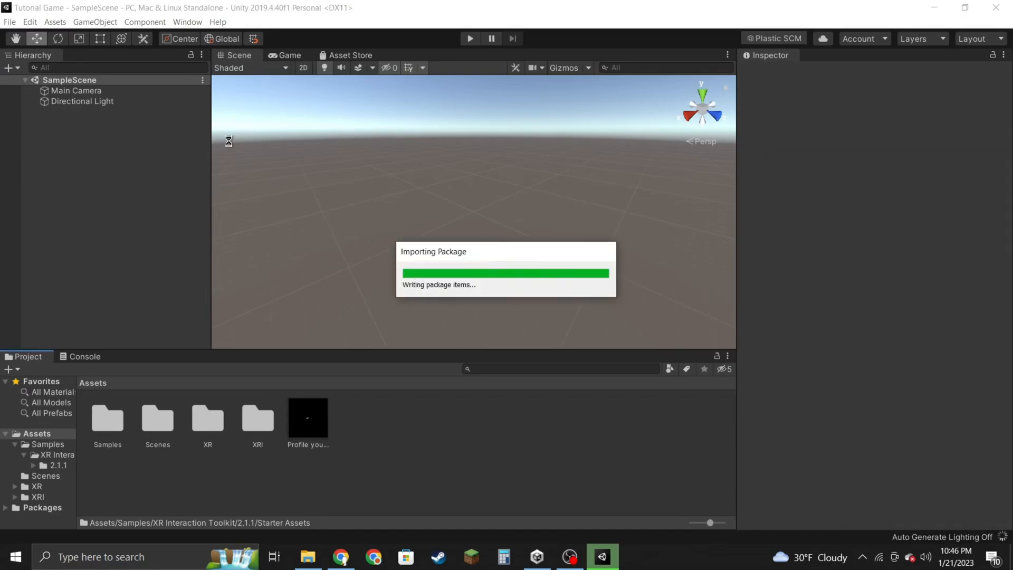
Delete the Main Camera from SampleScene and add a 3D cube to the scene.
{"action": "right_click", "coordinate": [74, 95]}
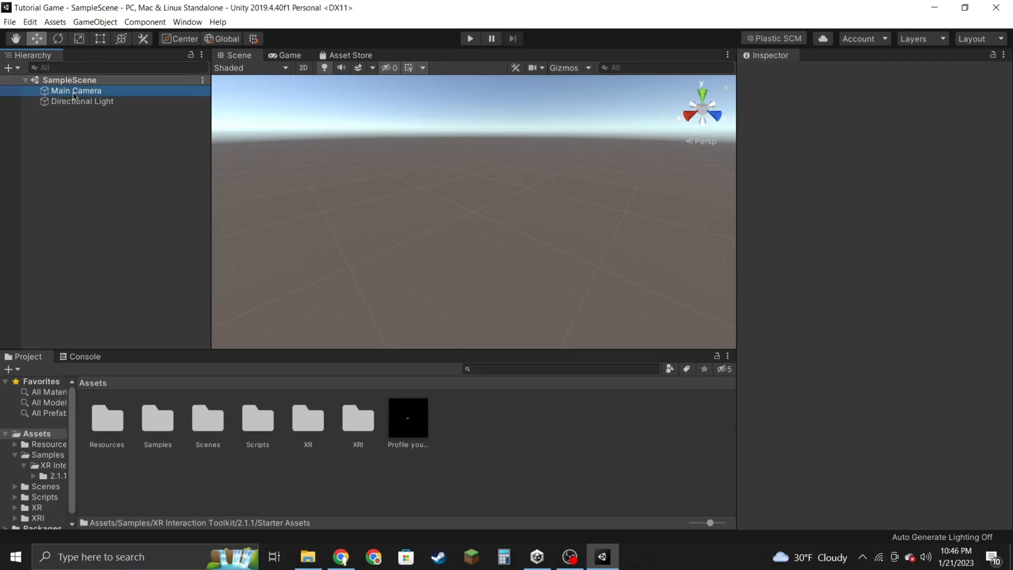
{"action": "left_click", "coordinate": [98, 153]}
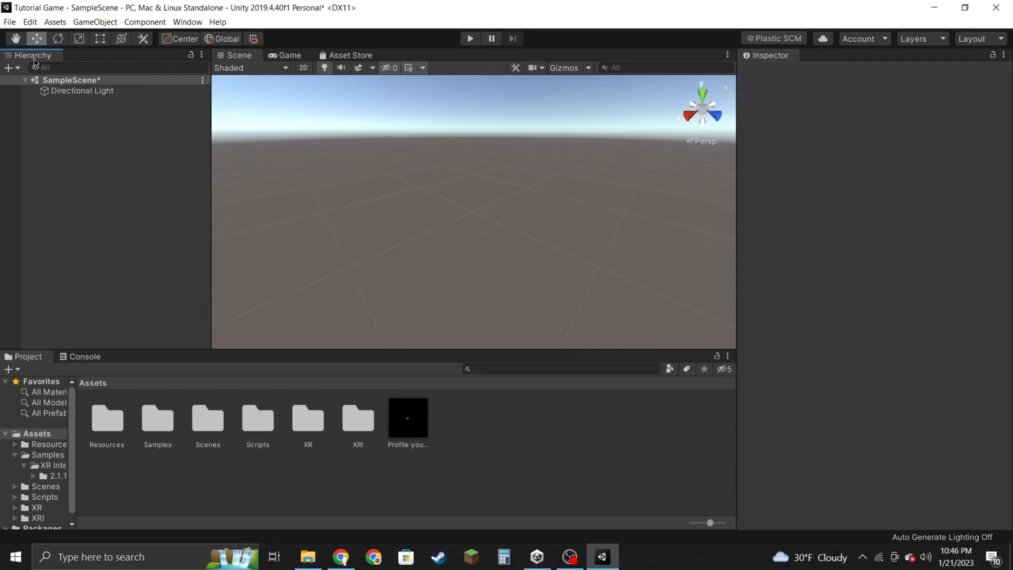
{"action": "left_click", "coordinate": [8, 68]}
{"action": "left_click", "coordinate": [142, 107]}
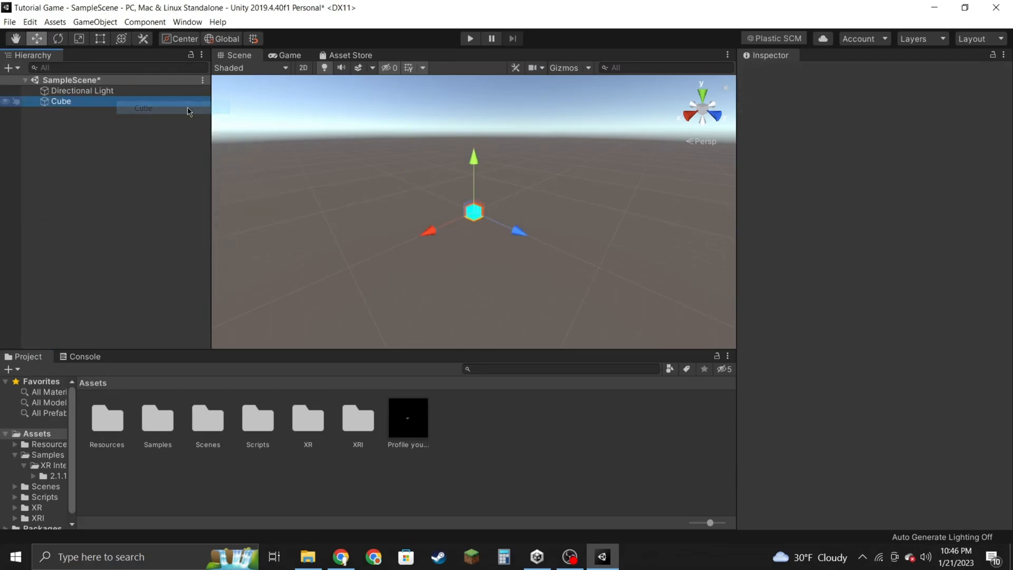
Stretch the new cube along Z to a scale of about 24.02.
{"action": "right_click_drag", "start_coordinate": [439, 235], "coordinate": [507, 230]}
{"action": "key", "text": "w"}
{"action": "key", "text": "r"}
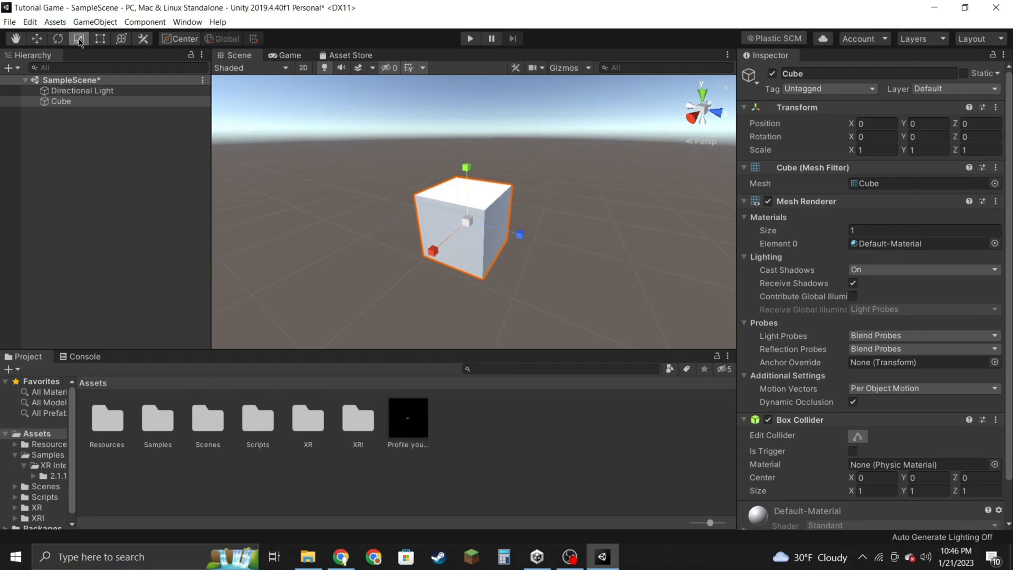
{"action": "left_click_drag", "start_coordinate": [520, 234], "coordinate": [406, 438]}
{"action": "key", "text": "s"}
{"action": "right_click_drag", "start_coordinate": [489, 168], "coordinate": [459, 208]}
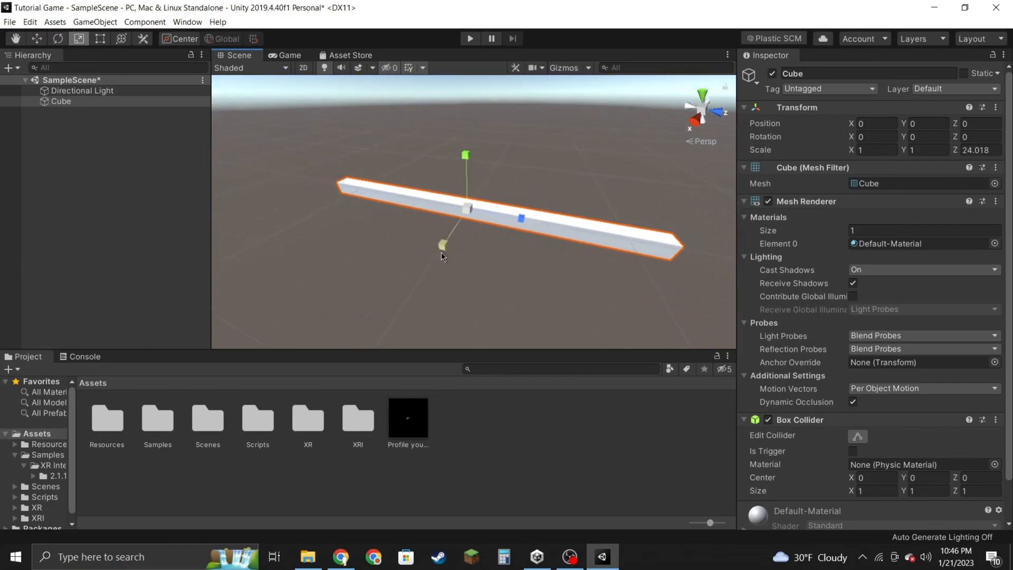
Stretch the long cube further along its horizontal axes to form a large flat floor, and deselect it.
{"action": "left_click_drag", "start_coordinate": [444, 248], "coordinate": [241, 309]}
{"action": "right_click_drag", "start_coordinate": [282, 271], "coordinate": [484, 294]}
{"action": "key", "text": "s"}
{"action": "right_click_drag", "start_coordinate": [570, 296], "coordinate": [504, 246]}
{"action": "mouse_move", "coordinate": [504, 246]}
{"action": "left_mouse_down"}
{"action": "mouse_move", "coordinate": [514, 250]}
{"action": "mouse_move", "coordinate": [508, 245]}
{"action": "left_mouse_up"}
{"action": "left_click_drag", "start_coordinate": [448, 211], "coordinate": [505, 185]}
{"action": "left_click", "coordinate": [624, 128]}
{"action": "left_click_drag", "start_coordinate": [624, 127], "coordinate": [433, 97], "text": "alt"}
Create a folder named Materals in the Assets folder.
{"action": "right_click", "coordinate": [458, 474]}
{"action": "mouse_move", "coordinate": [592, 179]}
{"action": "left_click", "coordinate": [667, 117]}
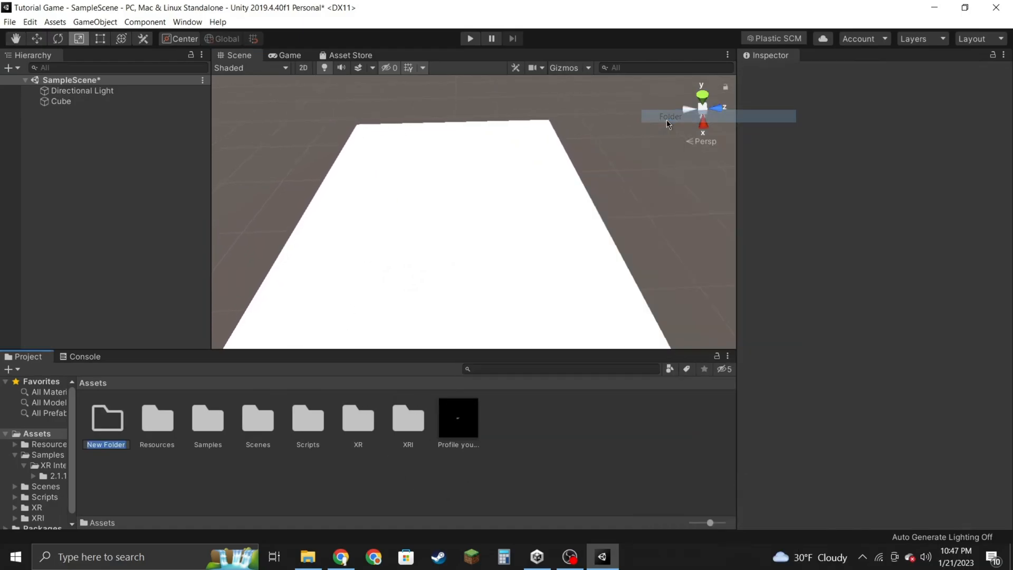
{"action": "type", "text": "Materals"}
{"action": "key", "text": "Return"}
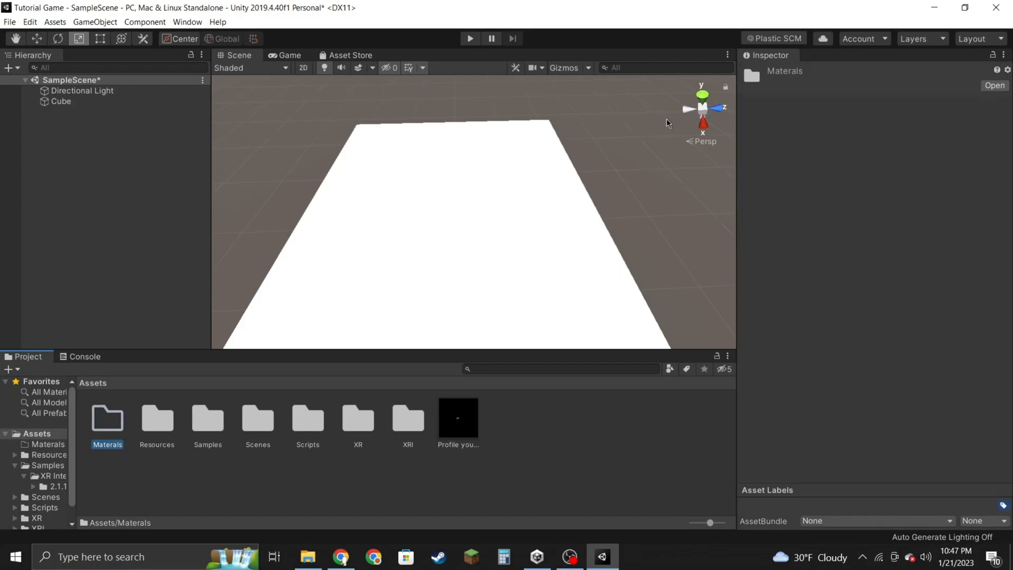
Create a material named Green inside the Materals folder.
{"action": "double_click", "coordinate": [105, 430]}
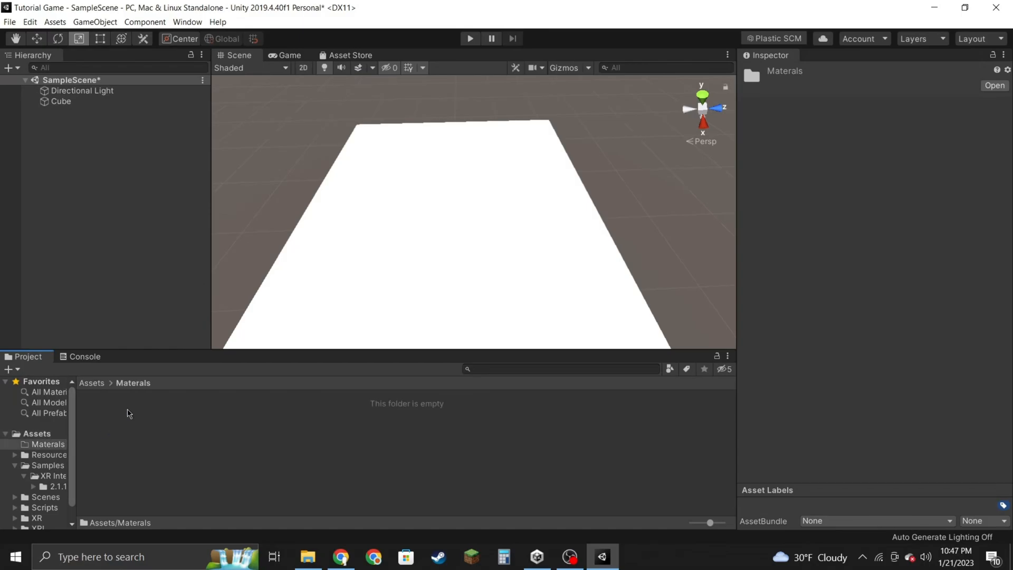
{"action": "right_click", "coordinate": [145, 421]}
{"action": "mouse_move", "coordinate": [304, 131]}
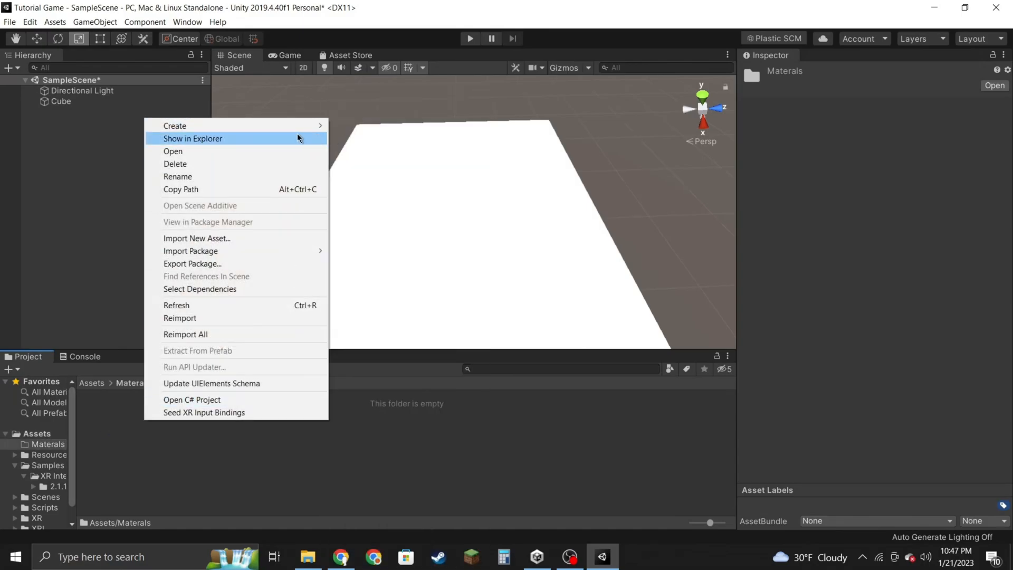
{"action": "left_click", "coordinate": [359, 270]}
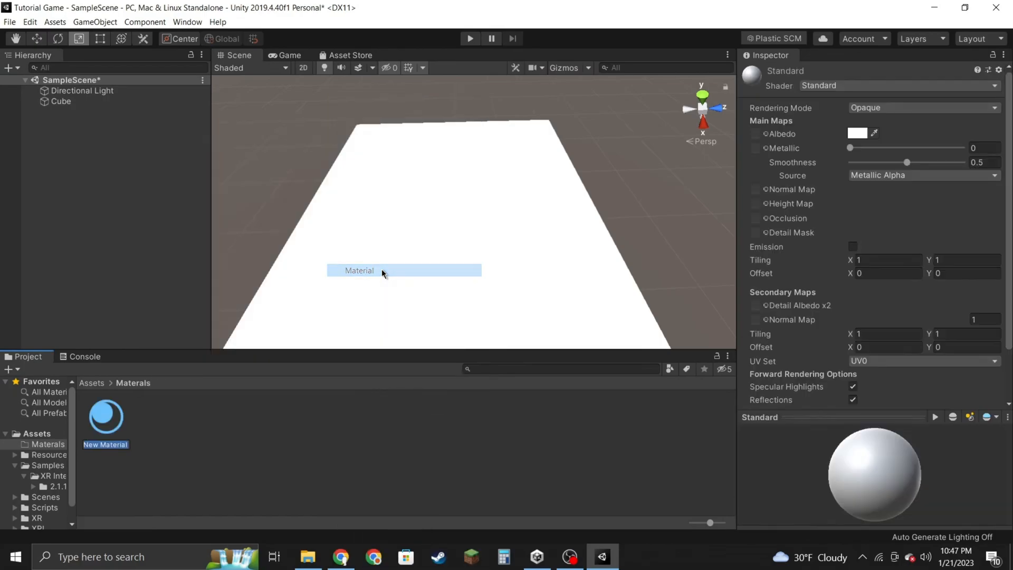
{"action": "key", "text": "BackSpace"}
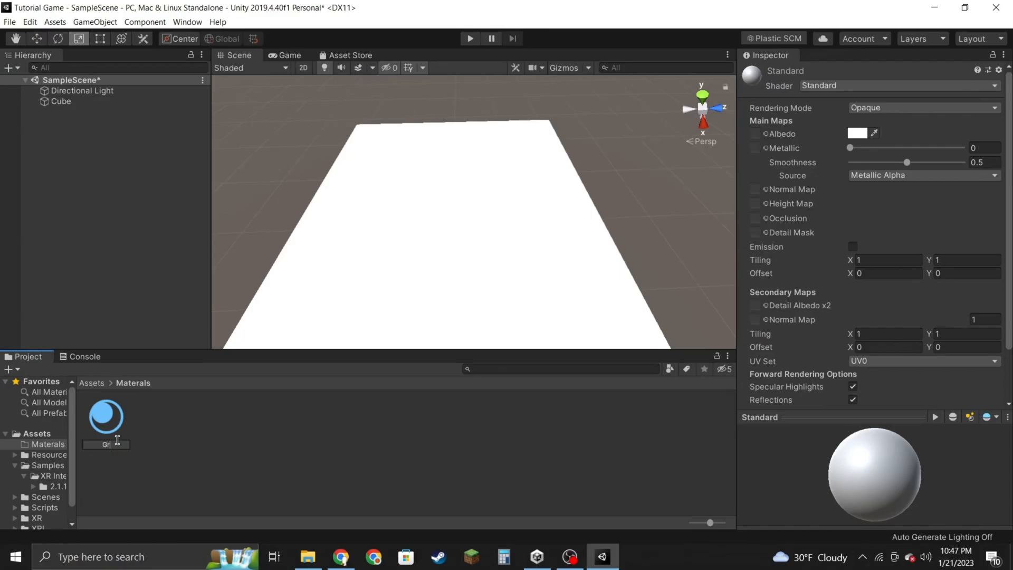
{"action": "type", "text": "Green"}
{"action": "key", "text": "Return"}
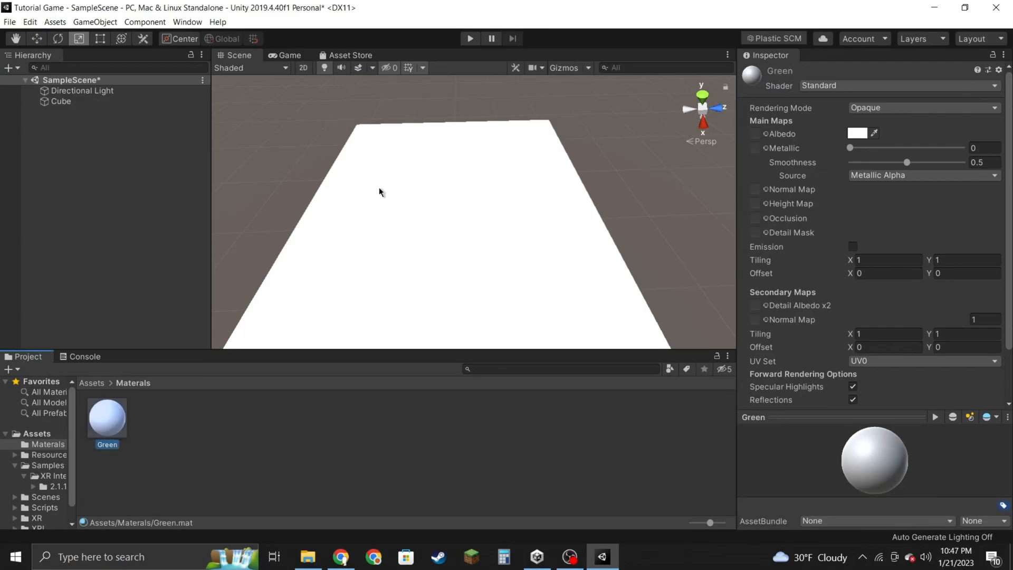
Set the Green material's albedo colour to 19FF00, apply the material to the floor cube and deselect.
{"action": "left_click", "coordinate": [858, 133]}
{"action": "left_click", "coordinate": [684, 269]}
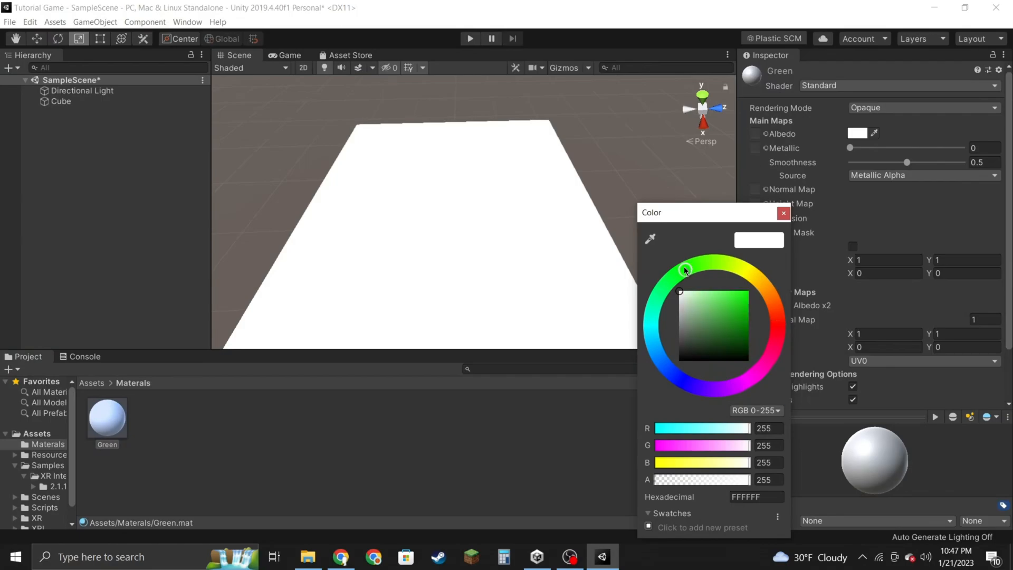
{"action": "left_click_drag", "start_coordinate": [691, 294], "coordinate": [776, 283]}
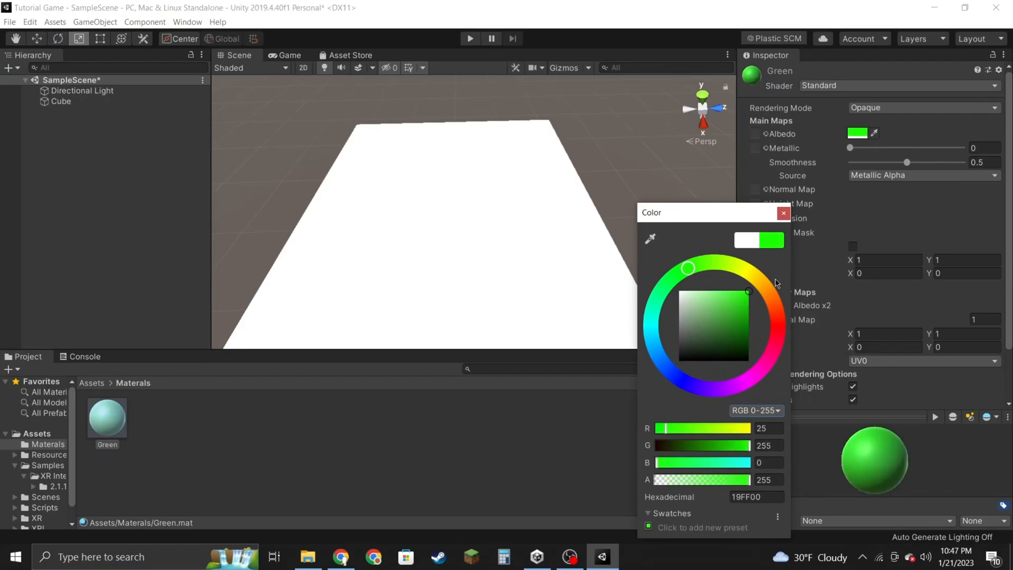
{"action": "left_click", "coordinate": [784, 212]}
{"action": "left_click_drag", "start_coordinate": [99, 426], "coordinate": [374, 222]}
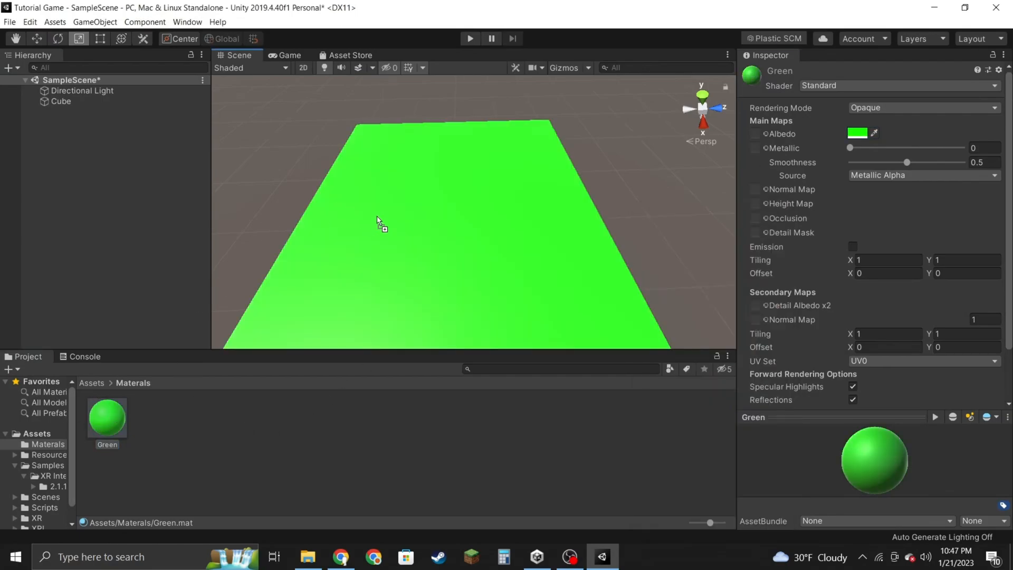
{"action": "left_click", "coordinate": [543, 112]}
Add a second cube and raise it above the green floor to Y 1.29.
{"action": "right_click_drag", "start_coordinate": [542, 112], "coordinate": [375, 114]}
{"action": "key", "text": "w"}
{"action": "left_click", "coordinate": [10, 70]}
{"action": "mouse_move", "coordinate": [46, 106]}
{"action": "left_click", "coordinate": [143, 107]}
{"action": "key", "text": "f"}
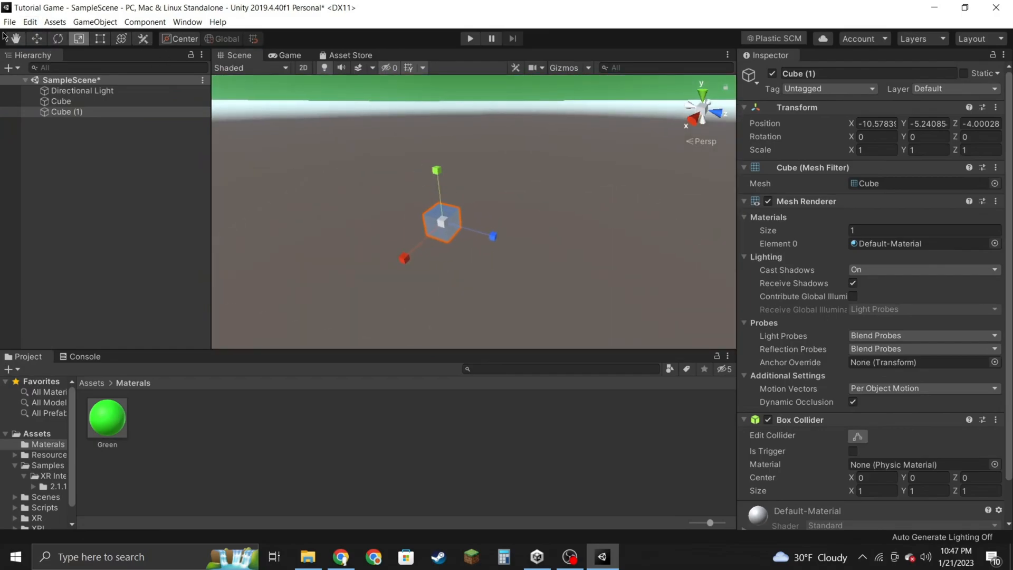
{"action": "left_click", "coordinate": [41, 39]}
{"action": "left_click_drag", "start_coordinate": [437, 174], "coordinate": [428, 47]}
{"action": "right_click_drag", "start_coordinate": [391, 188], "coordinate": [430, 133]}
{"action": "key", "text": "s"}
{"action": "mouse_move", "coordinate": [441, 108]}
{"action": "left_mouse_down"}
{"action": "mouse_move", "coordinate": [441, 87]}
{"action": "mouse_move", "coordinate": [440, 98]}
{"action": "left_mouse_up"}
{"action": "key", "text": "f"}
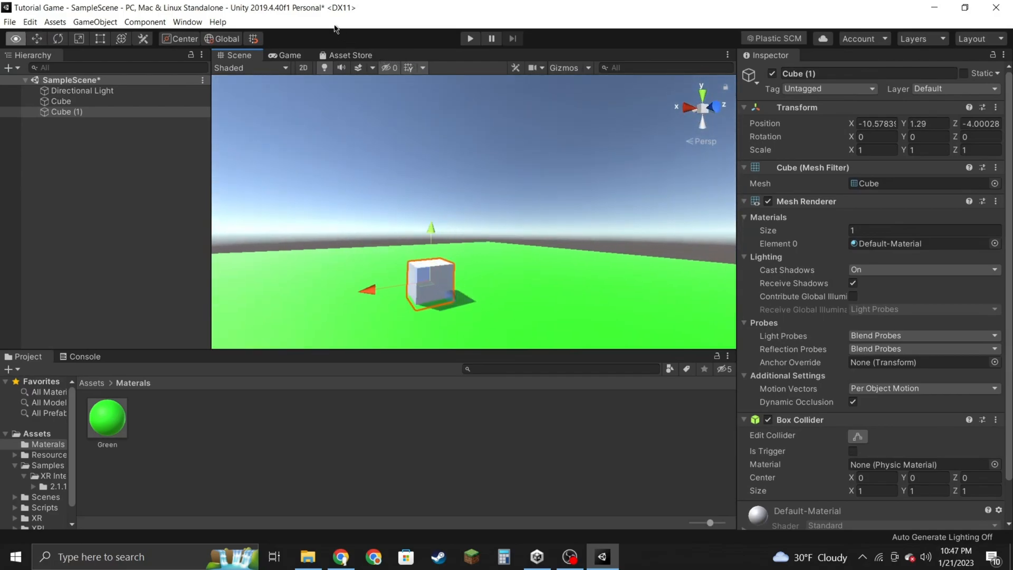
Scale the second cube into a thin upright wall of about 0.31 × 2.47 × 1.77 and raise it to Y 2.1.
{"action": "left_click", "coordinate": [79, 39]}
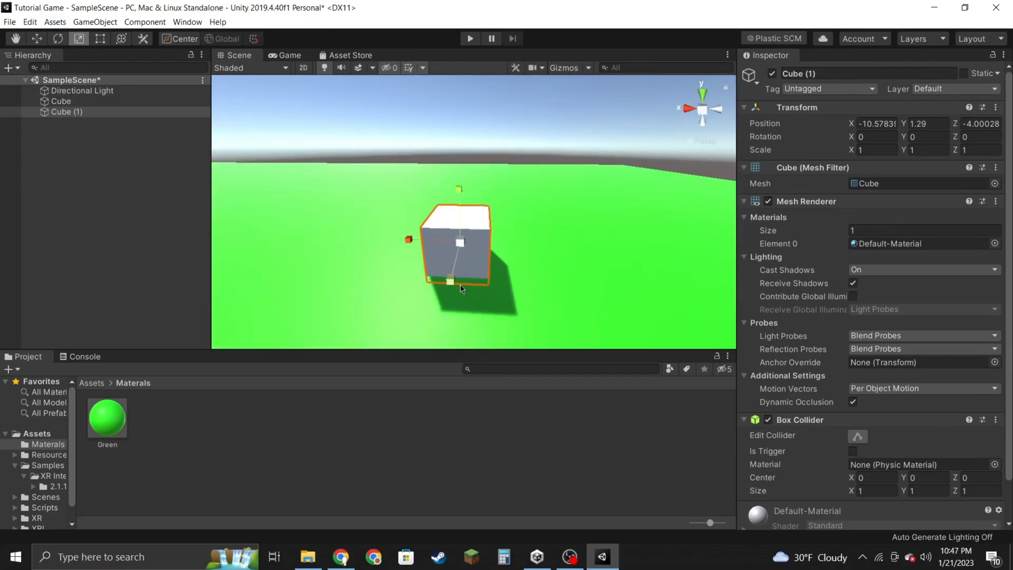
{"action": "left_click_drag", "start_coordinate": [410, 240], "coordinate": [419, 159]}
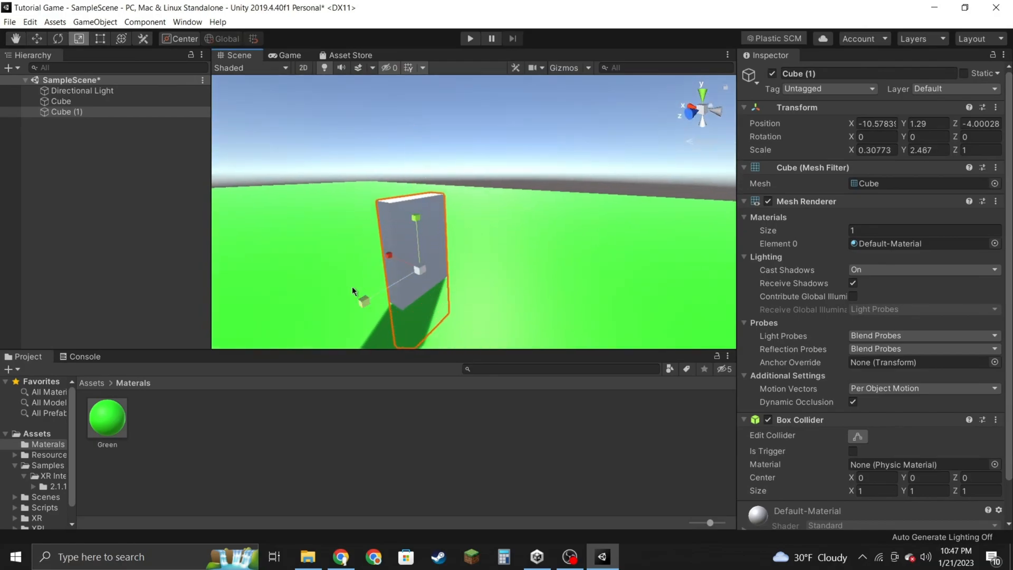
{"action": "left_click_drag", "start_coordinate": [366, 301], "coordinate": [334, 303]}
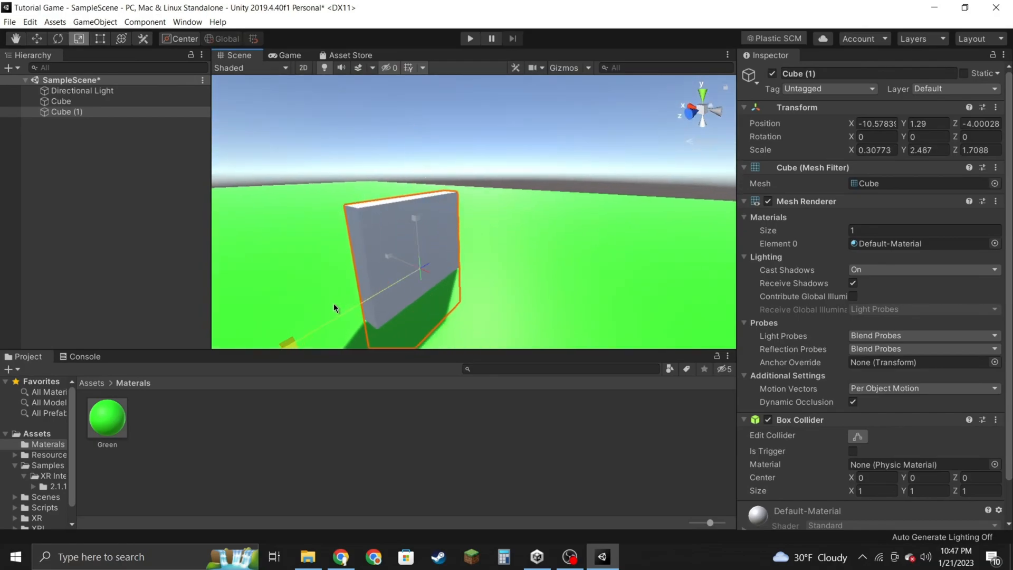
{"action": "left_click", "coordinate": [37, 38]}
{"action": "left_click_drag", "start_coordinate": [419, 234], "coordinate": [413, 189]}
Duplicate the thin wall and move the copy along X to -9.42, parallel to the original.
{"action": "left_click_drag", "start_coordinate": [363, 239], "coordinate": [483, 263], "text": "alt"}
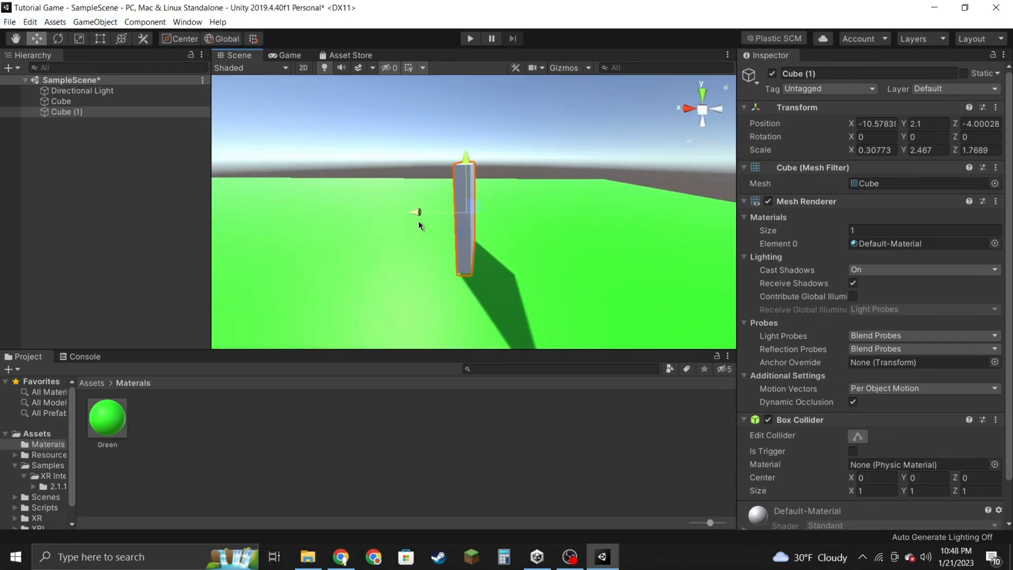
{"action": "key", "text": "ctrl+d"}
{"action": "left_click_drag", "start_coordinate": [420, 213], "coordinate": [365, 221]}
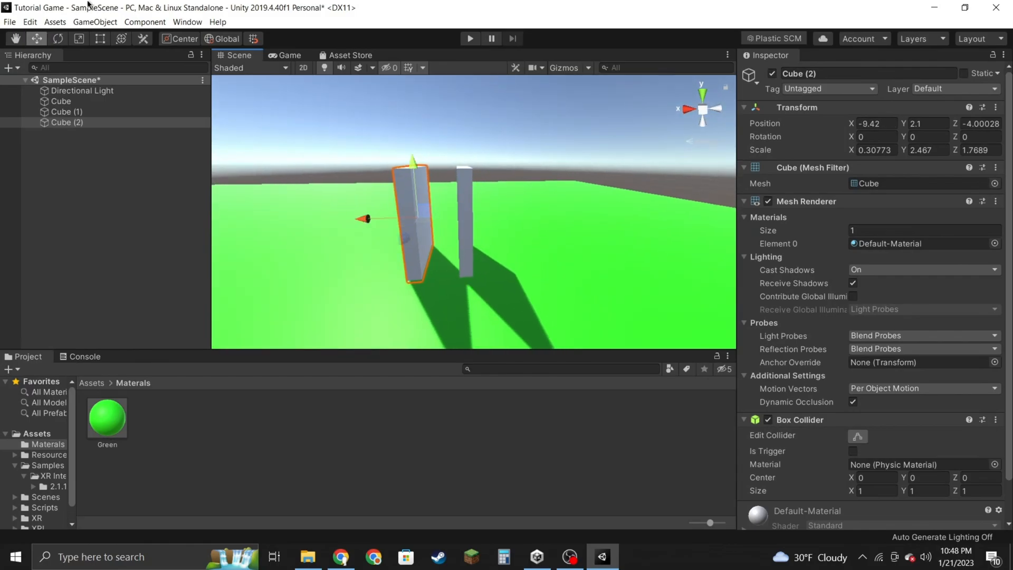
{"action": "left_click", "coordinate": [512, 164]}
Create a second material named Blue in the Materals folder.
{"action": "left_click_drag", "start_coordinate": [512, 164], "coordinate": [348, 414], "text": "alt"}
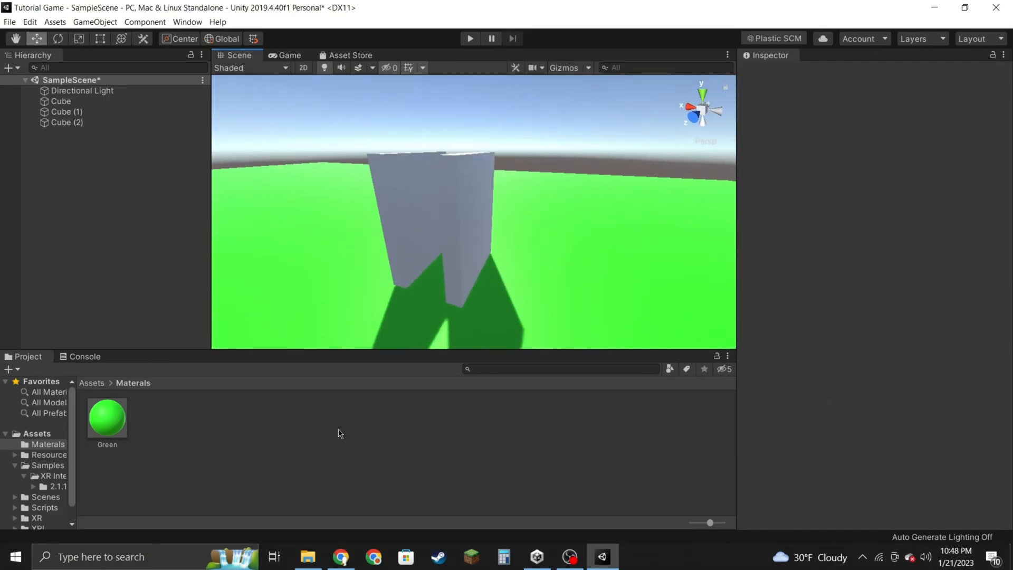
{"action": "right_click", "coordinate": [348, 413]}
{"action": "mouse_move", "coordinate": [496, 163]}
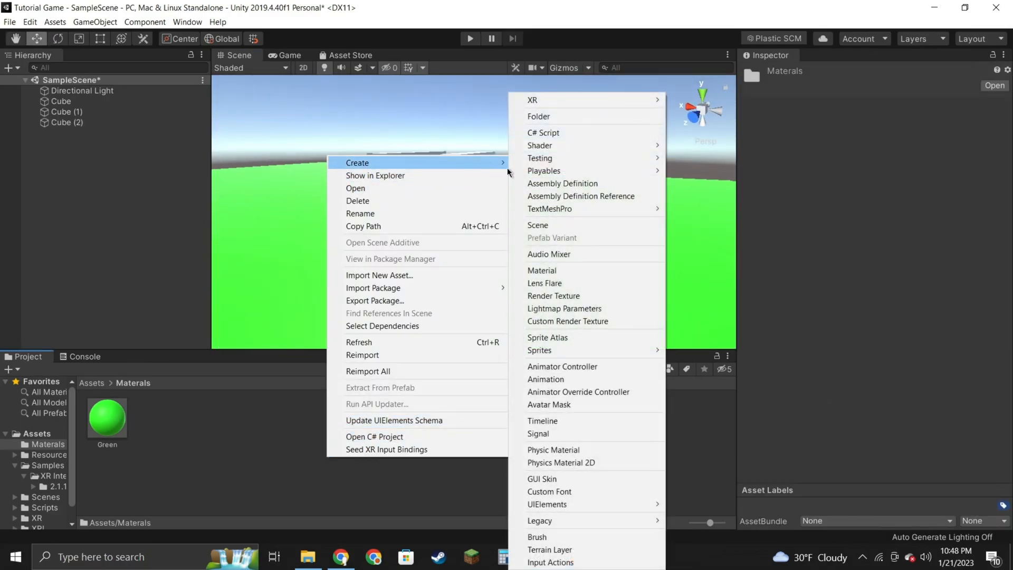
{"action": "mouse_move", "coordinate": [579, 144]}
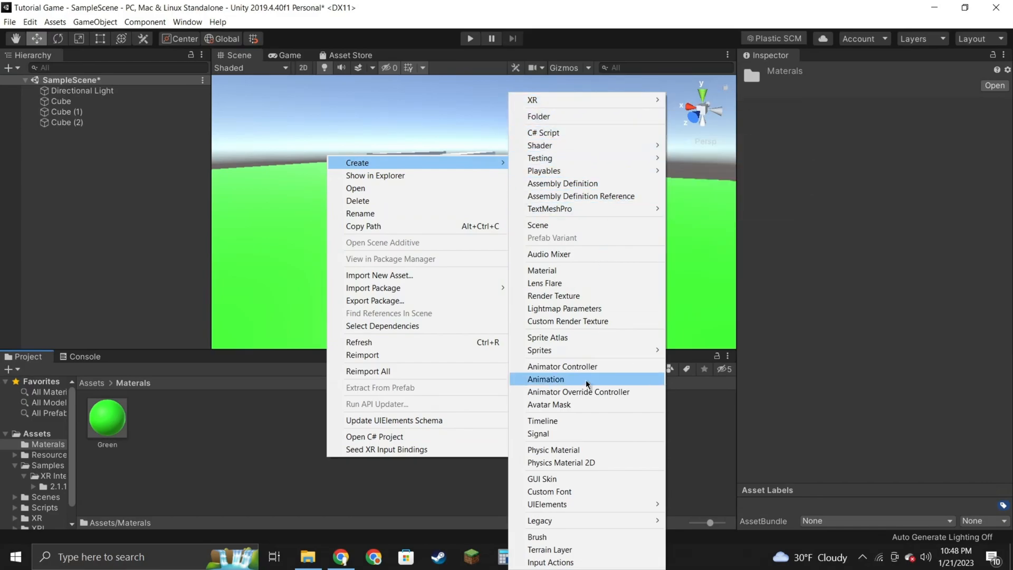
{"action": "left_click", "coordinate": [550, 265]}
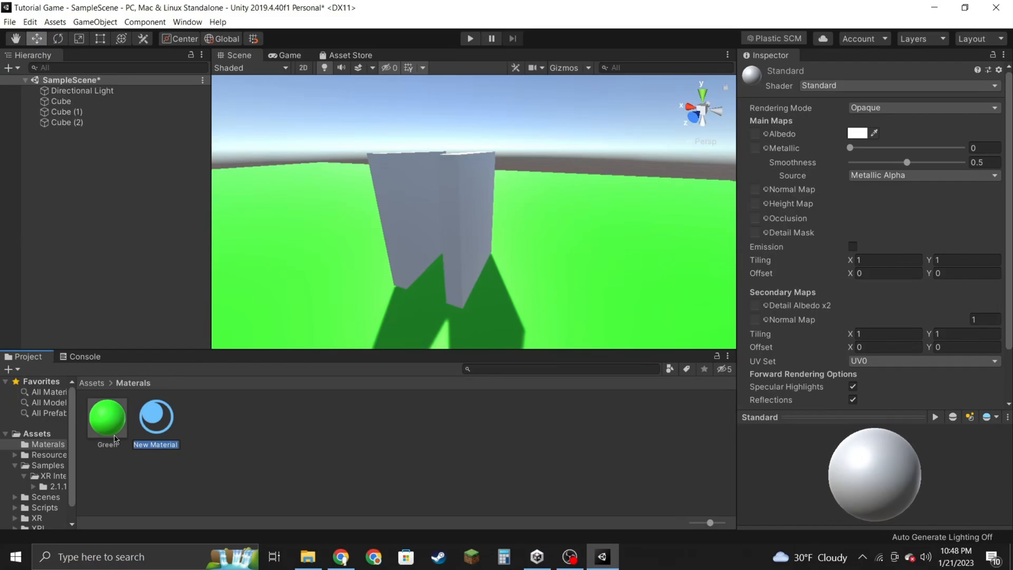
{"action": "key", "text": "BackSpace"}
{"action": "type", "text": "Blue"}
{"action": "key", "text": "Return"}
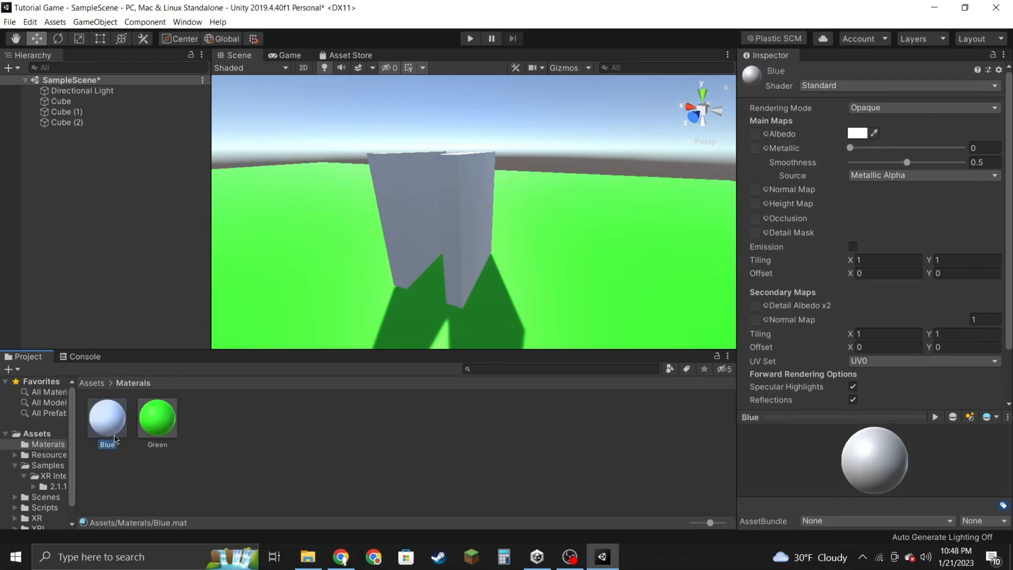
Set the Blue material's albedo colour to 0077FF and apply the material to both thin walls.
{"action": "left_click", "coordinate": [860, 133]}
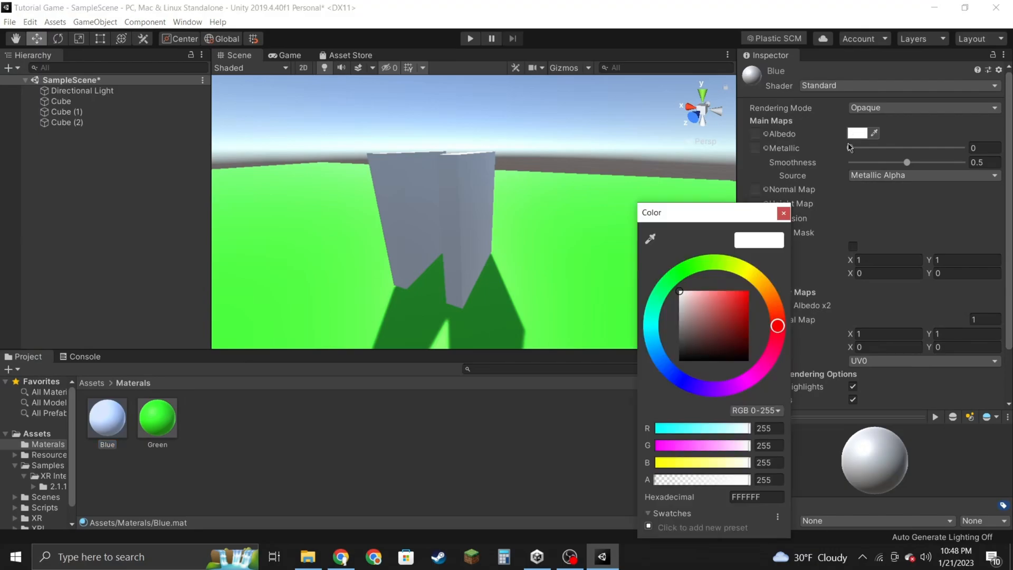
{"action": "left_click_drag", "start_coordinate": [656, 370], "coordinate": [656, 364]}
{"action": "left_click_drag", "start_coordinate": [702, 338], "coordinate": [753, 286]}
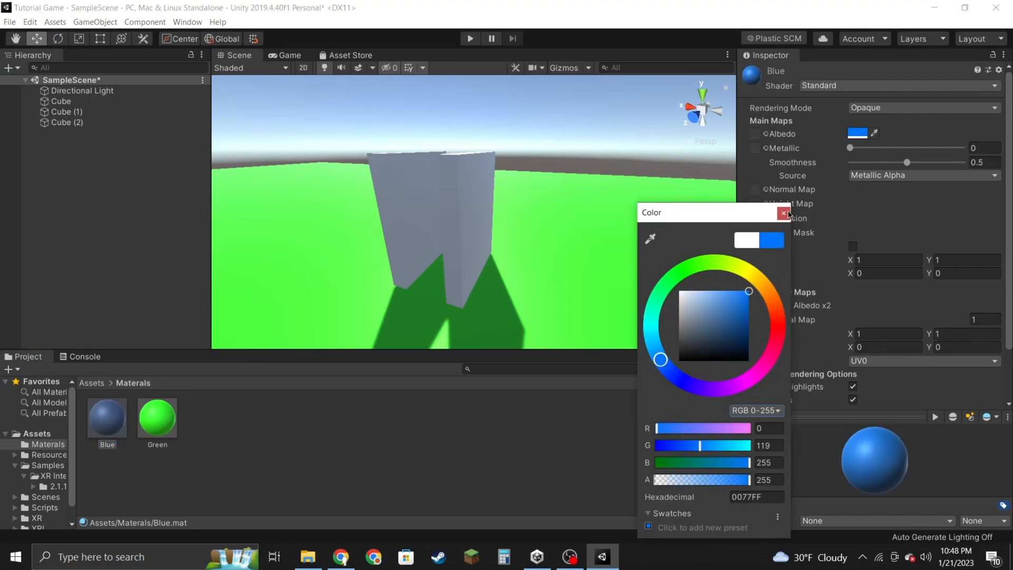
{"action": "left_click", "coordinate": [785, 213]}
{"action": "left_click_drag", "start_coordinate": [127, 420], "coordinate": [374, 268]}
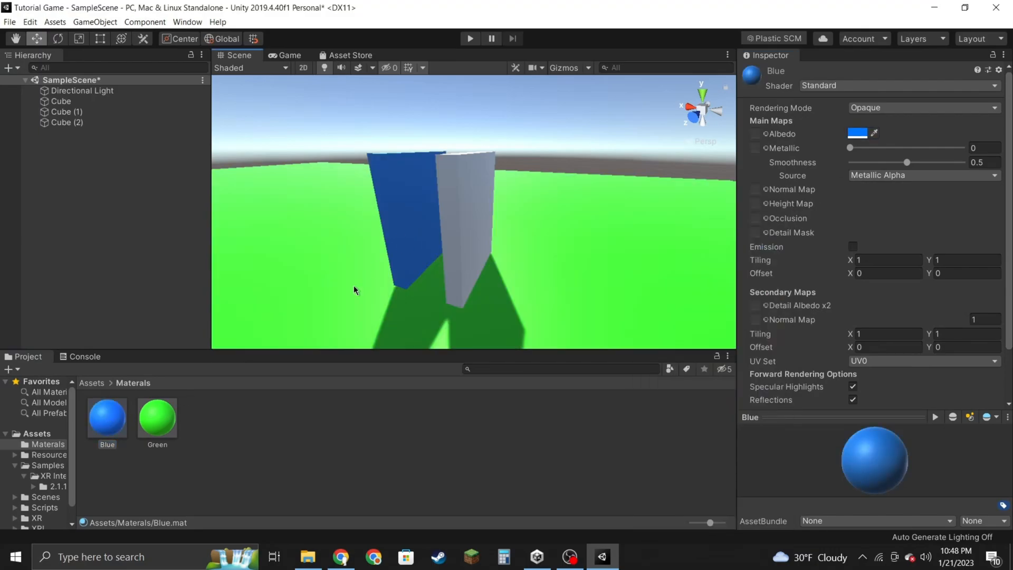
{"action": "left_click_drag", "start_coordinate": [109, 426], "coordinate": [463, 242]}
{"action": "right_click_drag", "start_coordinate": [463, 241], "coordinate": [559, 222]}
{"action": "left_click", "coordinate": [500, 133]}
Add another 3D cube and move it next to the two blue walls.
{"action": "right_click_drag", "start_coordinate": [500, 133], "coordinate": [590, 181]}
{"action": "right_click_drag", "start_coordinate": [325, 219], "coordinate": [255, 203]}
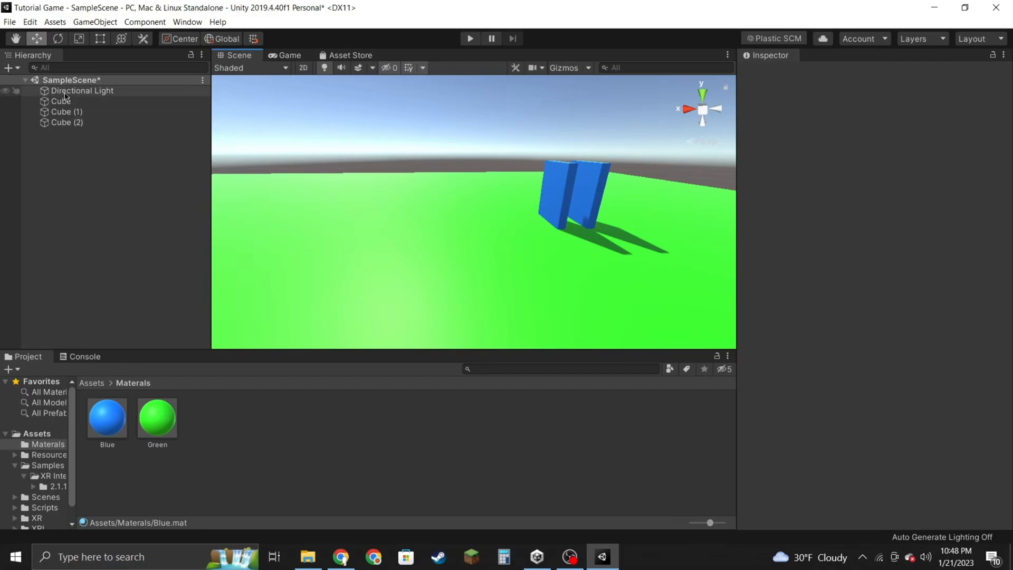
{"action": "left_click", "coordinate": [9, 68]}
{"action": "mouse_move", "coordinate": [63, 107]}
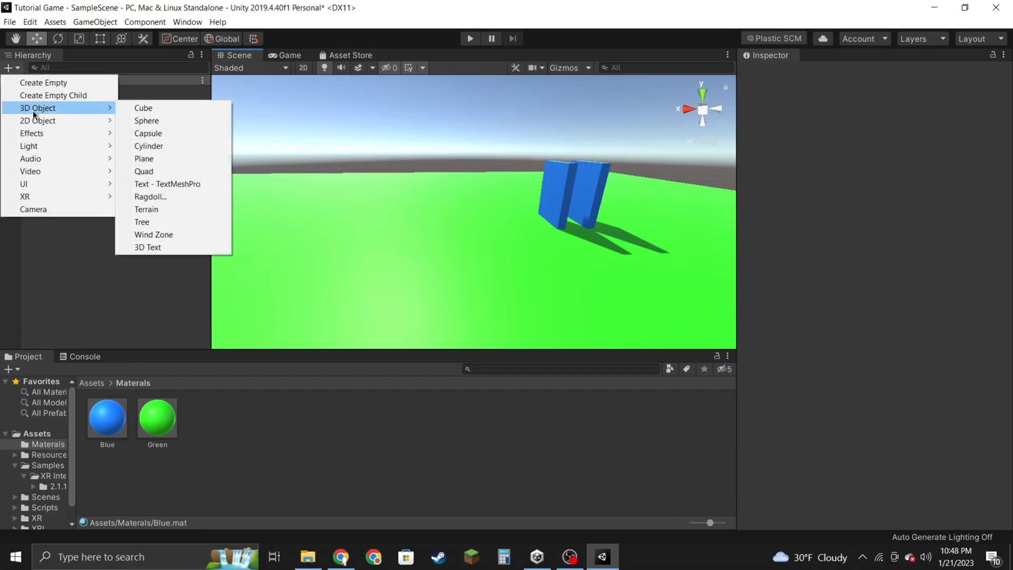
{"action": "left_click", "coordinate": [161, 109]}
{"action": "left_click_drag", "start_coordinate": [484, 248], "coordinate": [353, 271]}
Create a material named Red in the Materals folder and set its albedo colour to FF0000.
{"action": "right_click", "coordinate": [249, 425]}
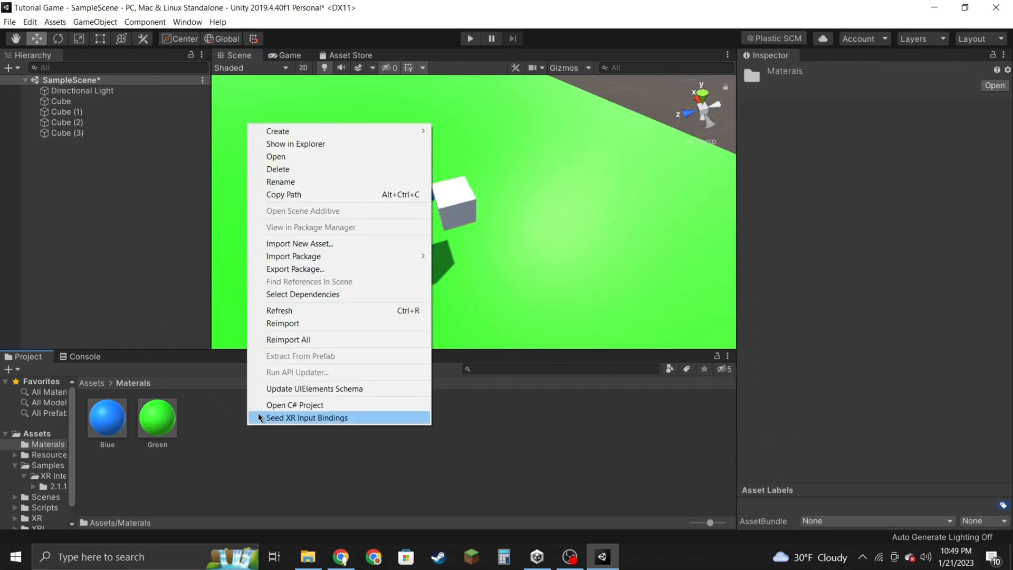
{"action": "mouse_move", "coordinate": [420, 132]}
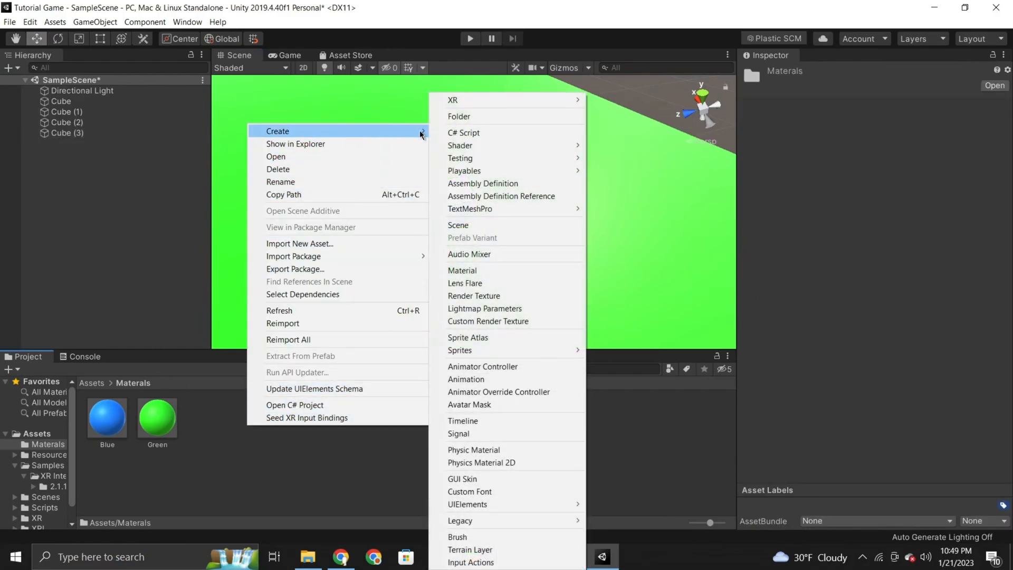
{"action": "left_click", "coordinate": [463, 270]}
{"action": "type", "text": "Red"}
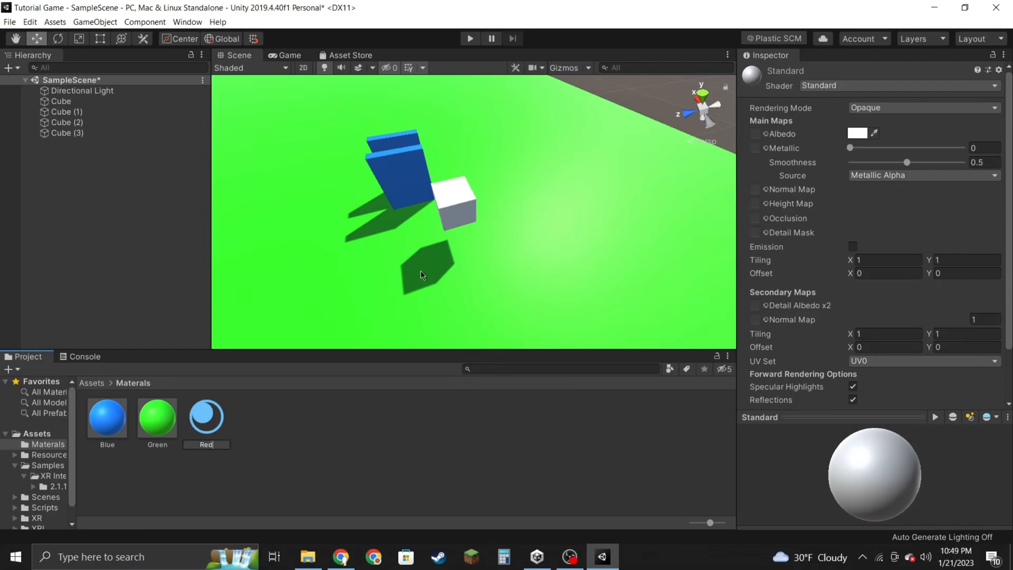
{"action": "key", "text": "Return"}
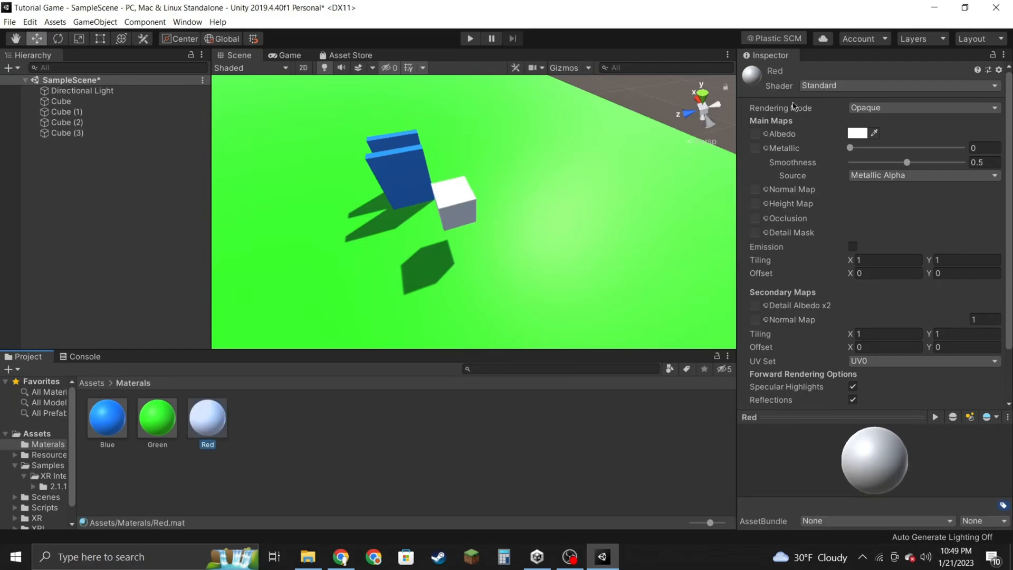
{"action": "left_click", "coordinate": [858, 132]}
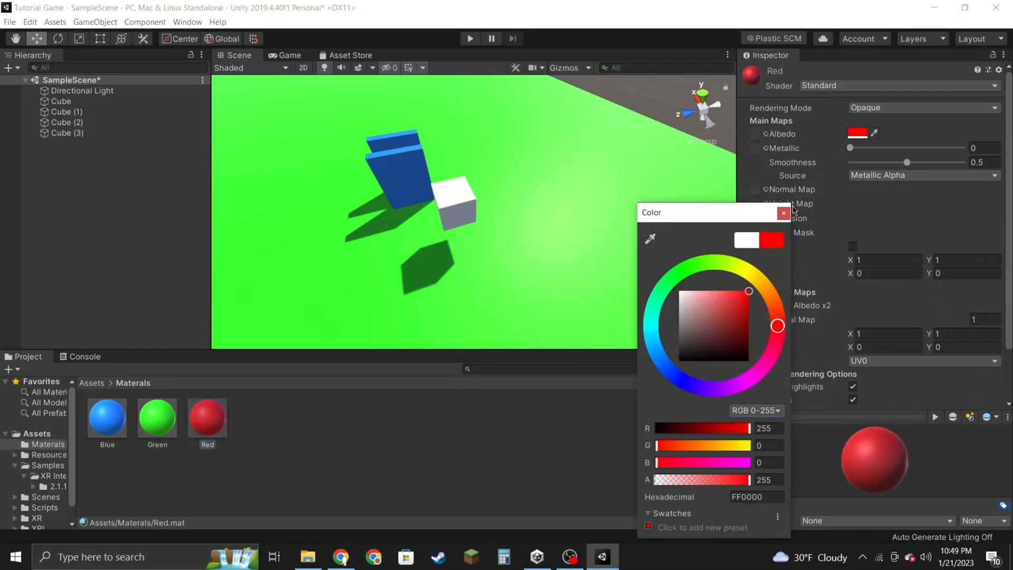
{"action": "left_click", "coordinate": [784, 213]}
Apply the Red material to the white cube, keeping the Green material on the ground.
{"action": "left_click_drag", "start_coordinate": [207, 418], "coordinate": [467, 192]}
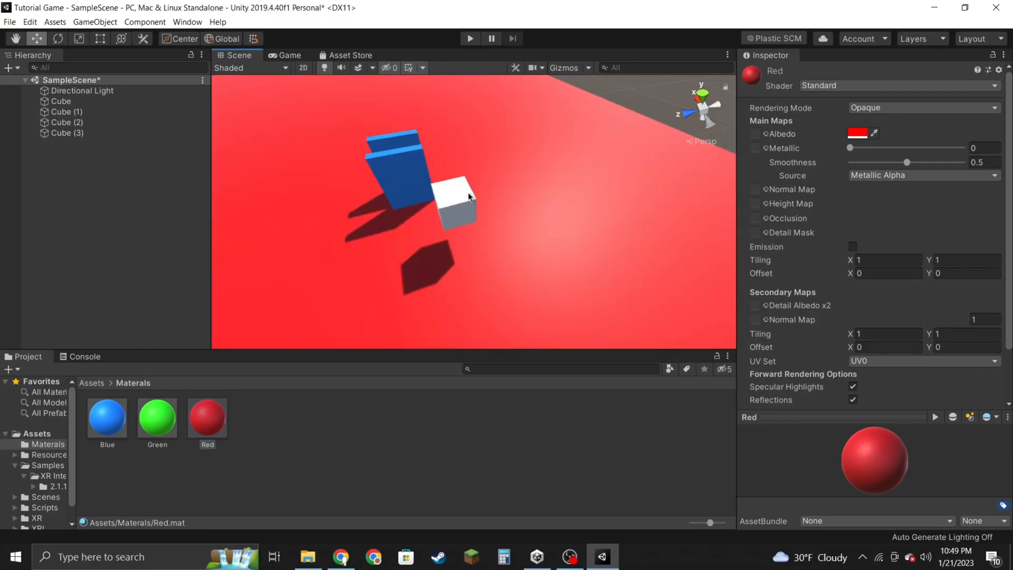
{"action": "left_click_drag", "start_coordinate": [139, 430], "coordinate": [277, 300]}
{"action": "left_click_drag", "start_coordinate": [196, 434], "coordinate": [447, 204]}
{"action": "right_click_drag", "start_coordinate": [455, 227], "coordinate": [570, 241]}
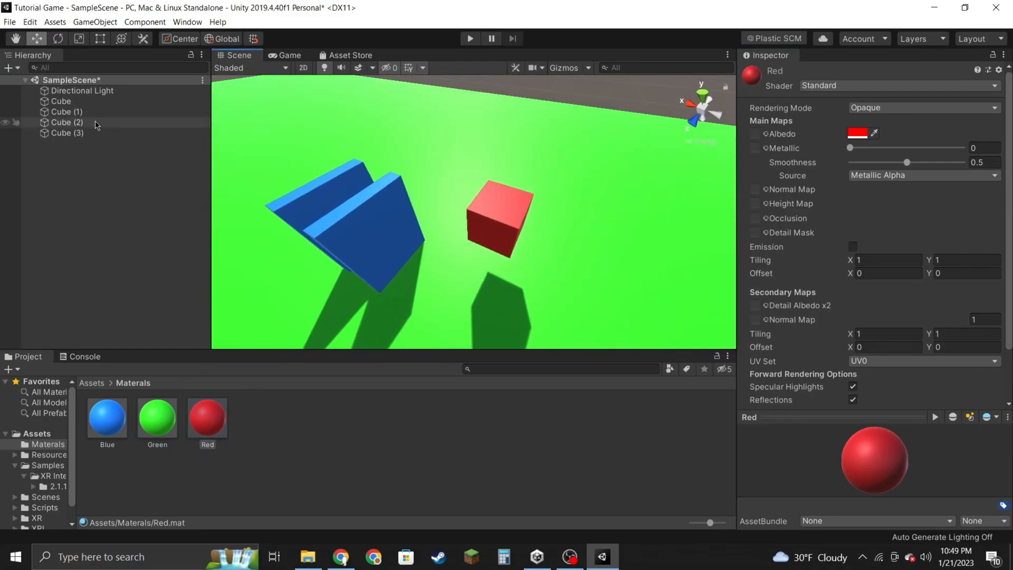
Scale the red cube into a flat platform about 1.88 × 0.44 × 2.16.
{"action": "left_click", "coordinate": [82, 41]}
{"action": "left_click", "coordinate": [481, 215]}
{"action": "mouse_move", "coordinate": [505, 179]}
{"action": "left_mouse_down"}
{"action": "mouse_move", "coordinate": [499, 197]}
{"action": "mouse_move", "coordinate": [493, 187]}
{"action": "left_mouse_up"}
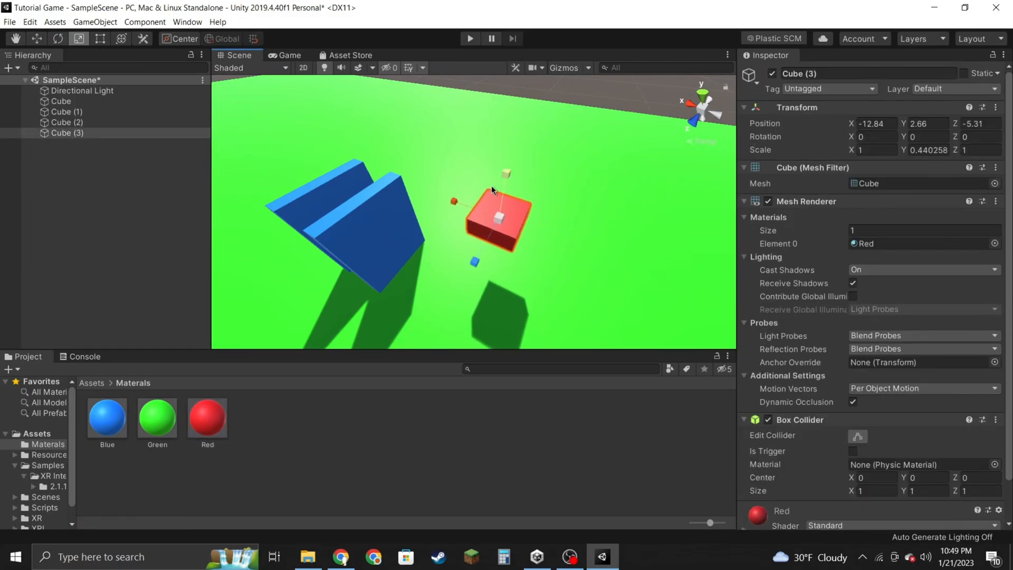
{"action": "left_click_drag", "start_coordinate": [466, 268], "coordinate": [429, 292]}
{"action": "left_click_drag", "start_coordinate": [453, 201], "coordinate": [426, 184]}
Move the red platform beside the blue walls, to about X -11.79, Y 3.05, Z -4.04.
{"action": "left_click", "coordinate": [36, 38]}
{"action": "left_click_drag", "start_coordinate": [462, 214], "coordinate": [367, 281]}
{"action": "left_click_drag", "start_coordinate": [404, 211], "coordinate": [383, 219]}
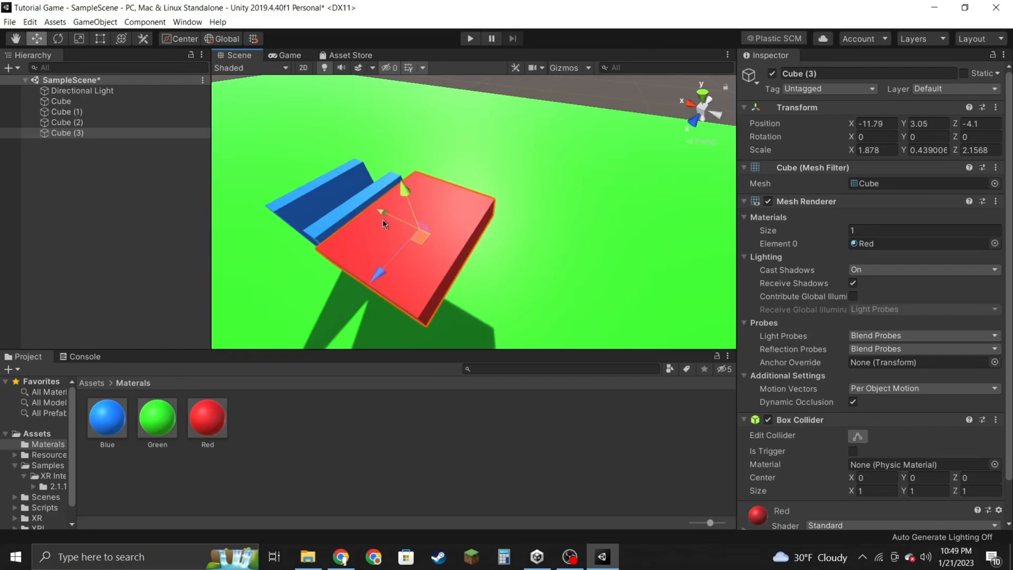
{"action": "left_click_drag", "start_coordinate": [378, 286], "coordinate": [376, 288]}
{"action": "right_click_drag", "start_coordinate": [379, 284], "coordinate": [548, 266]}
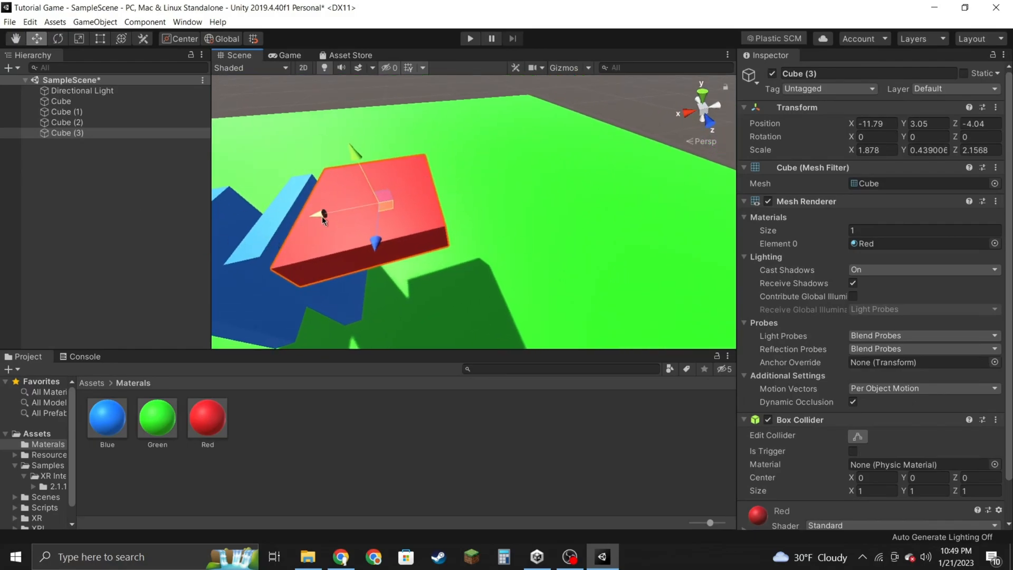
Duplicate the red platform and move the copy to about X -14.06, Y 3.31, away from the blue walls.
{"action": "key", "text": "ctrl+d"}
{"action": "left_click_drag", "start_coordinate": [323, 220], "coordinate": [452, 199]}
{"action": "left_click_drag", "start_coordinate": [512, 127], "coordinate": [514, 116]}
{"action": "right_click_drag", "start_coordinate": [501, 167], "coordinate": [569, 159]}
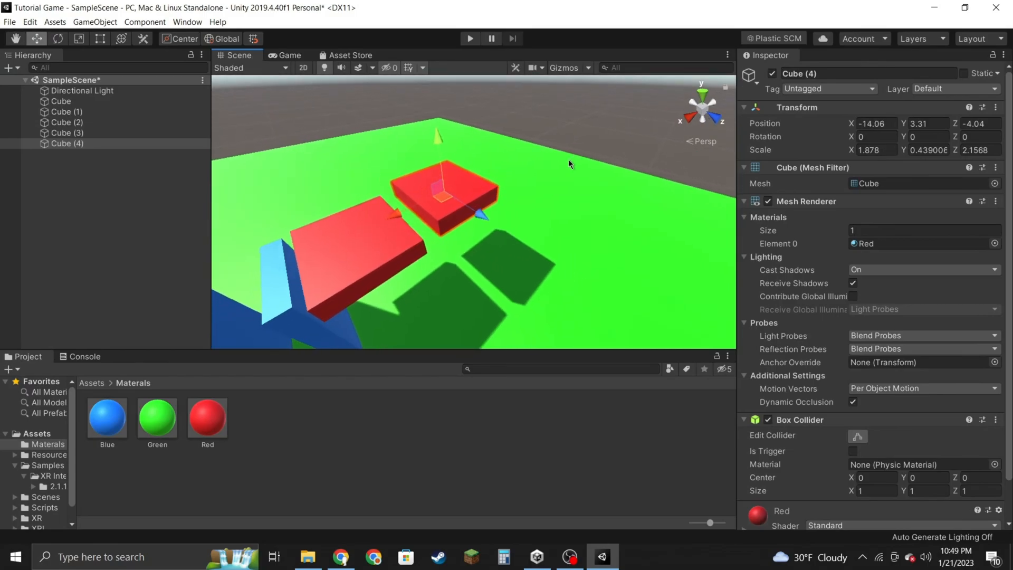
Duplicate the platform twice more in a rising row along Z, placing the last copy at about Y 3.94, Z 1.06.
{"action": "key", "text": "ctrl+d"}
{"action": "left_click_drag", "start_coordinate": [478, 214], "coordinate": [549, 195]}
{"action": "right_click_drag", "start_coordinate": [503, 205], "coordinate": [542, 240]}
{"action": "key", "text": "ctrl+d"}
{"action": "left_click_drag", "start_coordinate": [542, 240], "coordinate": [611, 221]}
{"action": "right_click_drag", "start_coordinate": [586, 227], "coordinate": [657, 253]}
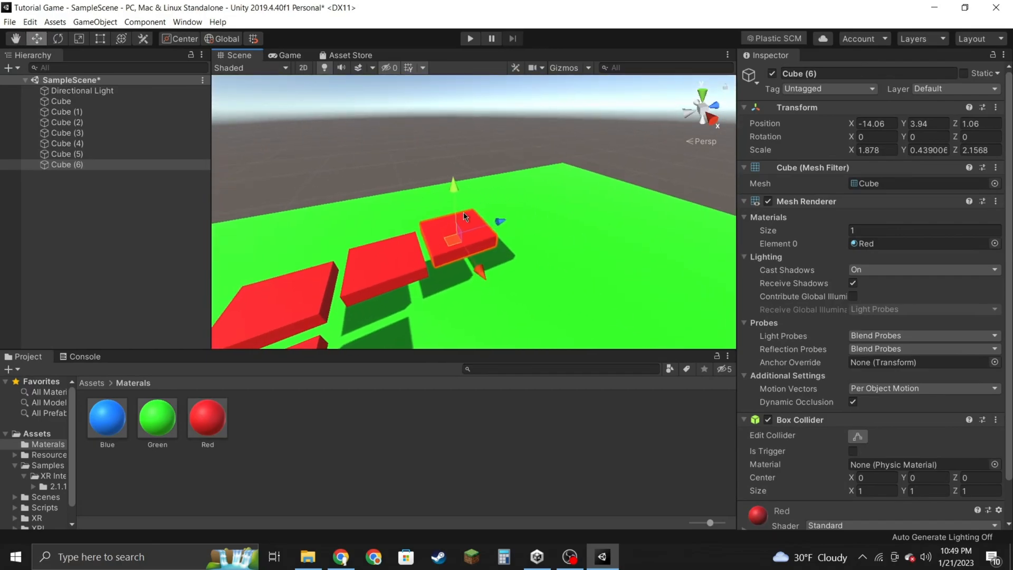
Add two more platform copies along X at about -11.89 and -9.38, raising them to about Y 4.13 and 4.34.
{"action": "key", "text": "ctrl+d"}
{"action": "left_click_drag", "start_coordinate": [481, 272], "coordinate": [515, 296]}
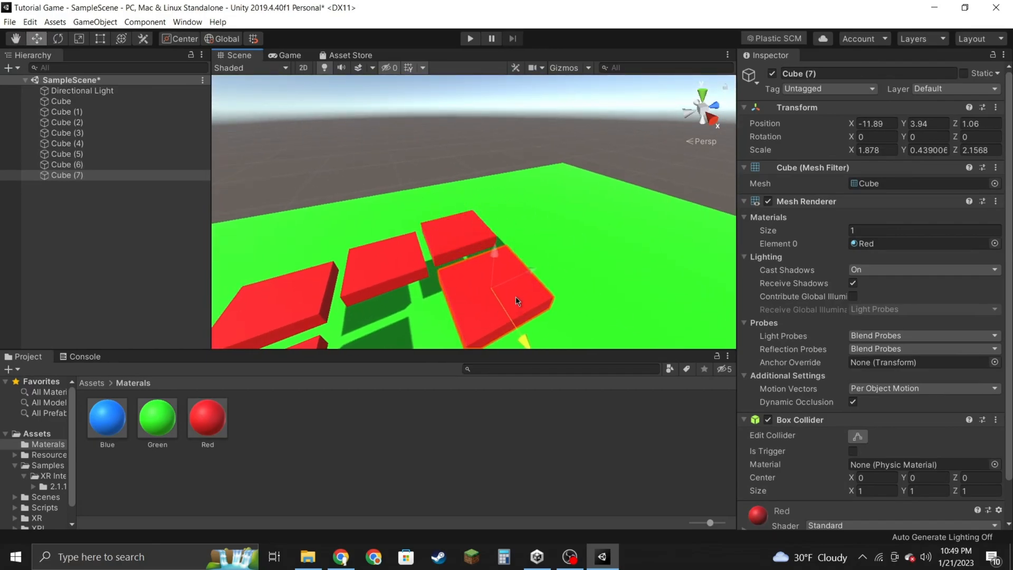
{"action": "left_click_drag", "start_coordinate": [493, 253], "coordinate": [494, 242]}
{"action": "right_click_drag", "start_coordinate": [504, 248], "coordinate": [686, 293]}
{"action": "key", "text": "ctrl+d"}
{"action": "left_click_drag", "start_coordinate": [448, 235], "coordinate": [517, 241]}
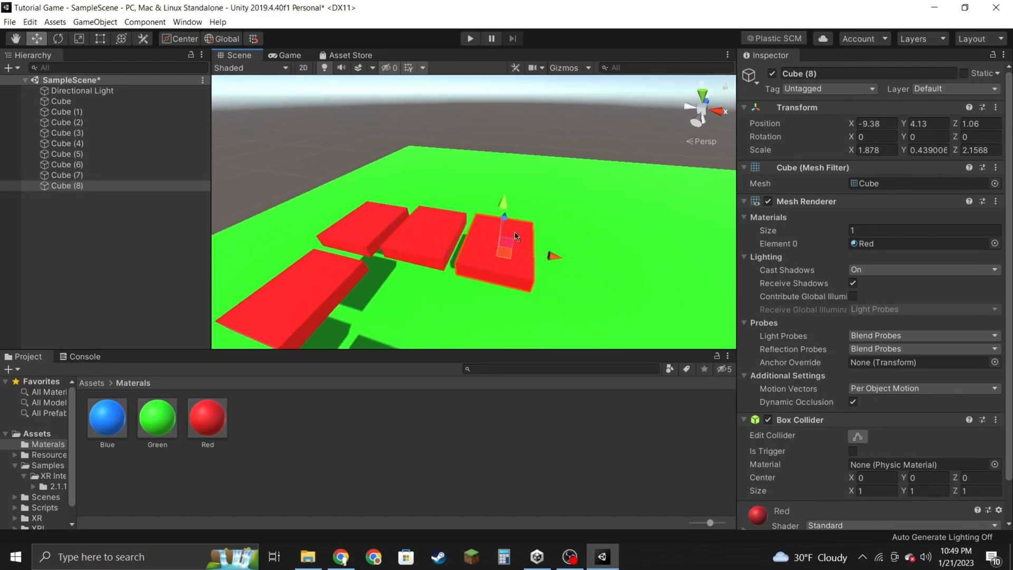
{"action": "left_click_drag", "start_coordinate": [501, 204], "coordinate": [499, 199]}
{"action": "right_click_drag", "start_coordinate": [499, 199], "coordinate": [407, 286]}
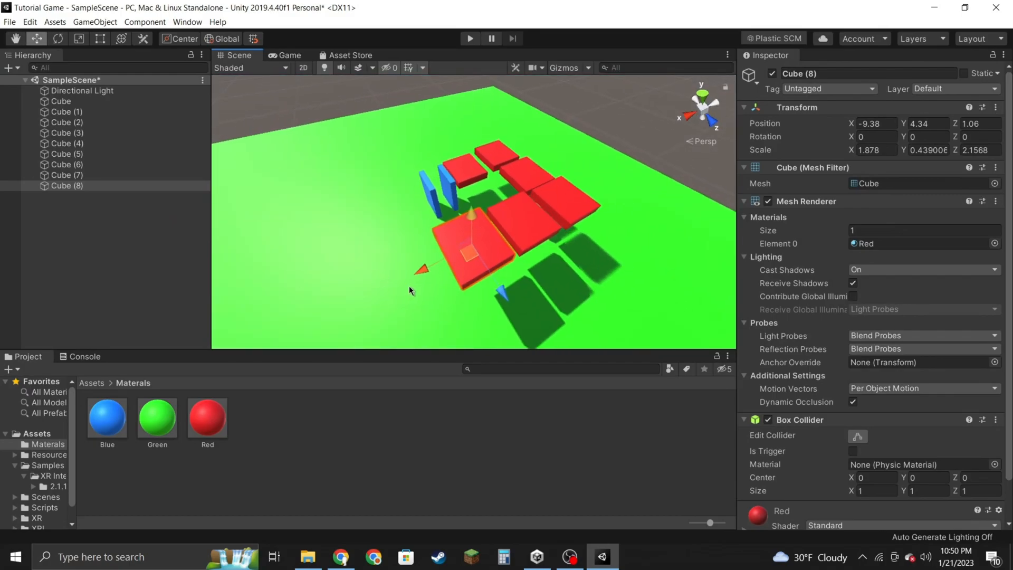
Add a corner platform copy at about X -7.1 and another copy beyond it at about Y 4.99, Z -1.51.
{"action": "key", "text": "ctrl+d"}
{"action": "left_click_drag", "start_coordinate": [430, 268], "coordinate": [368, 291]}
{"action": "left_click_drag", "start_coordinate": [393, 258], "coordinate": [306, 248], "text": "alt"}
{"action": "key", "text": "ctrl+d"}
{"action": "left_click_drag", "start_coordinate": [390, 287], "coordinate": [390, 228]}
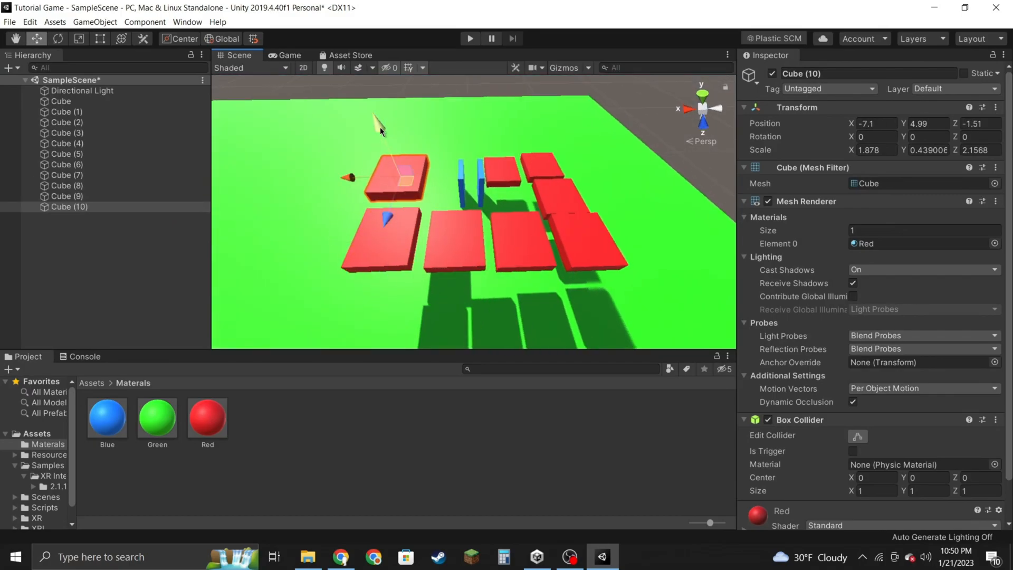
Duplicate the platform twice more, continuing the rising row to about Y 6.46, Z -5.14.
{"action": "key", "text": "ctrl+d"}
{"action": "left_click_drag", "start_coordinate": [382, 125], "coordinate": [381, 87]}
{"action": "left_click_drag", "start_coordinate": [381, 87], "coordinate": [301, 105], "text": "alt"}
{"action": "left_click_drag", "start_coordinate": [354, 163], "coordinate": [392, 132]}
{"action": "key", "text": "ctrl+d"}
{"action": "right_click_drag", "start_coordinate": [393, 132], "coordinate": [392, 87]}
Enlarge the highest red platform along X and Z, then deselect it.
{"action": "left_click", "coordinate": [84, 39]}
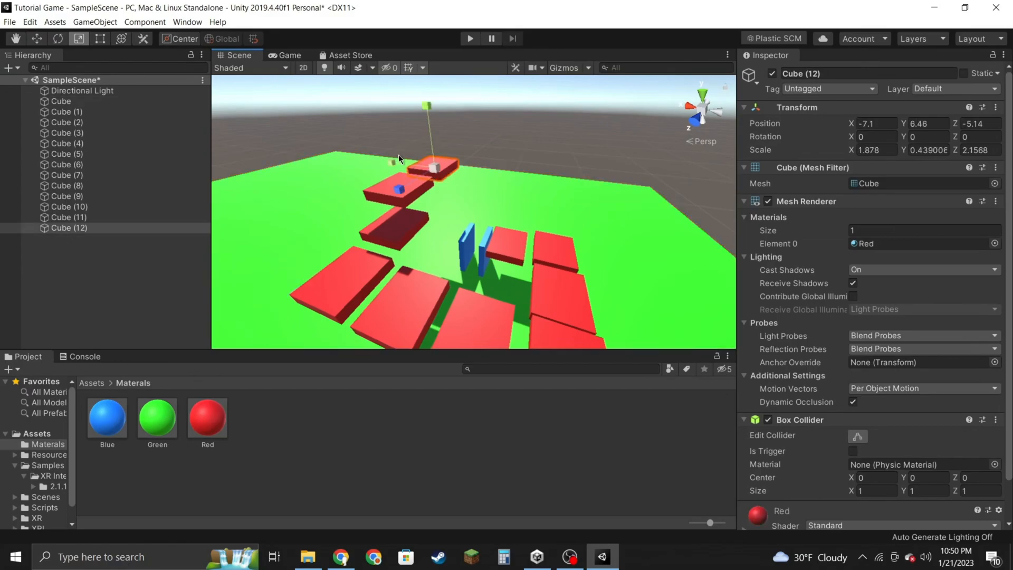
{"action": "left_click_drag", "start_coordinate": [392, 163], "coordinate": [345, 158]}
{"action": "left_click_drag", "start_coordinate": [399, 189], "coordinate": [380, 201]}
{"action": "left_click", "coordinate": [37, 39]}
{"action": "left_click", "coordinate": [533, 158]}
{"action": "right_click_drag", "start_coordinate": [533, 159], "coordinate": [491, 206]}
{"action": "right_click_drag", "start_coordinate": [538, 229], "coordinate": [251, 96]}
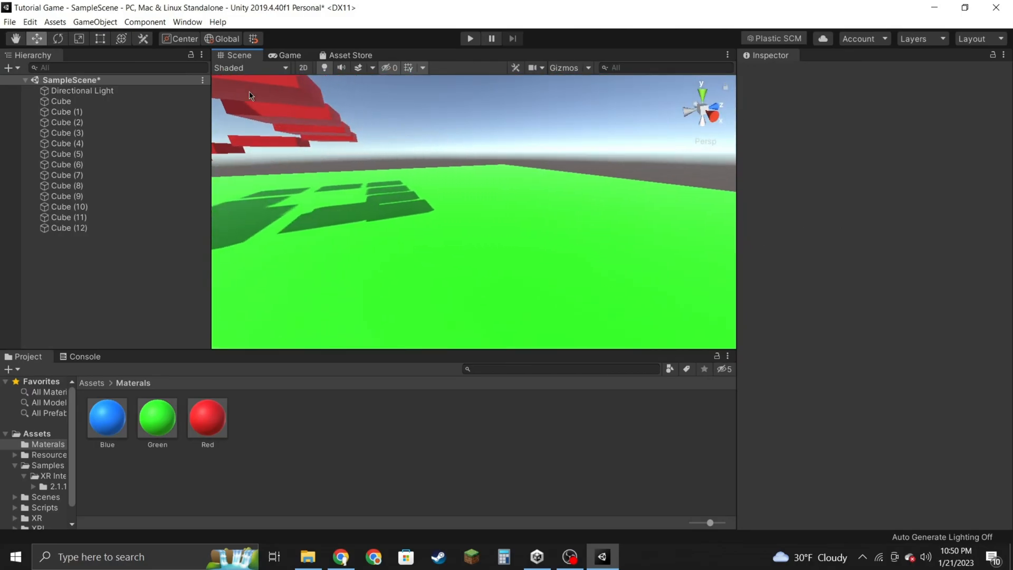
Add a new 3D cube and place it on the open green ground away from the red platforms.
{"action": "left_click", "coordinate": [8, 67]}
{"action": "mouse_move", "coordinate": [95, 106]}
{"action": "left_click", "coordinate": [142, 106]}
{"action": "left_click_drag", "start_coordinate": [489, 218], "coordinate": [548, 164]}
{"action": "right_click_drag", "start_coordinate": [548, 164], "coordinate": [570, 161]}
{"action": "left_click_drag", "start_coordinate": [465, 153], "coordinate": [464, 160]}
Create a material named Black in the Materals folder and set its albedo colour to 000000.
{"action": "right_click", "coordinate": [334, 430]}
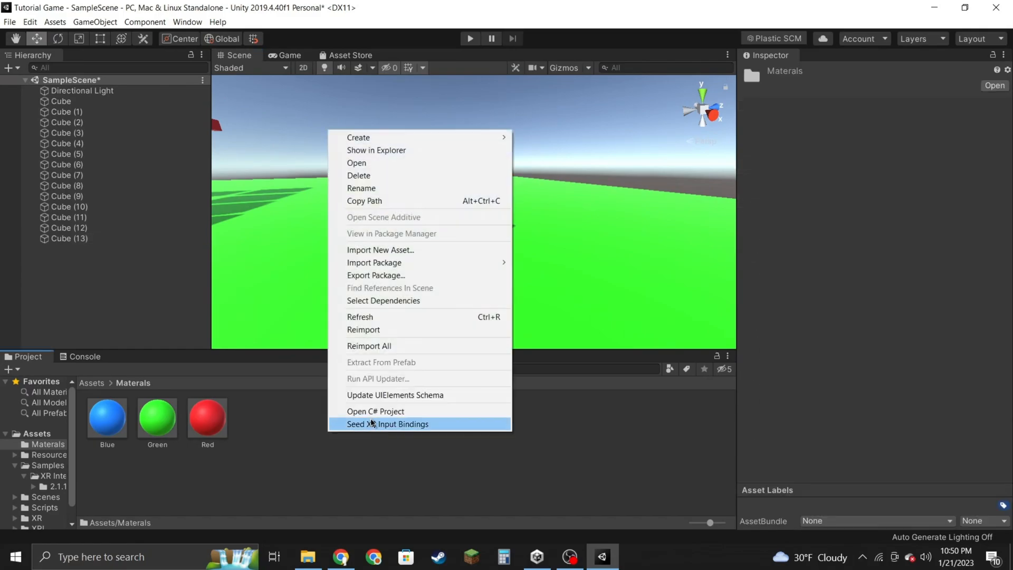
{"action": "mouse_move", "coordinate": [496, 137]}
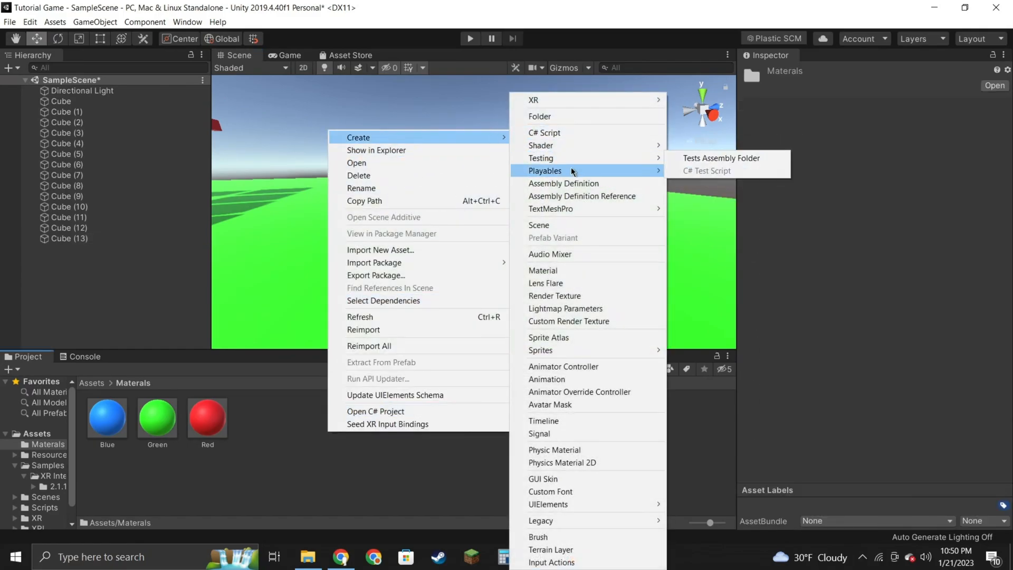
{"action": "left_click", "coordinate": [557, 268]}
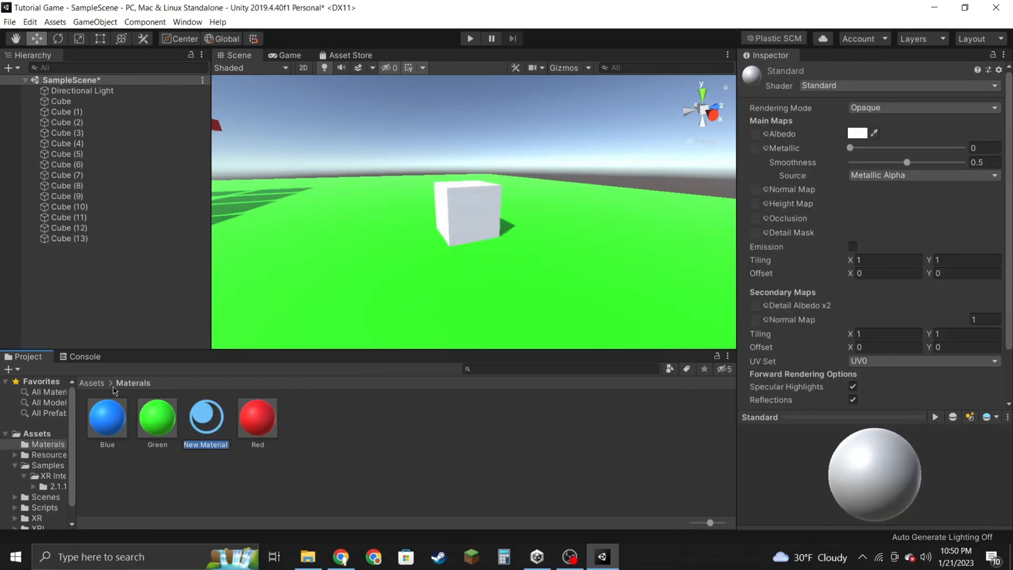
{"action": "key", "text": "BackSpace"}
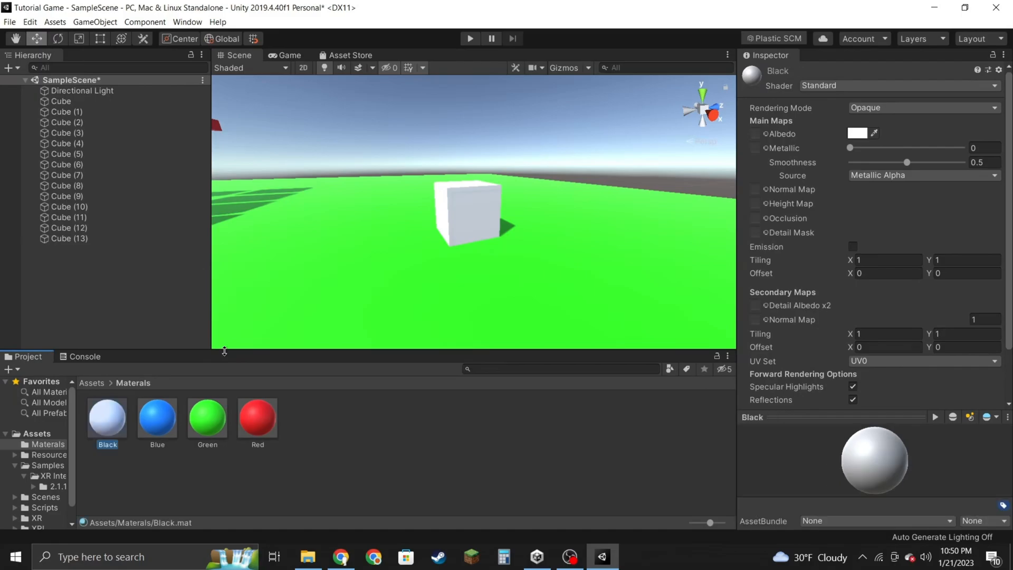
{"action": "left_click", "coordinate": [854, 138]}
{"action": "left_click_drag", "start_coordinate": [681, 335], "coordinate": [675, 364]}
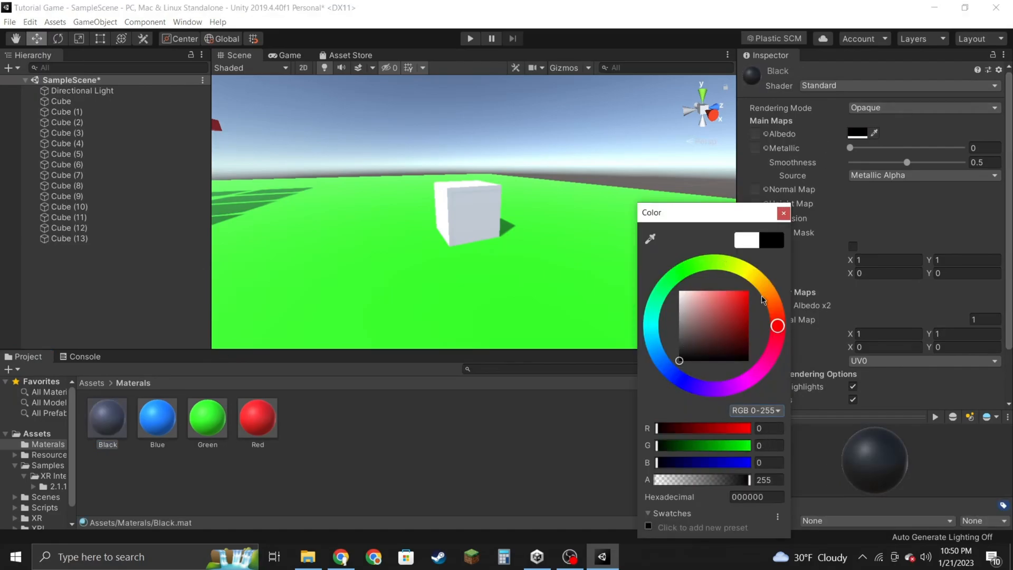
{"action": "left_click", "coordinate": [784, 213]}
Apply the Black material to the new cube and reshape it into an upright slab about 1.94 × 2.32 × 0.49.
{"action": "left_click_drag", "start_coordinate": [96, 405], "coordinate": [481, 204]}
{"action": "right_click_drag", "start_coordinate": [456, 255], "coordinate": [499, 250]}
{"action": "key", "text": "w"}
{"action": "left_click", "coordinate": [74, 40]}
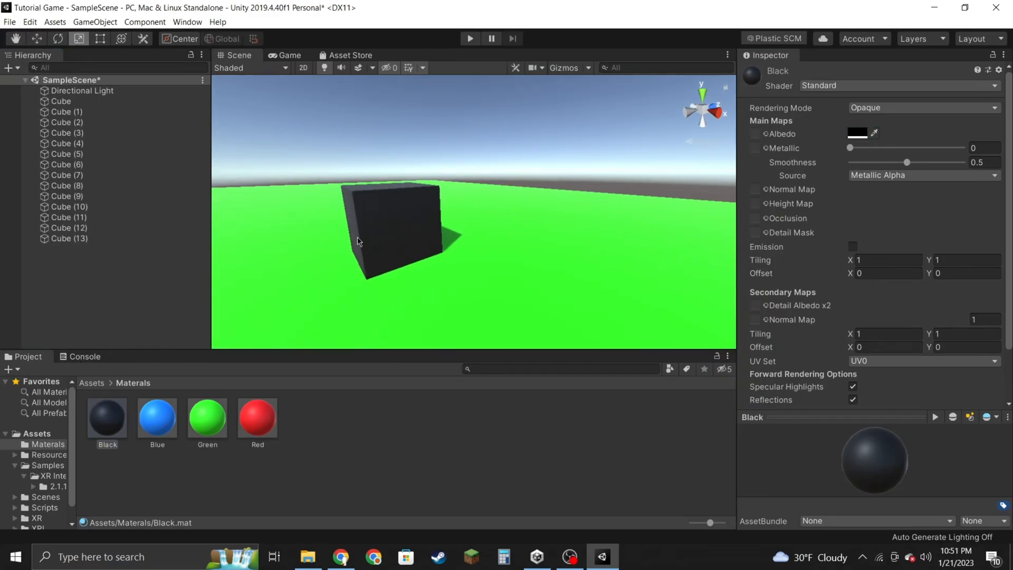
{"action": "left_click", "coordinate": [370, 237]}
{"action": "left_click_drag", "start_coordinate": [441, 213], "coordinate": [417, 216]}
{"action": "left_click_drag", "start_coordinate": [384, 171], "coordinate": [386, 134]}
{"action": "left_click_drag", "start_coordinate": [422, 235], "coordinate": [446, 250]}
{"action": "left_click_drag", "start_coordinate": [387, 165], "coordinate": [457, 161]}
{"action": "key", "text": "w"}
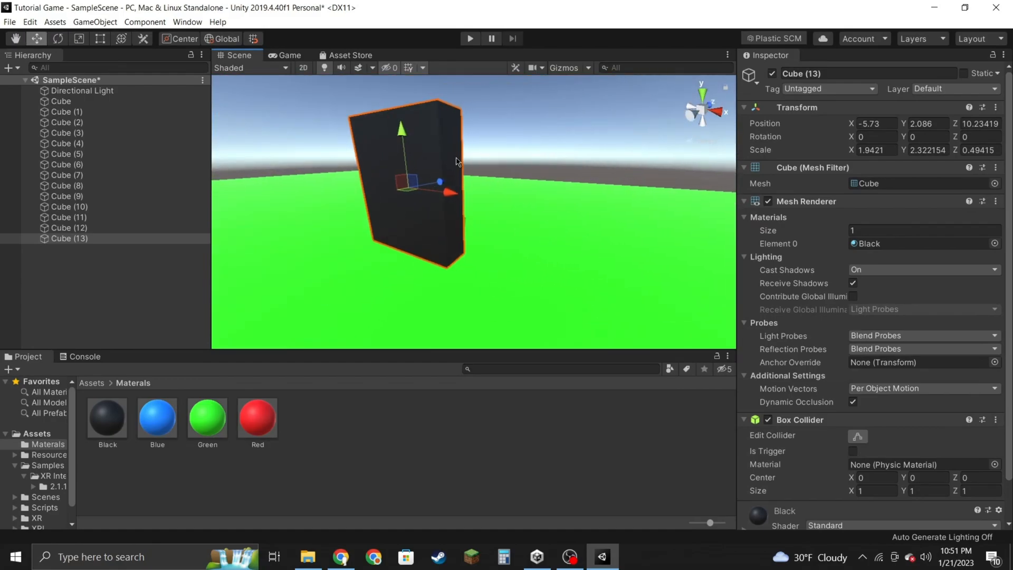
Create a render texture in the Materals folder, keeping its default name.
{"action": "right_click", "coordinate": [406, 420]}
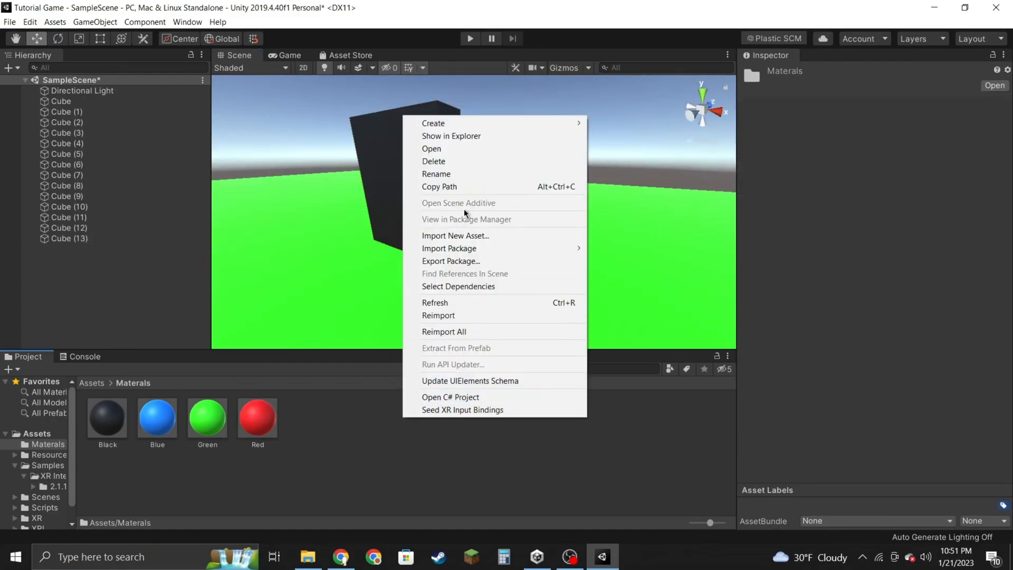
{"action": "mouse_move", "coordinate": [464, 123]}
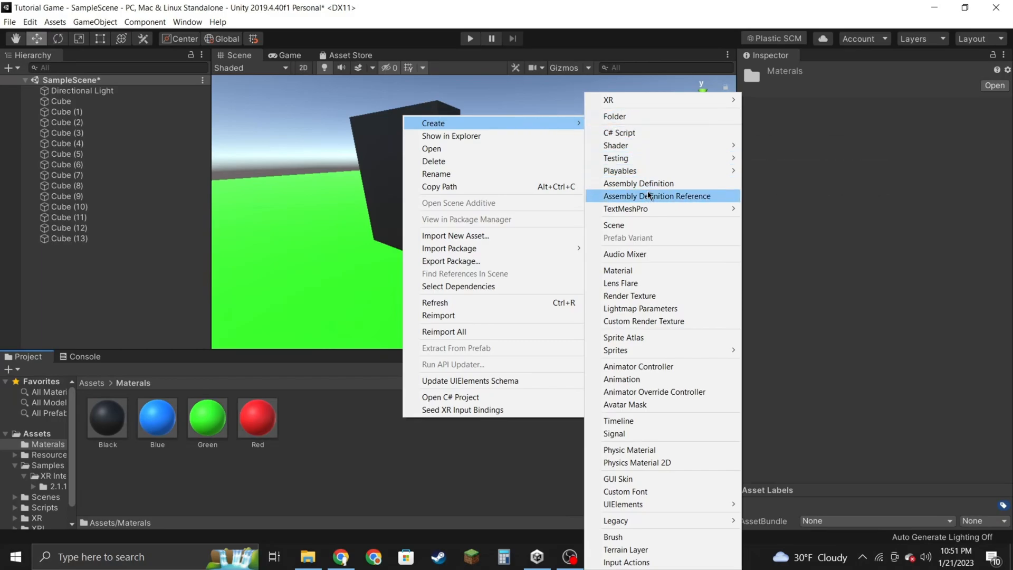
{"action": "left_click", "coordinate": [631, 296]}
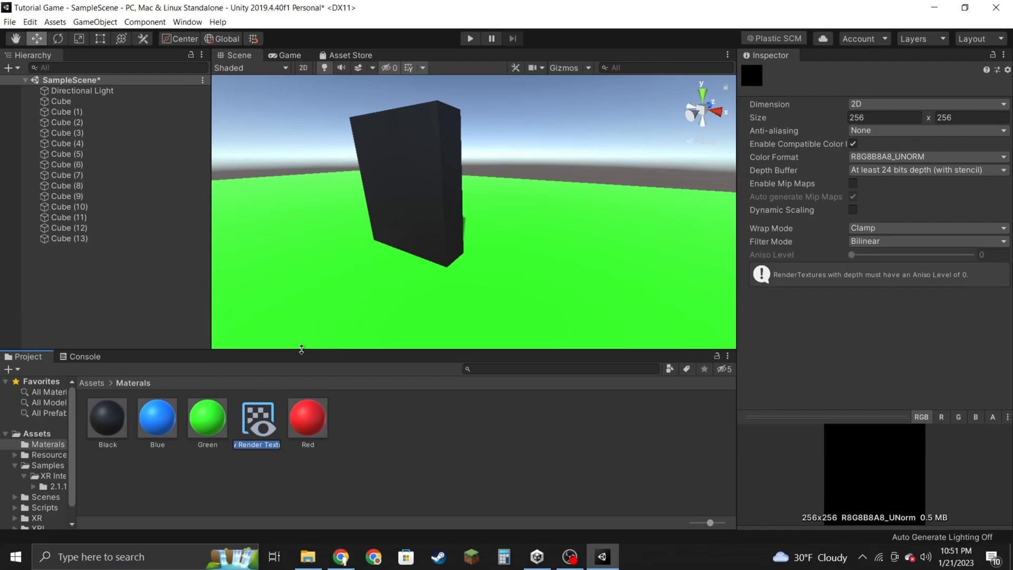
{"action": "key", "text": "Return"}
Duplicate the black slab, scale the copy to about 1.62 × 1.94 × 0.41 and set it into the front at about Z 10.07.
{"action": "left_click", "coordinate": [400, 245]}
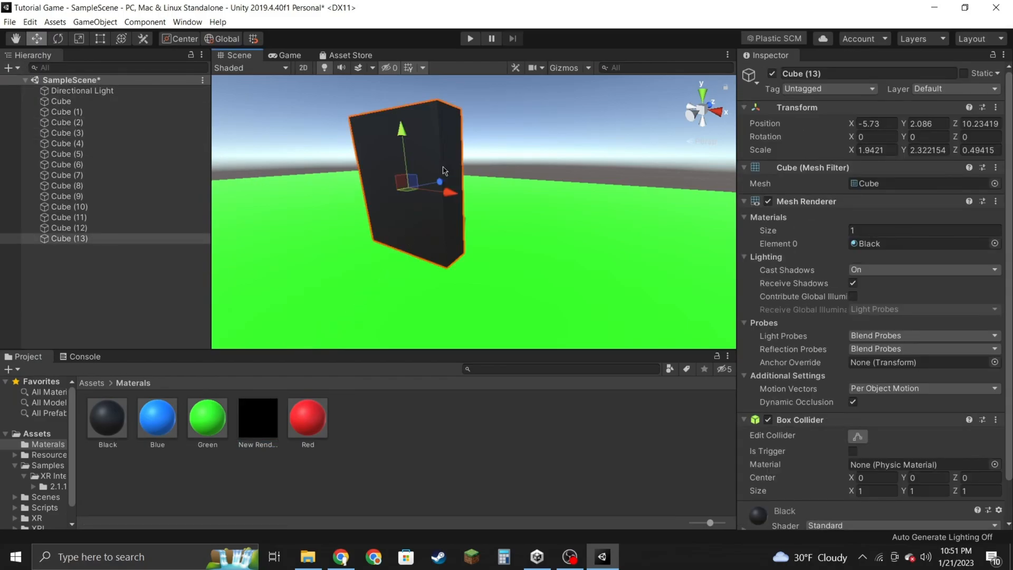
{"action": "key", "text": "ctrl+d"}
{"action": "left_click_drag", "start_coordinate": [440, 182], "coordinate": [364, 193]}
{"action": "left_click", "coordinate": [77, 39]}
{"action": "left_click", "coordinate": [37, 39]}
{"action": "left_click_drag", "start_coordinate": [430, 183], "coordinate": [436, 183]}
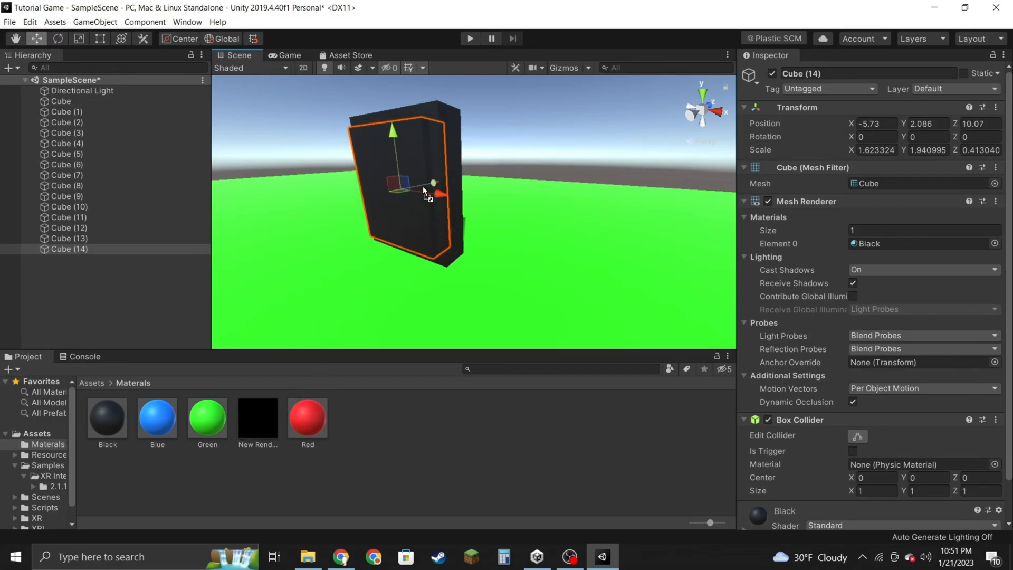
Apply the New Render Texture to the smaller slab and check the Materials subfolder.
{"action": "left_click_drag", "start_coordinate": [413, 220], "coordinate": [414, 221]}
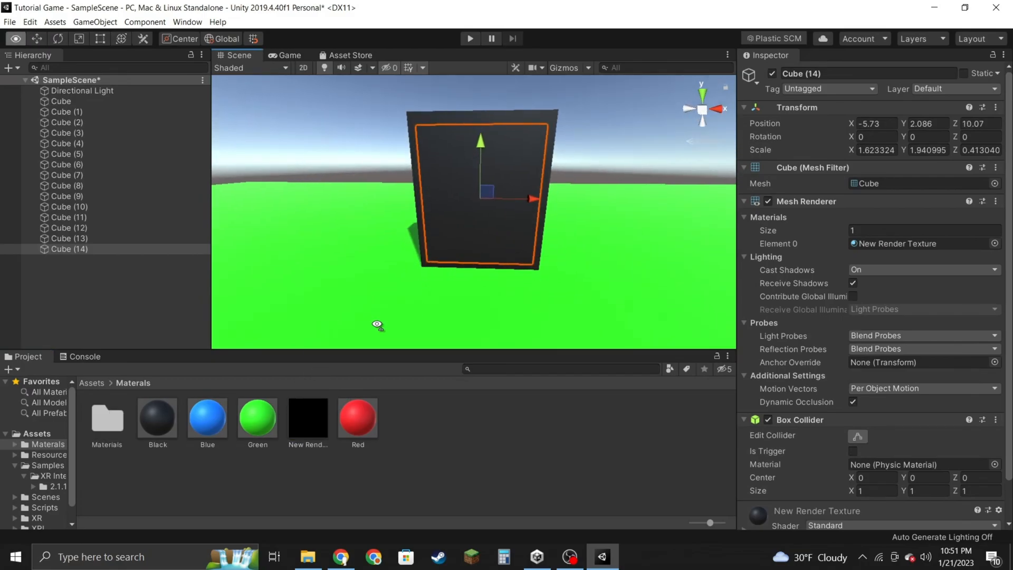
{"action": "double_click", "coordinate": [108, 419]}
{"action": "left_click", "coordinate": [142, 378]}
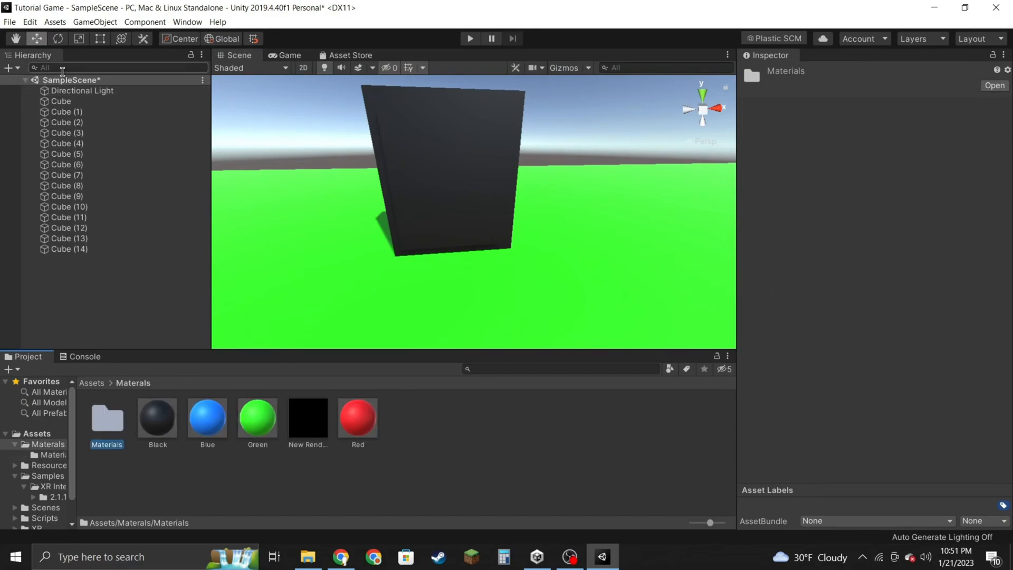
{"action": "left_click", "coordinate": [12, 67]}
{"action": "mouse_move", "coordinate": [59, 187]}
{"action": "left_click", "coordinate": [280, 117]}
{"action": "right_click_drag", "start_coordinate": [315, 231], "coordinate": [379, 276]}
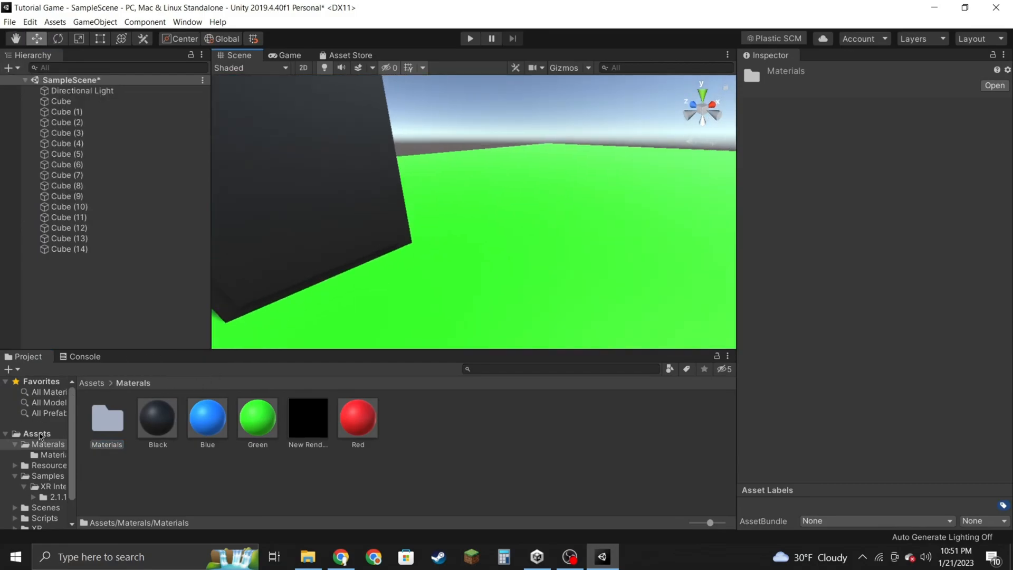
Place the Gorilla Rig prefab from Resources/GorillaPrefabs on the green ground near the slab and return to the Assets folder.
{"action": "left_click", "coordinate": [91, 384]}
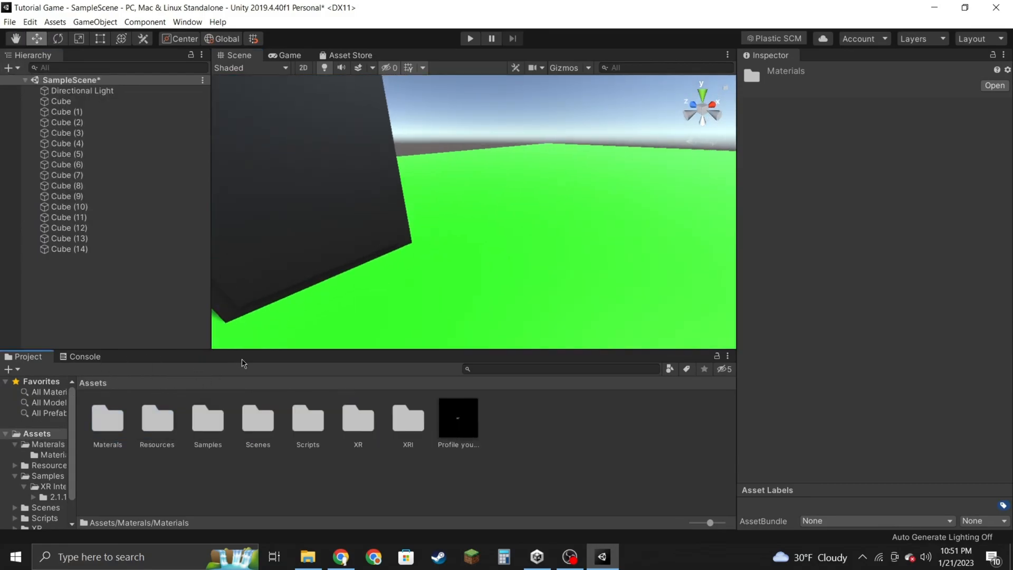
{"action": "mouse_move", "coordinate": [317, 566]}
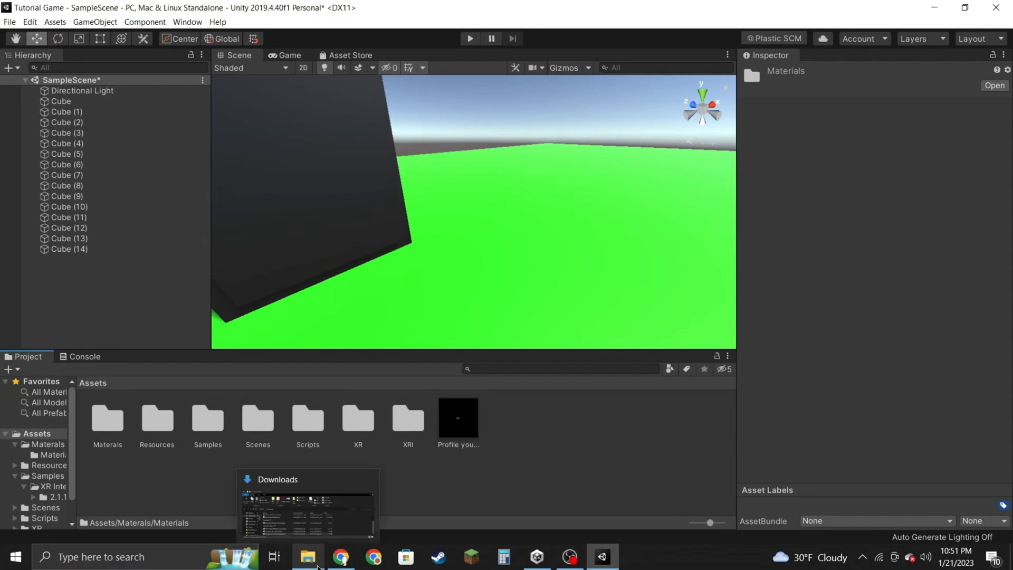
{"action": "double_click", "coordinate": [158, 422]}
{"action": "left_click", "coordinate": [112, 430]}
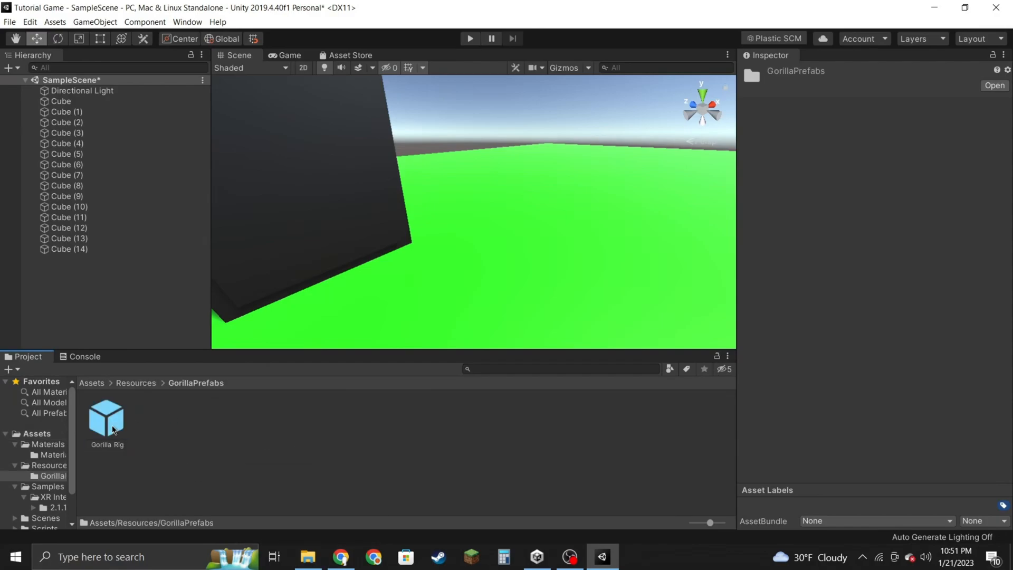
{"action": "double_click", "coordinate": [113, 428]}
{"action": "left_click_drag", "start_coordinate": [108, 419], "coordinate": [516, 346]}
{"action": "left_click", "coordinate": [150, 384]}
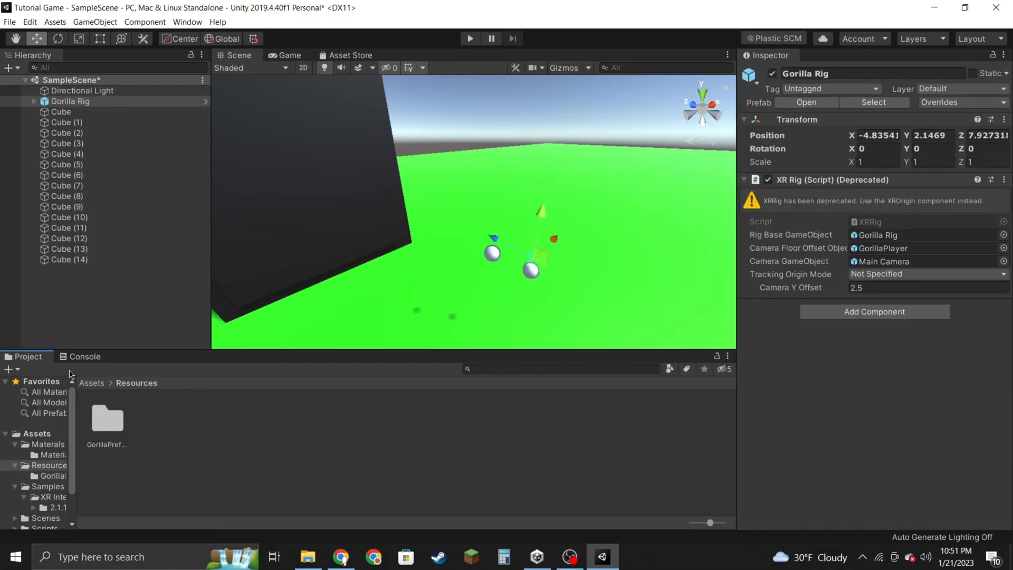
{"action": "left_click", "coordinate": [93, 384]}
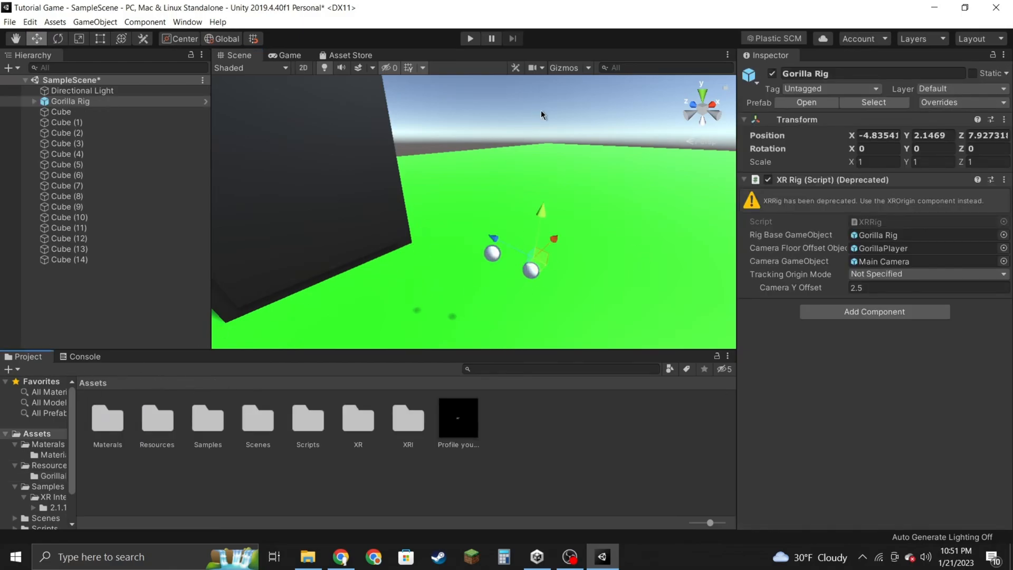
Turn on the gizmos in the Scene view and select the smaller slab with the New Render Texture material.
{"action": "left_click", "coordinate": [566, 71]}
{"action": "left_click", "coordinate": [574, 138]}
{"action": "right_click_drag", "start_coordinate": [574, 138], "coordinate": [525, 168]}
{"action": "scroll", "coordinate": [525, 168], "scroll_direction": "down", "scroll_amount": 2}
{"action": "scroll", "coordinate": [534, 233], "scroll_direction": "up", "scroll_amount": 3}
{"action": "scroll", "coordinate": [534, 233], "scroll_direction": "up", "scroll_amount": 1}
{"action": "right_click_drag", "start_coordinate": [534, 234], "coordinate": [619, 231]}
{"action": "left_click", "coordinate": [436, 254]}
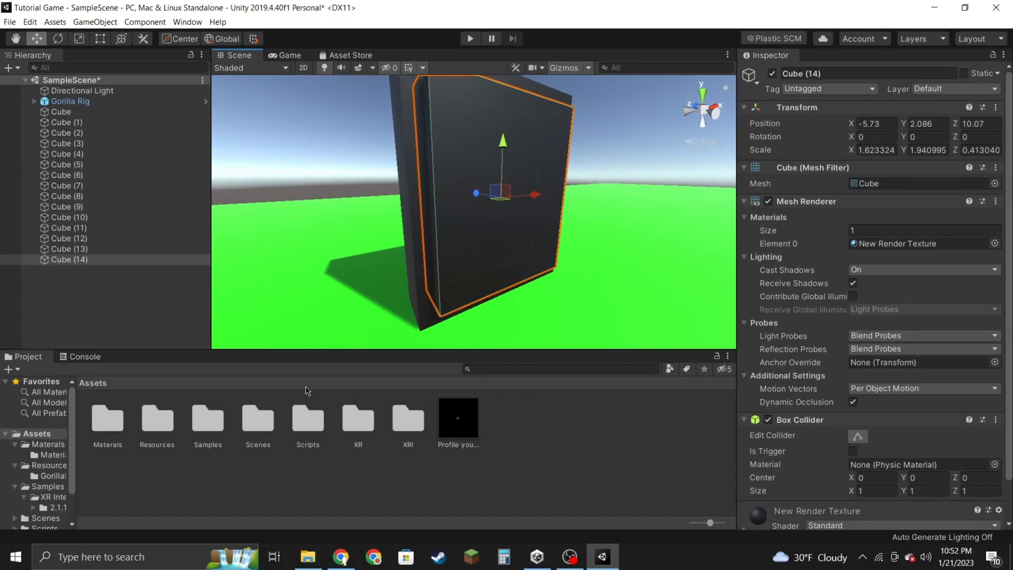
Add a new camera to the scene.
{"action": "left_click", "coordinate": [19, 69]}
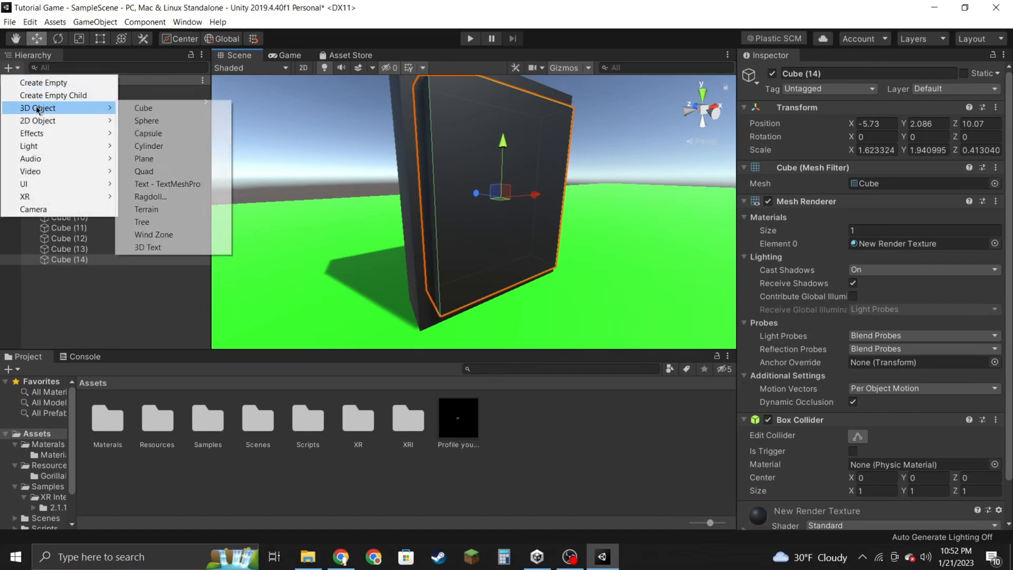
{"action": "mouse_move", "coordinate": [105, 125]}
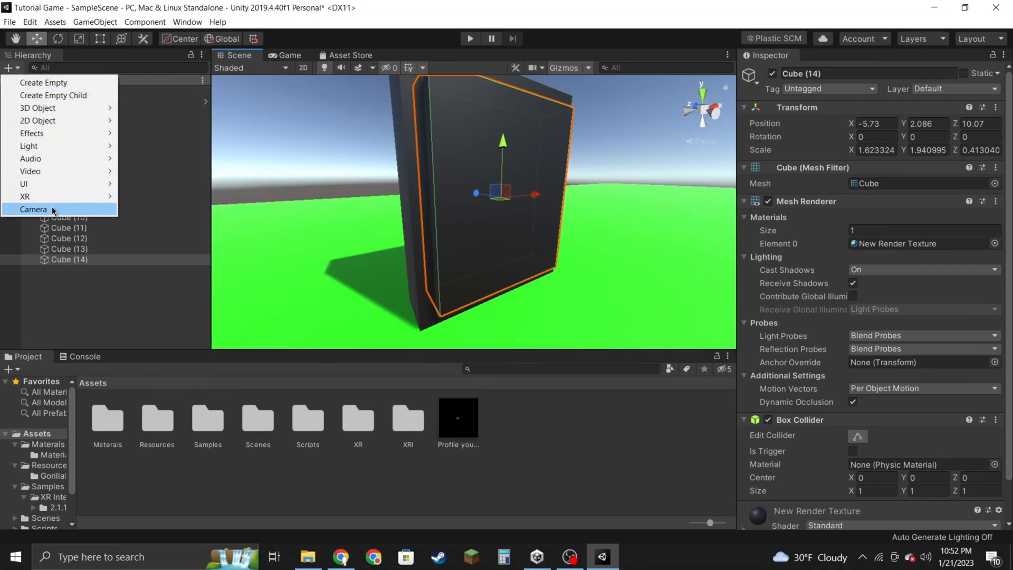
{"action": "left_click", "coordinate": [33, 209]}
{"action": "right_click_drag", "start_coordinate": [475, 227], "coordinate": [444, 219]}
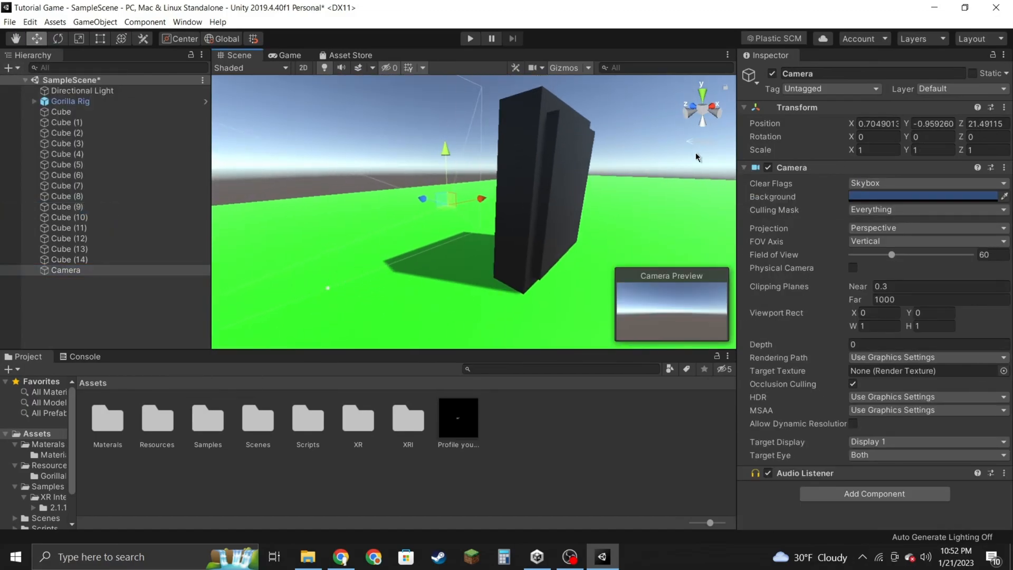
Set the new camera's Y rotation to 170 and place it at the slab, at about X -5.91, Y 2.47, Z 10.27.
{"action": "left_click", "coordinate": [923, 139]}
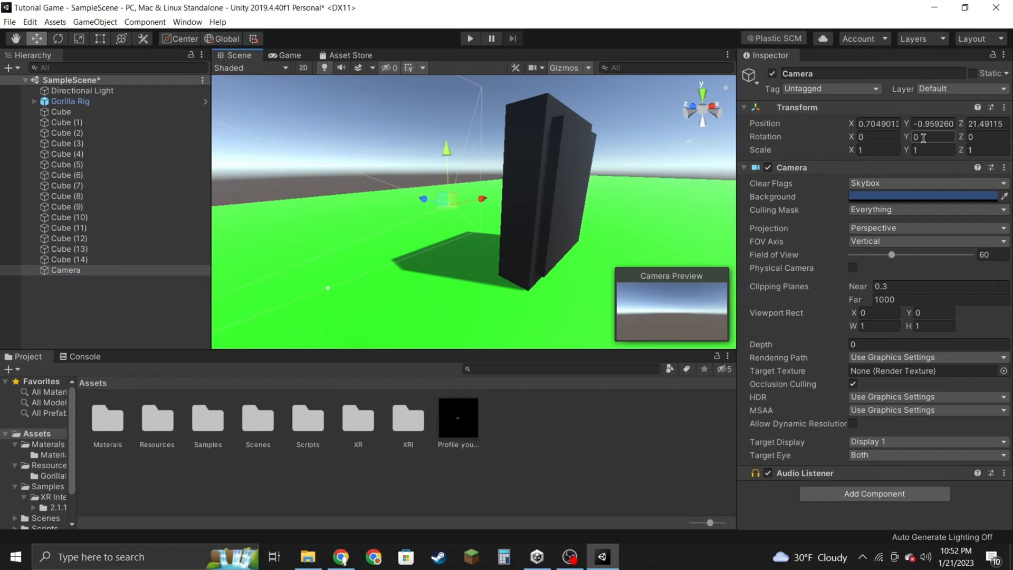
{"action": "type", "text": "10"}
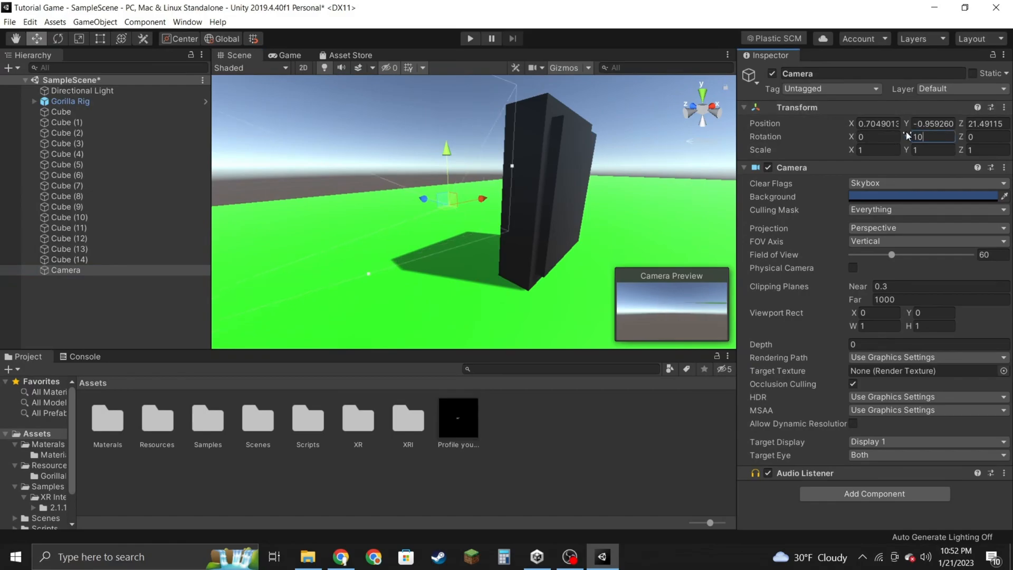
{"action": "type", "text": "0"}
{"action": "key", "text": "BackSpace"}
{"action": "key", "text": "BackSpace"}
{"action": "type", "text": "190"}
{"action": "key", "text": "BackSpace"}
{"action": "type", "text": "0"}
{"action": "key", "text": "BackSpace"}
{"action": "key", "text": "BackSpace"}
{"action": "type", "text": "8"}
{"action": "type", "text": "0"}
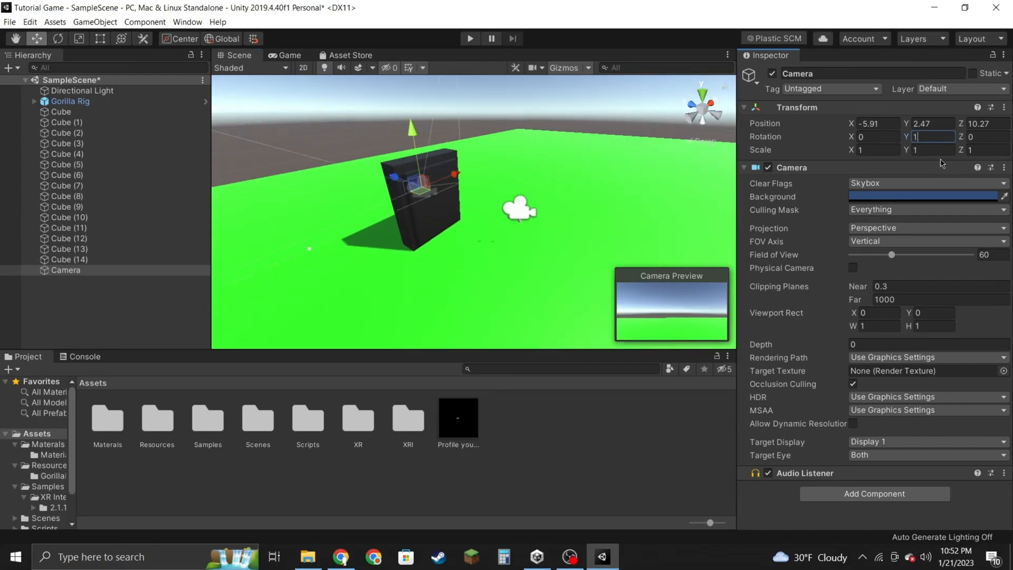
{"action": "type", "text": "70"}
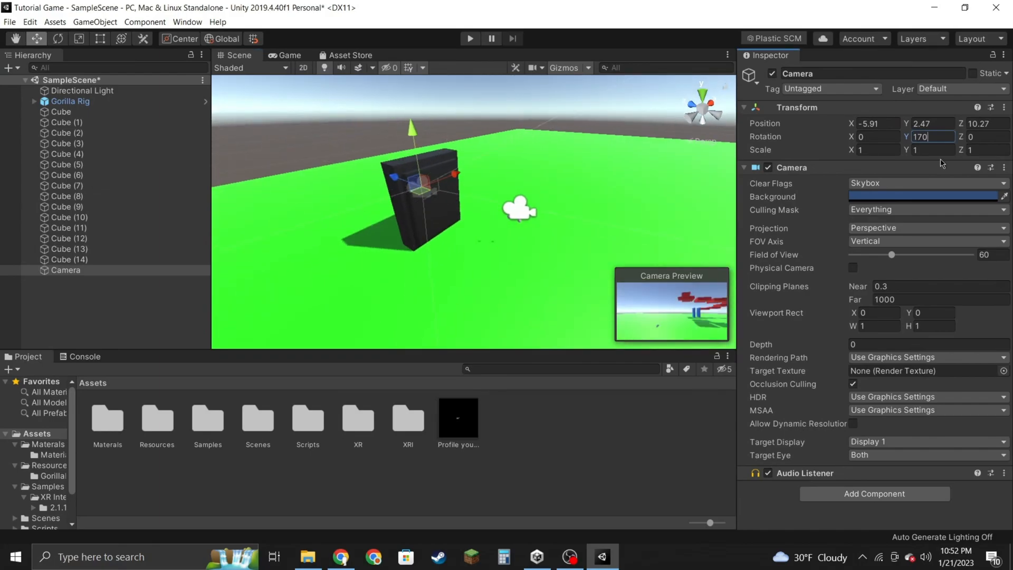
Centre the camera on the slab's front, at about X -5.706 and Y 2.067.
{"action": "key", "text": "w"}
{"action": "right_click_drag", "start_coordinate": [481, 108], "coordinate": [324, 95]}
{"action": "left_click_drag", "start_coordinate": [417, 116], "coordinate": [421, 162]}
{"action": "left_click_drag", "start_coordinate": [477, 213], "coordinate": [486, 214]}
{"action": "left_click_drag", "start_coordinate": [432, 164], "coordinate": [432, 152]}
{"action": "left_click_drag", "start_coordinate": [489, 209], "coordinate": [494, 209]}
{"action": "key", "text": "a"}
{"action": "right_click_drag", "start_coordinate": [494, 209], "coordinate": [666, 197]}
Set the camera's Y rotation to 179.
{"action": "left_click", "coordinate": [929, 138]}
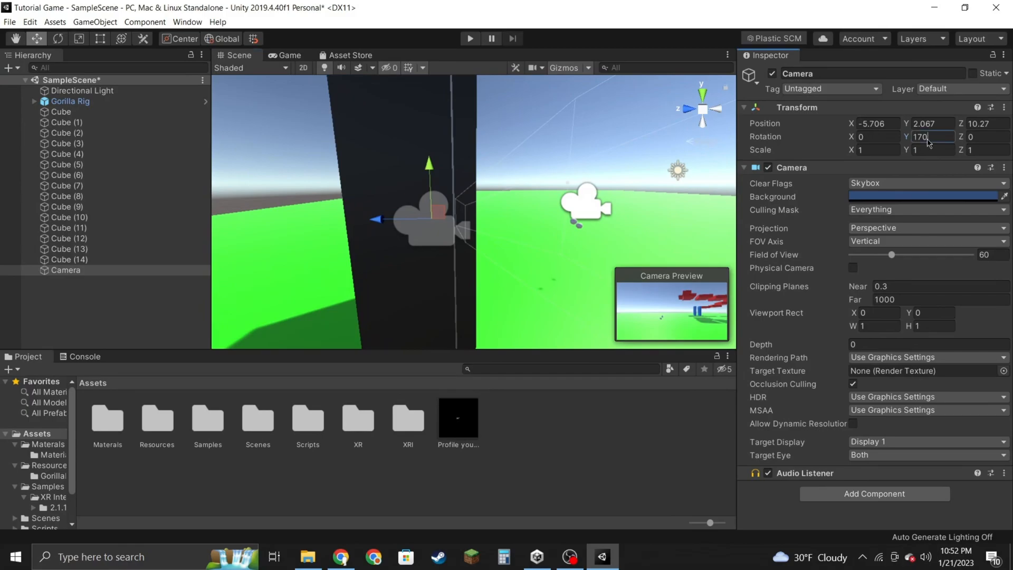
{"action": "key", "text": "BackSpace"}
{"action": "type", "text": "3"}
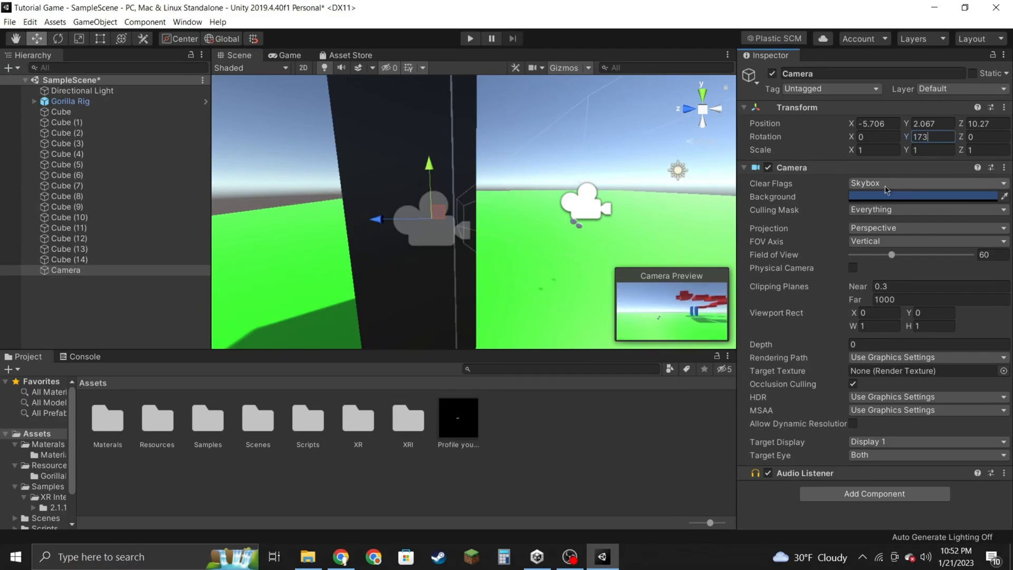
{"action": "key", "text": "BackSpace"}
{"action": "type", "text": "9"}
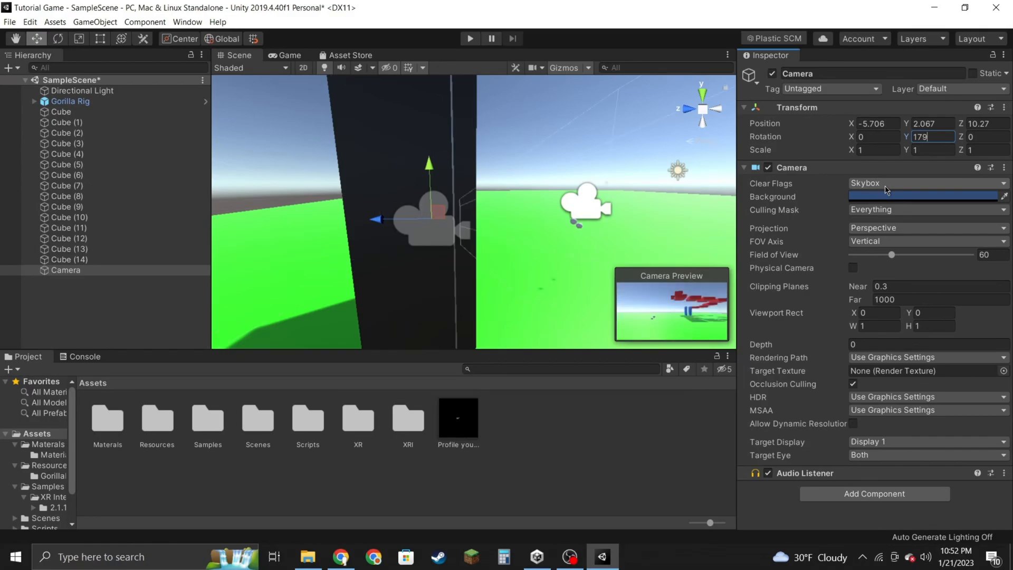
Assign the New Render Texture from the Materals folder as the camera's Target Texture.
{"action": "left_click_drag", "start_coordinate": [401, 174], "coordinate": [280, 190], "text": "alt"}
{"action": "key", "text": "s"}
{"action": "right_click_drag", "start_coordinate": [280, 189], "coordinate": [182, 192]}
{"action": "key", "text": "w"}
{"action": "key", "text": "a"}
{"action": "key", "text": "s"}
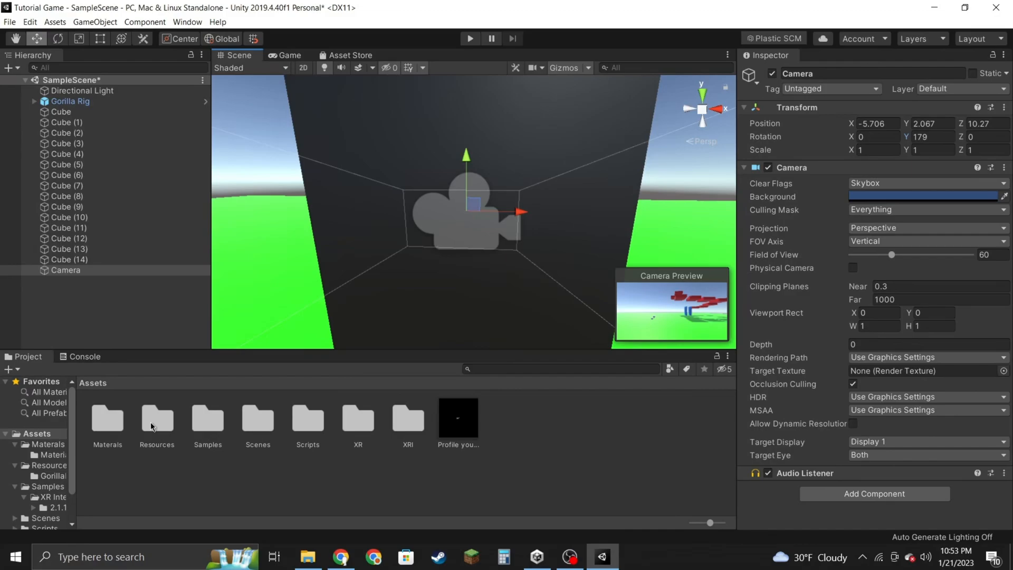
{"action": "double_click", "coordinate": [121, 428]}
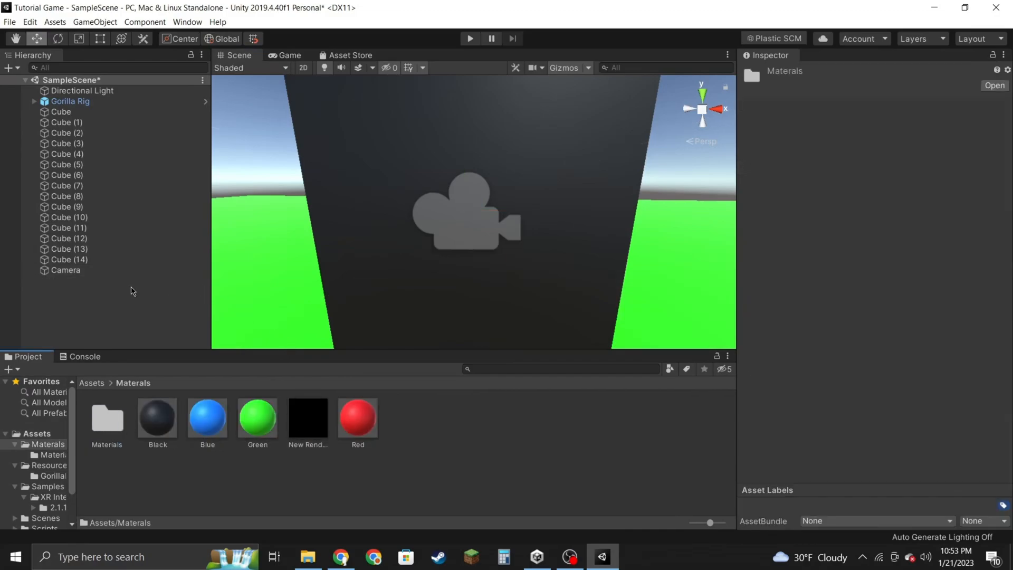
{"action": "left_click", "coordinate": [101, 271]}
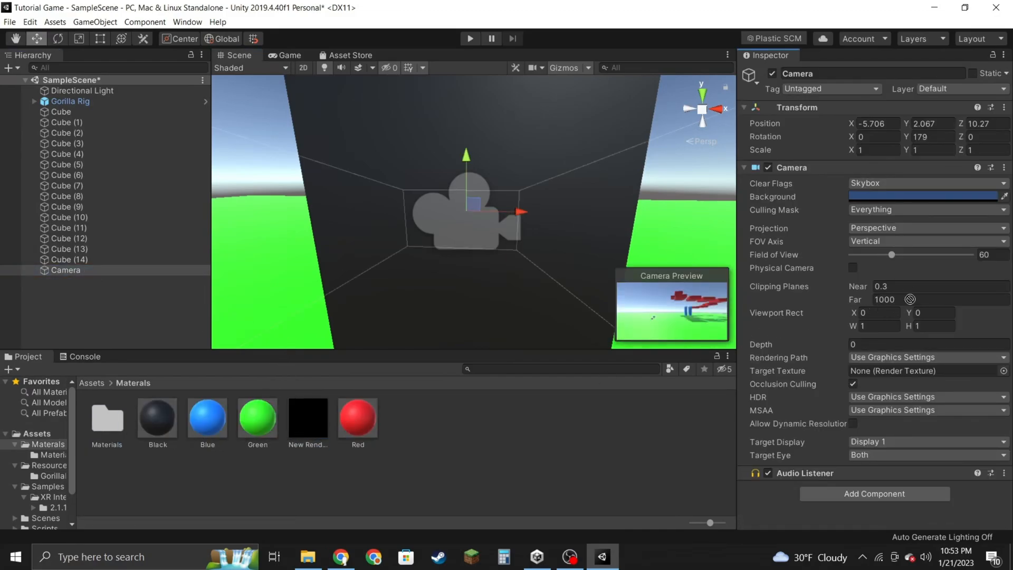
{"action": "left_click_drag", "start_coordinate": [880, 383], "coordinate": [897, 370]}
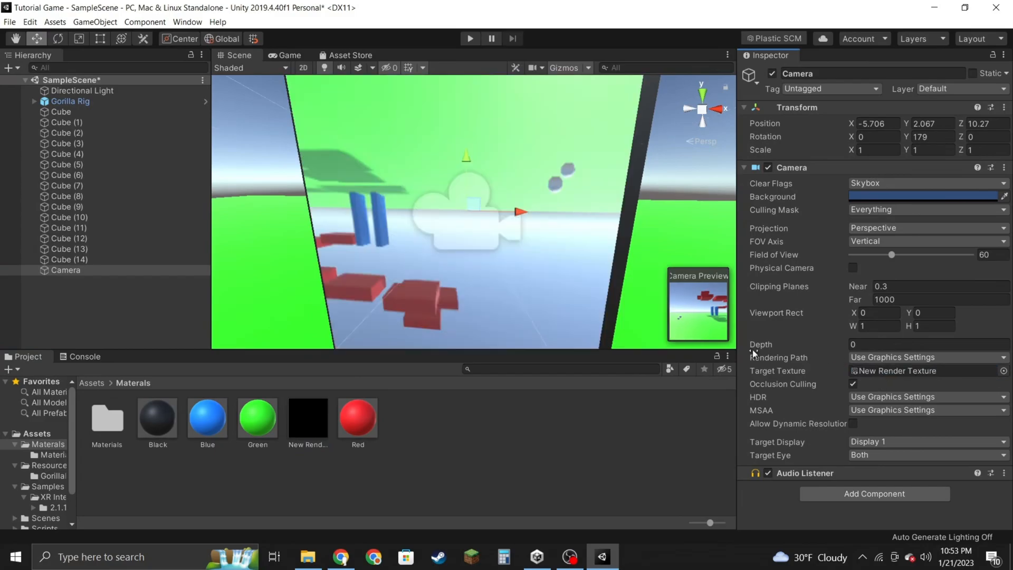
Set the smaller slab's Z rotation to 180 so the mirror image stands upright.
{"action": "left_click_drag", "start_coordinate": [477, 280], "coordinate": [414, 196], "text": "alt"}
{"action": "left_click", "coordinate": [414, 196]}
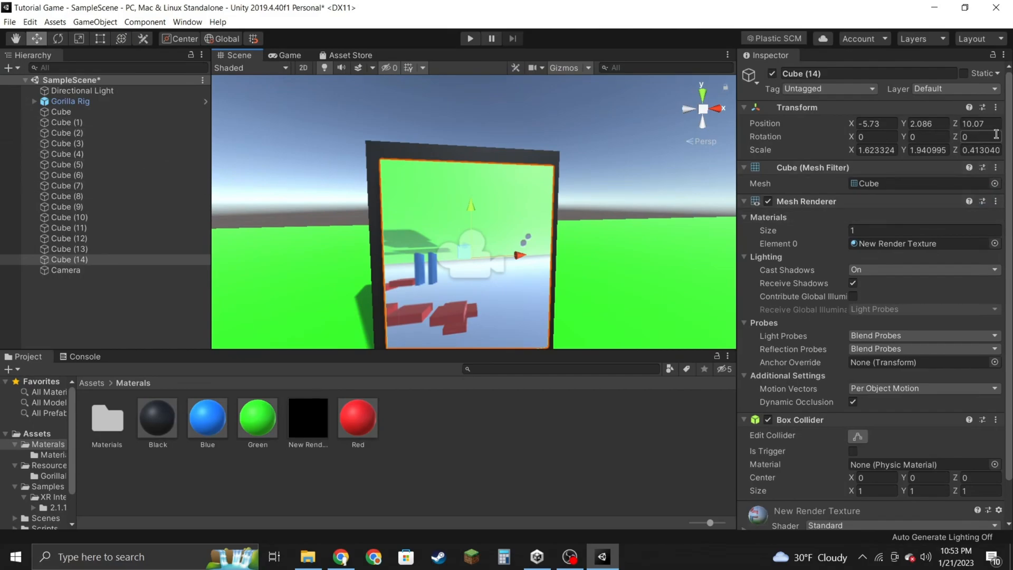
{"action": "type", "text": "10"}
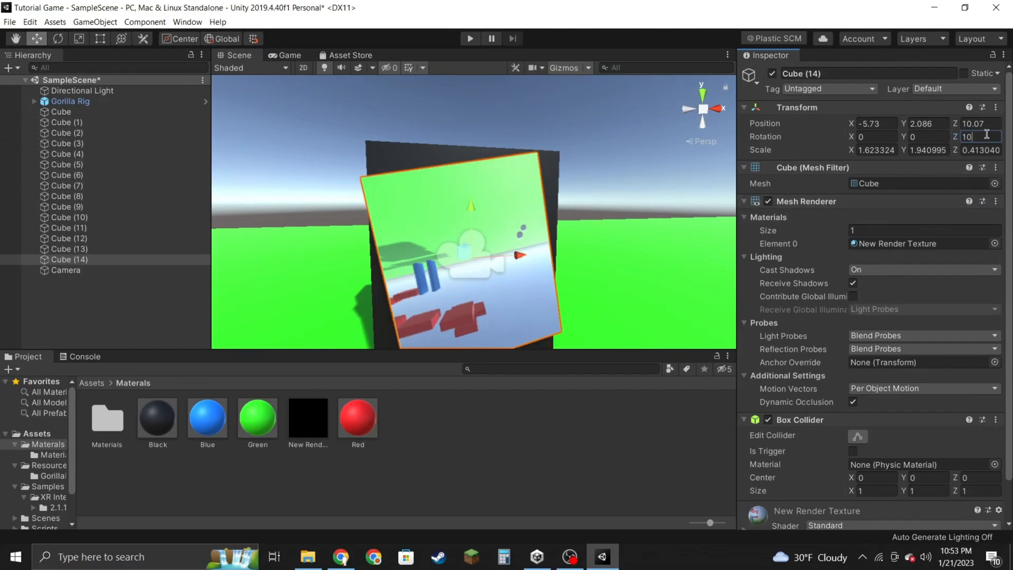
{"action": "key", "text": "BackSpace"}
{"action": "key", "text": "BackSpace"}
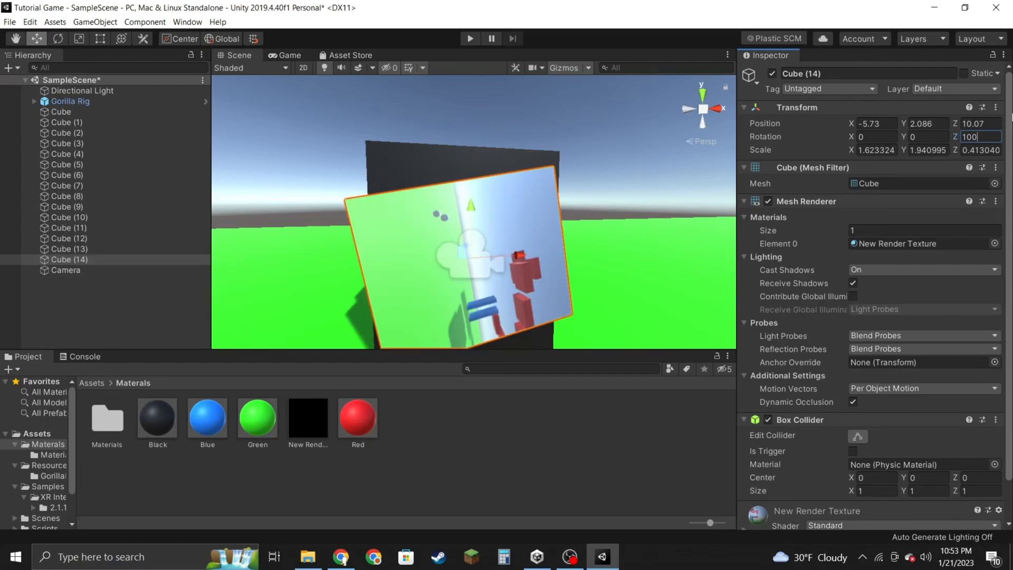
{"action": "type", "text": "200"}
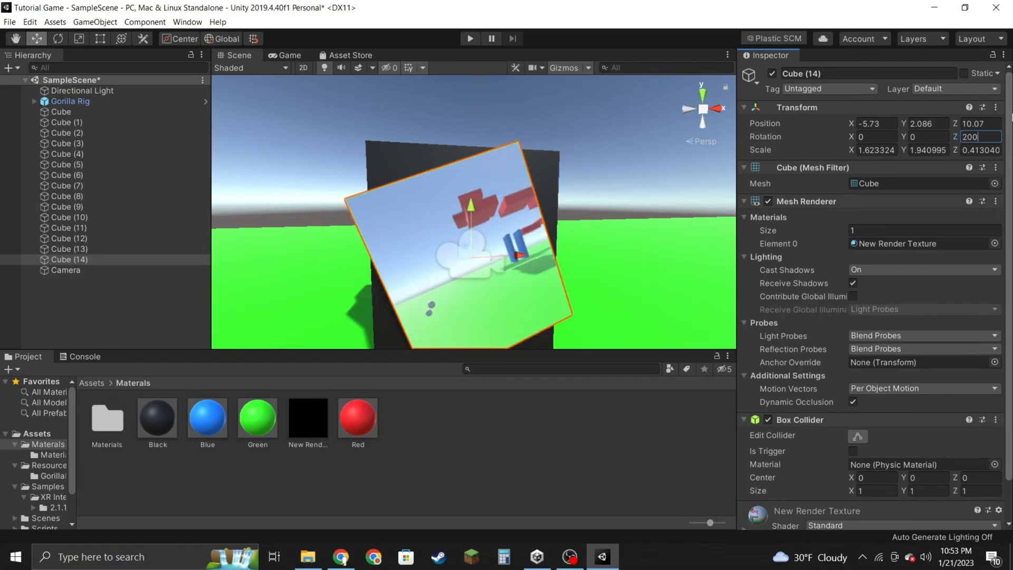
{"action": "key", "text": "BackSpace"}
{"action": "key", "text": "BackSpace"}
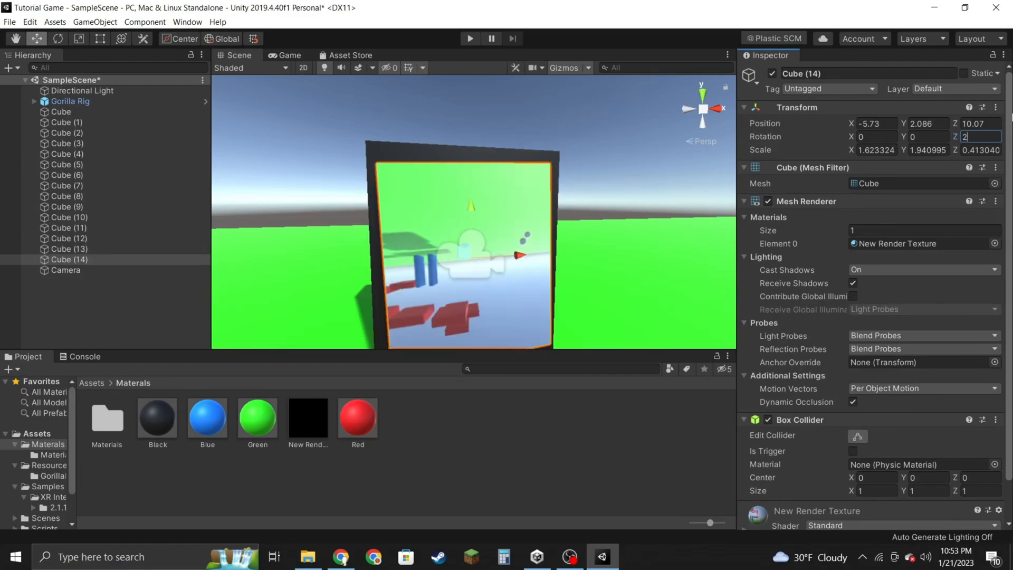
{"action": "key", "text": "BackSpace"}
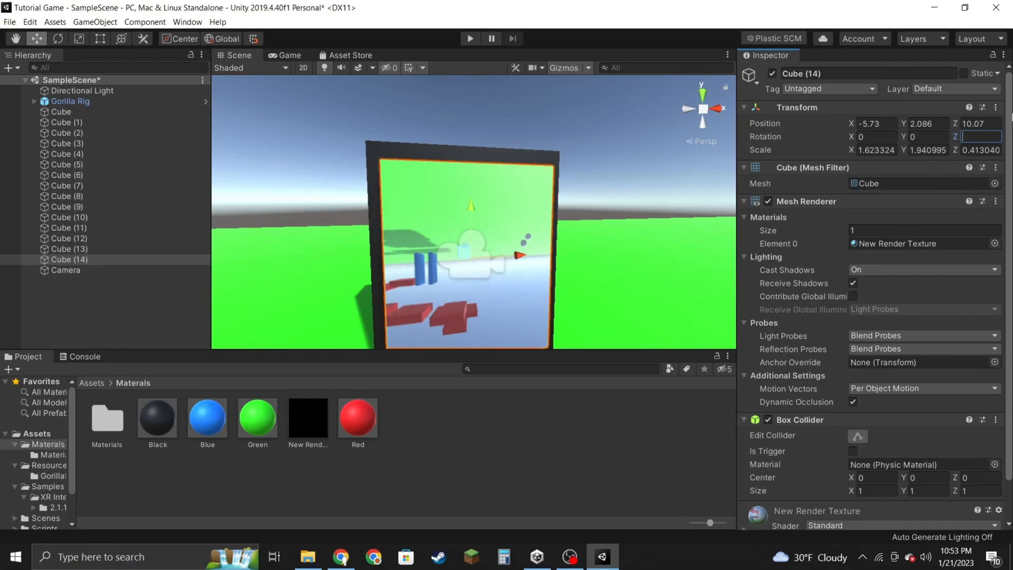
{"action": "type", "text": "19"}
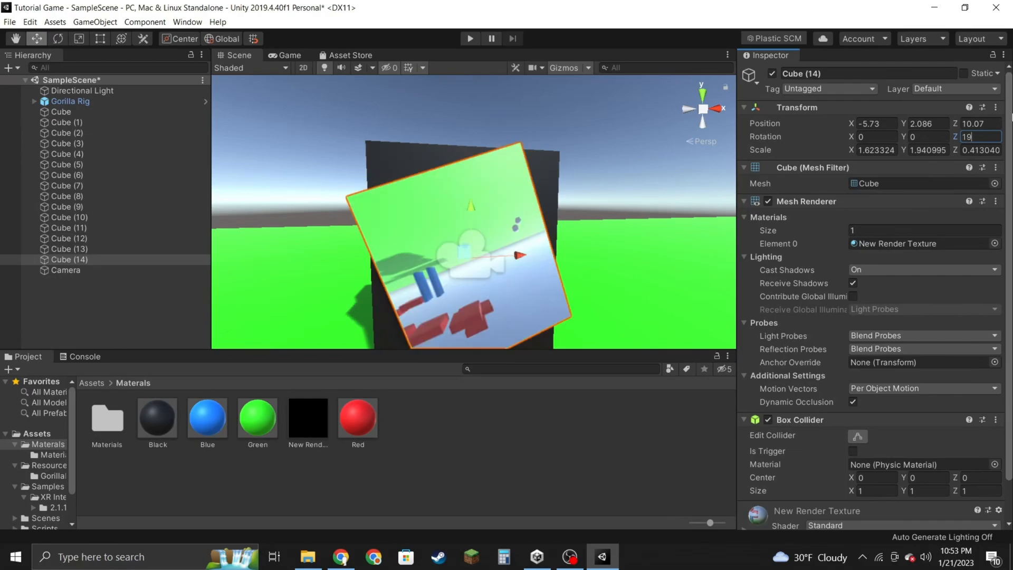
{"action": "key", "text": "BackSpace"}
{"action": "type", "text": "80"}
Move the mirror slab deeper into the black frame, to about Z 10.191.
{"action": "left_click_drag", "start_coordinate": [573, 278], "coordinate": [331, 267], "text": "alt"}
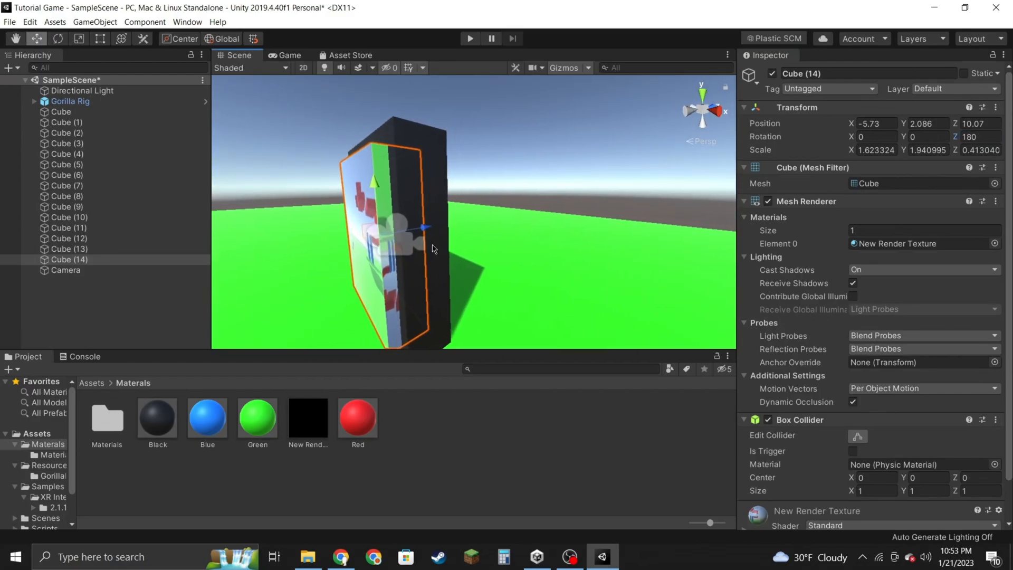
{"action": "left_click_drag", "start_coordinate": [430, 239], "coordinate": [645, 241]}
{"action": "left_click", "coordinate": [563, 207]}
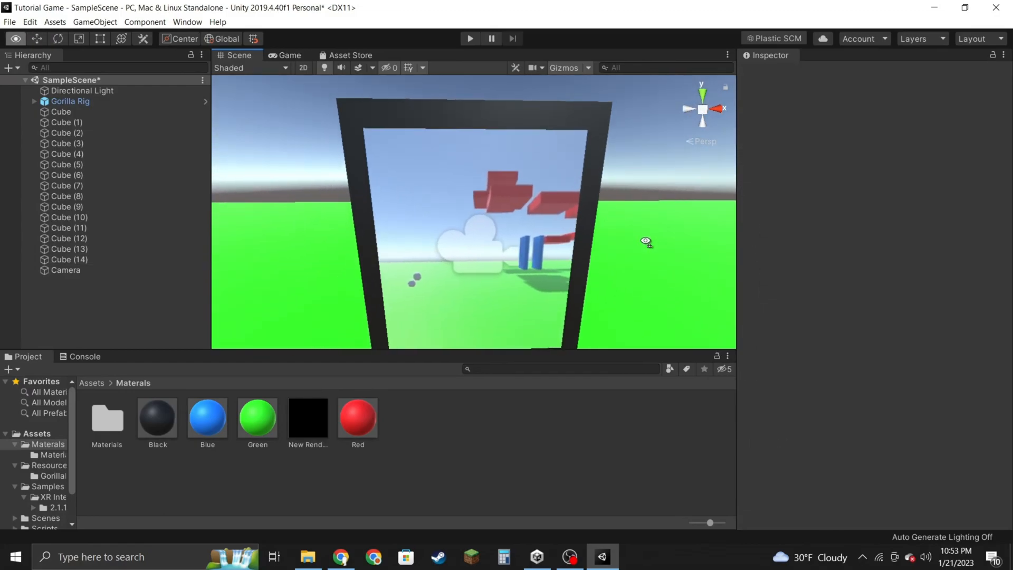
Scale the mirror slab up within its frame to about 1.70 on X and 2.11 on Y.
{"action": "left_click", "coordinate": [545, 268]}
{"action": "left_click", "coordinate": [79, 39]}
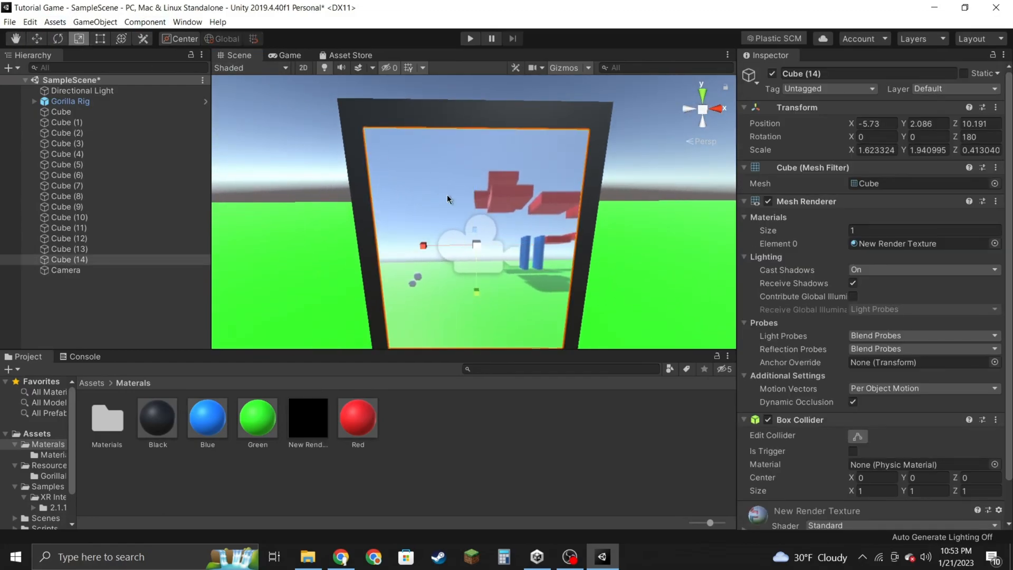
{"action": "left_click_drag", "start_coordinate": [479, 288], "coordinate": [478, 294]}
{"action": "right_click_drag", "start_coordinate": [478, 294], "coordinate": [474, 305]}
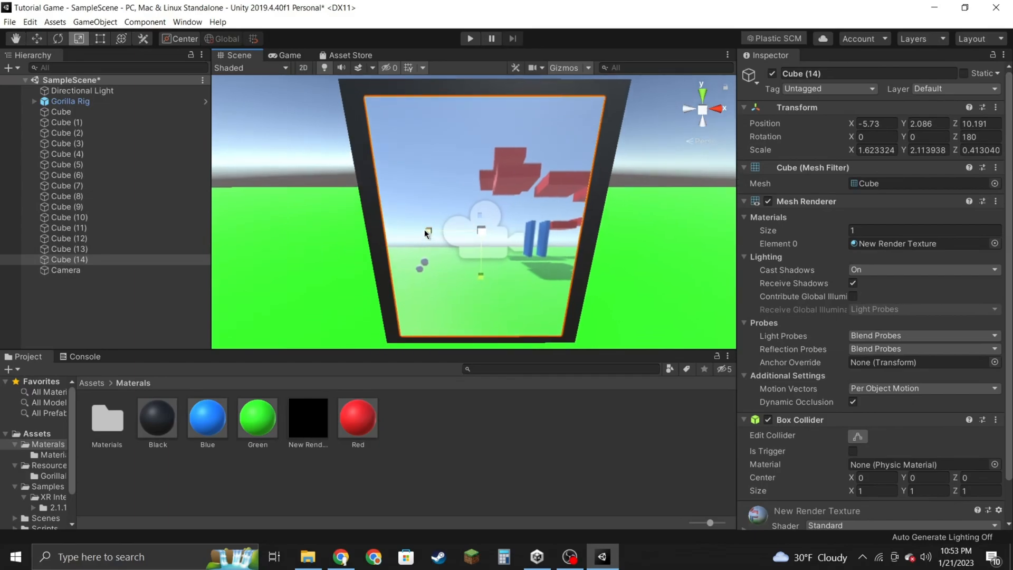
{"action": "left_click_drag", "start_coordinate": [426, 234], "coordinate": [420, 233]}
{"action": "left_click", "coordinate": [659, 173]}
Examine the finished mirror and the surrounding map from several distances and angles.
{"action": "right_click_drag", "start_coordinate": [659, 172], "coordinate": [570, 172]}
{"action": "key", "text": "s"}
{"action": "key", "text": "w"}
{"action": "key", "text": "a"}
{"action": "left_click", "coordinate": [528, 222]}
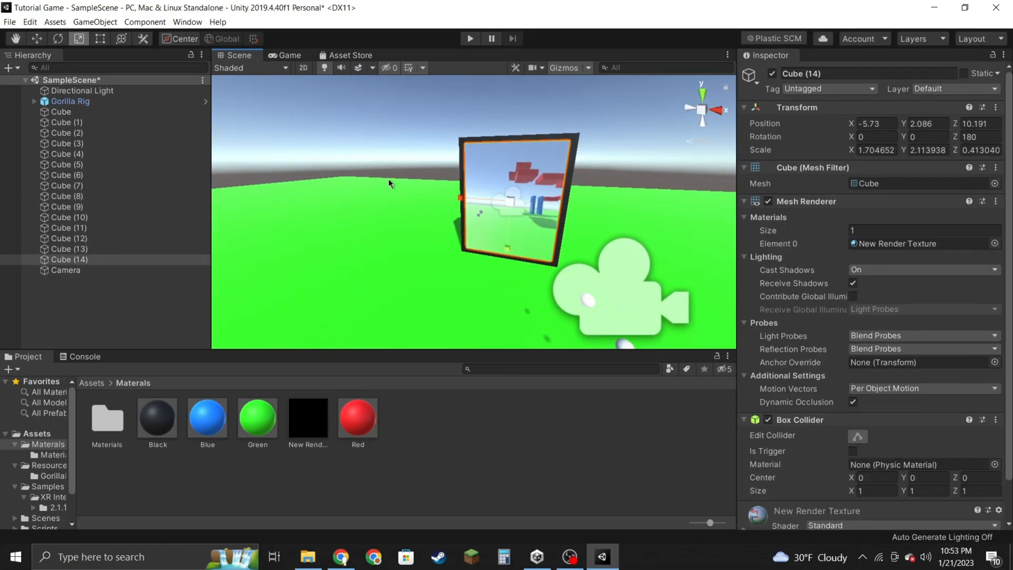
{"action": "left_click_drag", "start_coordinate": [462, 206], "coordinate": [562, 203]}
{"action": "left_click", "coordinate": [619, 165]}
{"action": "right_click_drag", "start_coordinate": [619, 165], "coordinate": [742, 145]}
{"action": "key", "text": "a"}
{"action": "key", "text": "w"}
{"action": "right_click_drag", "start_coordinate": [599, 228], "coordinate": [572, 265]}
{"action": "key", "text": "a"}
{"action": "right_click_drag", "start_coordinate": [538, 213], "coordinate": [511, 216]}
{"action": "key", "text": "w"}
{"action": "key", "text": "s"}
{"action": "key", "text": "w"}
{"action": "key", "text": "w"}
{"action": "key", "text": "s"}
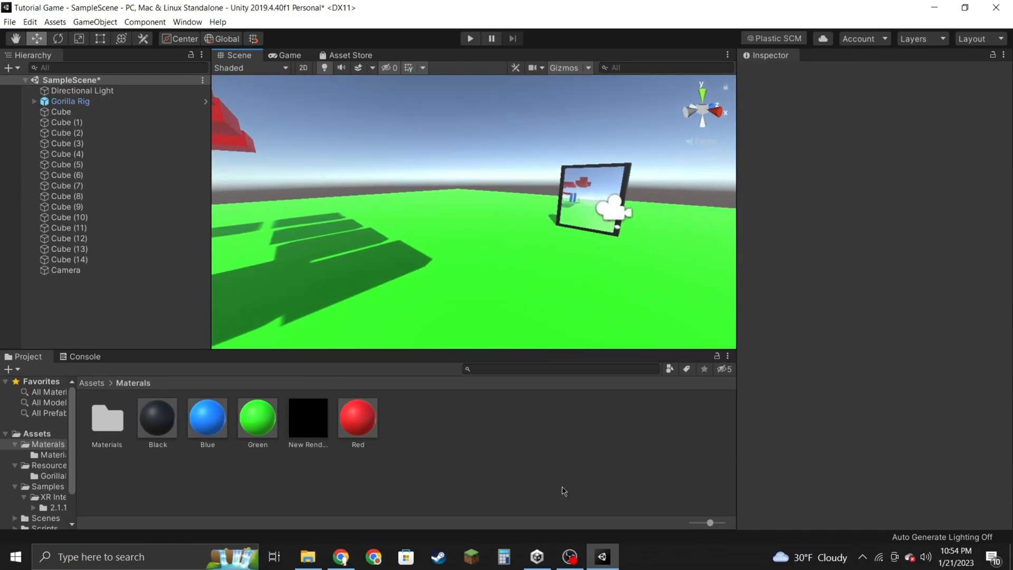
Switch to Chrome and bring up the PUN 2 - FREE page on the Unity Asset Store.
{"action": "mouse_move", "coordinate": [350, 567]}
{"action": "left_click", "coordinate": [361, 483]}
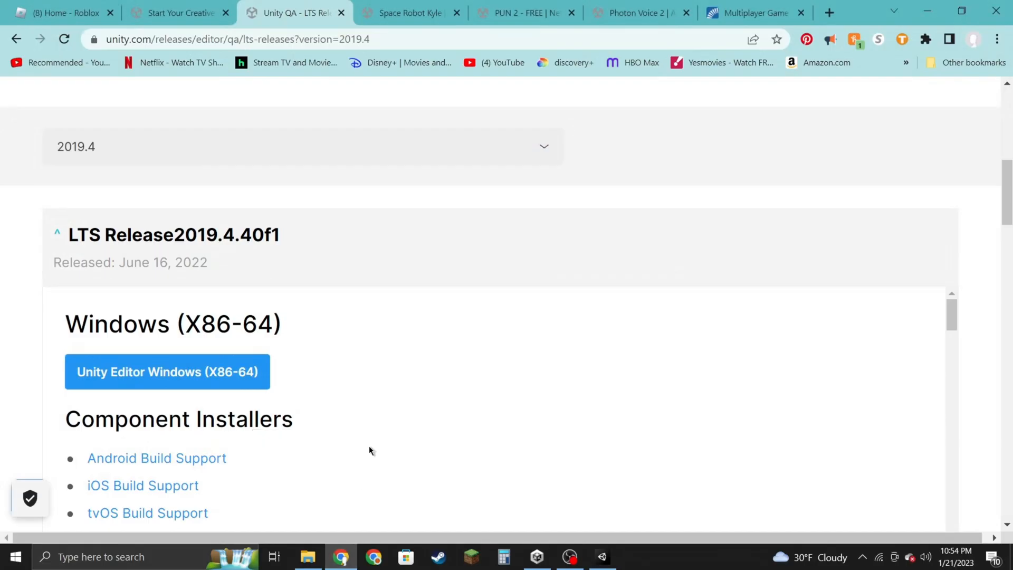
{"action": "left_click", "coordinate": [496, 19]}
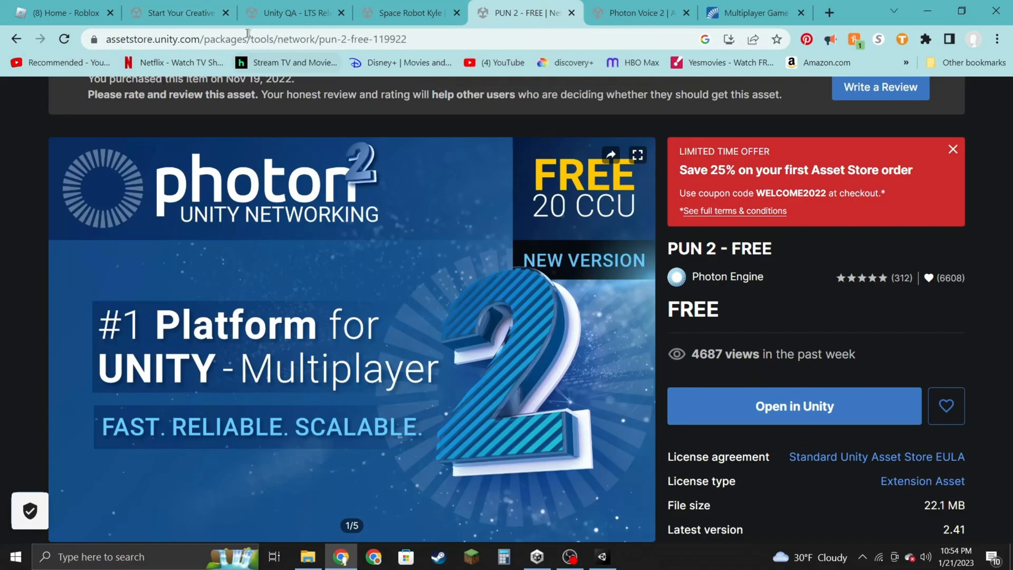
Look over the PUN 2 - FREE store page, switch to Unity and show My Assets in the Package Manager.
{"action": "scroll", "coordinate": [343, 203], "scroll_direction": "up", "scroll_amount": 1}
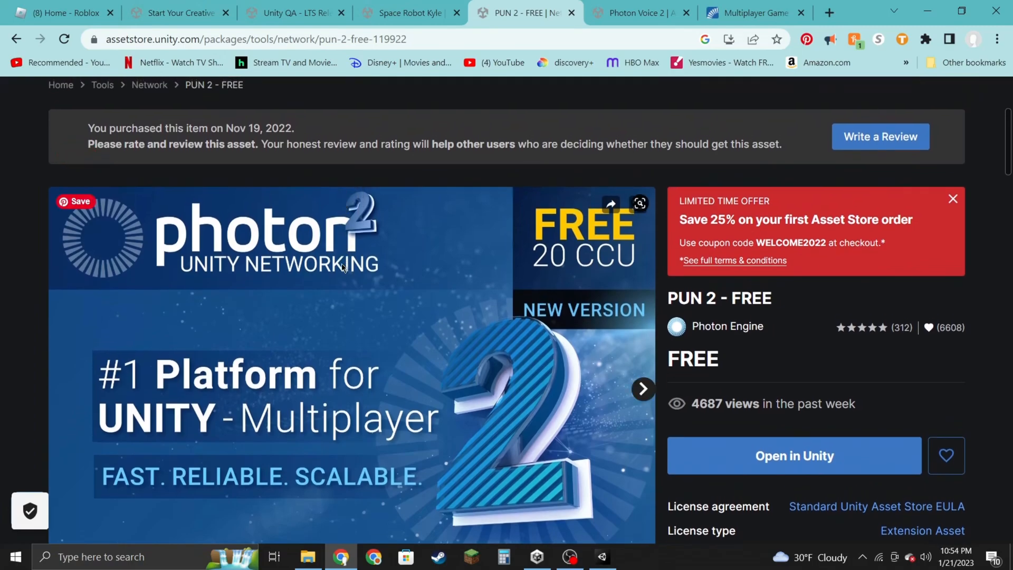
{"action": "scroll", "coordinate": [342, 267], "scroll_direction": "down", "scroll_amount": 1}
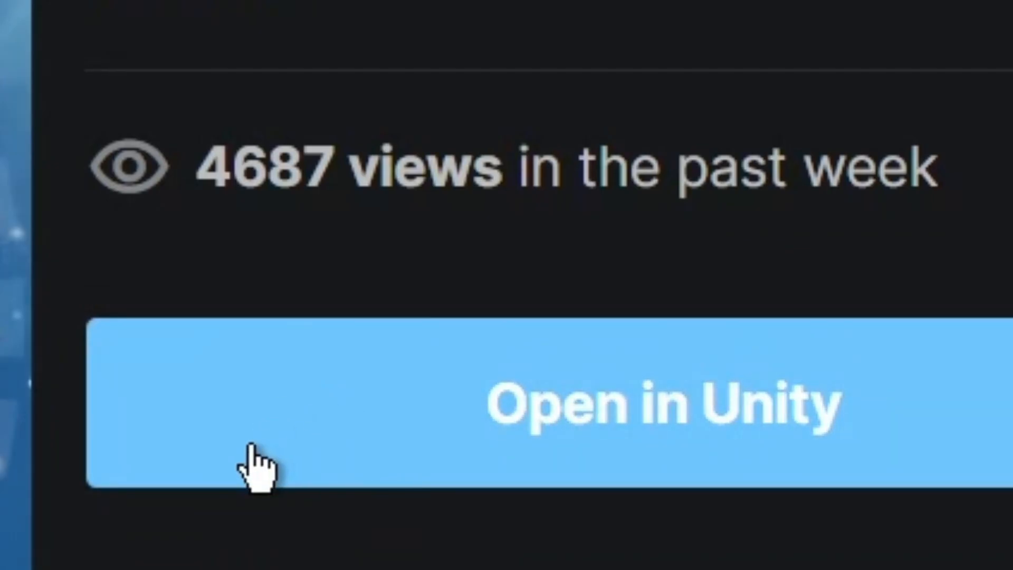
{"action": "left_click", "coordinate": [267, 362]}
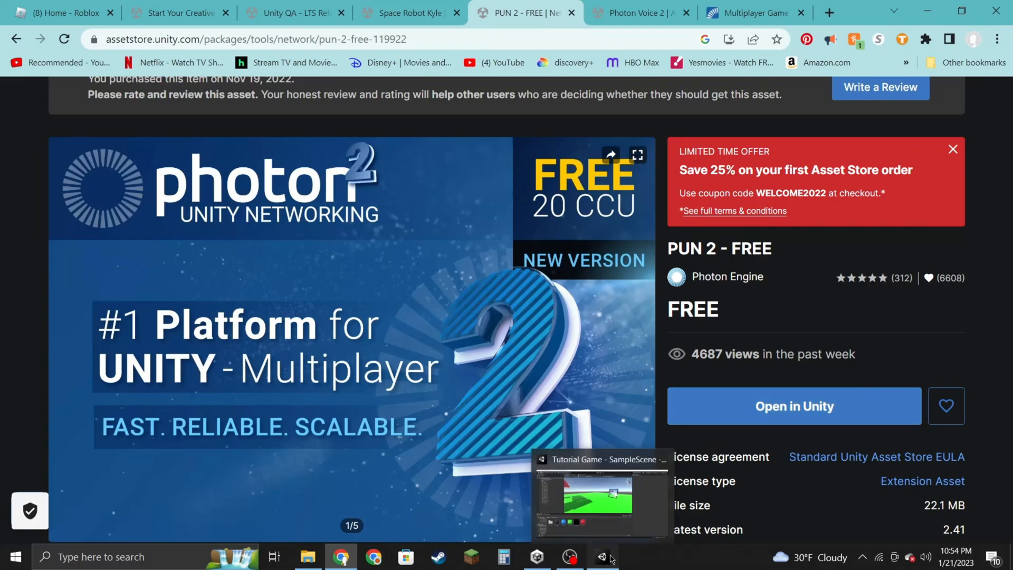
{"action": "left_click", "coordinate": [603, 557]}
{"action": "mouse_move", "coordinate": [306, 560]}
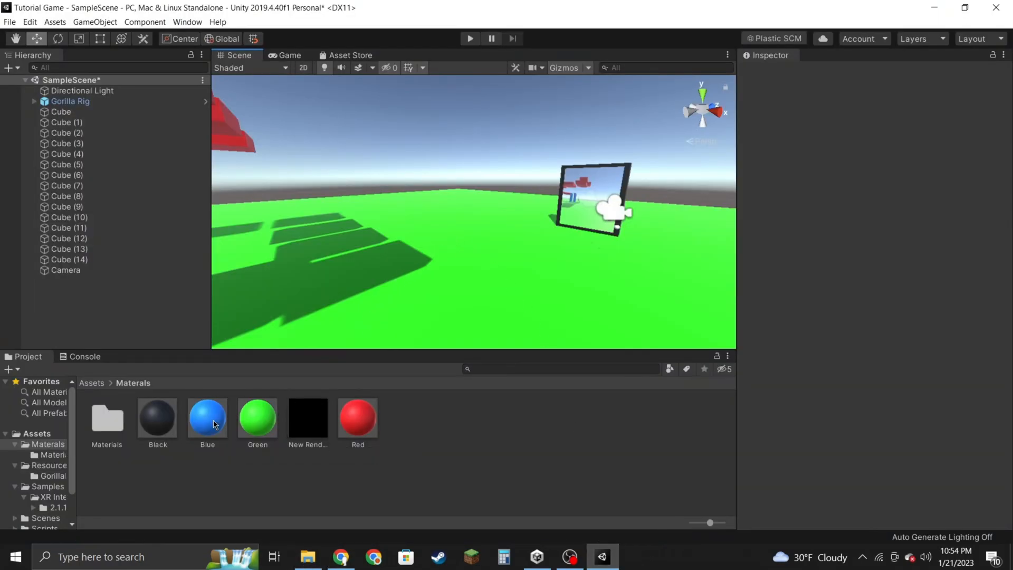
{"action": "left_click", "coordinate": [187, 21]}
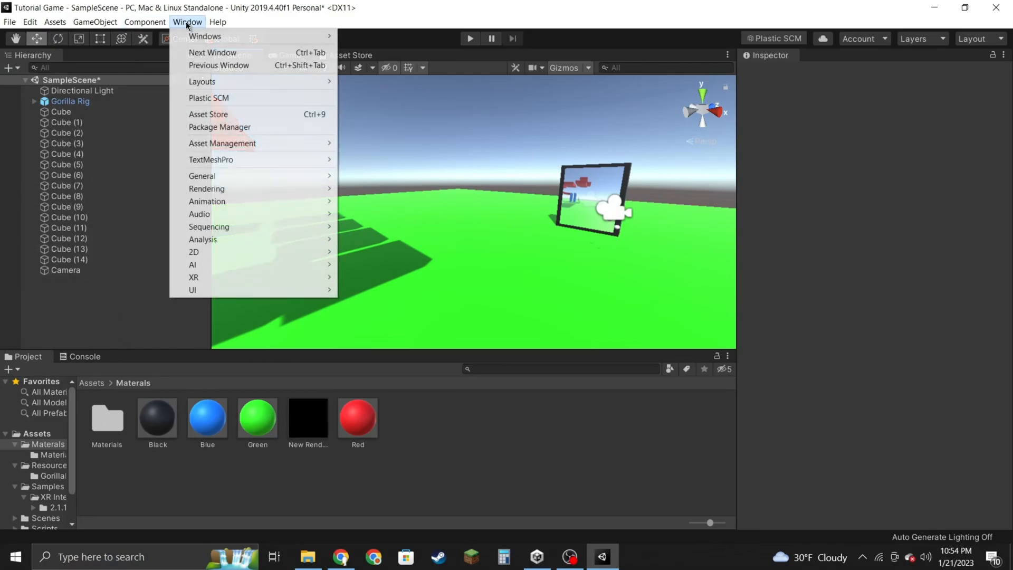
{"action": "left_click", "coordinate": [244, 129]}
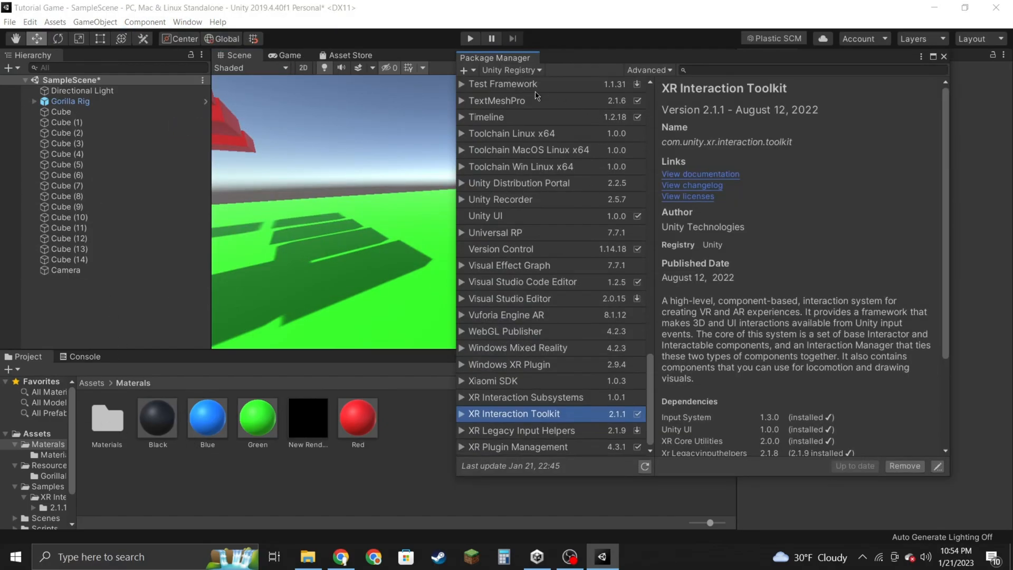
{"action": "left_click", "coordinate": [510, 70]}
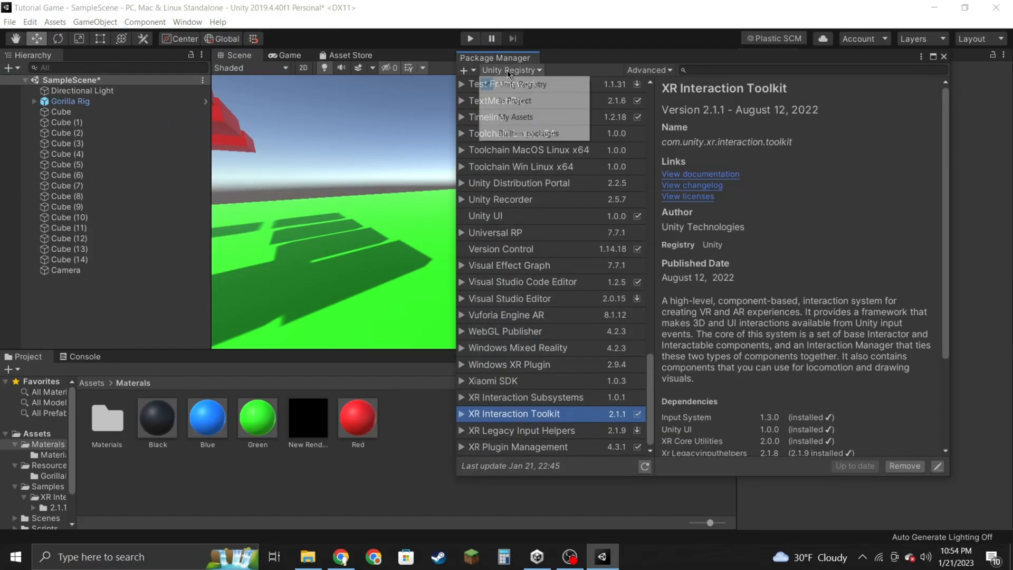
{"action": "left_click", "coordinate": [520, 116]}
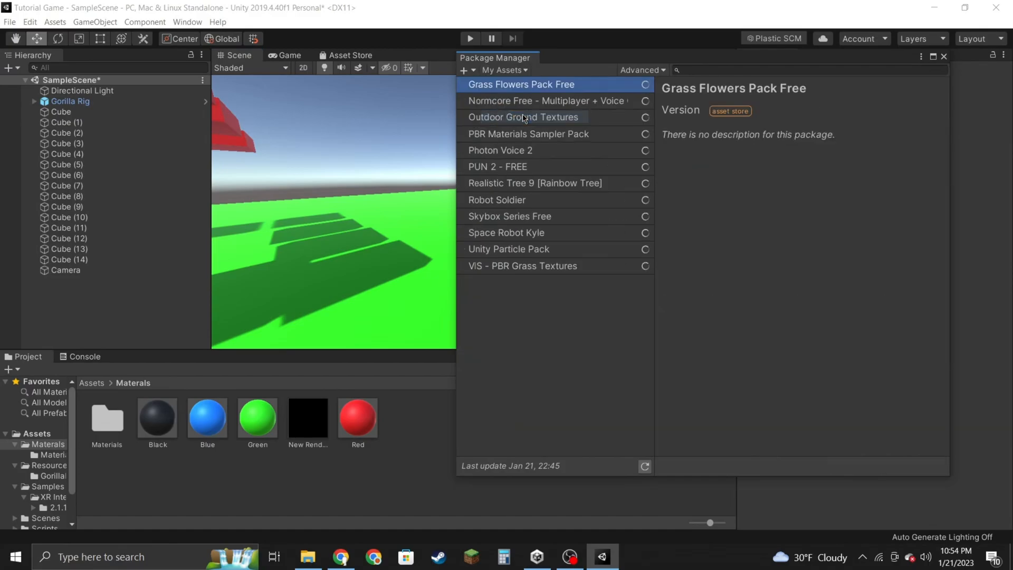
Import the full PUN 2 - FREE package into the project and accept the automatic API update.
{"action": "left_click", "coordinate": [523, 168]}
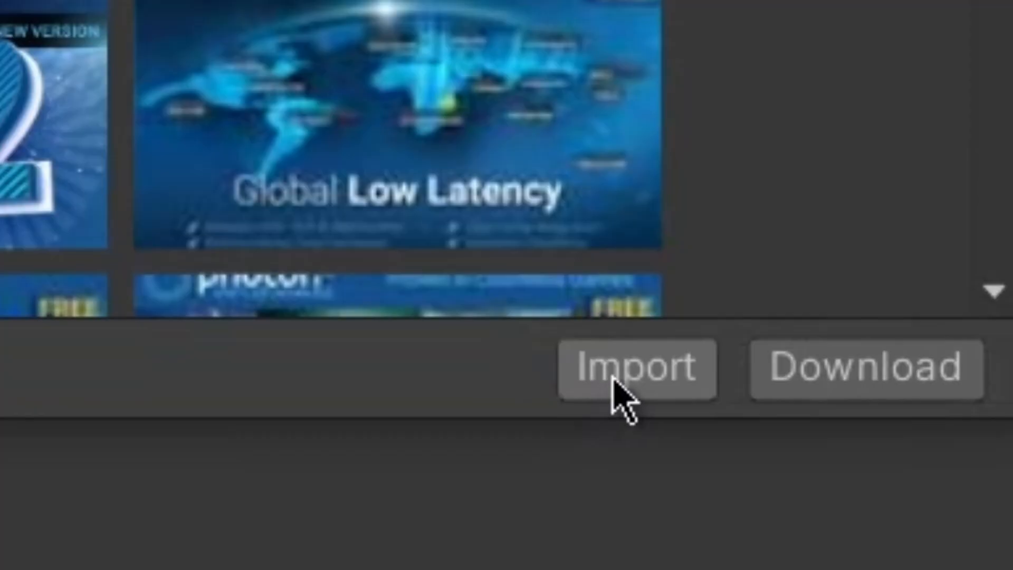
{"action": "left_click", "coordinate": [868, 467]}
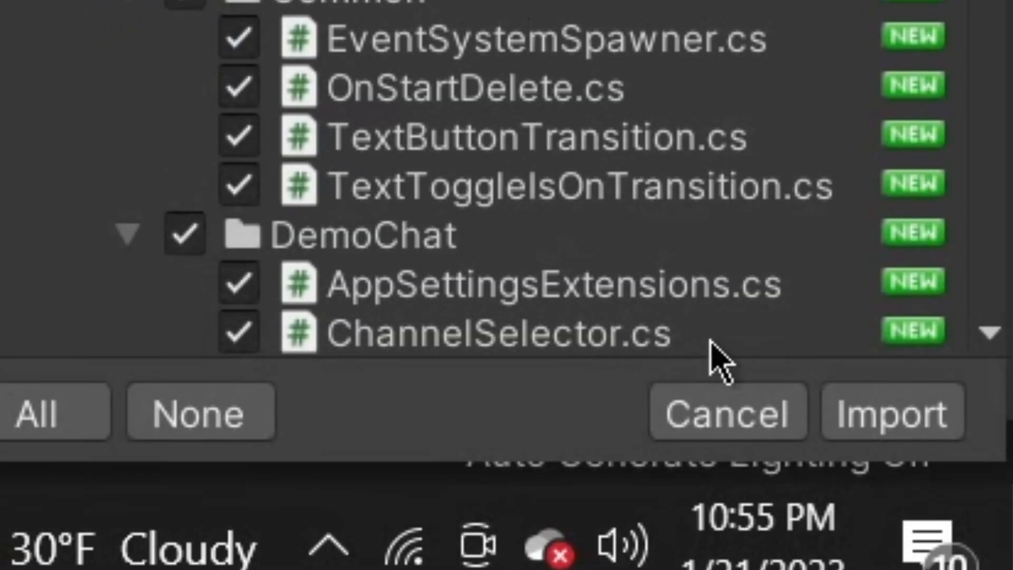
{"action": "left_click", "coordinate": [892, 417]}
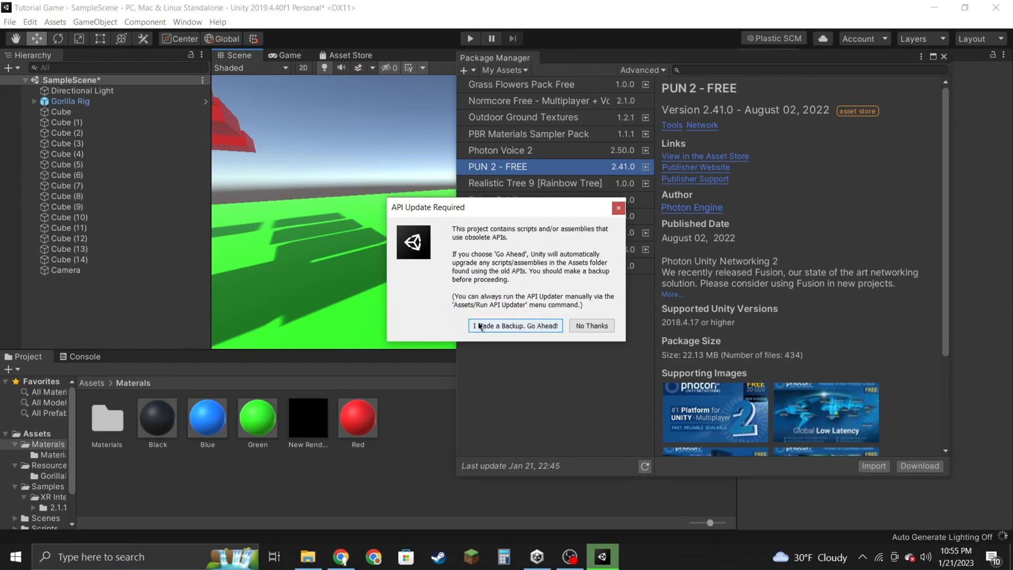
{"action": "left_click", "coordinate": [509, 327]}
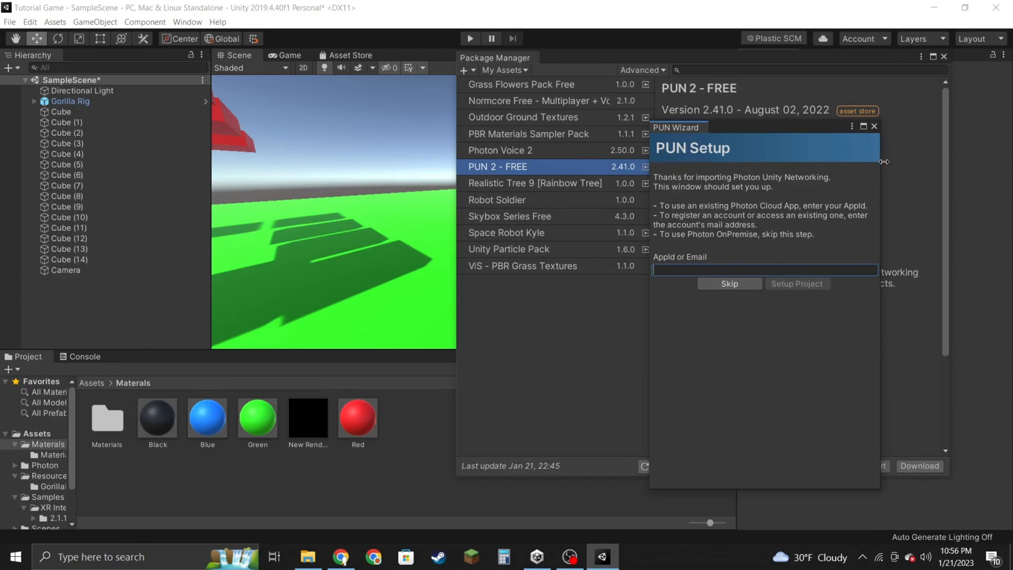
Switch to Chrome and start creating a new app from the Photon dashboard.
{"action": "left_click", "coordinate": [341, 557]}
{"action": "left_click", "coordinate": [756, 14]}
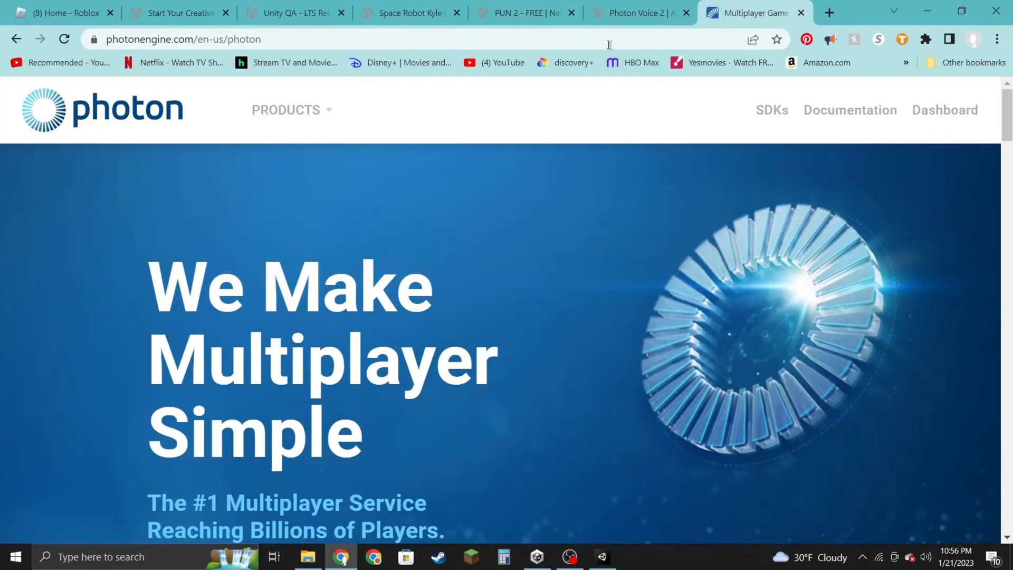
{"action": "scroll", "coordinate": [450, 194], "scroll_direction": "down", "scroll_amount": 4}
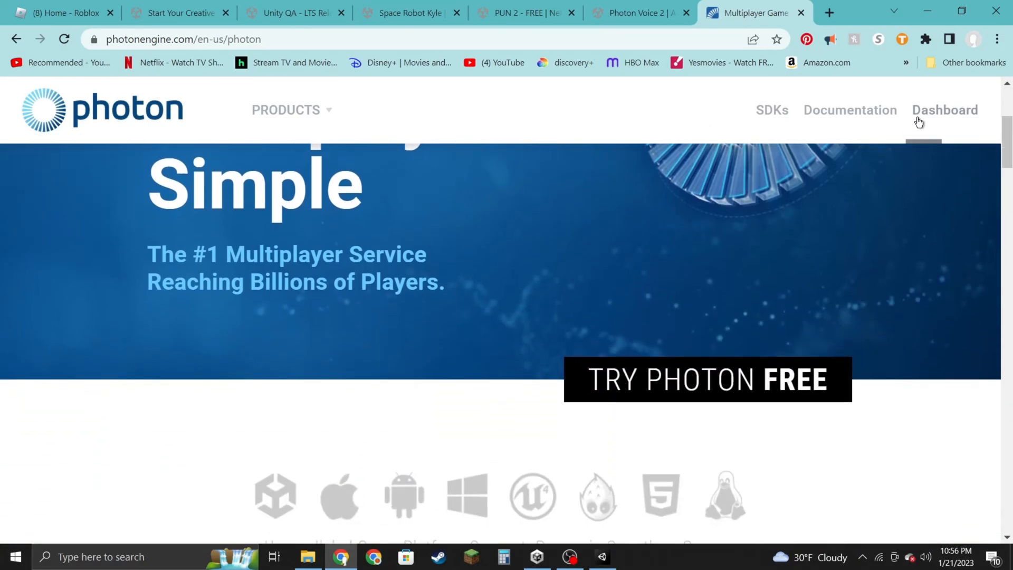
{"action": "left_click", "coordinate": [952, 110]}
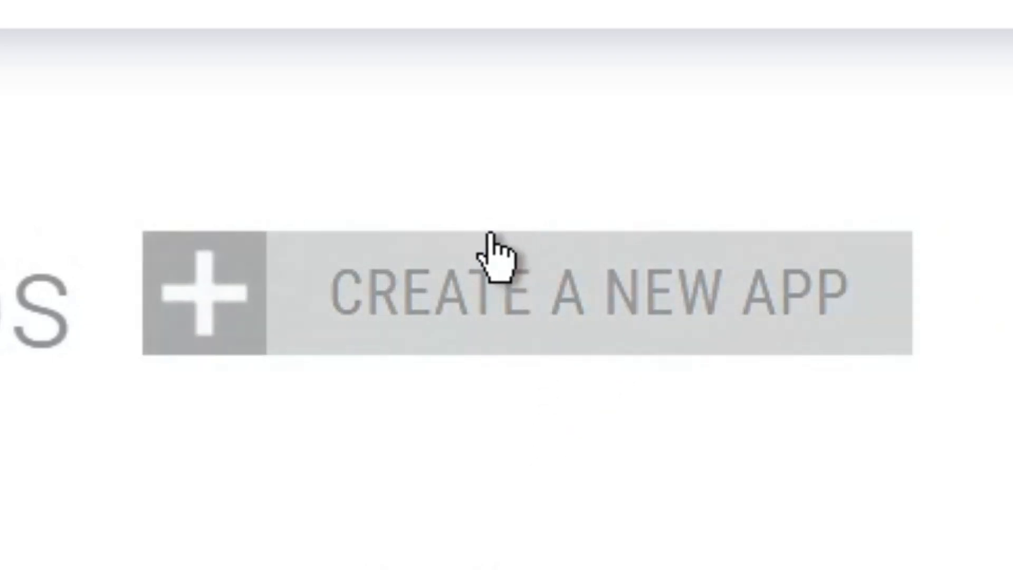
{"action": "left_click", "coordinate": [181, 294]}
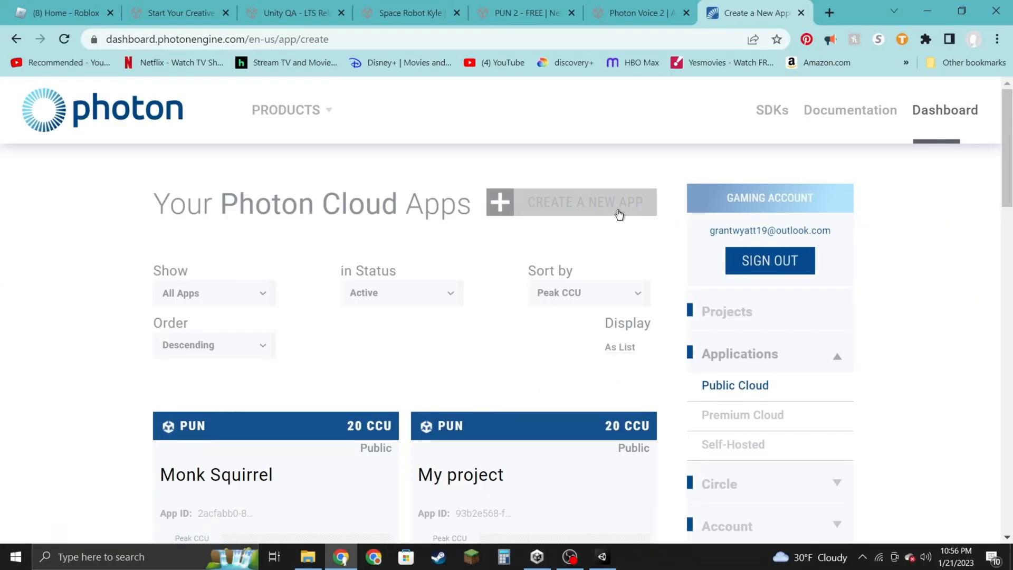
Create a Photon Cloud app with the PUN SDK and the application name Tutorial Game.
{"action": "scroll", "coordinate": [610, 219], "scroll_direction": "down", "scroll_amount": 6}
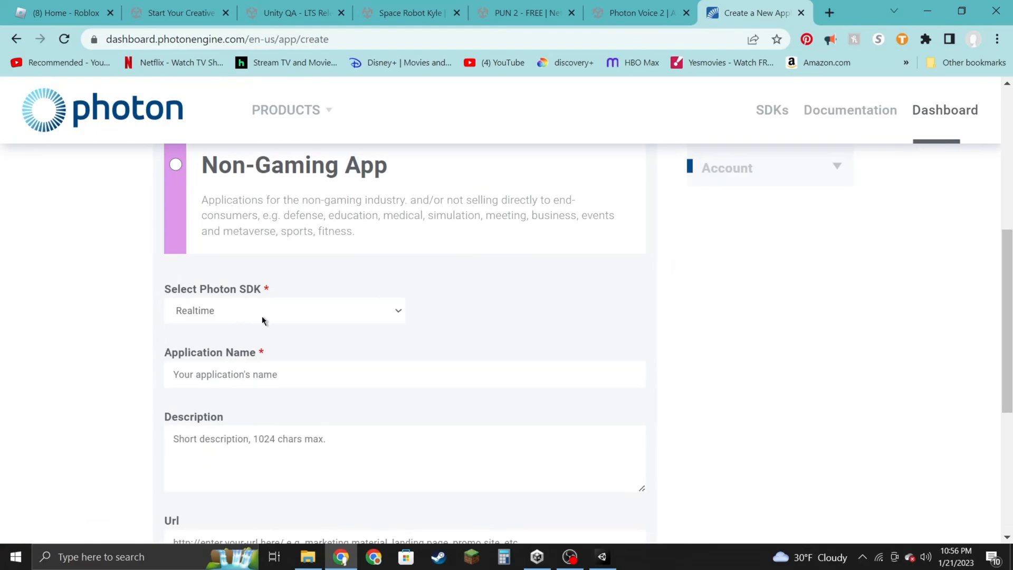
{"action": "left_click", "coordinate": [397, 312]}
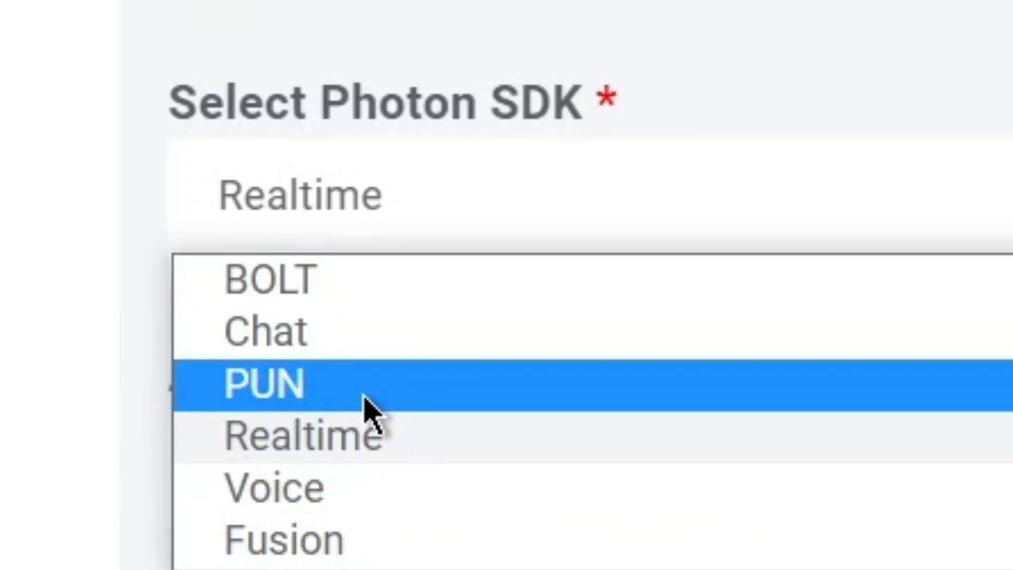
{"action": "left_click", "coordinate": [341, 388]}
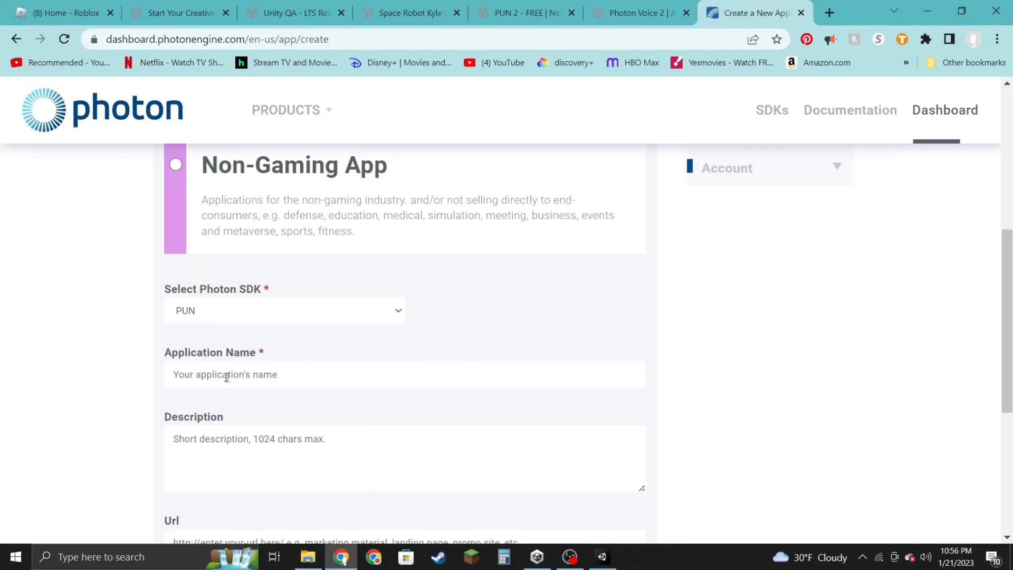
{"action": "left_click", "coordinate": [227, 377]}
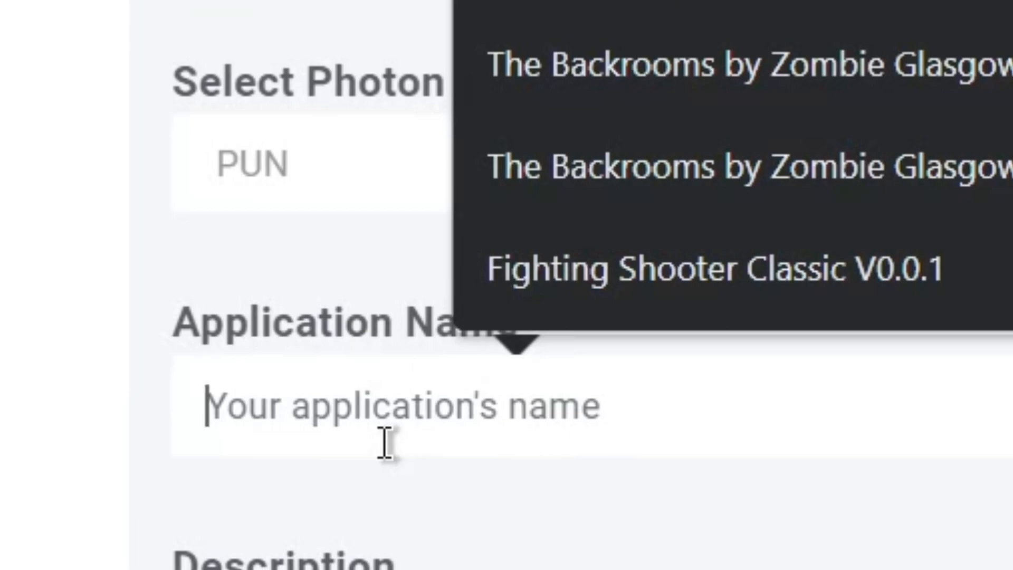
{"action": "type", "text": "Tut"}
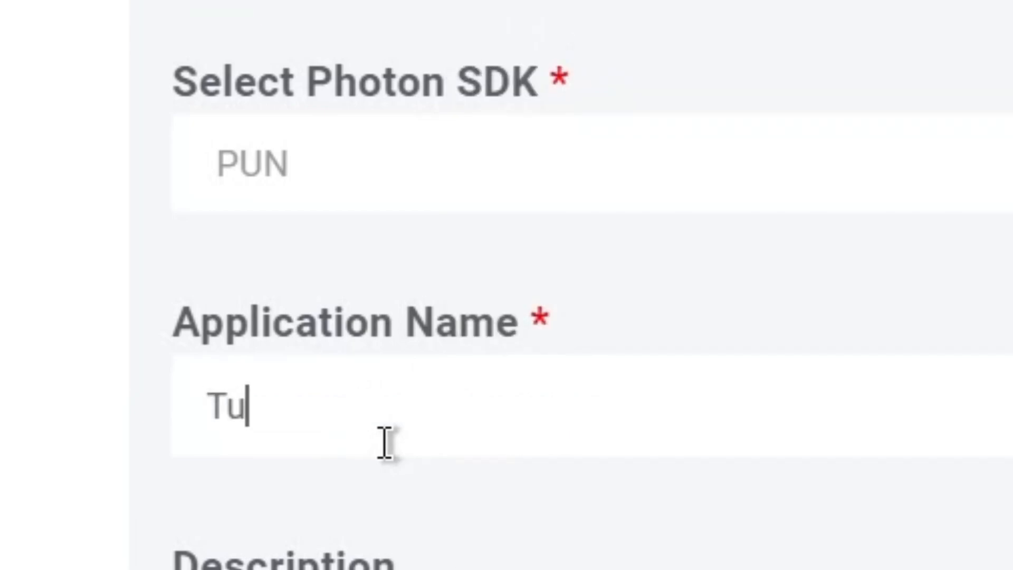
{"action": "type", "text": "orial"}
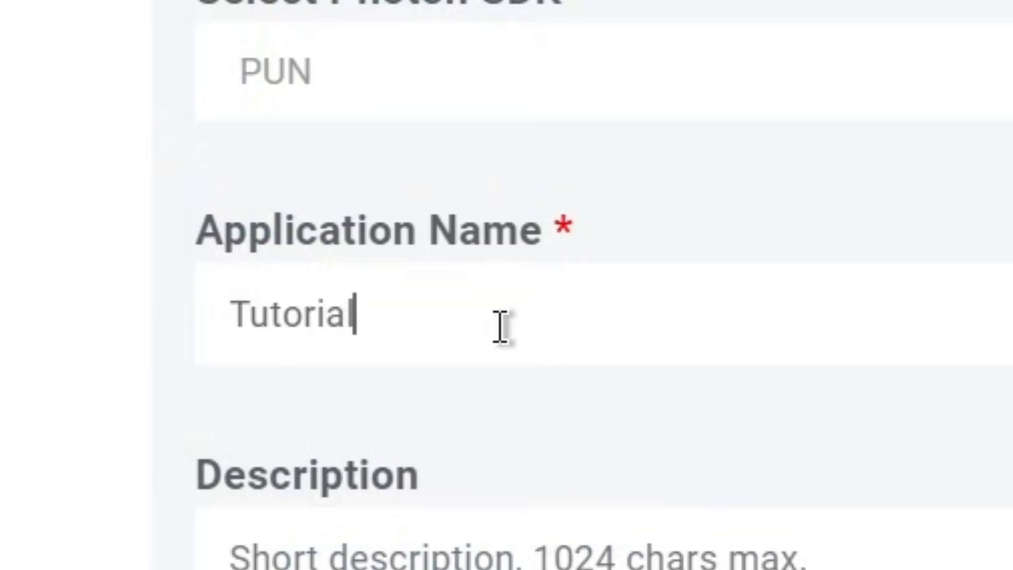
{"action": "type", "text": " Game"}
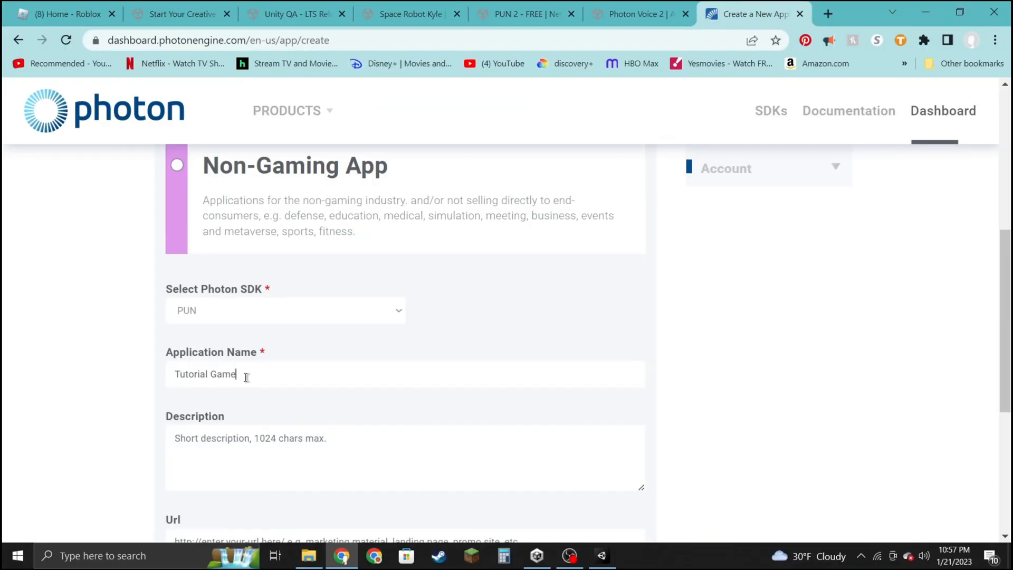
{"action": "scroll", "coordinate": [180, 427], "scroll_direction": "down", "scroll_amount": 1}
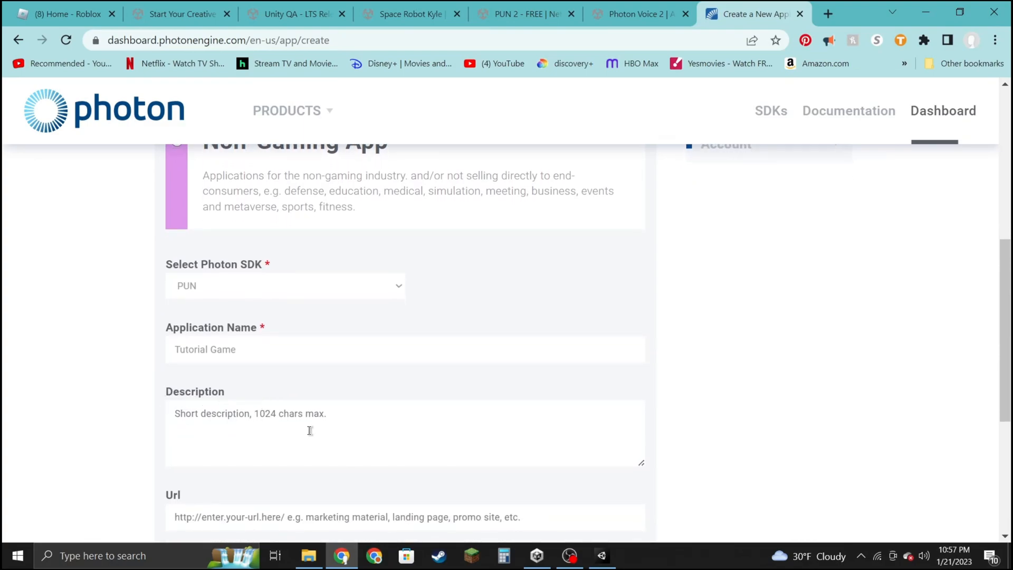
{"action": "scroll", "coordinate": [309, 428], "scroll_direction": "down", "scroll_amount": 2}
{"action": "scroll", "coordinate": [478, 456], "scroll_direction": "down", "scroll_amount": 3}
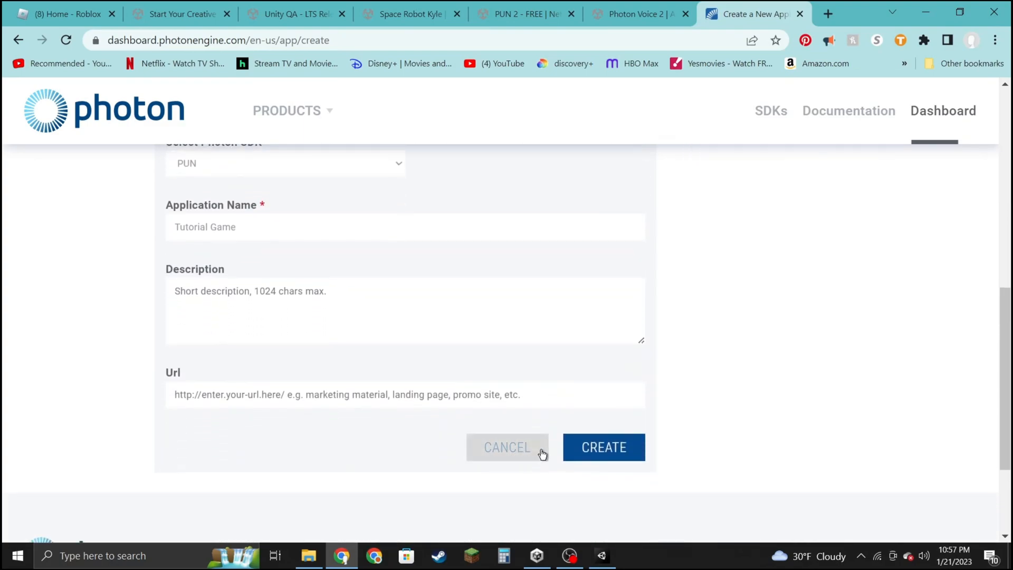
{"action": "left_click", "coordinate": [600, 446]}
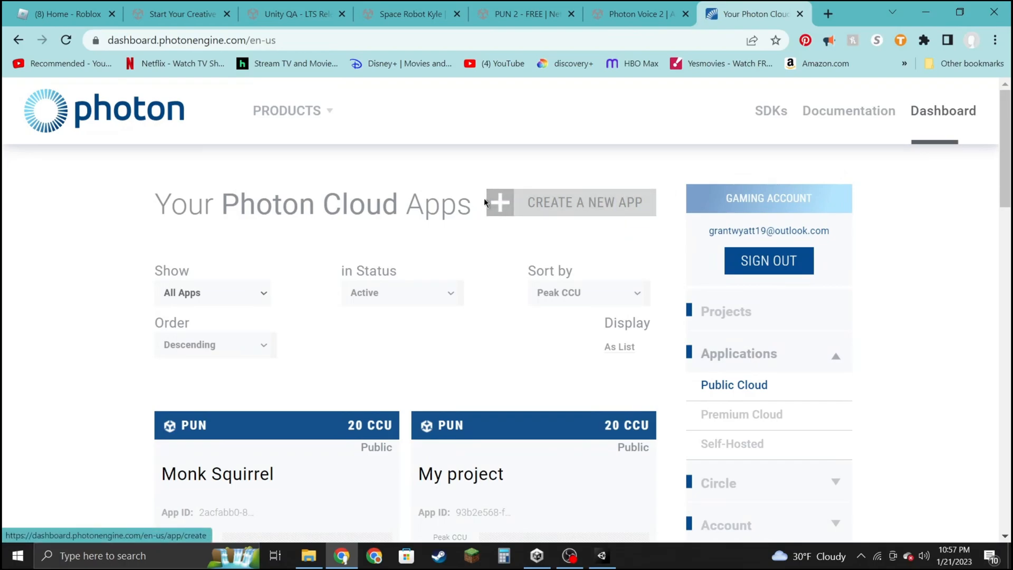
Create a second Photon Cloud app with the Voice SDK, also named Tutorial Game.
{"action": "left_click", "coordinate": [522, 203]}
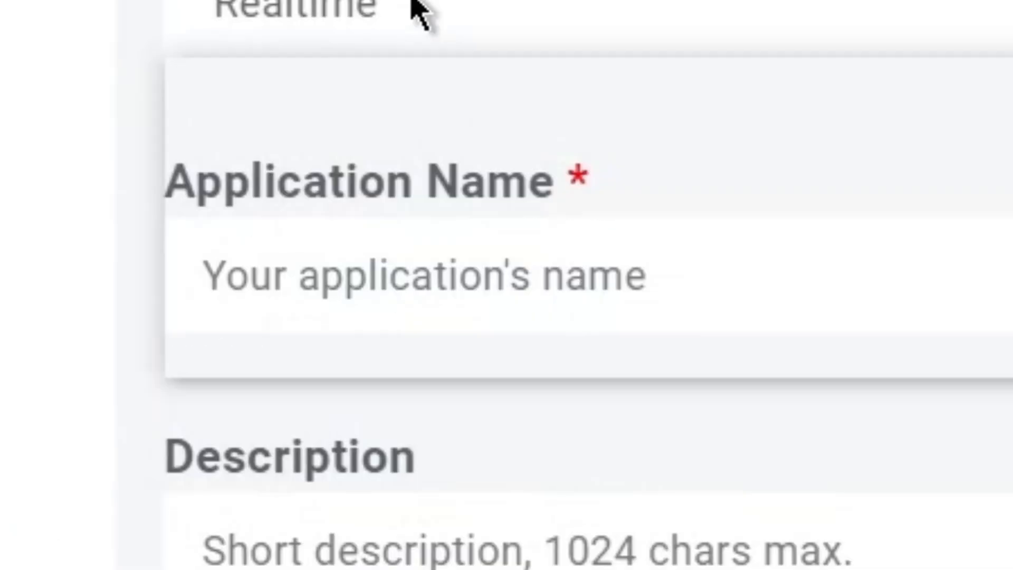
{"action": "left_click", "coordinate": [226, 307]}
{"action": "left_click", "coordinate": [319, 289]}
{"action": "left_click", "coordinate": [328, 276]}
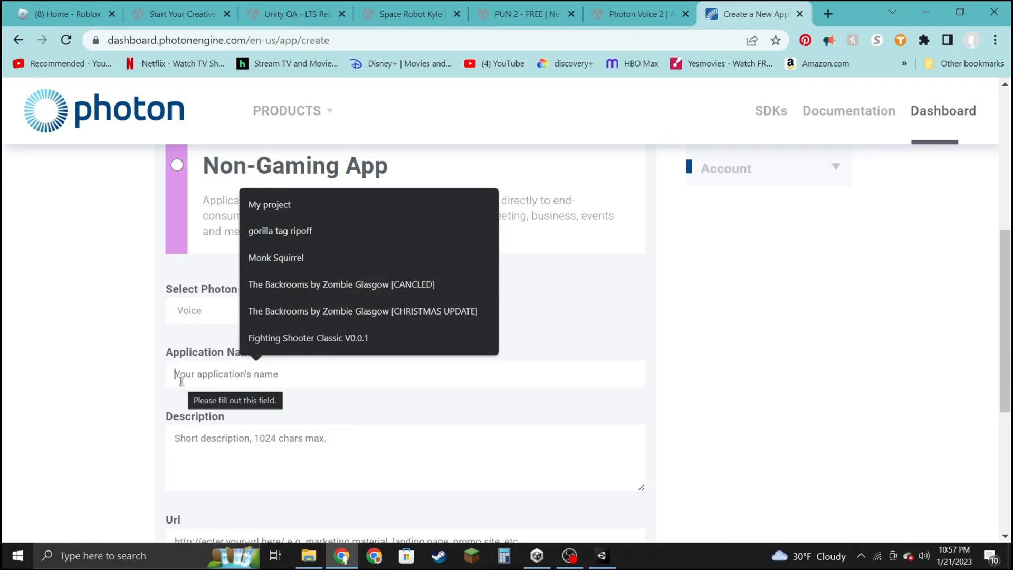
{"action": "scroll", "coordinate": [199, 369], "scroll_direction": "down", "scroll_amount": 3}
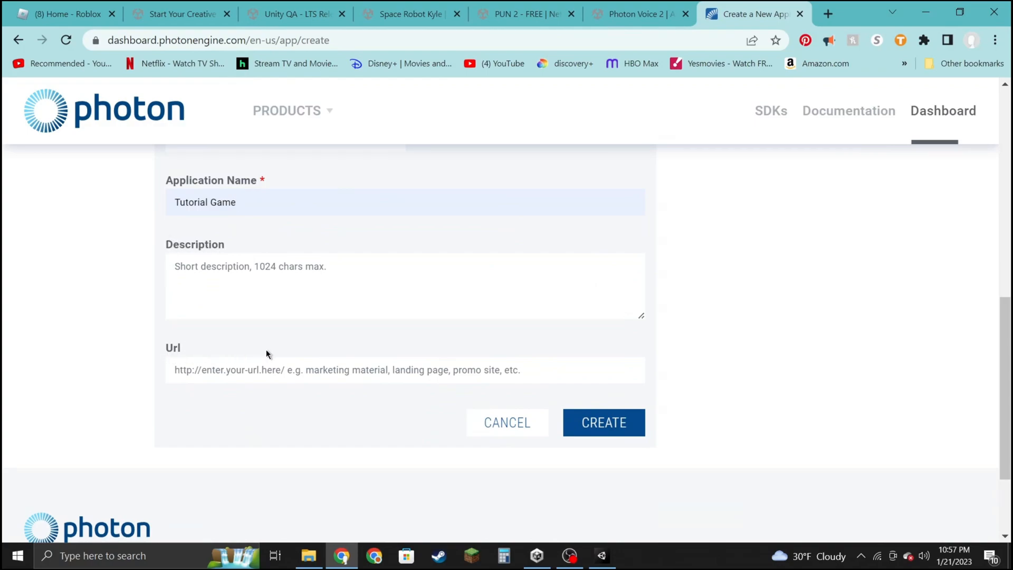
{"action": "left_click", "coordinate": [598, 421]}
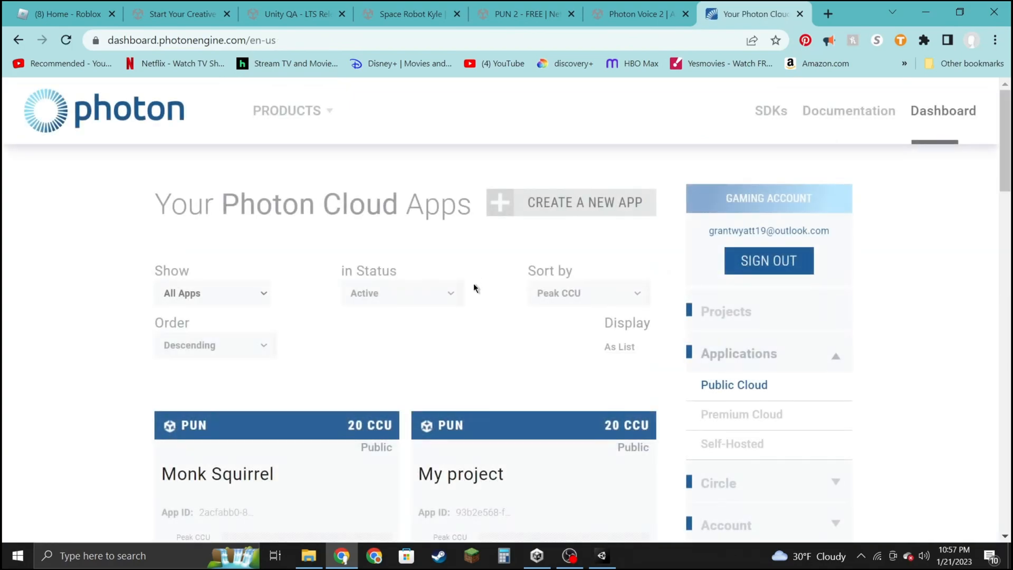
Find the Tutorial Game PUN app among the Photon Cloud apps and reveal its full App ID.
{"action": "scroll", "coordinate": [450, 306], "scroll_direction": "down", "scroll_amount": 5}
{"action": "scroll", "coordinate": [448, 312], "scroll_direction": "down", "scroll_amount": 5}
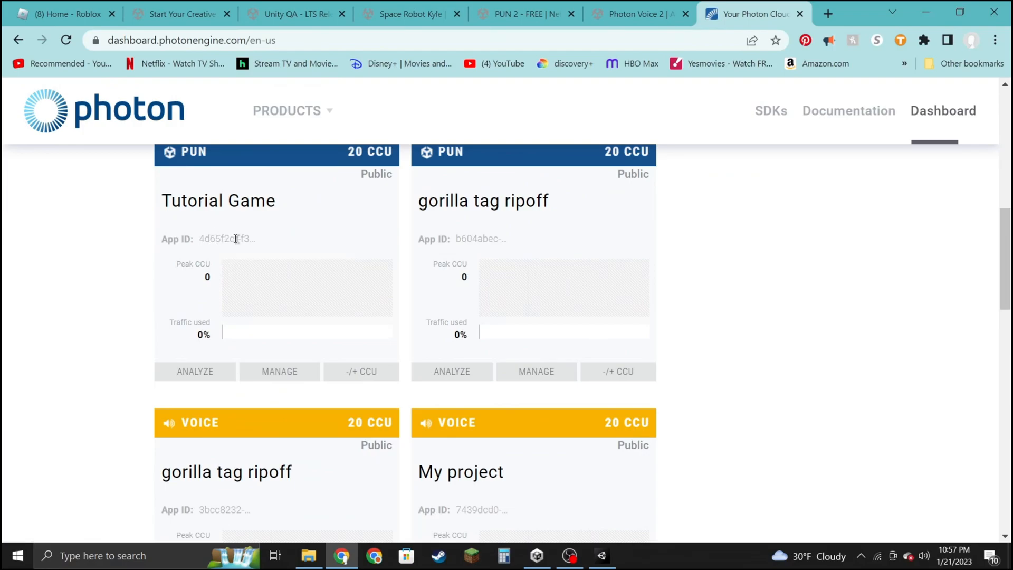
{"action": "left_click", "coordinate": [236, 241]}
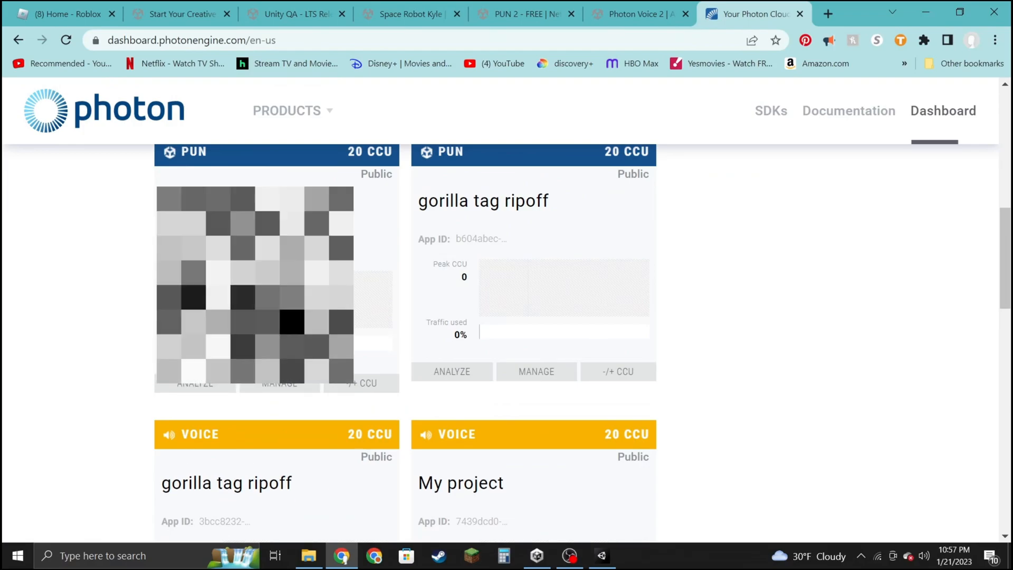
{"action": "scroll", "coordinate": [409, 420], "scroll_direction": "down", "scroll_amount": 1}
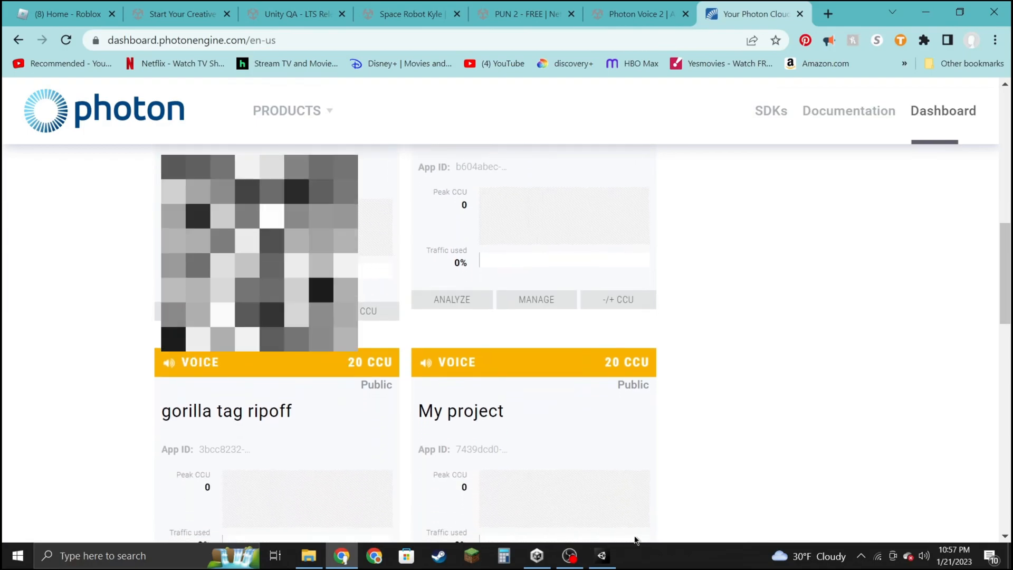
Switch to Unity, paste the Photon App ID into the PUN Wizard and set up the project.
{"action": "left_click", "coordinate": [596, 559]}
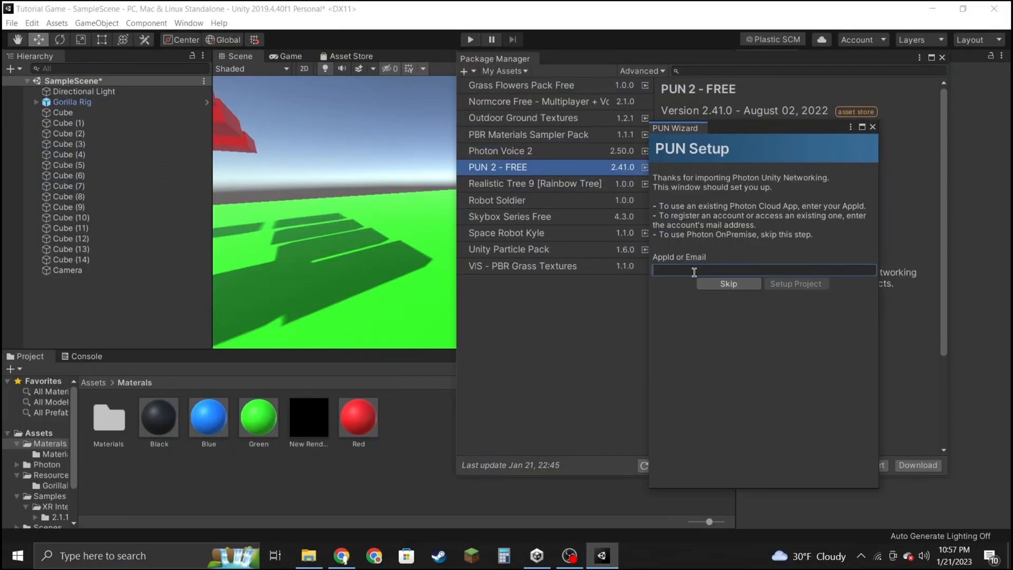
{"action": "key", "text": "ctrl+v"}
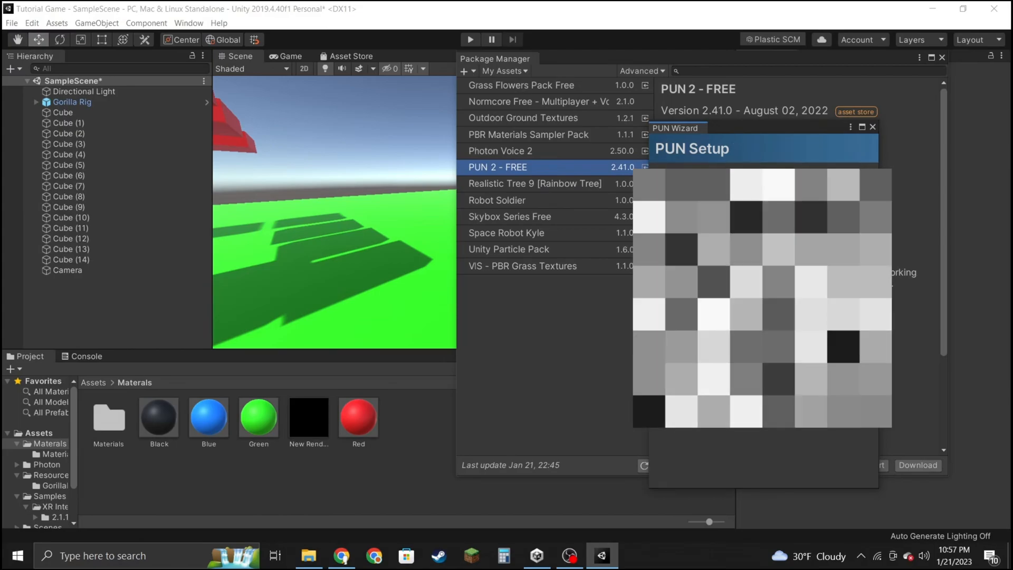
{"action": "left_click", "coordinate": [797, 299]}
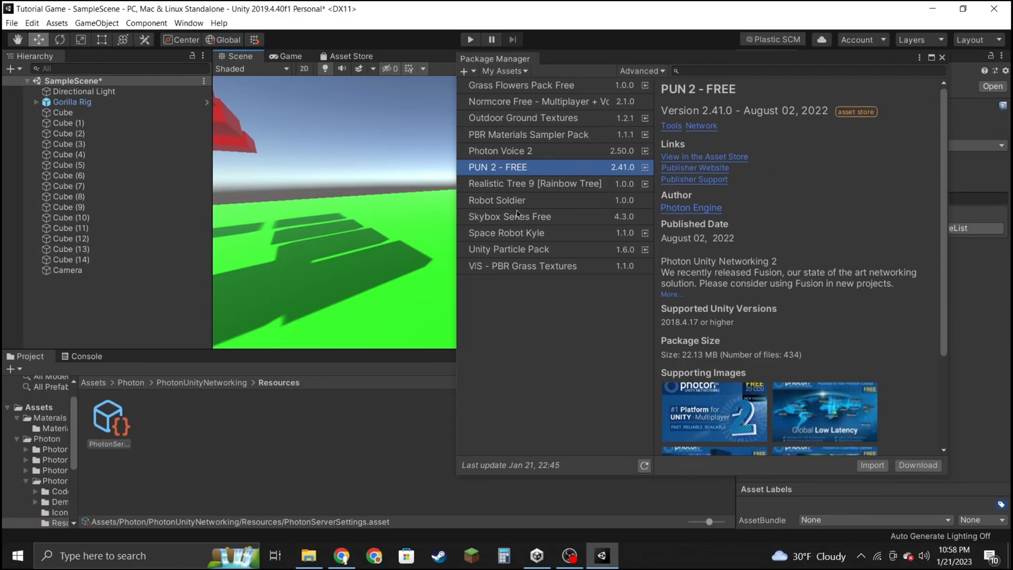
Download the Photon Voice 2 asset and import all of its files into the project.
{"action": "left_click", "coordinate": [523, 153]}
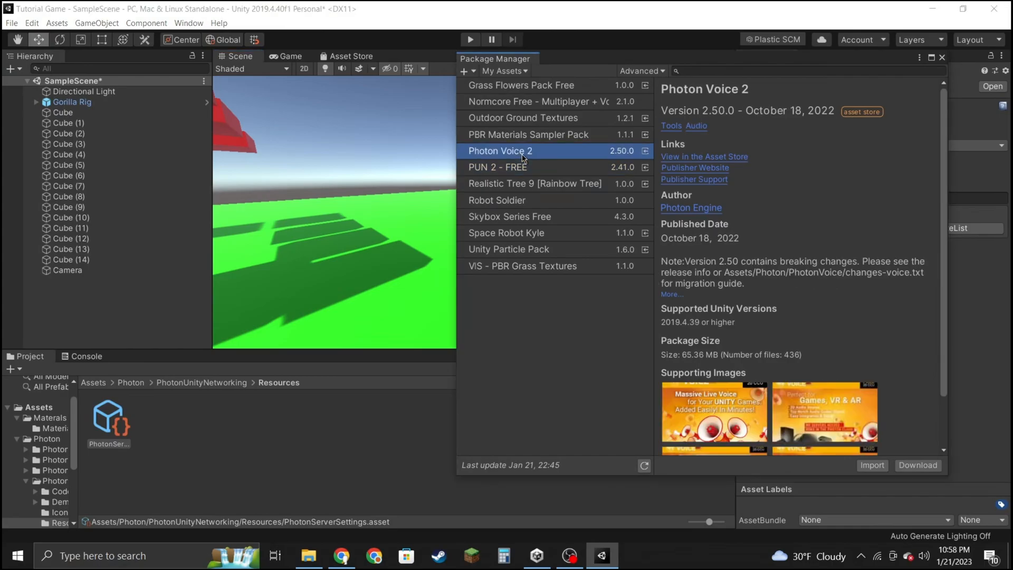
{"action": "left_click", "coordinate": [916, 466]}
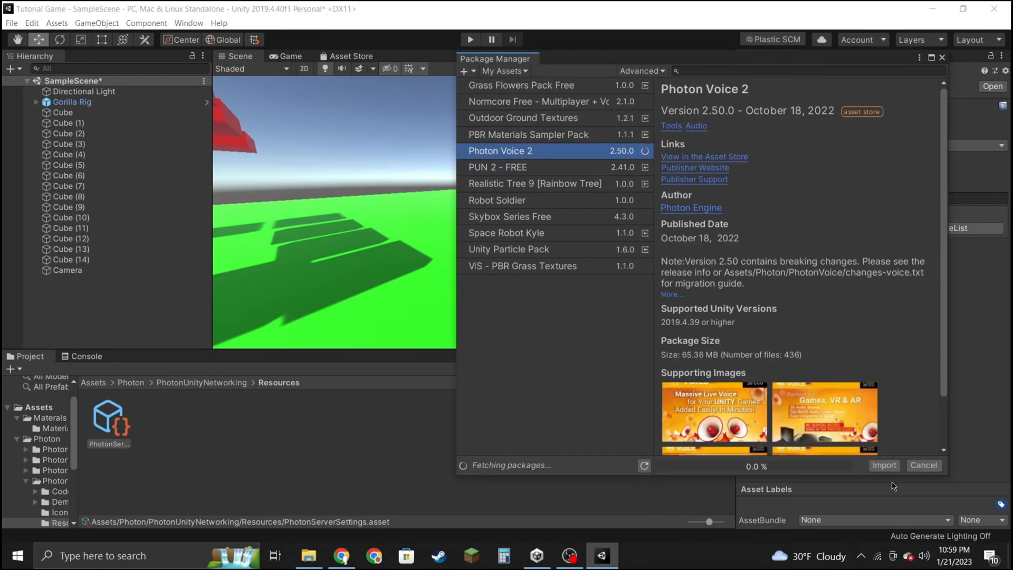
{"action": "left_click", "coordinate": [876, 466]}
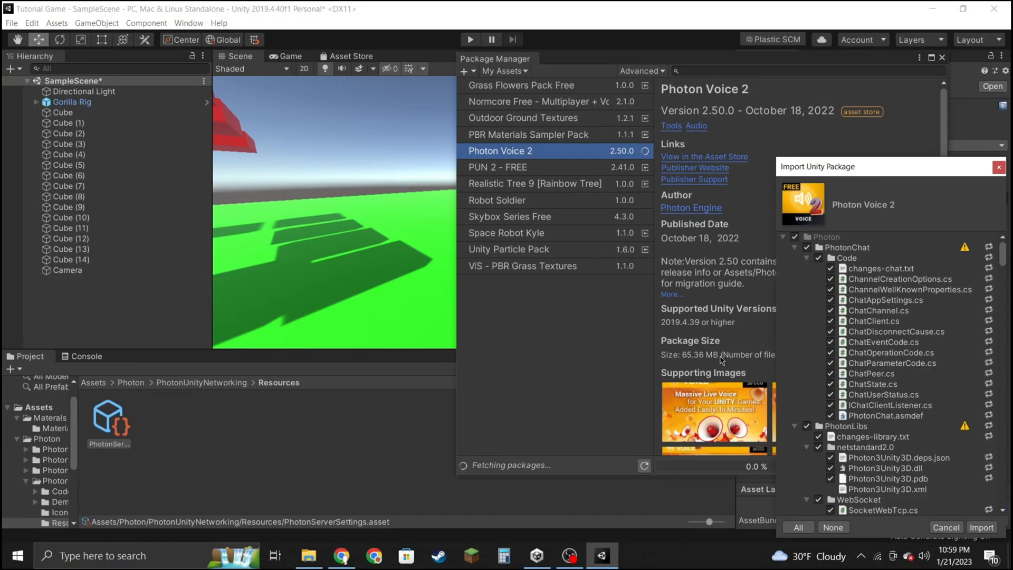
{"action": "left_click", "coordinate": [982, 528]}
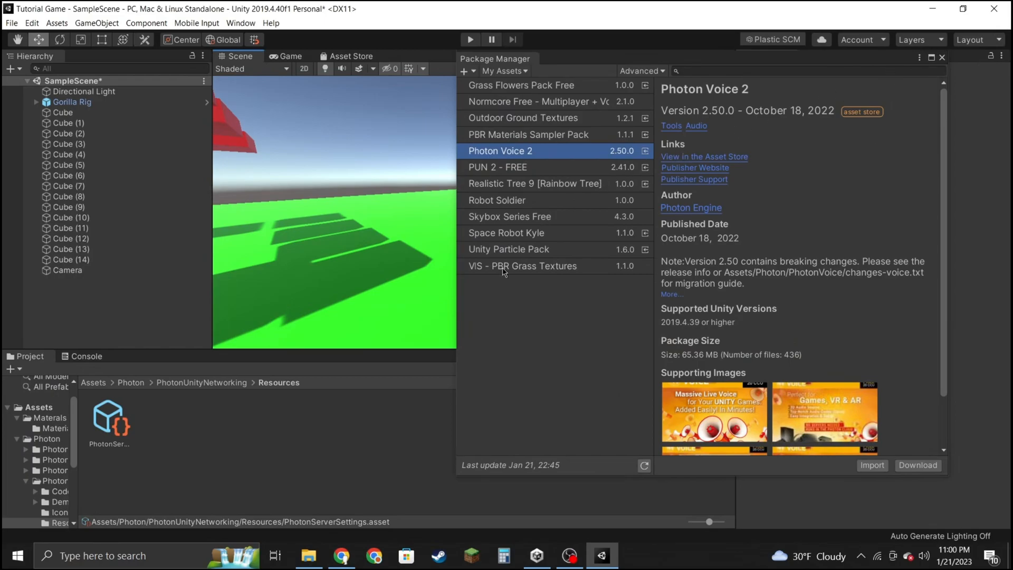
View the Space Robot Kyle asset page in Chrome, and import that package in full into the Unity project.
{"action": "left_click", "coordinate": [342, 556]}
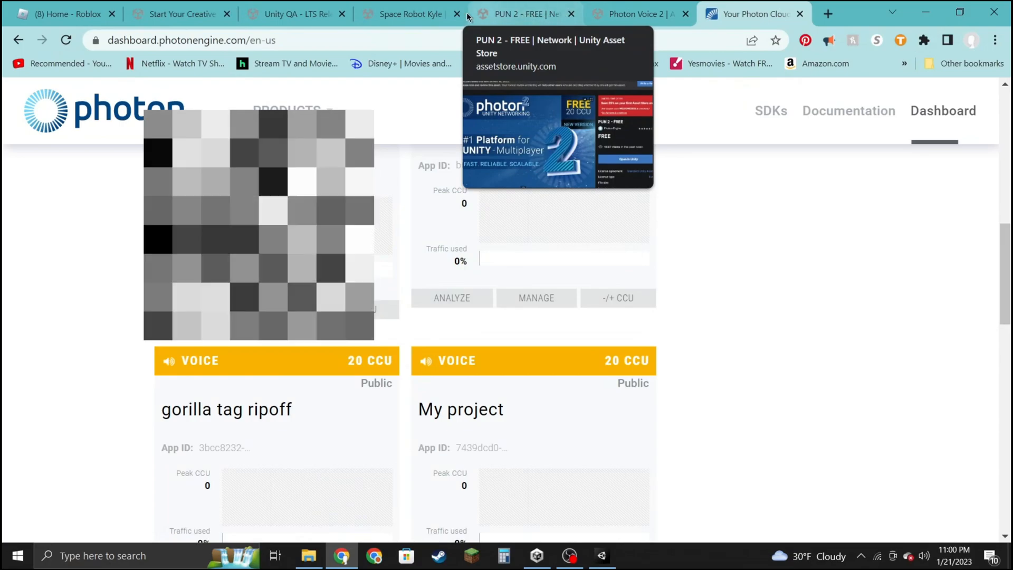
{"action": "left_click", "coordinate": [412, 14]}
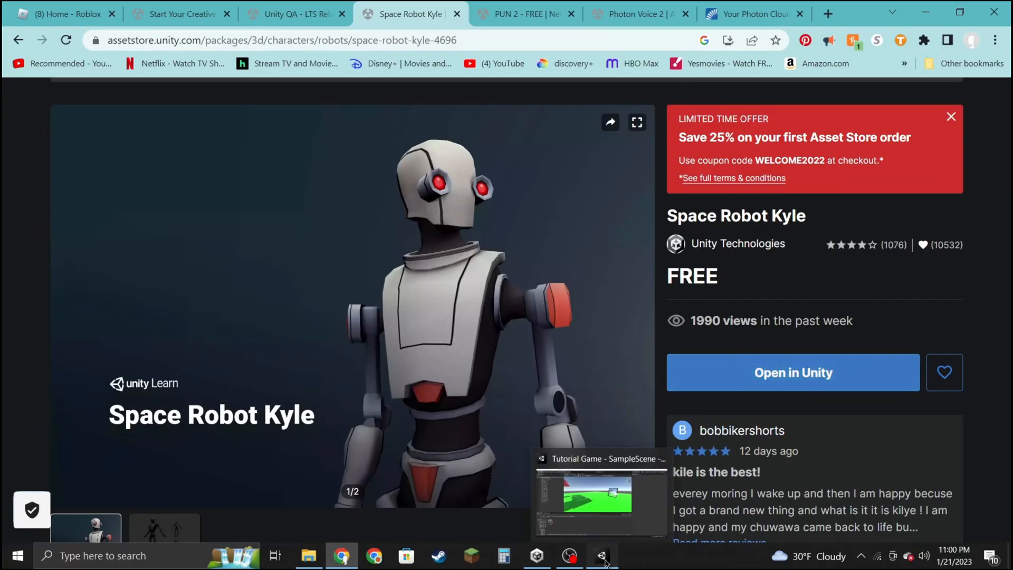
{"action": "left_click", "coordinate": [602, 556]}
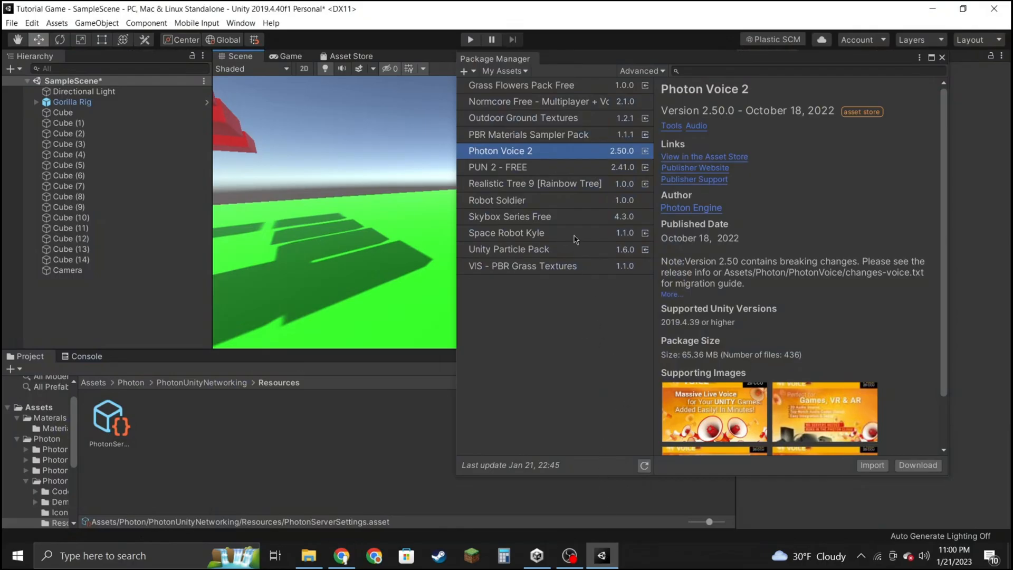
{"action": "left_click", "coordinate": [555, 233]}
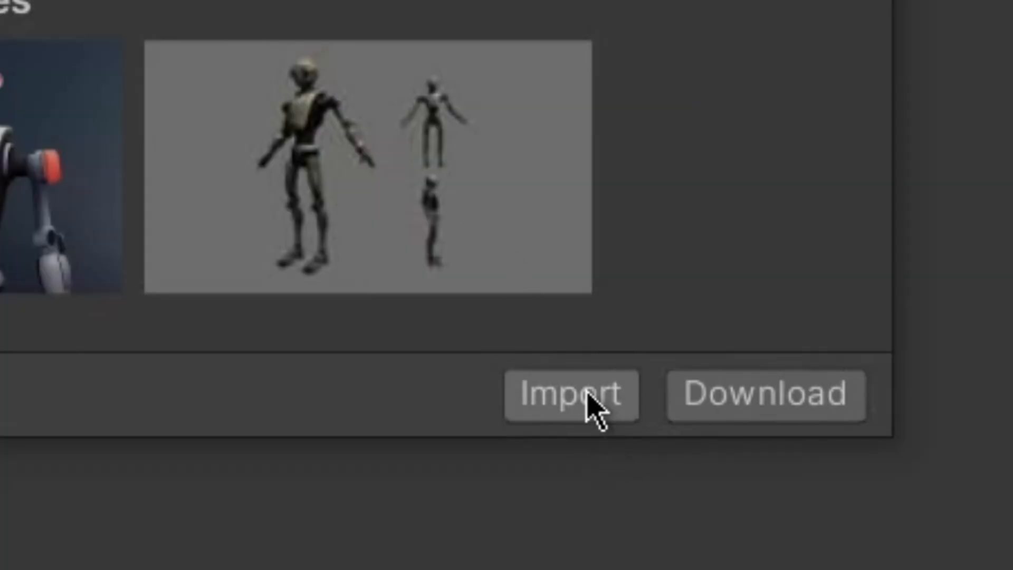
{"action": "left_click", "coordinate": [554, 403]}
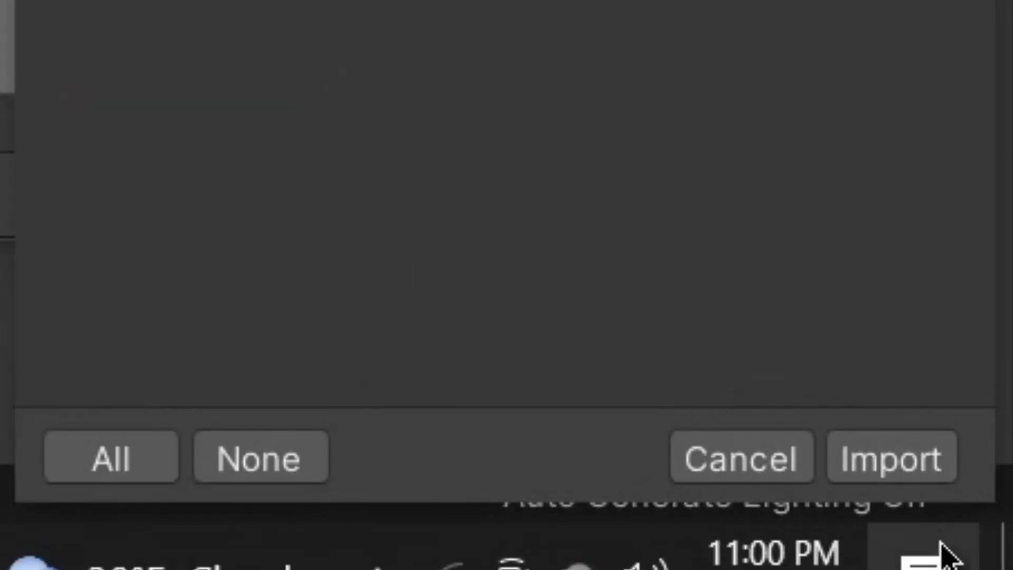
{"action": "left_click", "coordinate": [930, 478]}
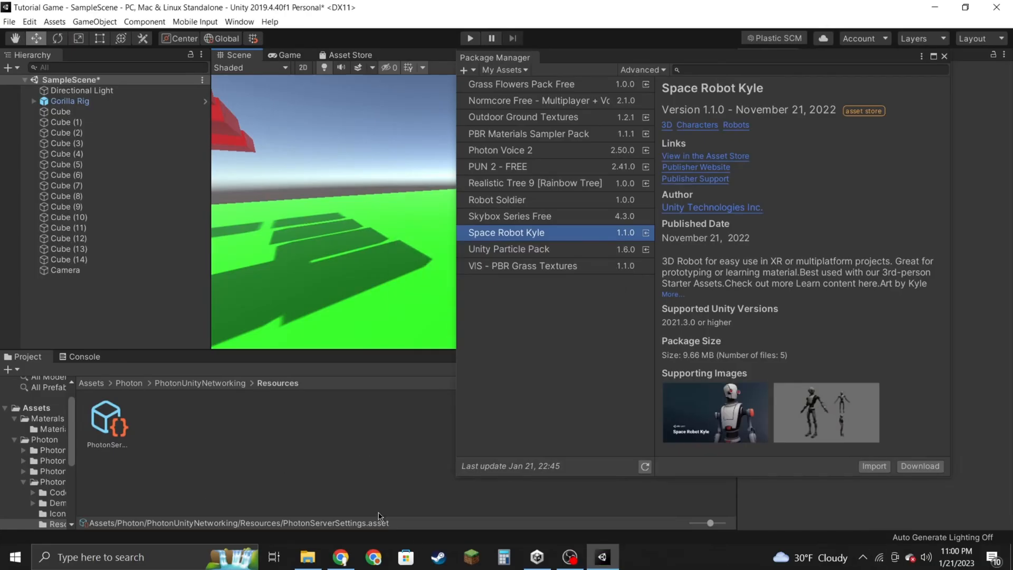
Show the root Assets folder in the project and close the Package Manager.
{"action": "left_click", "coordinate": [91, 383]}
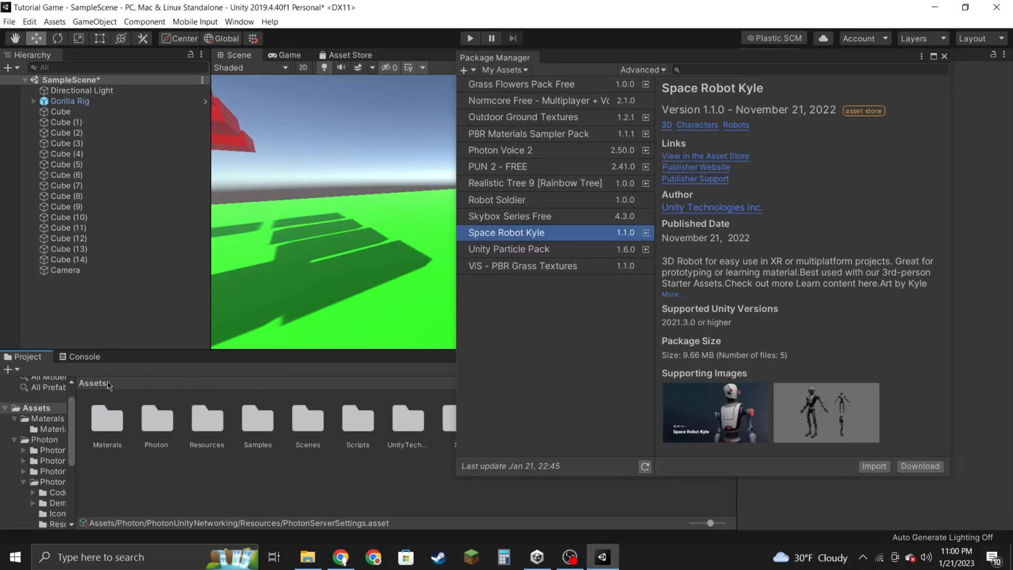
{"action": "left_click", "coordinate": [944, 56]}
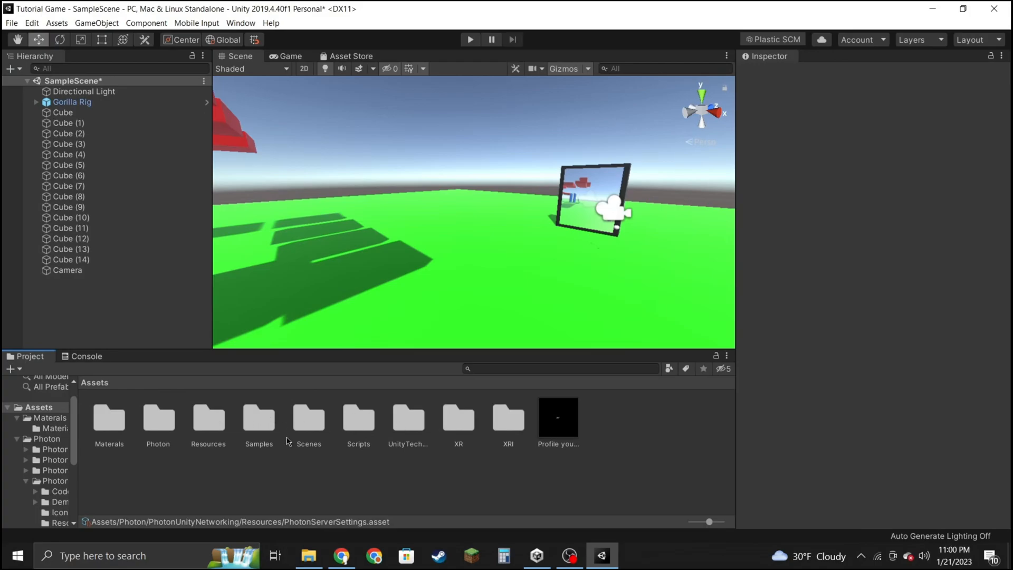
{"action": "mouse_move", "coordinate": [317, 560]}
{"action": "right_click_drag", "start_coordinate": [450, 140], "coordinate": [512, 134]}
{"action": "mouse_move", "coordinate": [342, 560]}
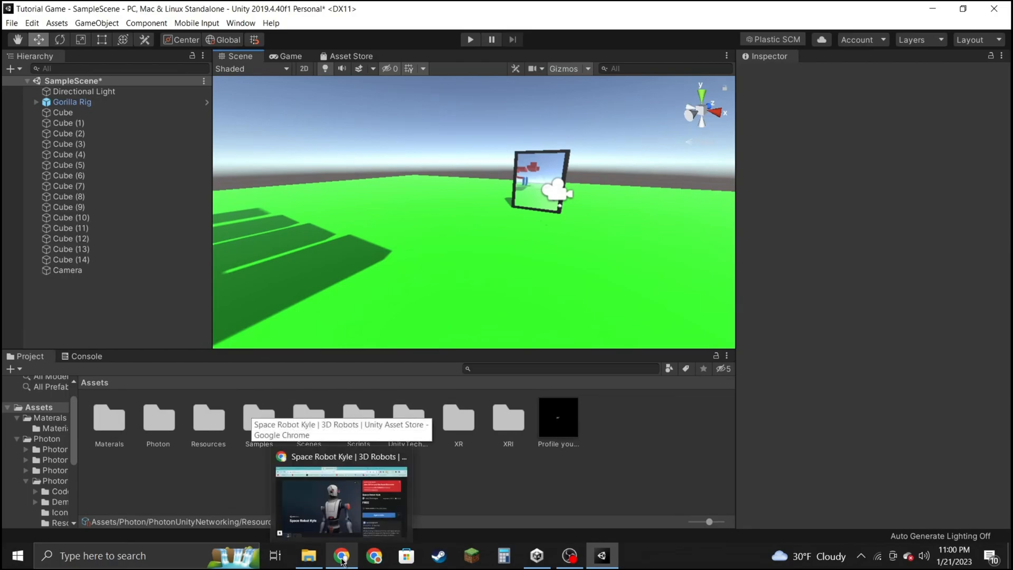
Import all files of PhotonVR_14082022.unitypackage from the Downloads folder into the Unity project.
{"action": "left_click", "coordinate": [311, 556]}
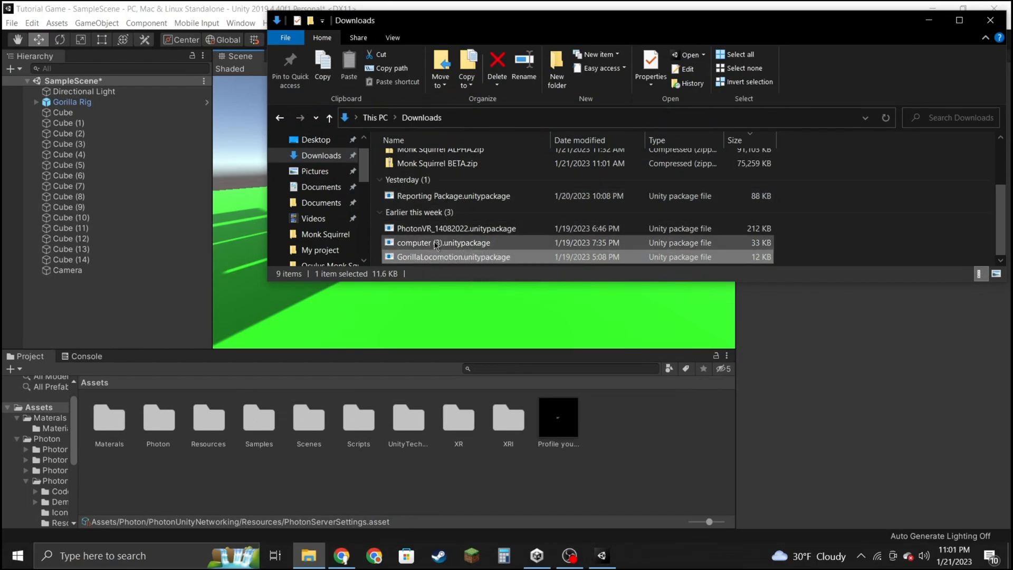
{"action": "mouse_move", "coordinate": [431, 231]}
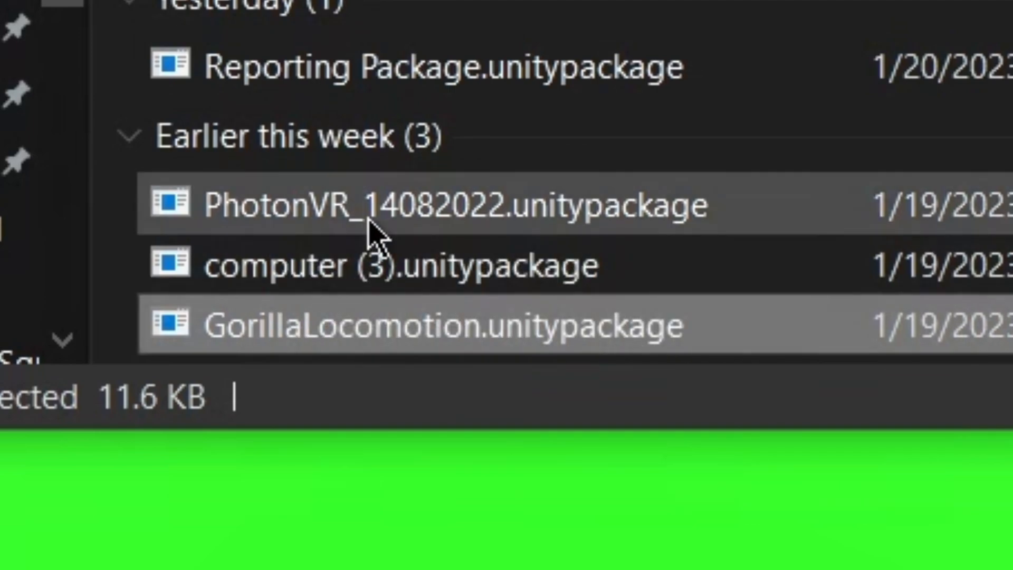
{"action": "double_click", "coordinate": [373, 227]}
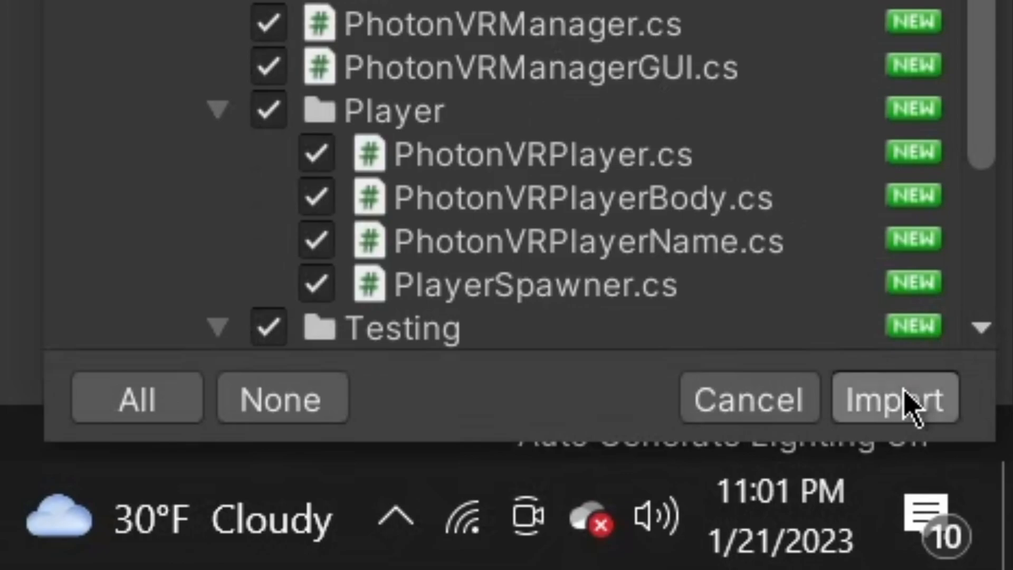
{"action": "left_click", "coordinate": [985, 527]}
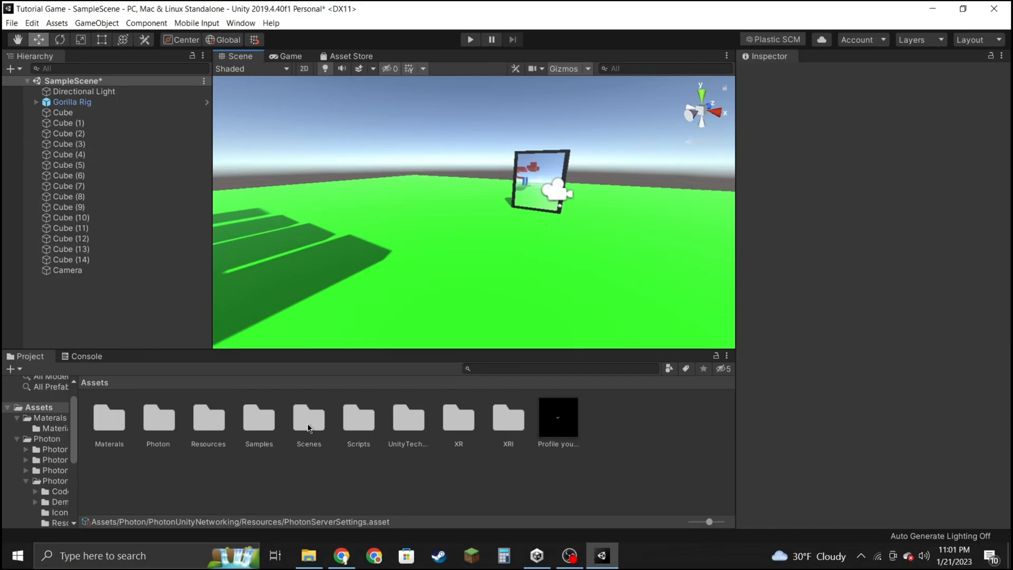
Open the Player prefab in Assets/Resources/PhotonVR, import the TMP Essentials and close the TMP Importer.
{"action": "double_click", "coordinate": [208, 431]}
{"action": "left_click", "coordinate": [94, 384]}
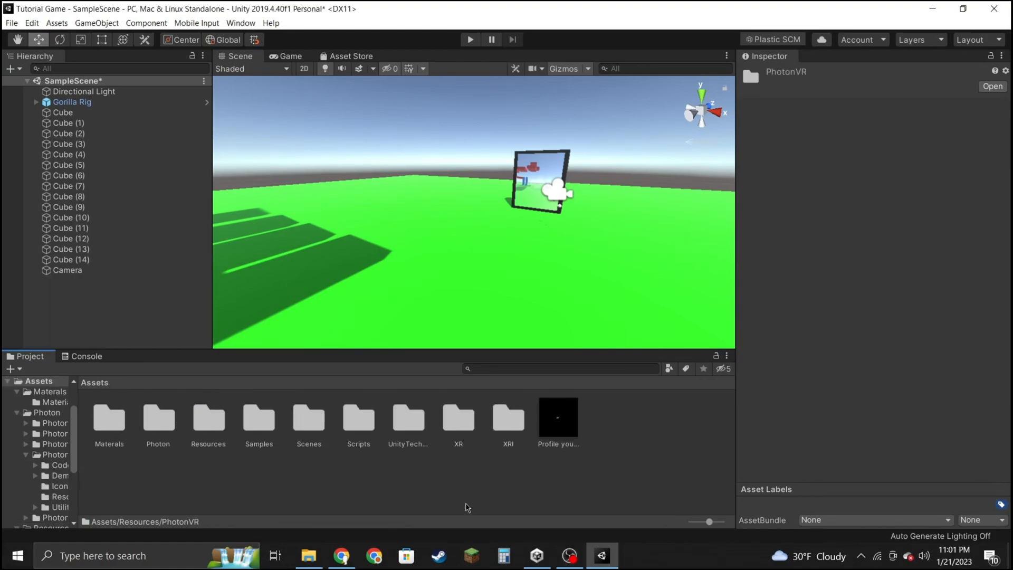
{"action": "double_click", "coordinate": [210, 429]}
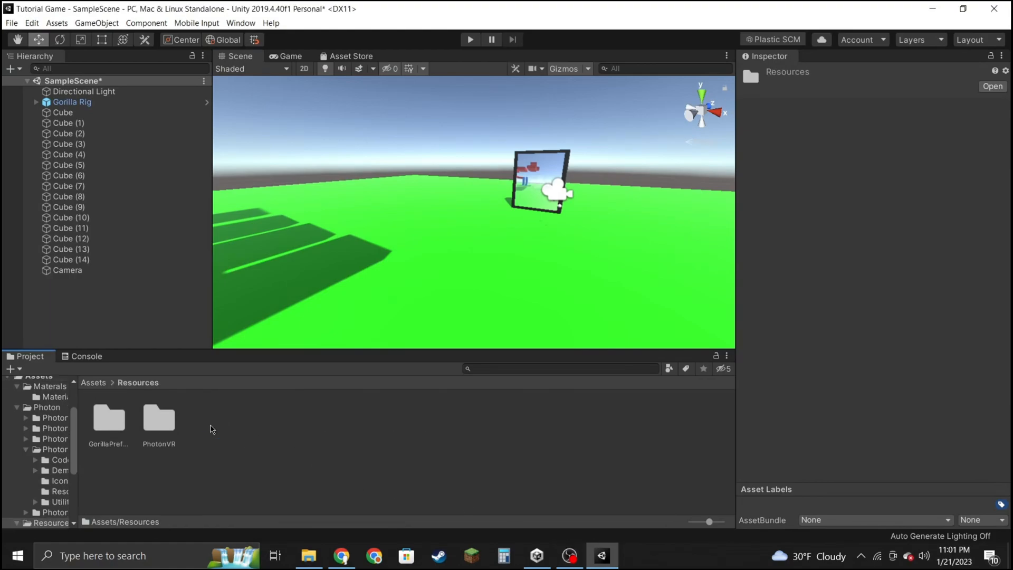
{"action": "double_click", "coordinate": [152, 426]}
{"action": "double_click", "coordinate": [272, 426]}
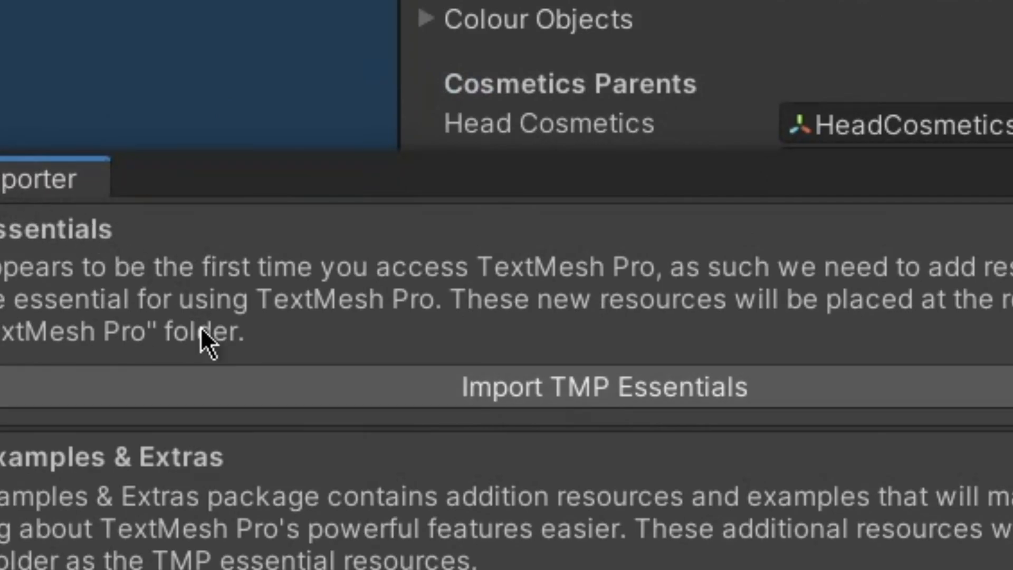
{"action": "left_click", "coordinate": [163, 377]}
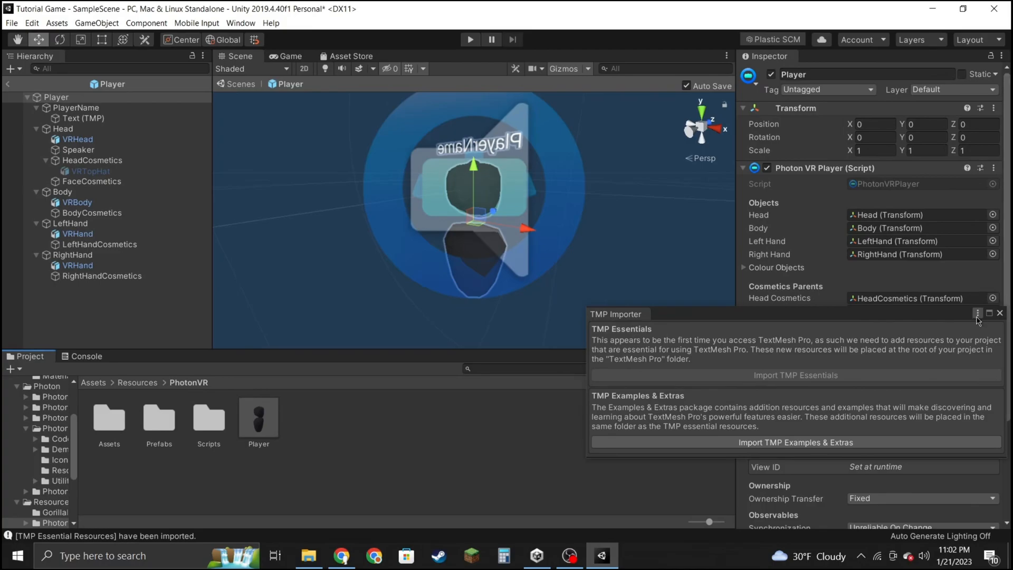
{"action": "left_click", "coordinate": [1000, 314]}
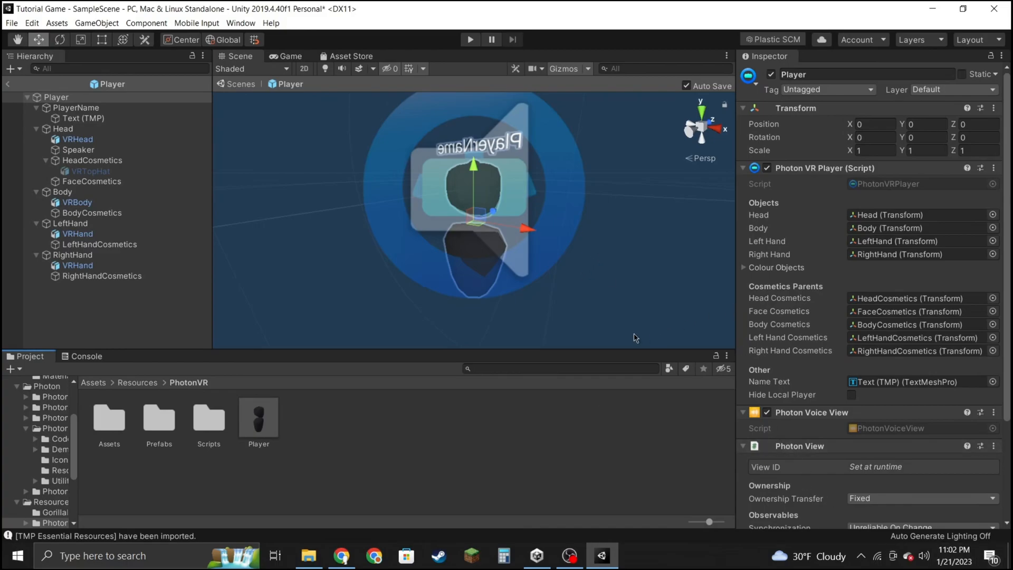
Examine the Player prefab's model from several angles and inspect the components of its Head object.
{"action": "left_click_drag", "start_coordinate": [574, 247], "coordinate": [439, 214], "text": "alt"}
{"action": "right_click_drag", "start_coordinate": [440, 214], "coordinate": [295, 180]}
{"action": "key", "text": "w"}
{"action": "right_click_drag", "start_coordinate": [507, 211], "coordinate": [673, 323]}
{"action": "key", "text": "s"}
{"action": "left_click", "coordinate": [671, 285]}
{"action": "key", "text": "w"}
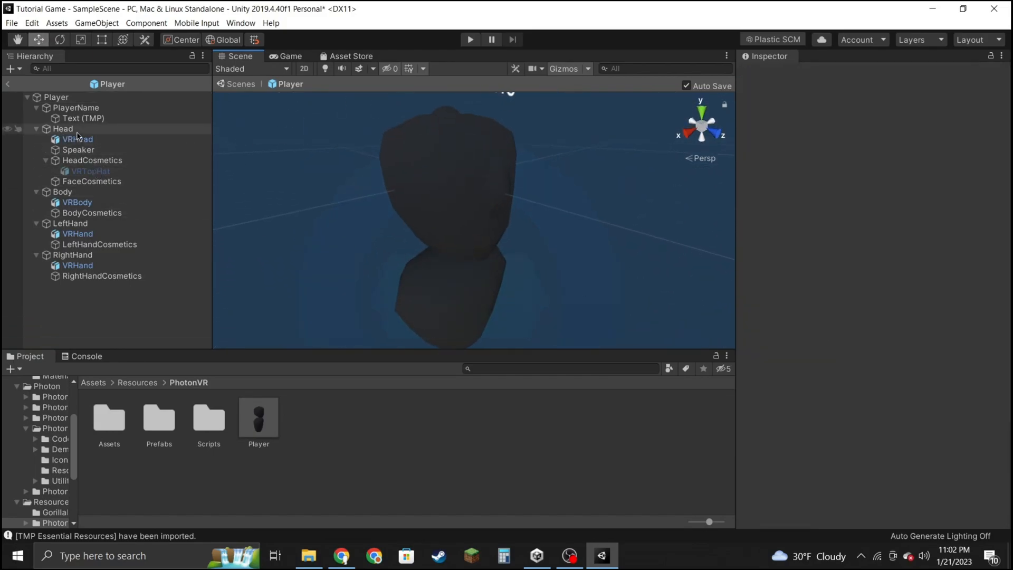
{"action": "left_click", "coordinate": [62, 128]}
{"action": "right_click_drag", "start_coordinate": [280, 192], "coordinate": [335, 158]}
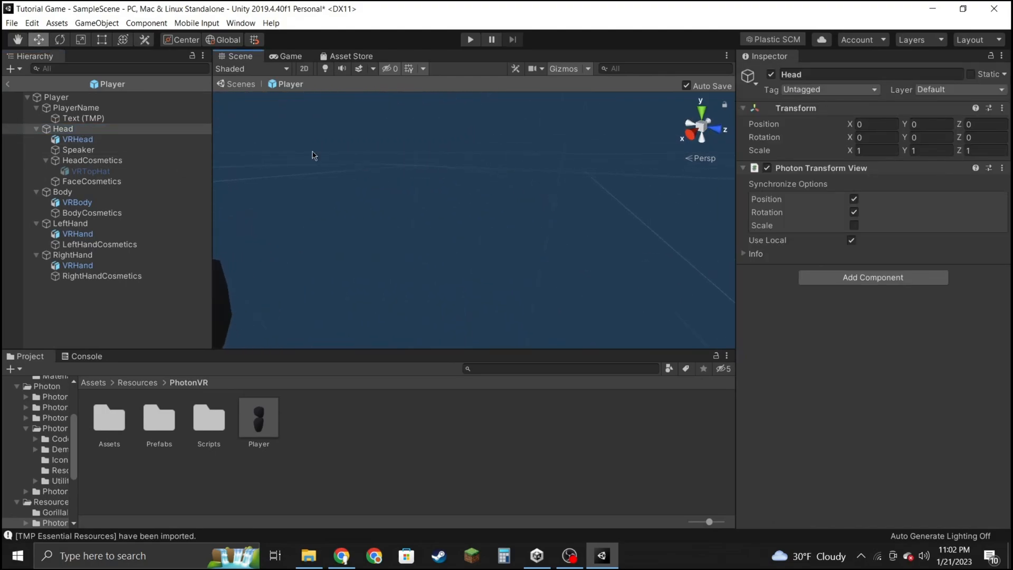
Place the robot prefab from Assets/UnityTechnologies/SpaceRobotKyle/Prefabs in the Player prefab and select its child object.
{"action": "left_click", "coordinate": [133, 382]}
{"action": "left_click", "coordinate": [95, 382]}
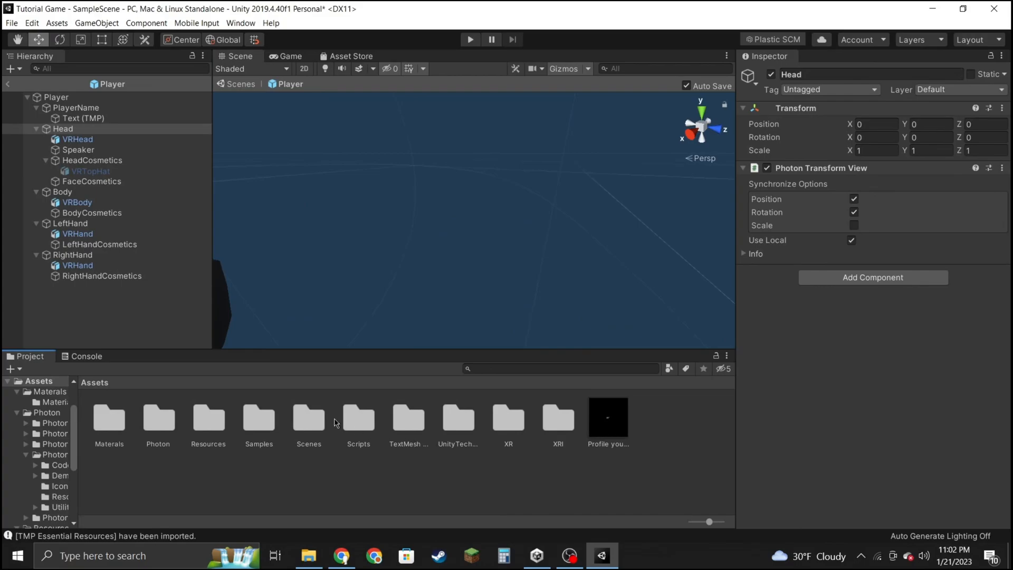
{"action": "double_click", "coordinate": [358, 430]}
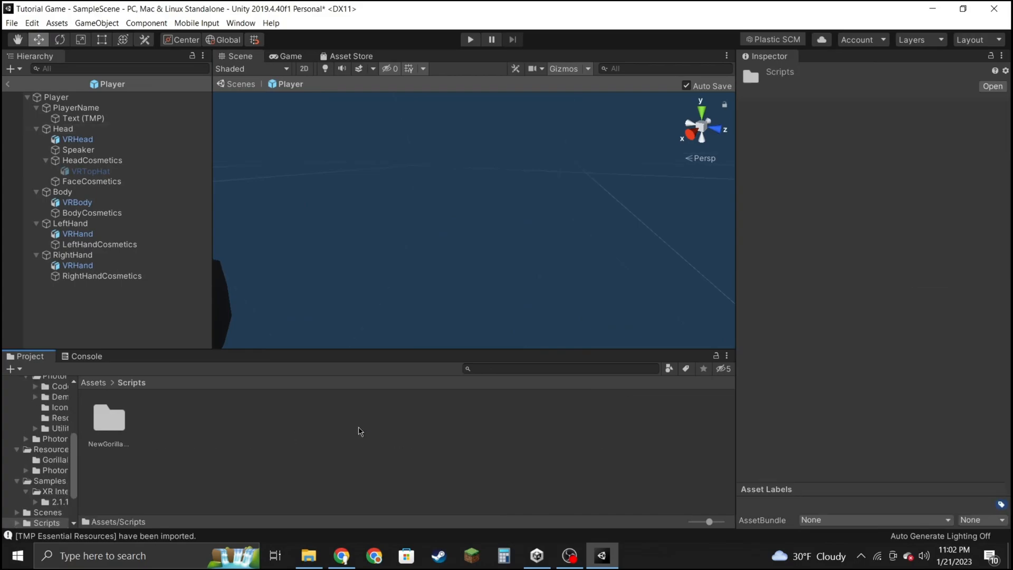
{"action": "left_click", "coordinate": [94, 382]}
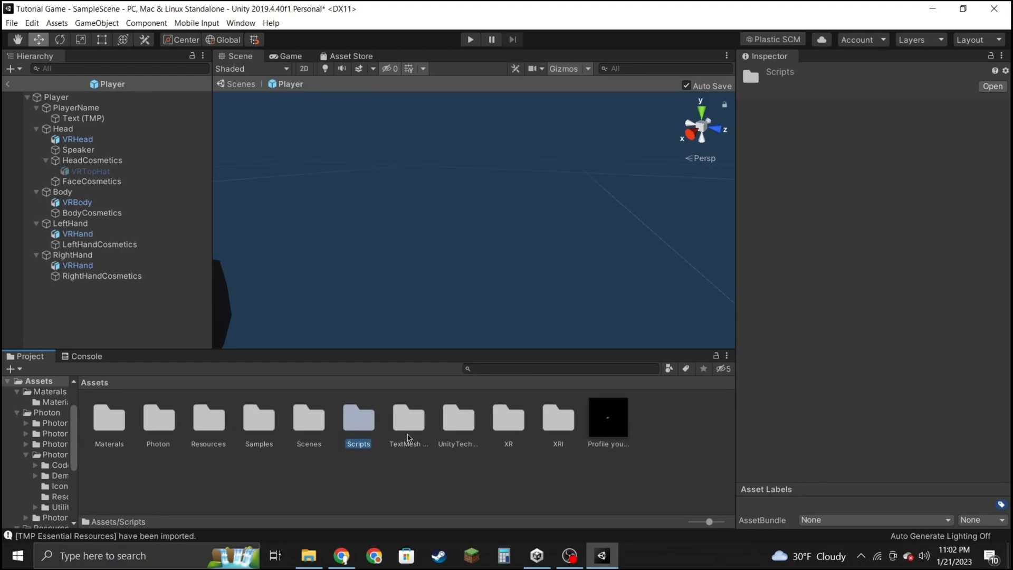
{"action": "double_click", "coordinate": [457, 436]}
{"action": "double_click", "coordinate": [117, 420]}
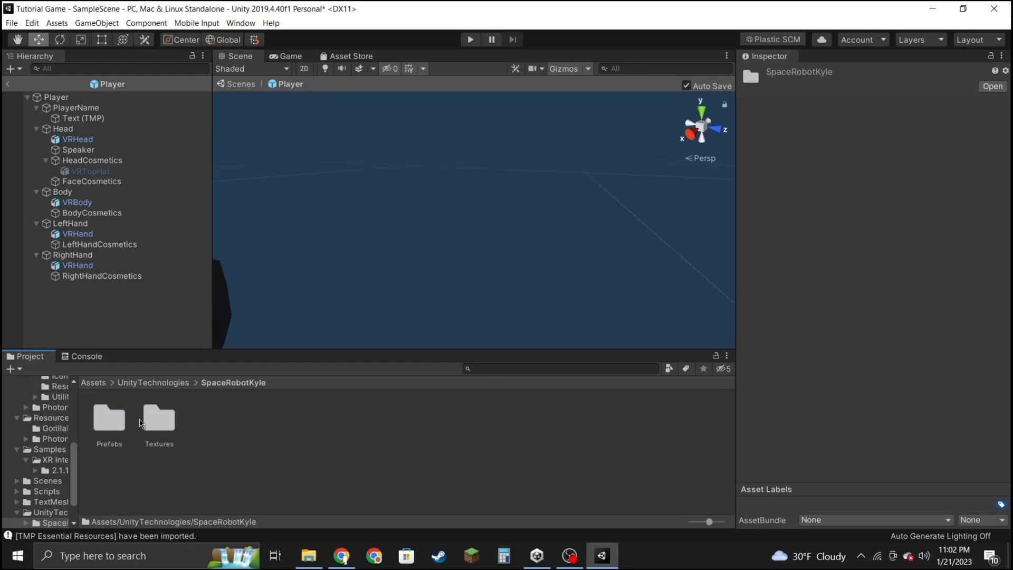
{"action": "double_click", "coordinate": [109, 419]}
{"action": "left_click_drag", "start_coordinate": [108, 417], "coordinate": [470, 184]}
{"action": "left_click", "coordinate": [36, 287]}
{"action": "left_click", "coordinate": [73, 298]}
Apply the first asset of a SpaceRobotKyle subfolder to the robot model in the scene.
{"action": "left_click", "coordinate": [228, 383]}
{"action": "double_click", "coordinate": [209, 419]}
{"action": "left_click_drag", "start_coordinate": [109, 418], "coordinate": [525, 175]}
{"action": "left_click", "coordinate": [230, 383]}
Select the robot and adjust its position relative to the Player prefab's existing head and body.
{"action": "left_click", "coordinate": [73, 287]}
{"action": "left_click_drag", "start_coordinate": [459, 177], "coordinate": [411, 195]}
{"action": "scroll", "coordinate": [496, 264], "scroll_direction": "up", "scroll_amount": 5}
{"action": "left_click_drag", "start_coordinate": [495, 264], "coordinate": [527, 279]}
{"action": "right_click_drag", "start_coordinate": [496, 265], "coordinate": [411, 260]}
{"action": "left_click_drag", "start_coordinate": [411, 259], "coordinate": [411, 269]}
{"action": "right_click_drag", "start_coordinate": [411, 269], "coordinate": [423, 296]}
{"action": "mouse_move", "coordinate": [427, 284]}
{"action": "left_mouse_down"}
{"action": "mouse_move", "coordinate": [385, 296]}
{"action": "mouse_move", "coordinate": [411, 289]}
{"action": "left_mouse_up"}
{"action": "scroll", "coordinate": [422, 264], "scroll_direction": "up", "scroll_amount": 4}
{"action": "right_click_drag", "start_coordinate": [448, 264], "coordinate": [581, 253]}
Expand the robot's hierarchy and set the scale of two neighbouring nested child objects to 0, 0, 0.
{"action": "left_click", "coordinate": [46, 307]}
{"action": "left_click", "coordinate": [78, 328]}
{"action": "left_click", "coordinate": [56, 318]}
{"action": "left_click", "coordinate": [100, 329]}
{"action": "left_click", "coordinate": [887, 150]}
{"action": "type", "text": "0\t0\t0"}
{"action": "left_click", "coordinate": [101, 339]}
{"action": "left_click", "coordinate": [881, 151]}
{"action": "type", "text": "0\t0\t0"}
Collapse the robot's hierarchy and return to the root Assets folder.
{"action": "left_click", "coordinate": [46, 308]}
{"action": "left_click", "coordinate": [34, 291]}
{"action": "left_click", "coordinate": [93, 383]}
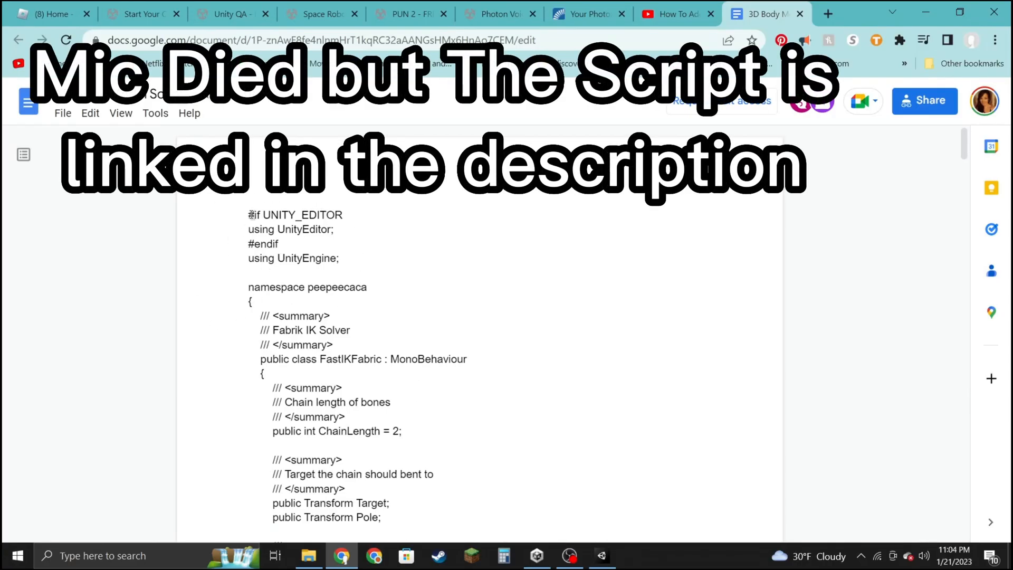
Select all the code in the 3D Body Model Script document and copy it.
{"action": "left_click_drag", "start_coordinate": [249, 215], "coordinate": [352, 531]}
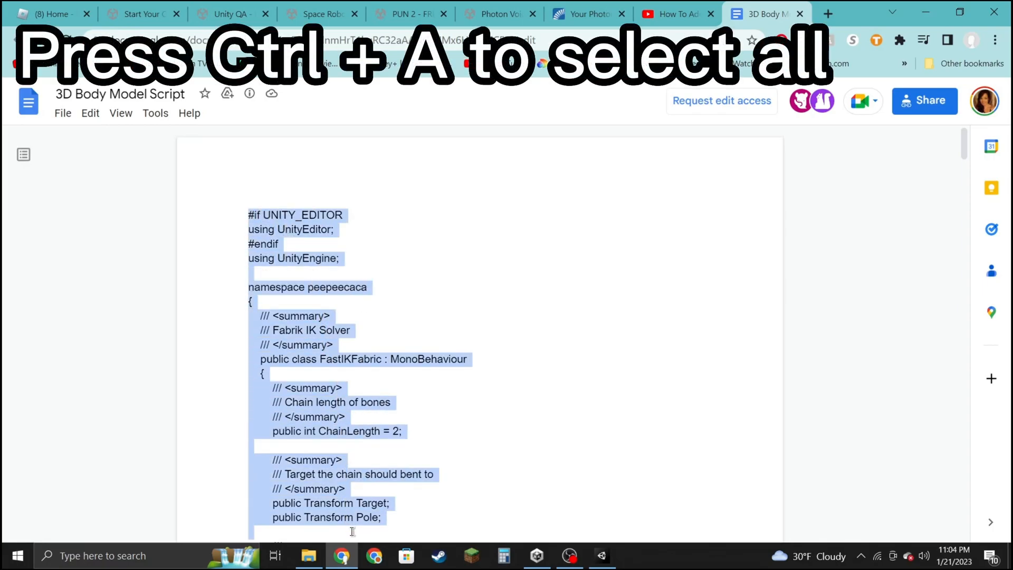
{"action": "scroll", "coordinate": [449, 348], "scroll_direction": "down", "scroll_amount": 2}
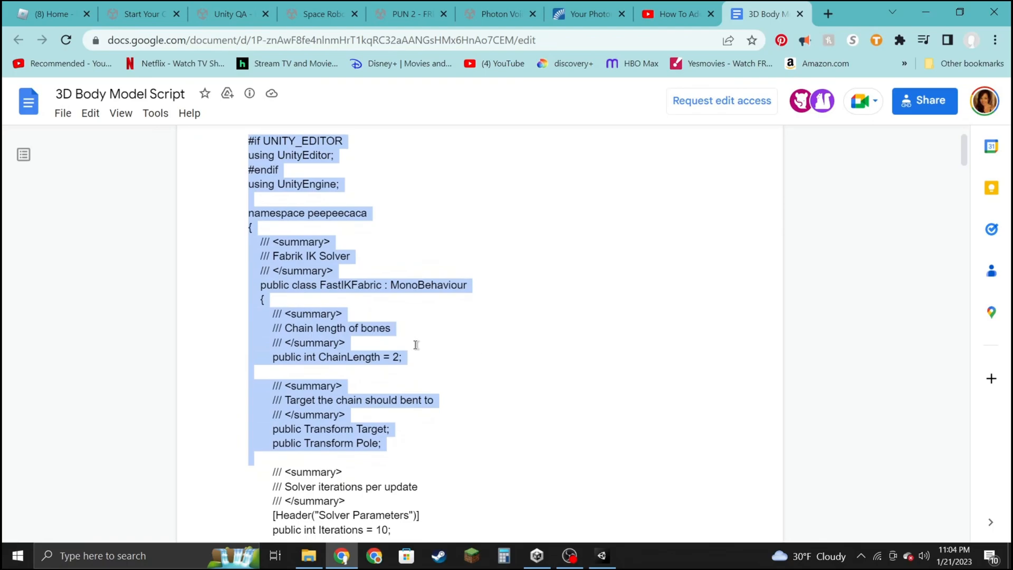
{"action": "key", "text": "ctrl+a"}
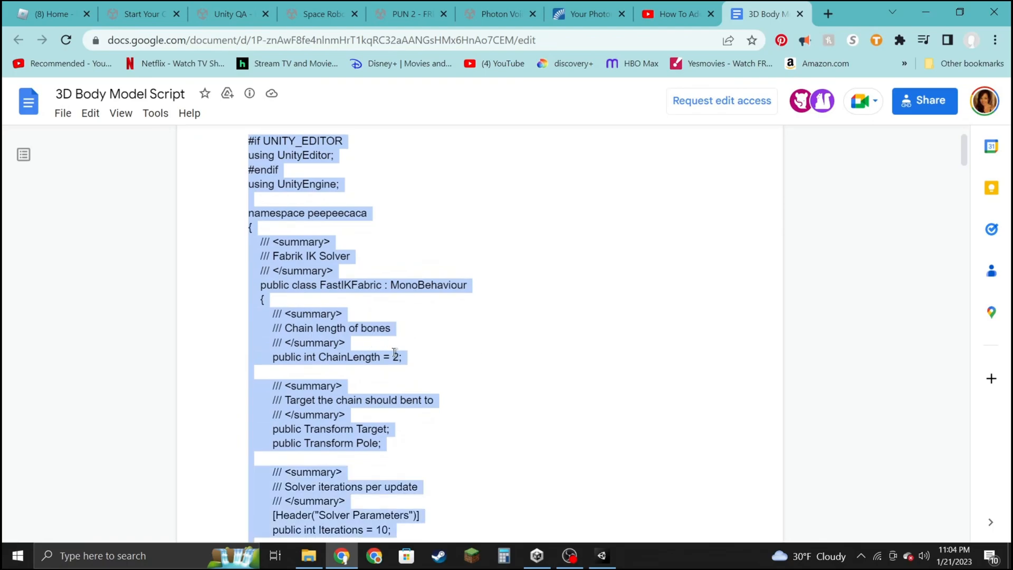
{"action": "right_click", "coordinate": [341, 339]}
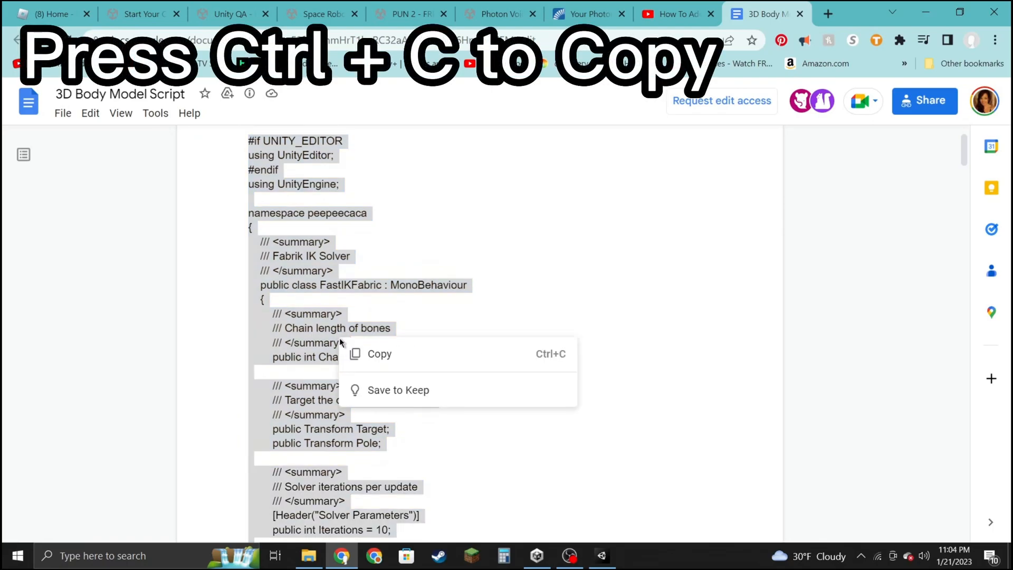
{"action": "left_click", "coordinate": [372, 355]}
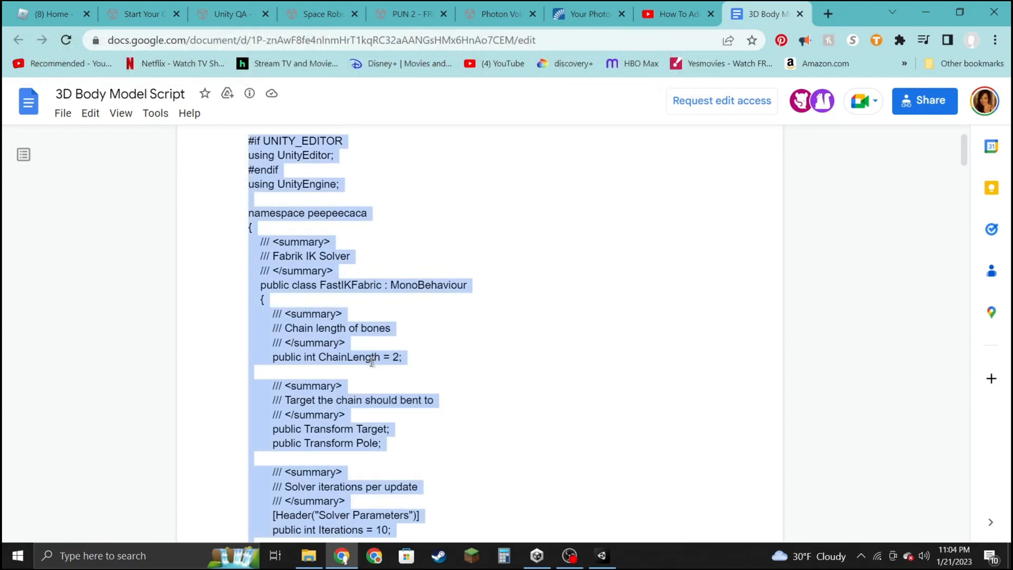
Switch to Unity and create a C# script named FastIKFabric in the Assets Scripts folder.
{"action": "left_click", "coordinate": [601, 555]}
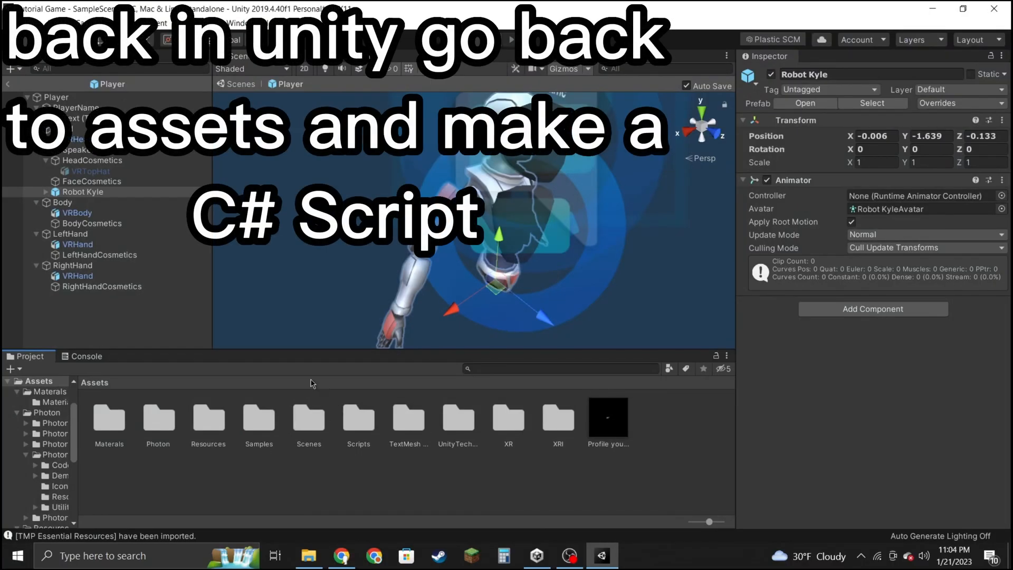
{"action": "double_click", "coordinate": [353, 427]}
{"action": "right_click", "coordinate": [213, 431]}
{"action": "mouse_move", "coordinate": [296, 136]}
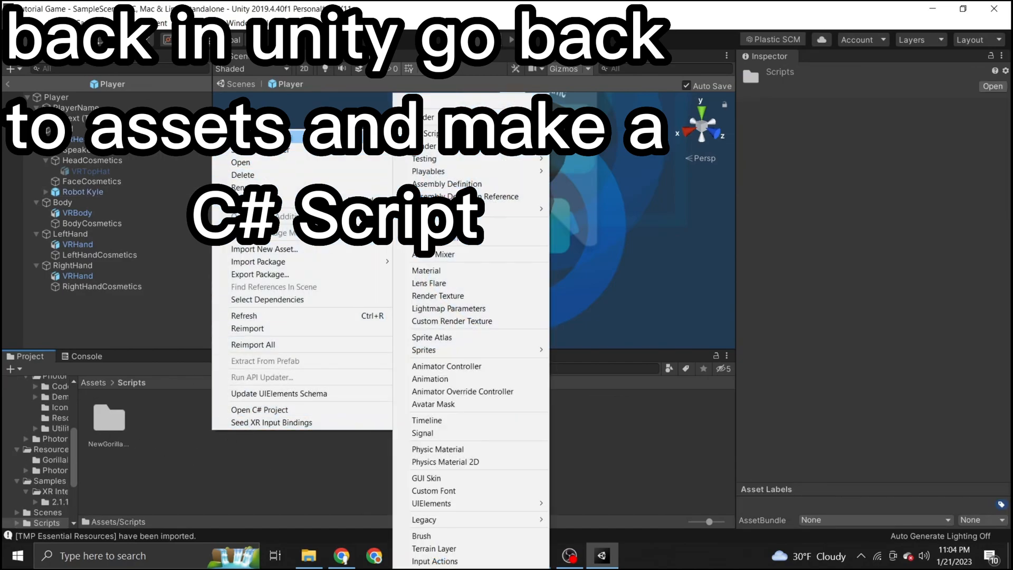
{"action": "left_click", "coordinate": [430, 133]}
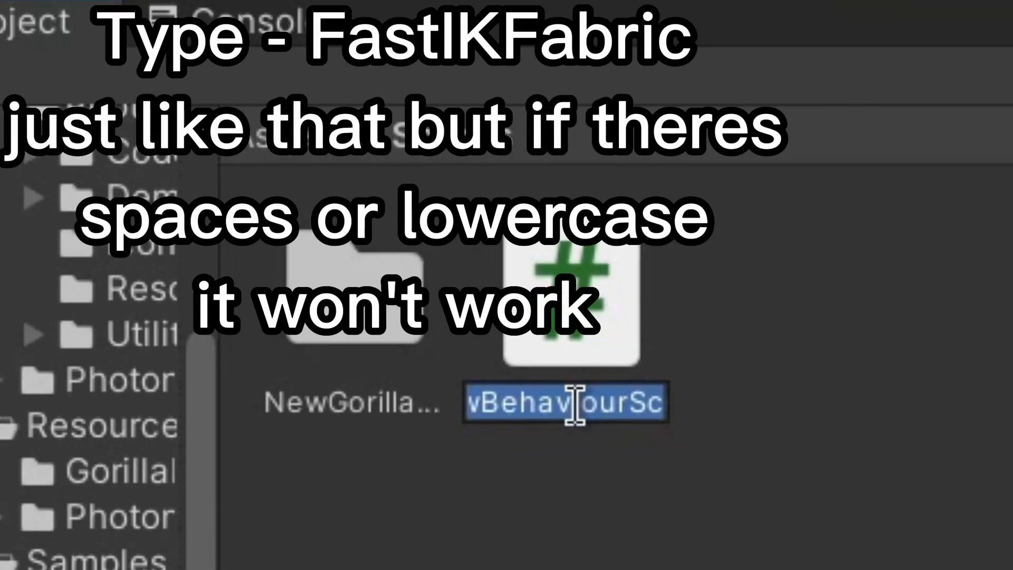
{"action": "type", "text": "Fast"}
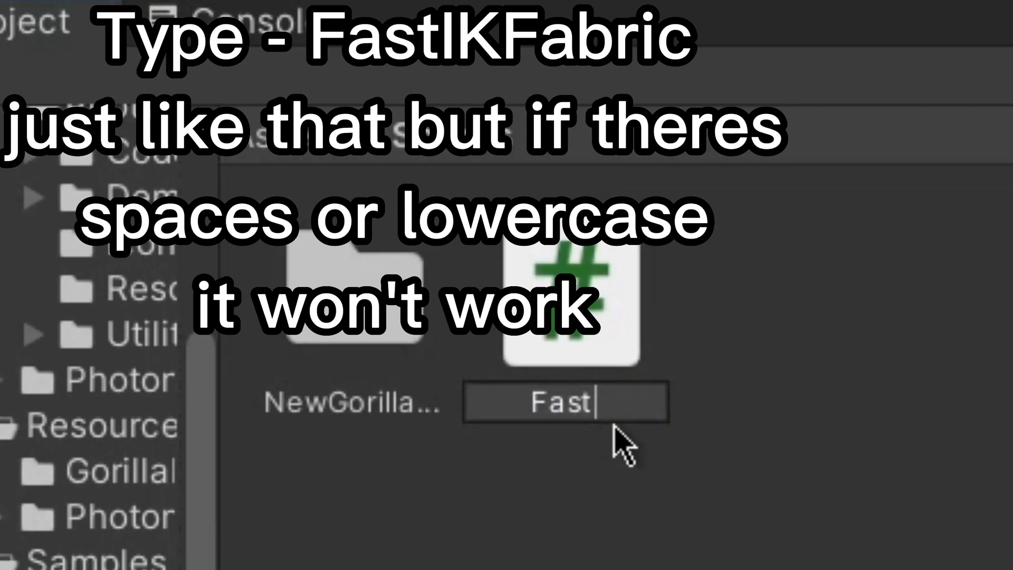
{"action": "type", "text": "IKFabric"}
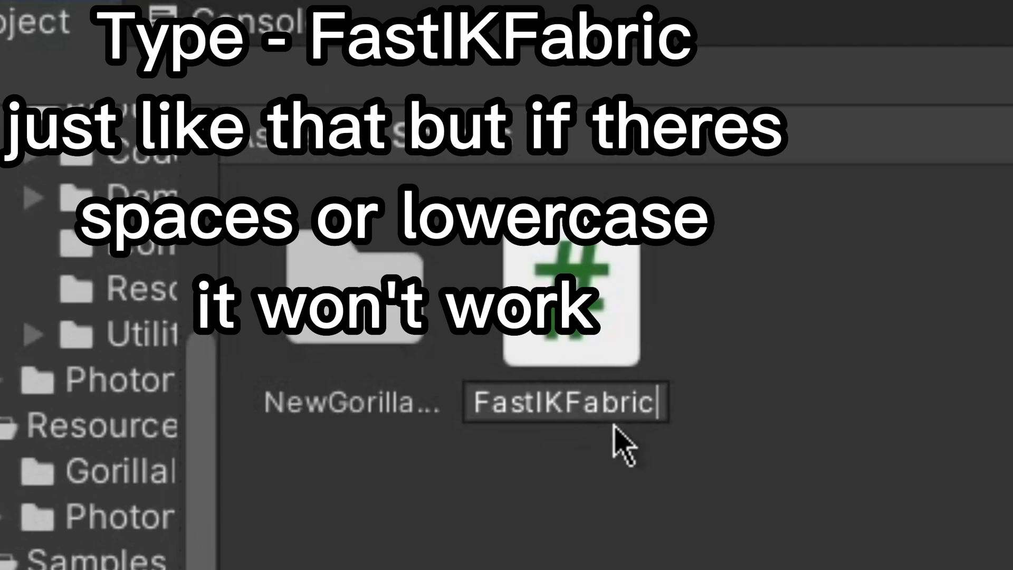
{"action": "key", "text": "Return"}
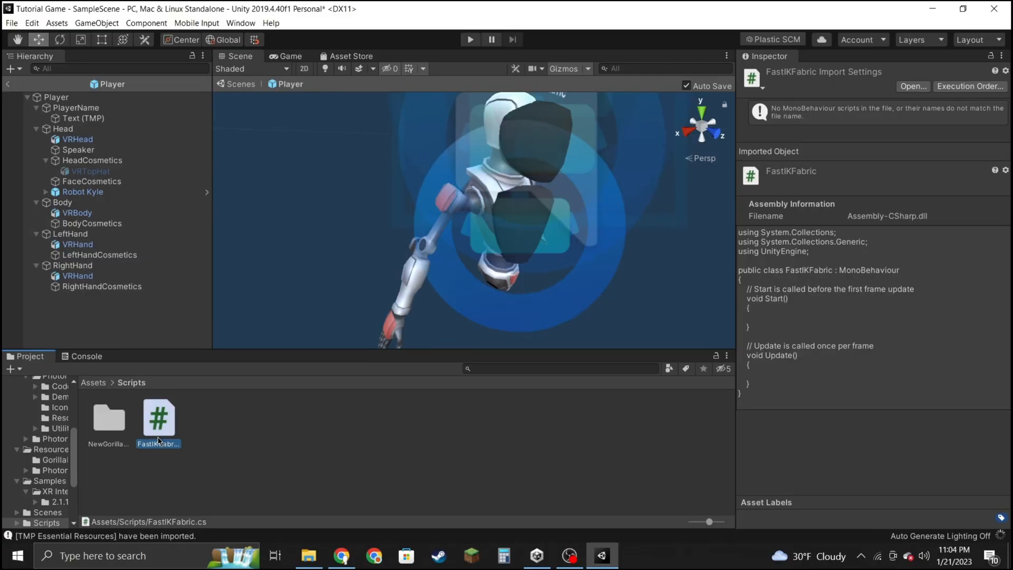
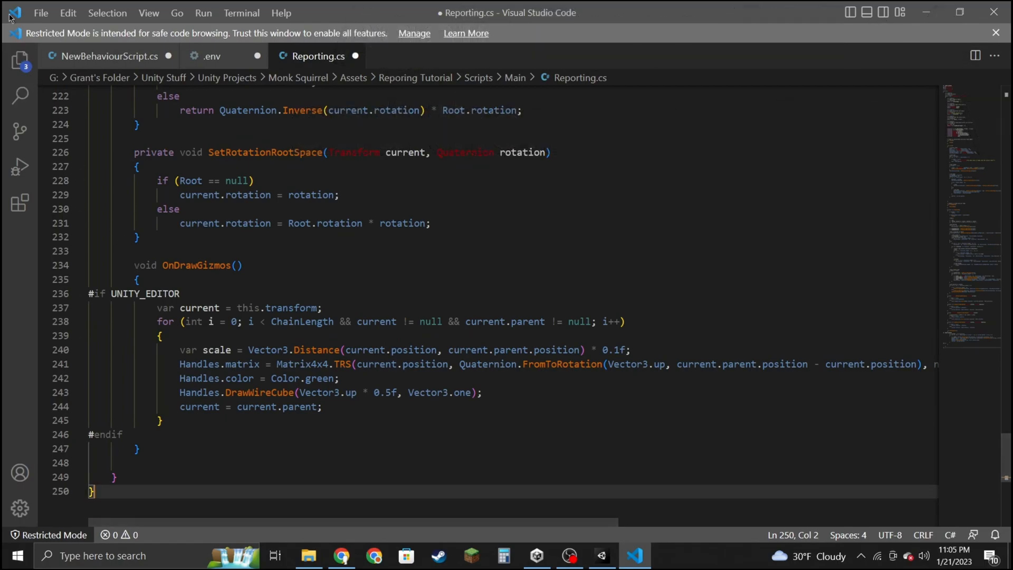
Save the script file containing the pasted IK solver code in Visual Studio Code.
{"action": "left_click", "coordinate": [41, 13]}
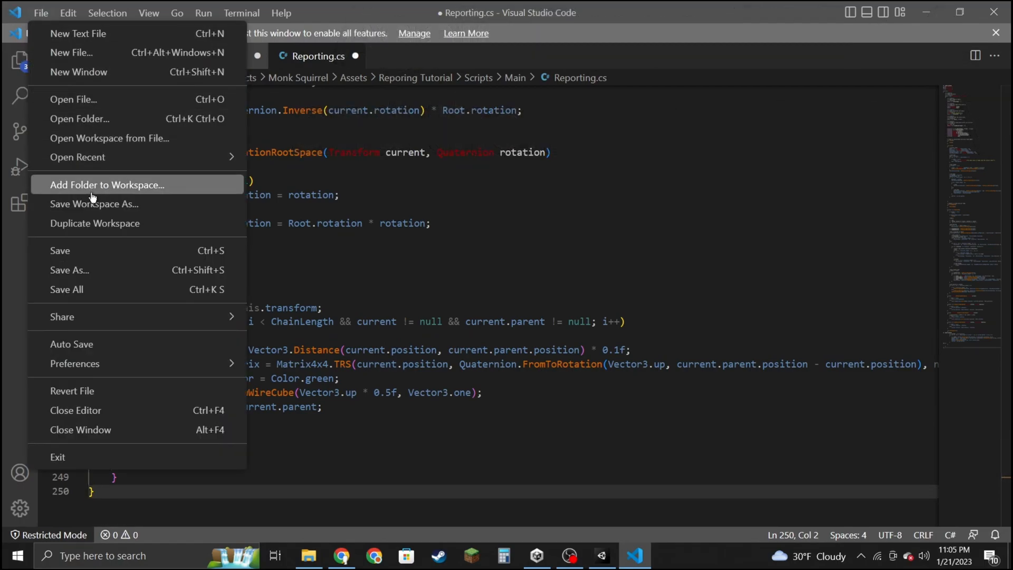
{"action": "left_click", "coordinate": [61, 250]}
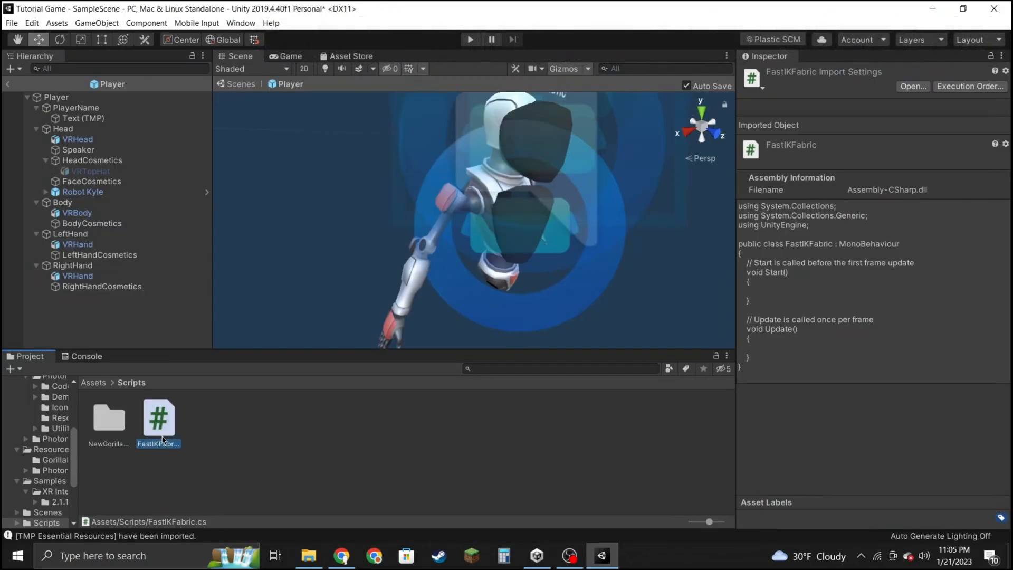
Expand Robot Kyle's skeleton under Root and Ribs through both arm chains down to the left and right wrist joints.
{"action": "left_click", "coordinate": [46, 192]}
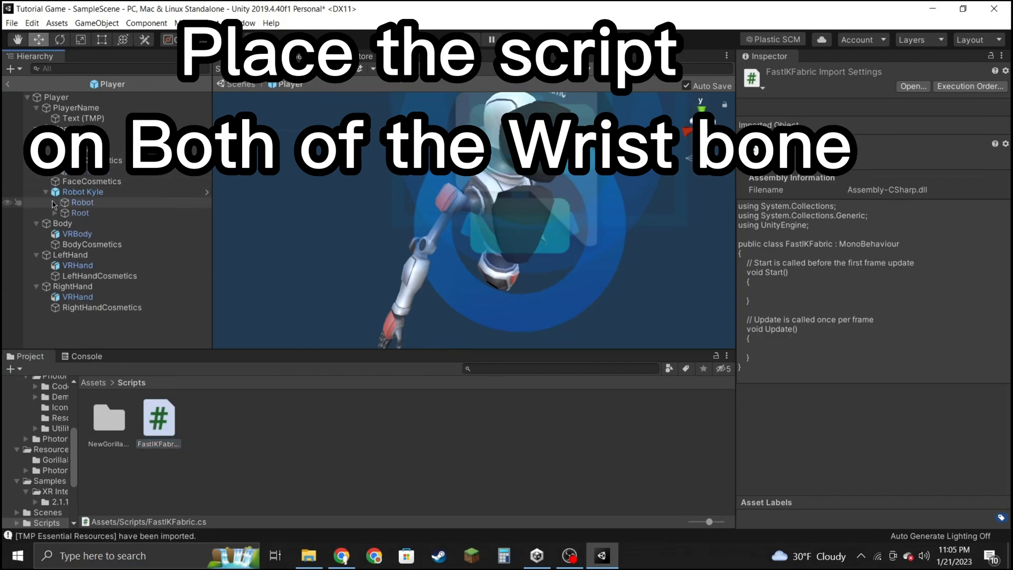
{"action": "left_click", "coordinate": [56, 213]}
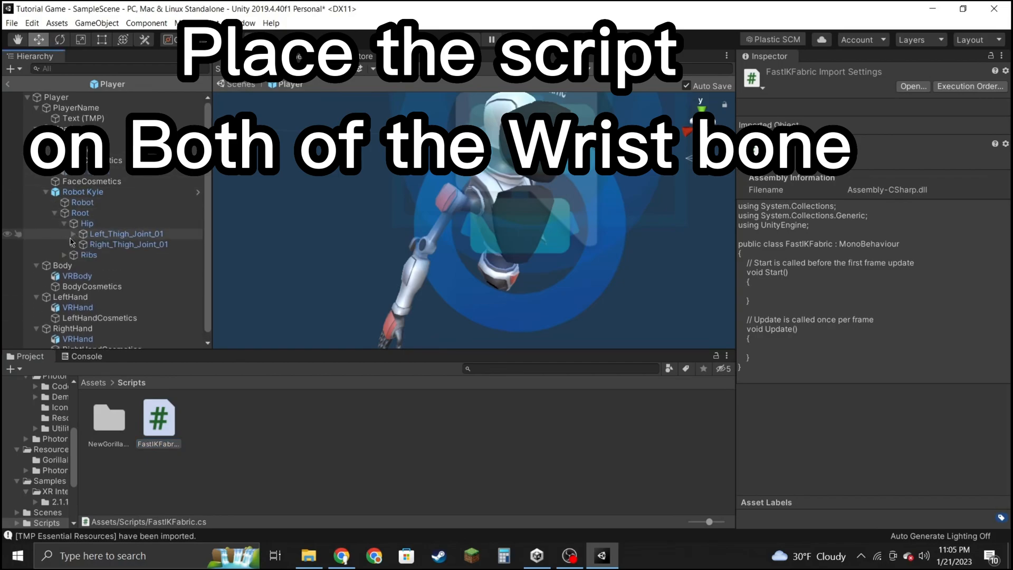
{"action": "left_click", "coordinate": [64, 223]}
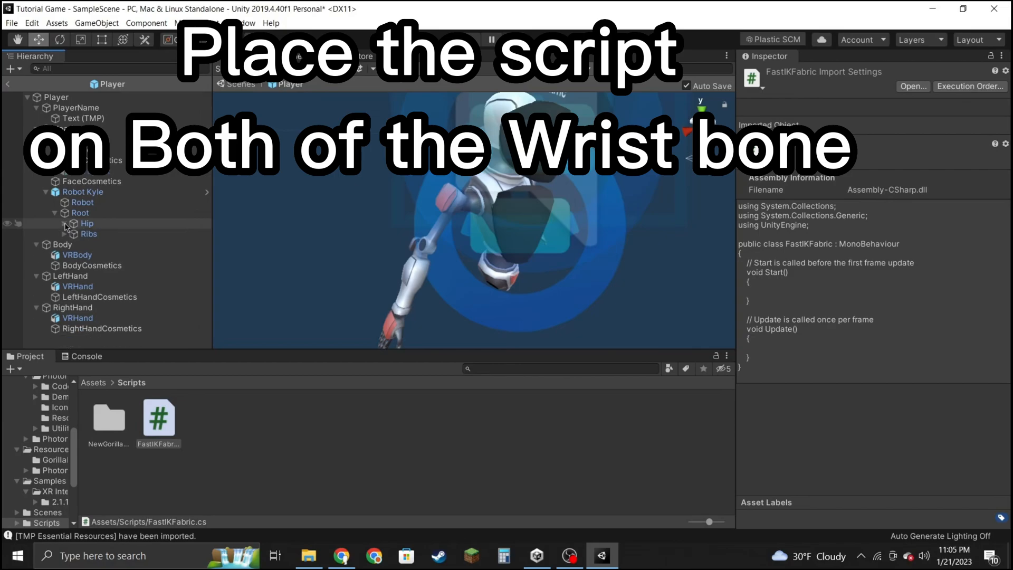
{"action": "left_click", "coordinate": [64, 234]}
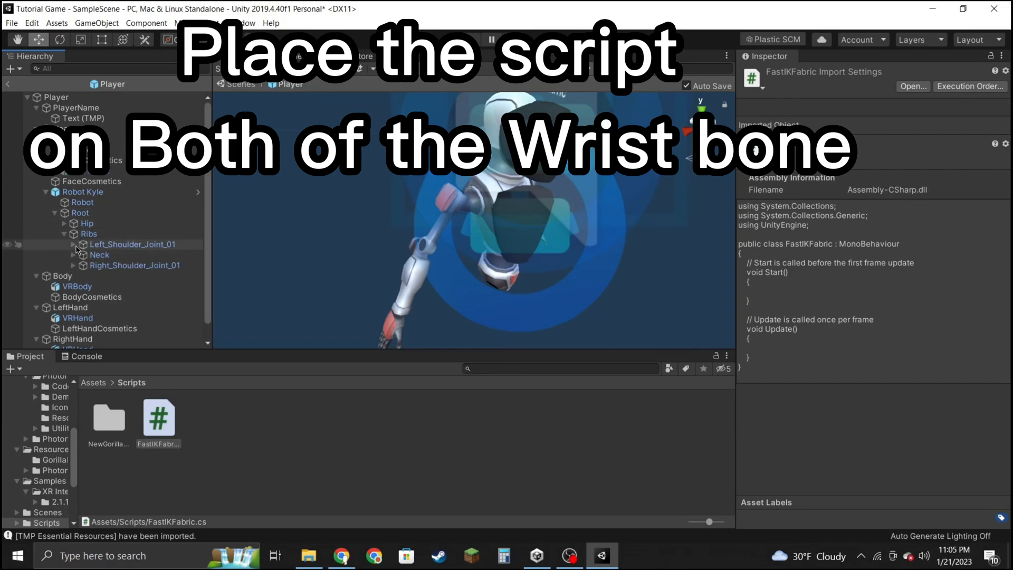
{"action": "left_click", "coordinate": [73, 244]}
{"action": "left_click", "coordinate": [82, 255]}
{"action": "left_click", "coordinate": [73, 286]}
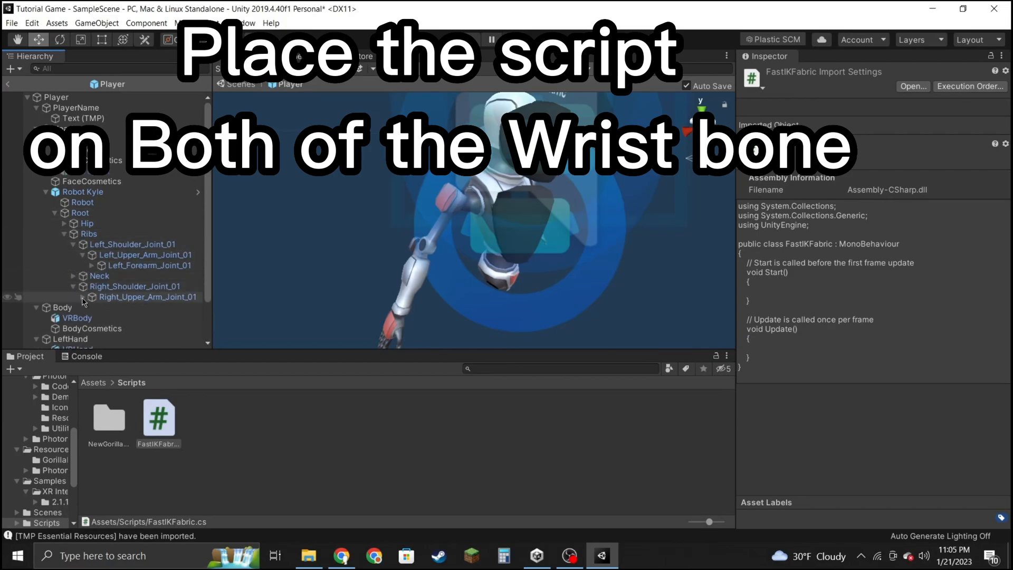
{"action": "left_click", "coordinate": [89, 297]}
{"action": "left_click", "coordinate": [83, 297]}
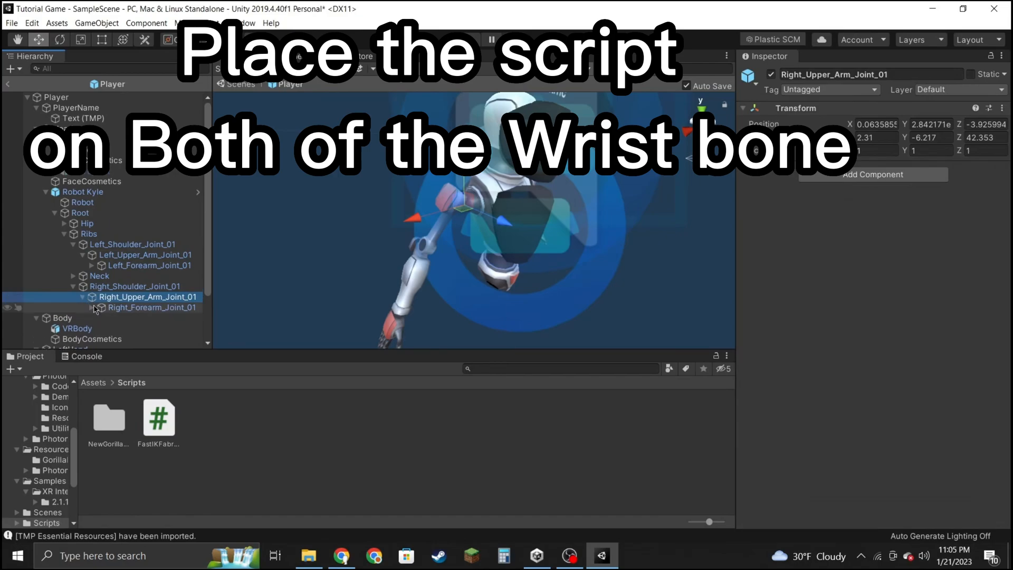
{"action": "left_click", "coordinate": [100, 307]}
{"action": "left_click", "coordinate": [93, 308]}
{"action": "left_click", "coordinate": [104, 319]}
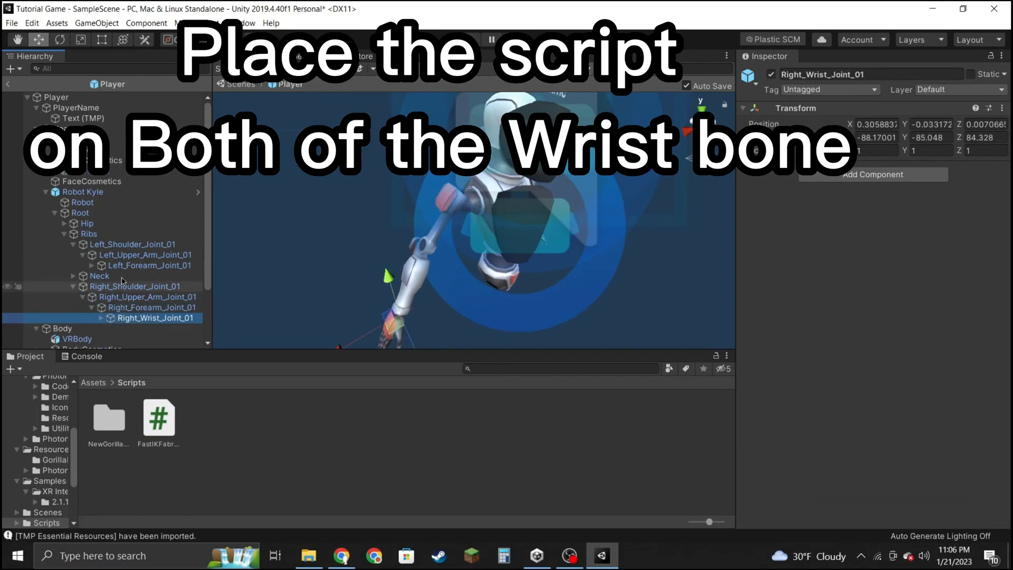
{"action": "left_click", "coordinate": [91, 265]}
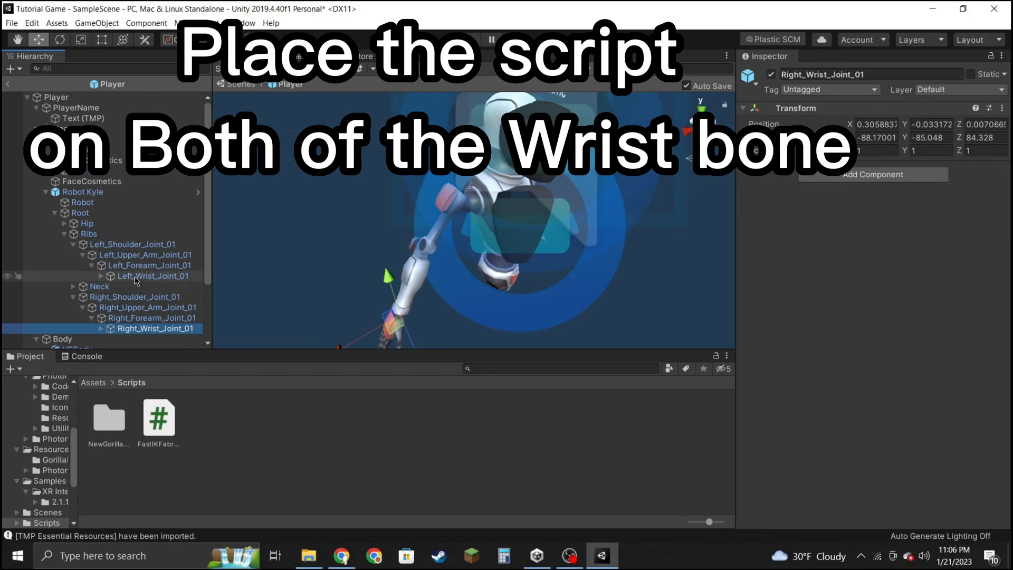
Attach the FastIKFabric script to Left_Wrist_Joint_01 and Right_Wrist_Joint_01.
{"action": "left_click", "coordinate": [150, 276]}
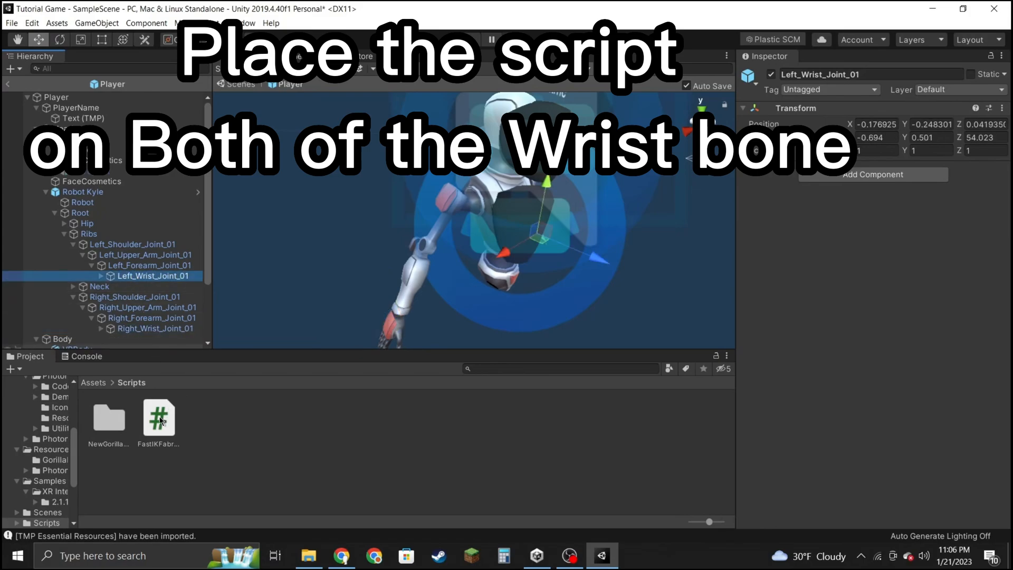
{"action": "left_click_drag", "start_coordinate": [158, 424], "coordinate": [147, 275]}
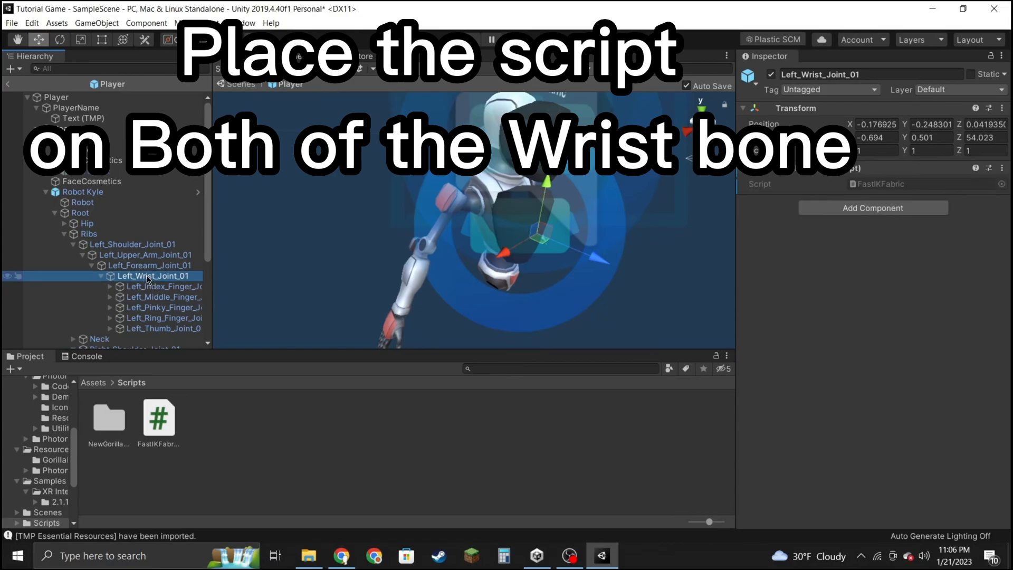
{"action": "left_click", "coordinate": [100, 277]}
{"action": "scroll", "coordinate": [143, 274], "scroll_direction": "down", "scroll_amount": 3}
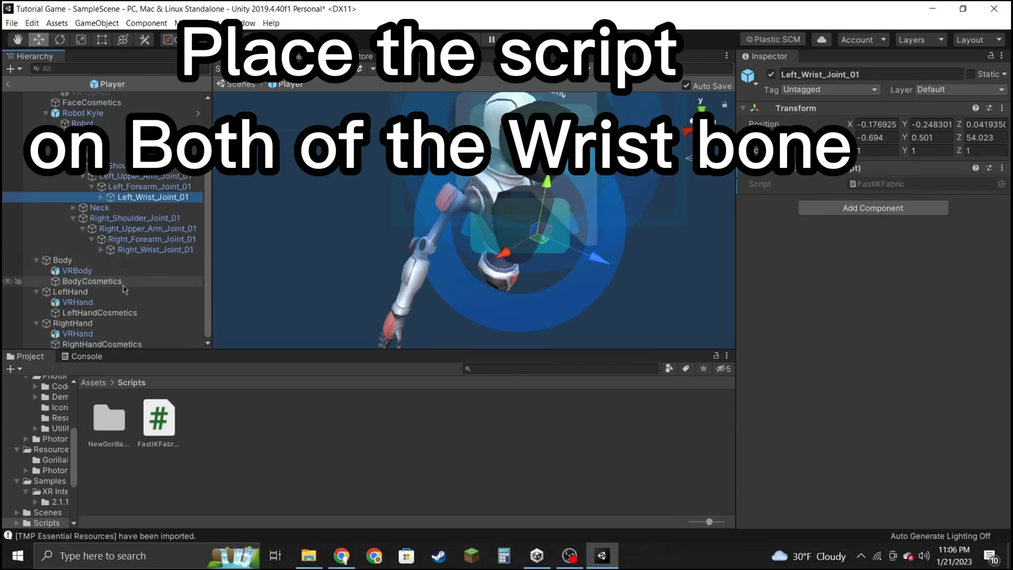
{"action": "left_click", "coordinate": [156, 249]}
{"action": "left_click_drag", "start_coordinate": [158, 418], "coordinate": [138, 249]}
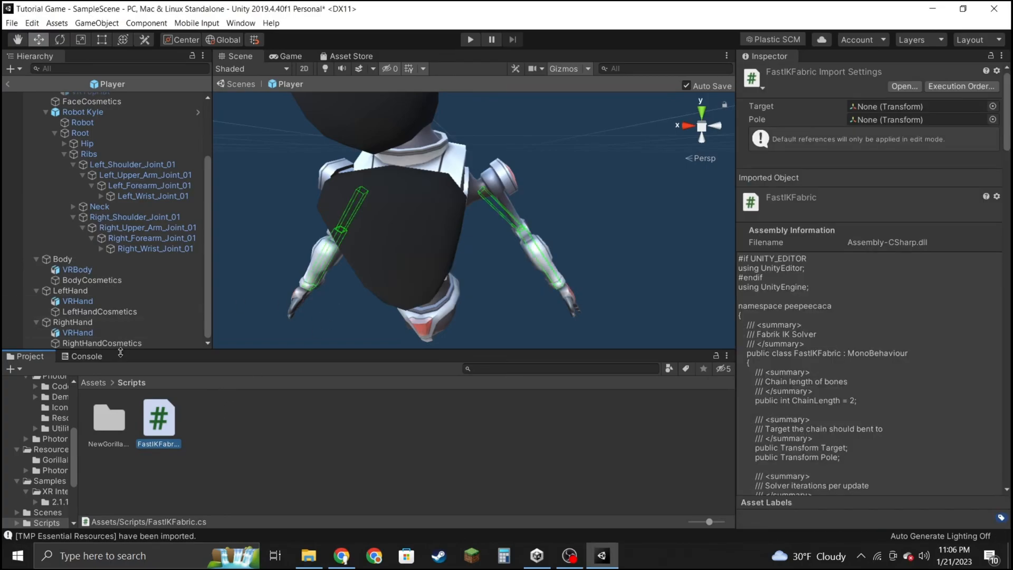
Assign Pole and Target transforms in both wrists' Fast IK Fabric components, using Right_Forearm_Joint_01 and Left_Forearm_Joint_01 as the respective poles.
{"action": "left_click", "coordinate": [147, 249]}
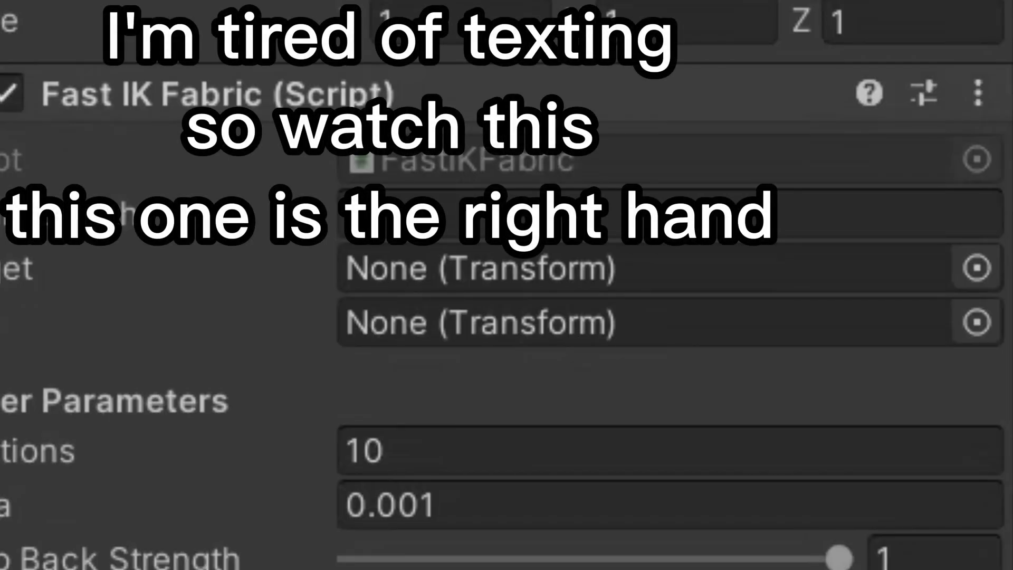
{"action": "left_click_drag", "start_coordinate": [306, 301], "coordinate": [445, 322]}
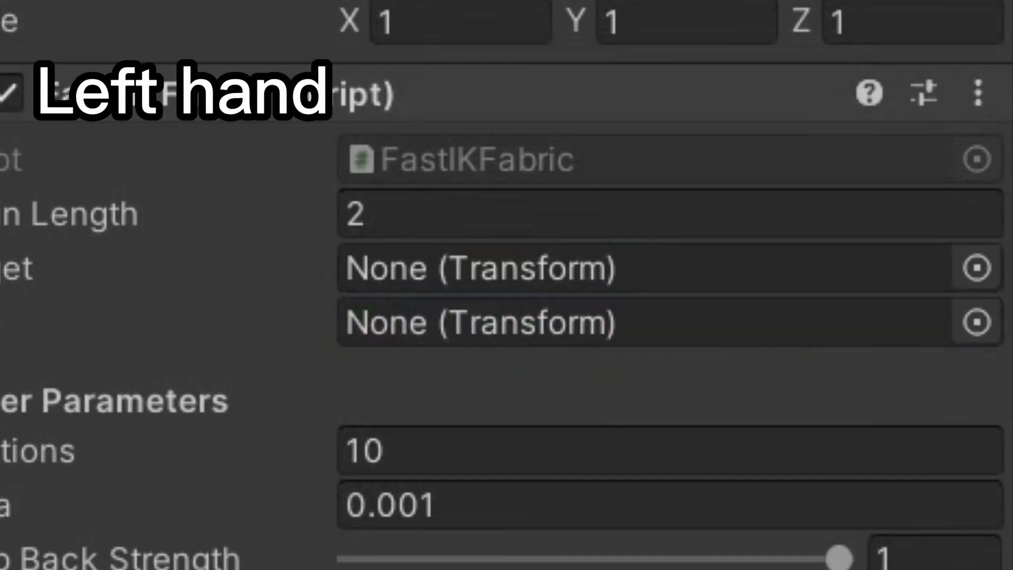
{"action": "left_click_drag", "start_coordinate": [11, 127], "coordinate": [715, 312]}
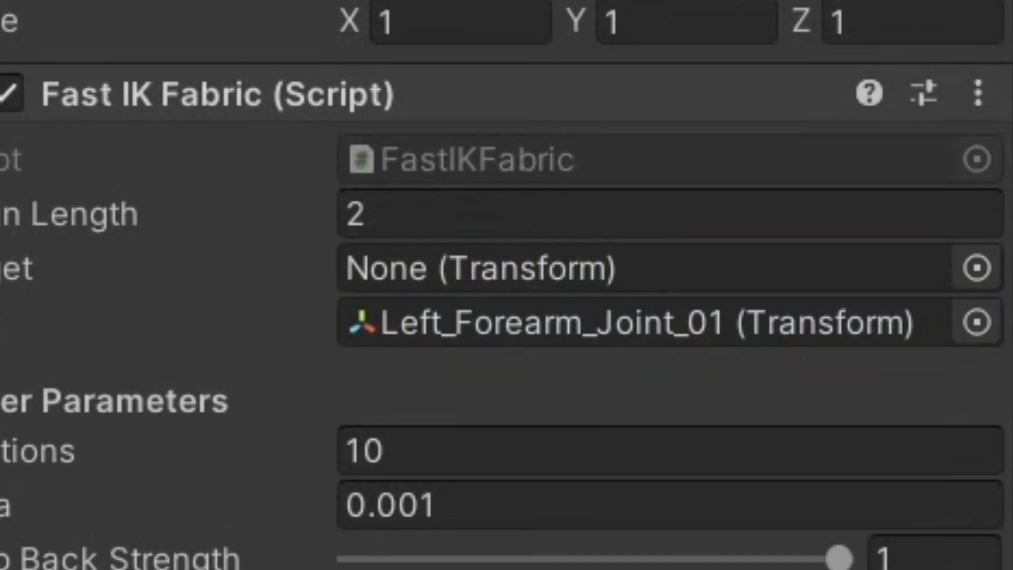
{"action": "left_click_drag", "start_coordinate": [640, 358], "coordinate": [566, 267]}
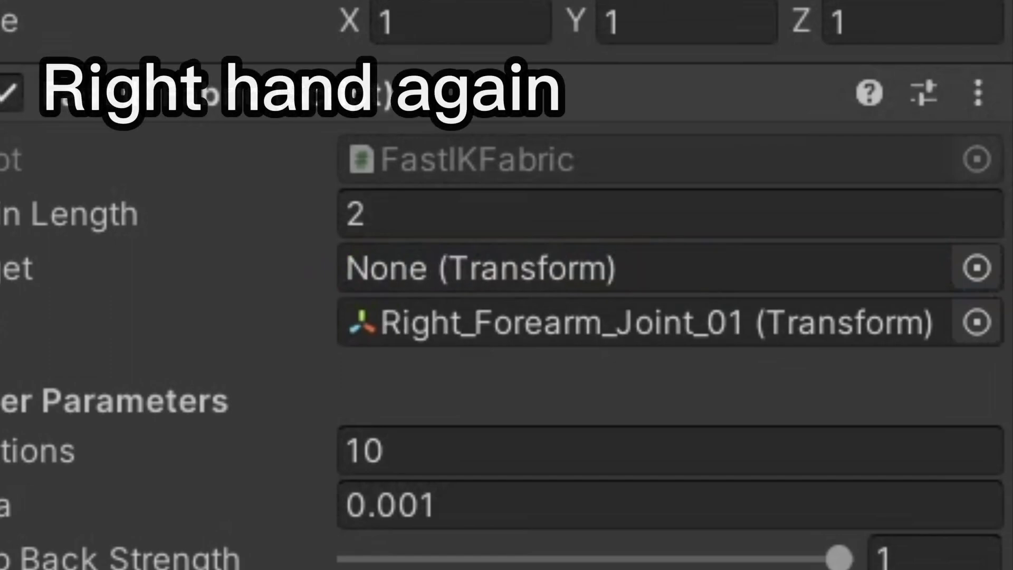
{"action": "left_click_drag", "start_coordinate": [1010, 343], "coordinate": [574, 267]}
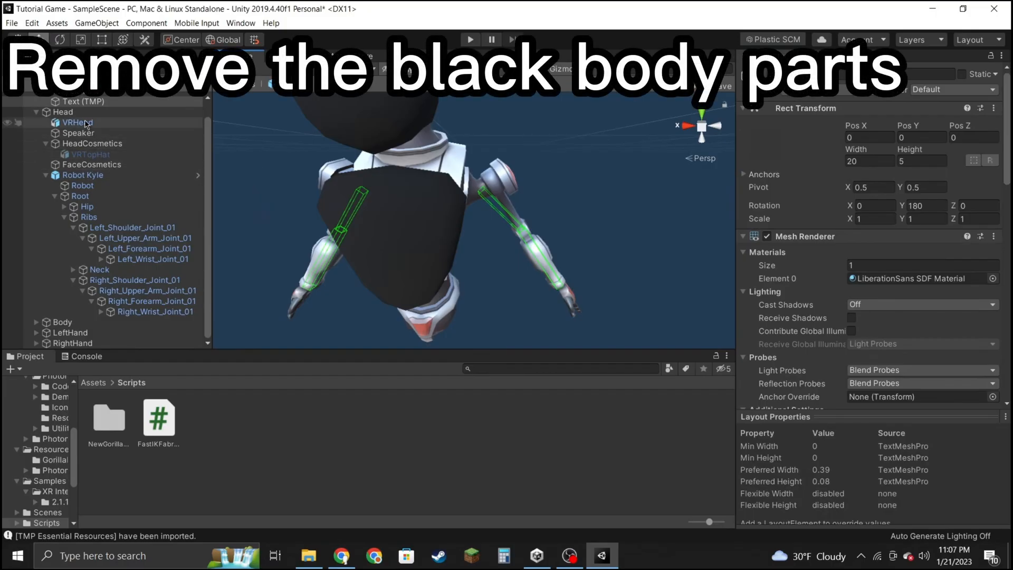
Delete the black VRHead object under Head in the Player prefab.
{"action": "left_click", "coordinate": [86, 123]}
{"action": "right_click", "coordinate": [86, 124]}
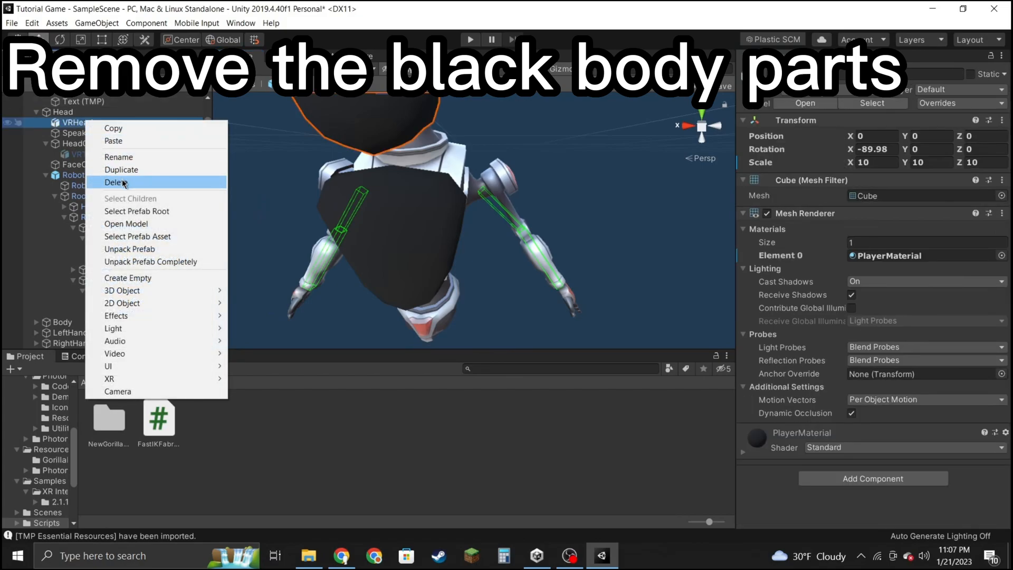
{"action": "left_click", "coordinate": [123, 183]}
{"action": "right_click_drag", "start_coordinate": [442, 200], "coordinate": [540, 134]}
{"action": "key", "text": "s"}
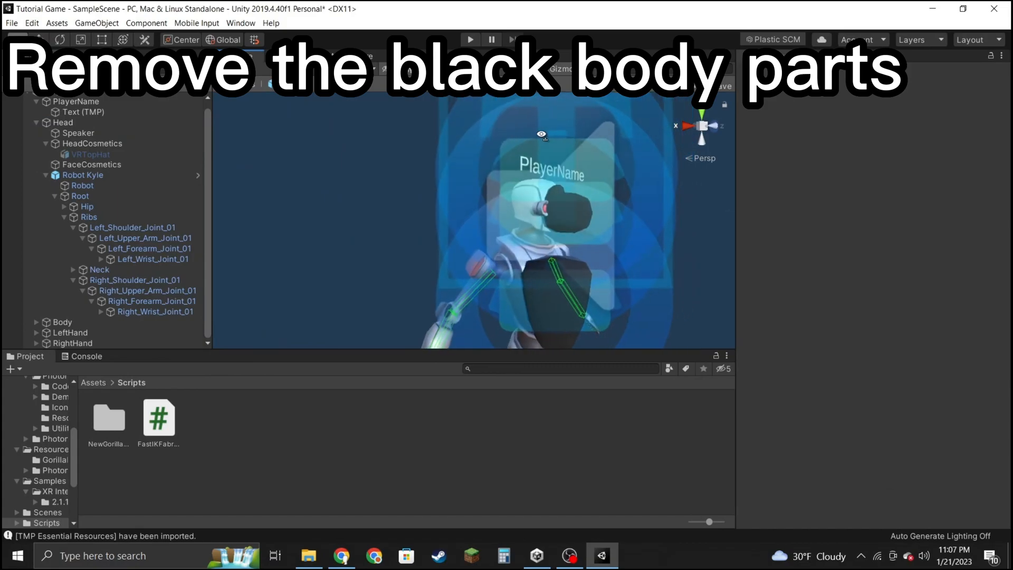
Collapse Robot Kyle and expand Body, LeftHand and RightHand in the Player prefab's hierarchy.
{"action": "left_click", "coordinate": [101, 154]}
{"action": "right_click", "coordinate": [109, 155]}
{"action": "left_click", "coordinate": [66, 180]}
{"action": "left_click", "coordinate": [46, 175]}
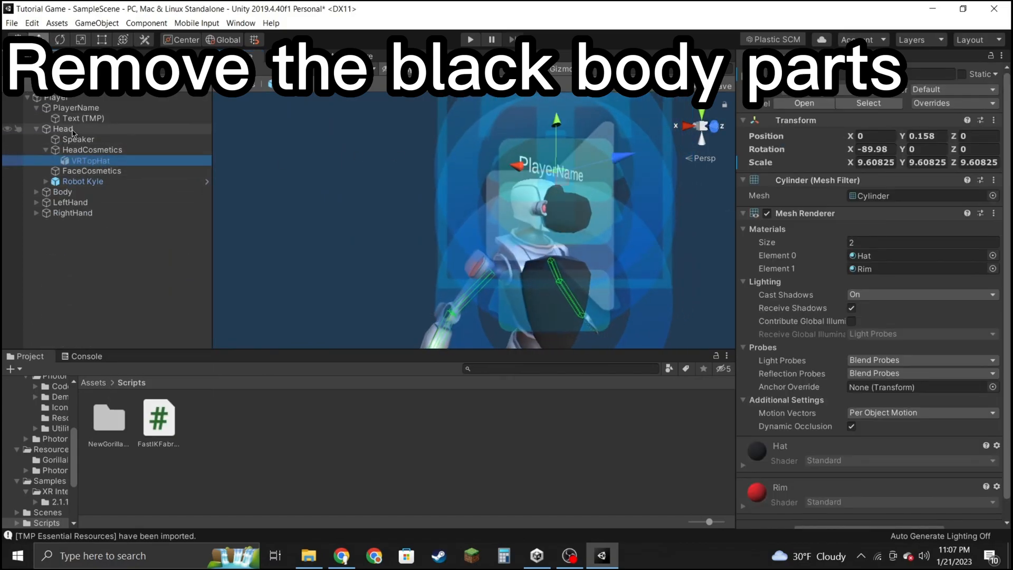
{"action": "left_click", "coordinate": [37, 192]}
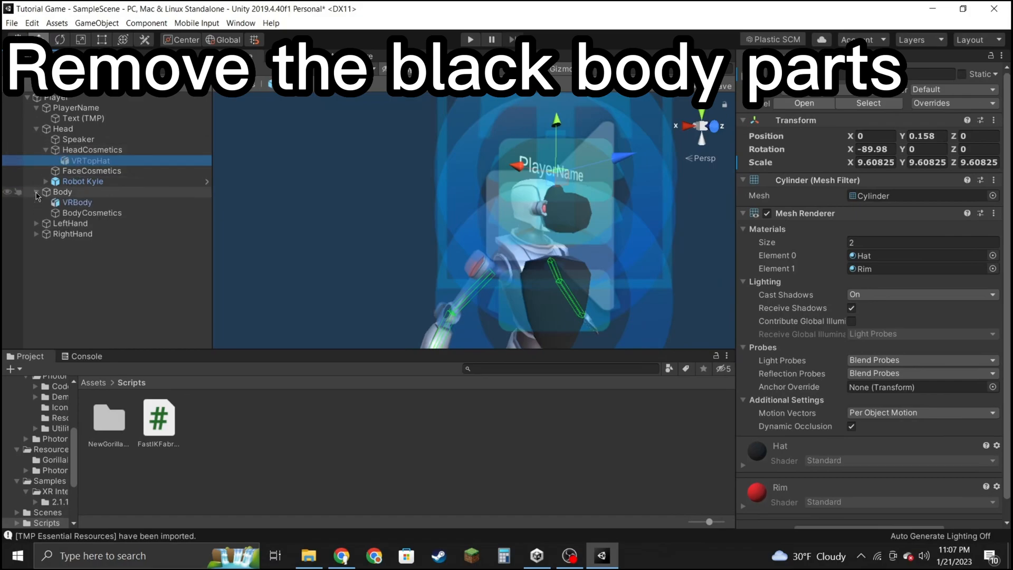
{"action": "left_click", "coordinate": [36, 223]}
{"action": "left_click", "coordinate": [36, 255]}
Delete the black VRHand objects under LeftHand and RightHand and the VRBody object under Body.
{"action": "left_click", "coordinate": [78, 234]}
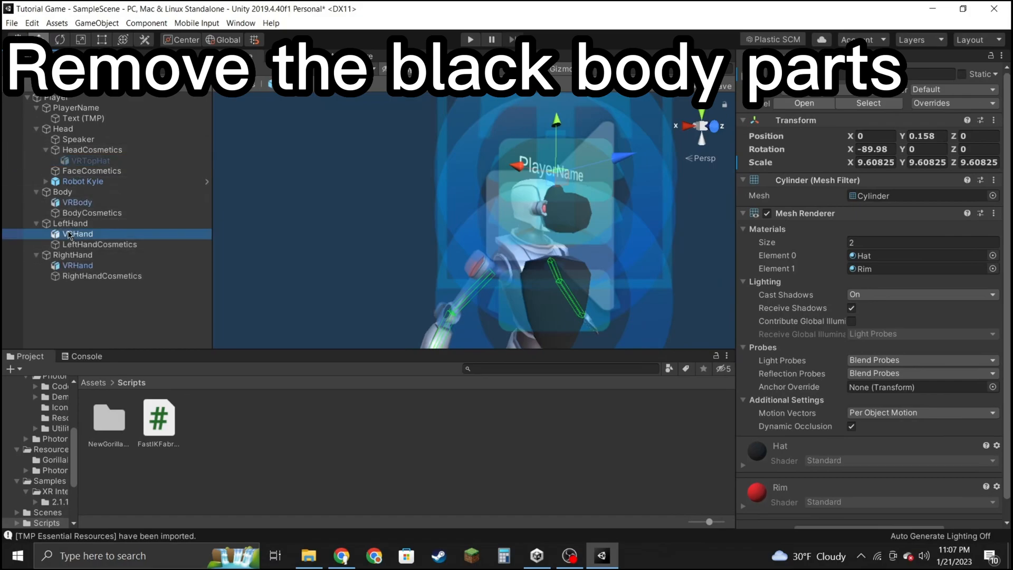
{"action": "right_click", "coordinate": [72, 236]}
{"action": "left_click", "coordinate": [100, 297]}
{"action": "left_click", "coordinate": [78, 202]}
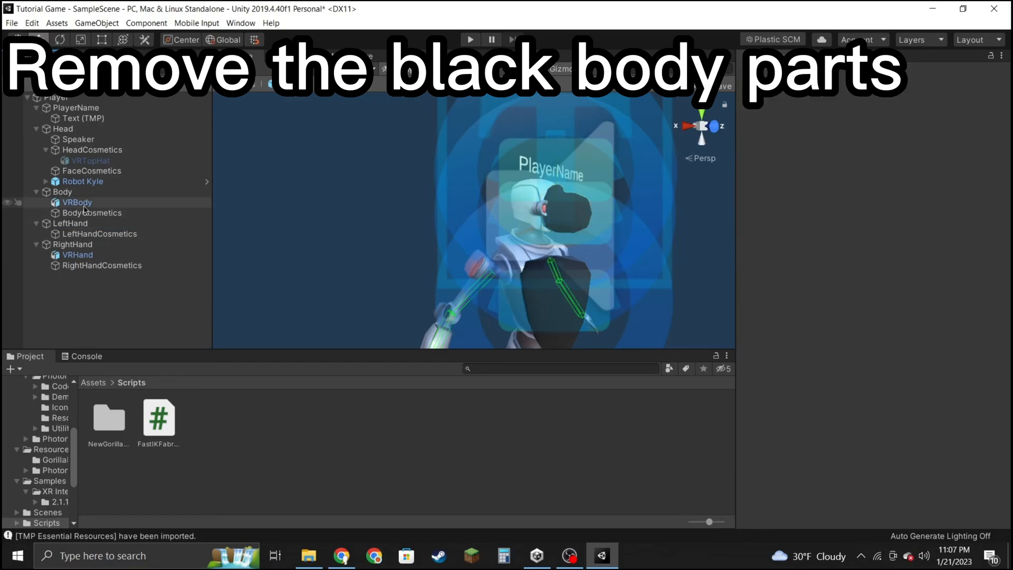
{"action": "right_click", "coordinate": [83, 204]}
{"action": "left_click", "coordinate": [111, 269]}
{"action": "right_click", "coordinate": [77, 243]}
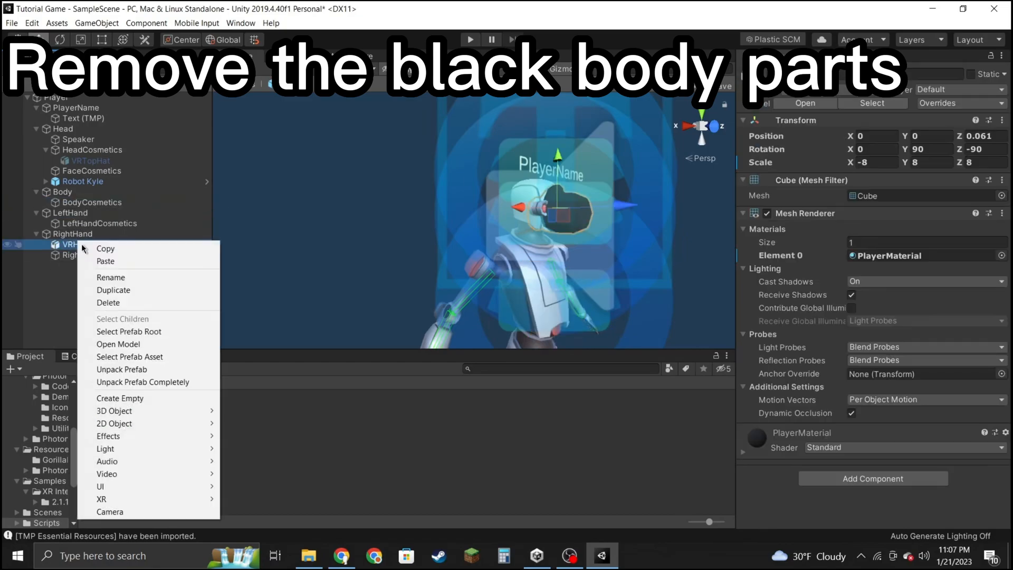
{"action": "left_click", "coordinate": [110, 301]}
Look over the remaining Robot Kyle body in the Player prefab and save the work.
{"action": "left_click", "coordinate": [366, 211]}
{"action": "right_click_drag", "start_coordinate": [348, 230], "coordinate": [520, 244]}
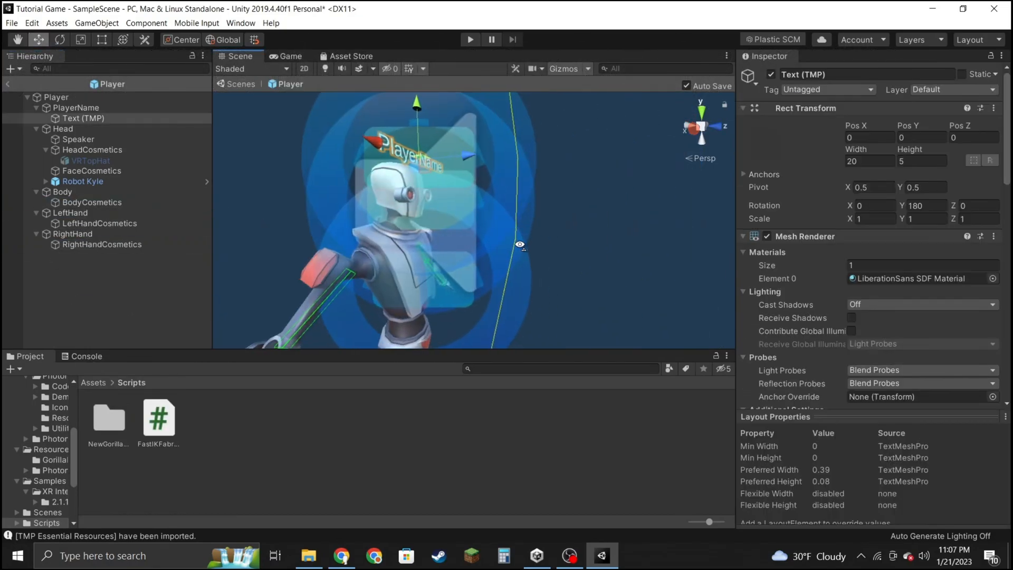
{"action": "left_click", "coordinate": [603, 278]}
{"action": "right_click_drag", "start_coordinate": [604, 278], "coordinate": [269, 281]}
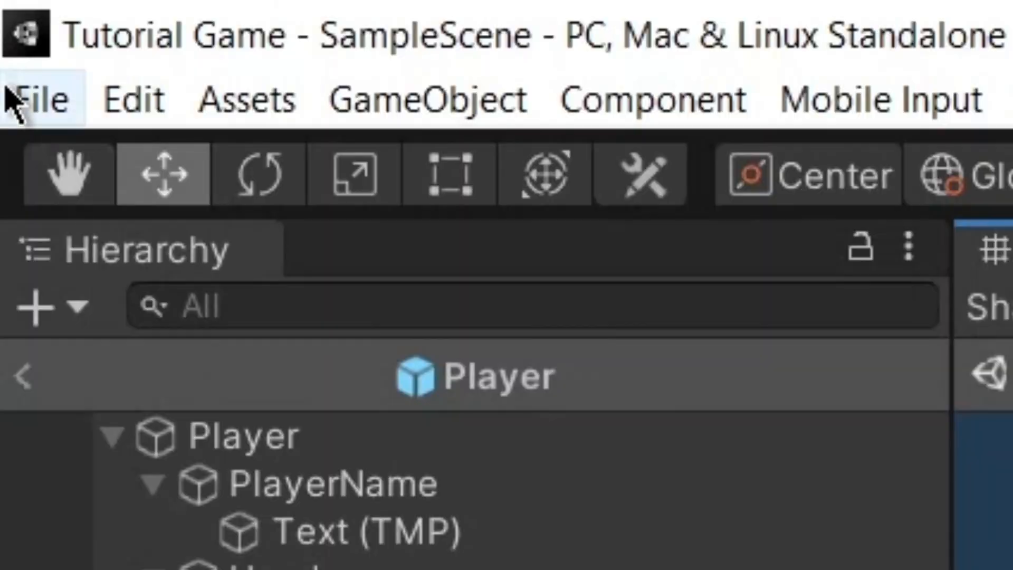
{"action": "left_click", "coordinate": [7, 23]}
{"action": "left_click", "coordinate": [36, 71]}
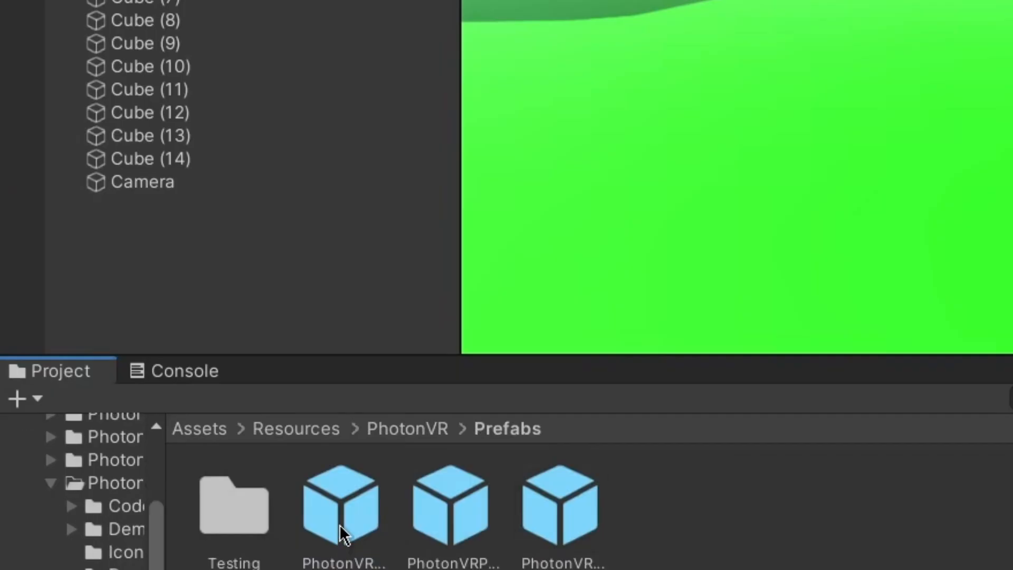
Add the PhotonVRManager, PhotonVRPlayerSpawner and PhotonVRVoice prefabs from Resources/PhotonVR/Prefabs to SampleScene.
{"action": "left_click_drag", "start_coordinate": [339, 530], "coordinate": [221, 264]}
{"action": "left_click_drag", "start_coordinate": [450, 507], "coordinate": [237, 264]}
{"action": "left_click_drag", "start_coordinate": [590, 523], "coordinate": [181, 260]}
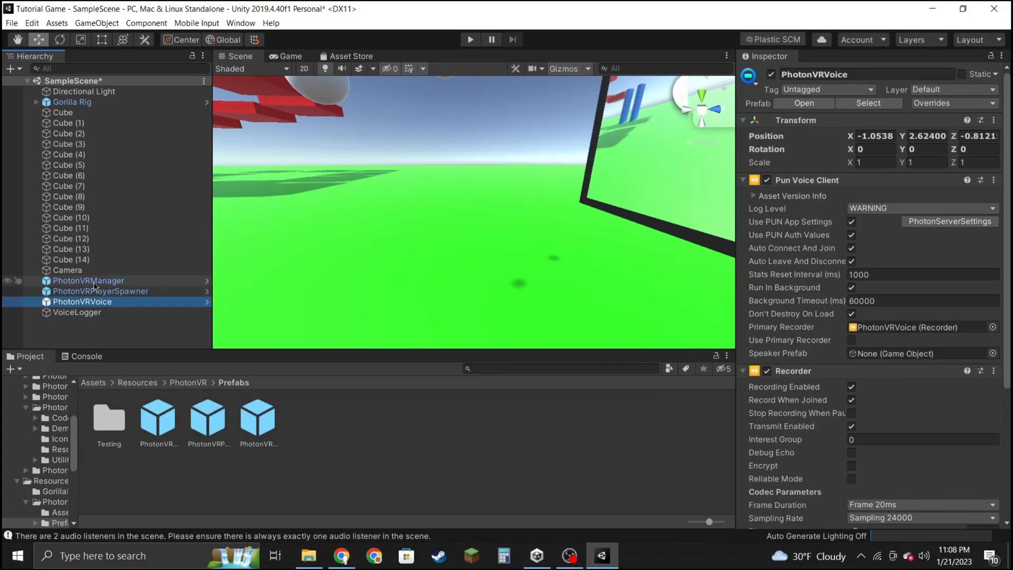
Set PhotonVRManager's Region to us and fill in its App Id with the one copied from the Photon dashboard in Chrome.
{"action": "left_click", "coordinate": [94, 283]}
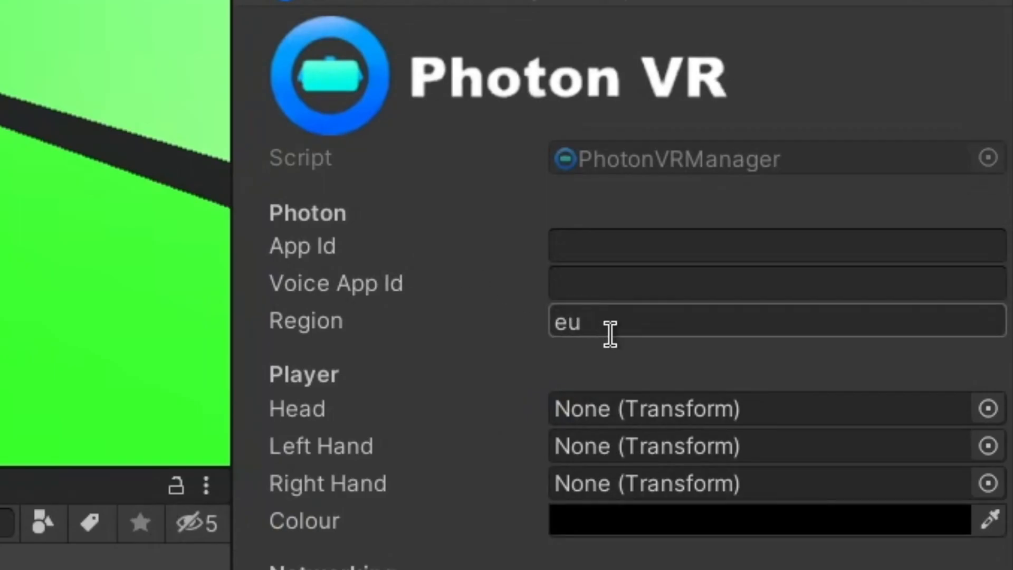
{"action": "type", "text": "u"}
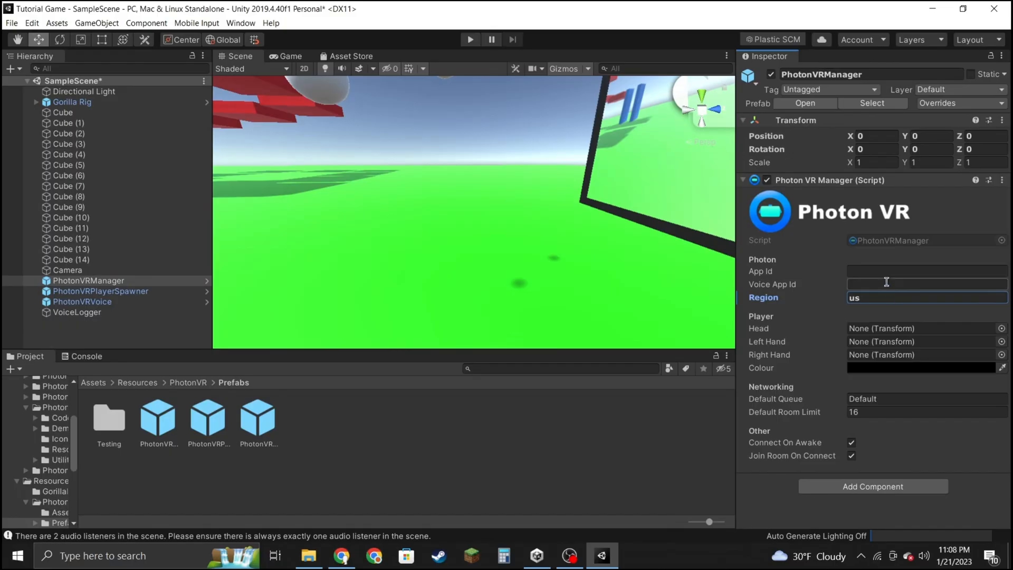
{"action": "left_click", "coordinate": [342, 555]}
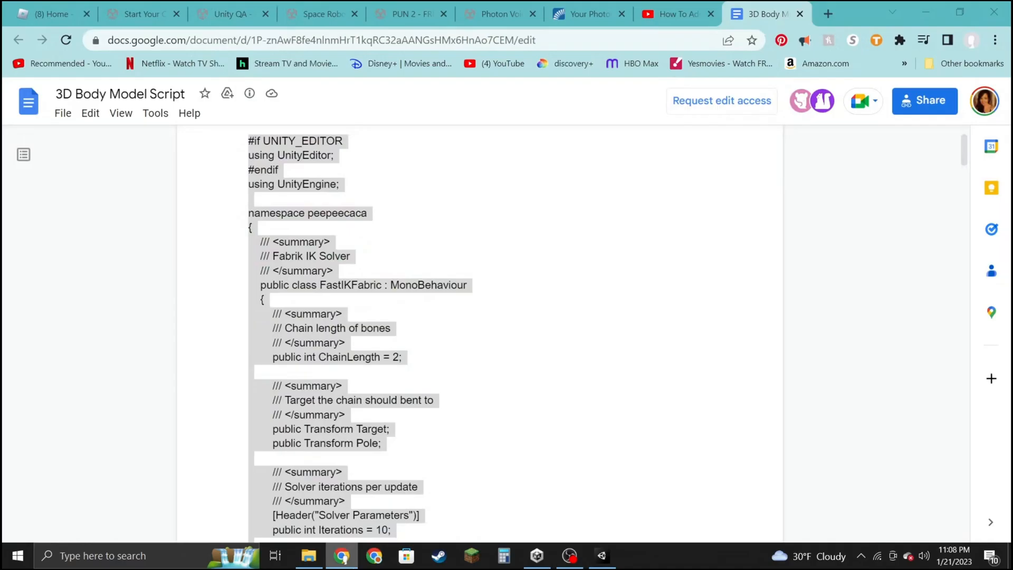
{"action": "left_click", "coordinate": [607, 11]}
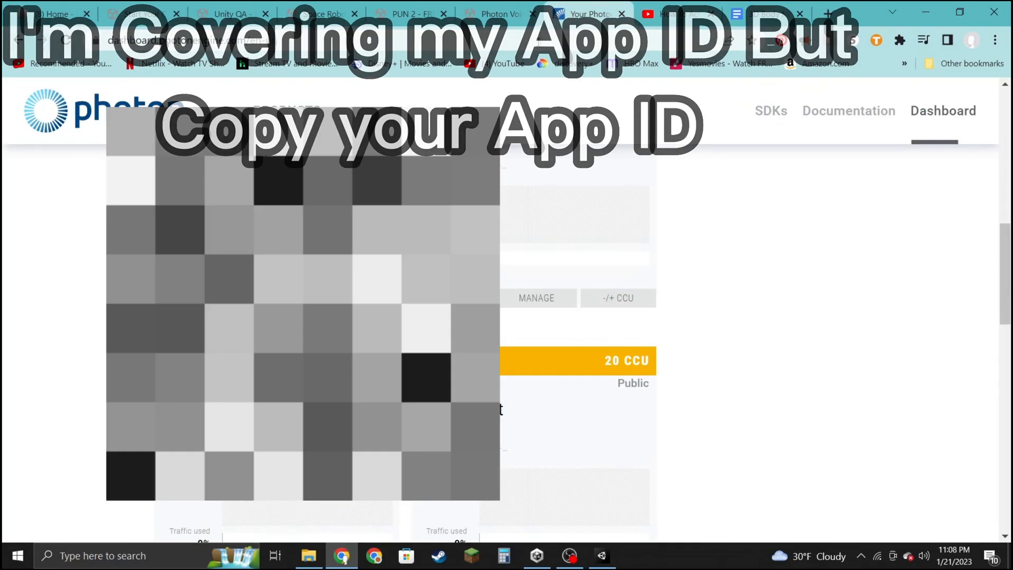
{"action": "scroll", "coordinate": [581, 316], "scroll_direction": "up", "scroll_amount": 1}
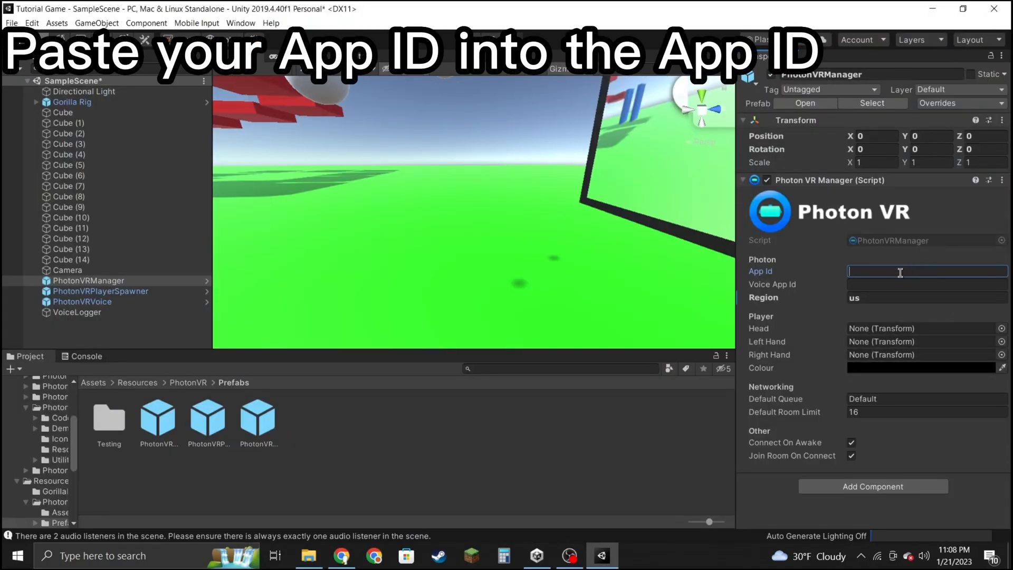
Copy the Tutorial Game voice app's ID from the Photon dashboard in Chrome and paste it as PhotonVRManager's Voice App Id in Unity.
{"action": "mouse_move", "coordinate": [342, 556]}
{"action": "left_click", "coordinate": [340, 488]}
{"action": "scroll", "coordinate": [346, 406], "scroll_direction": "down", "scroll_amount": 5}
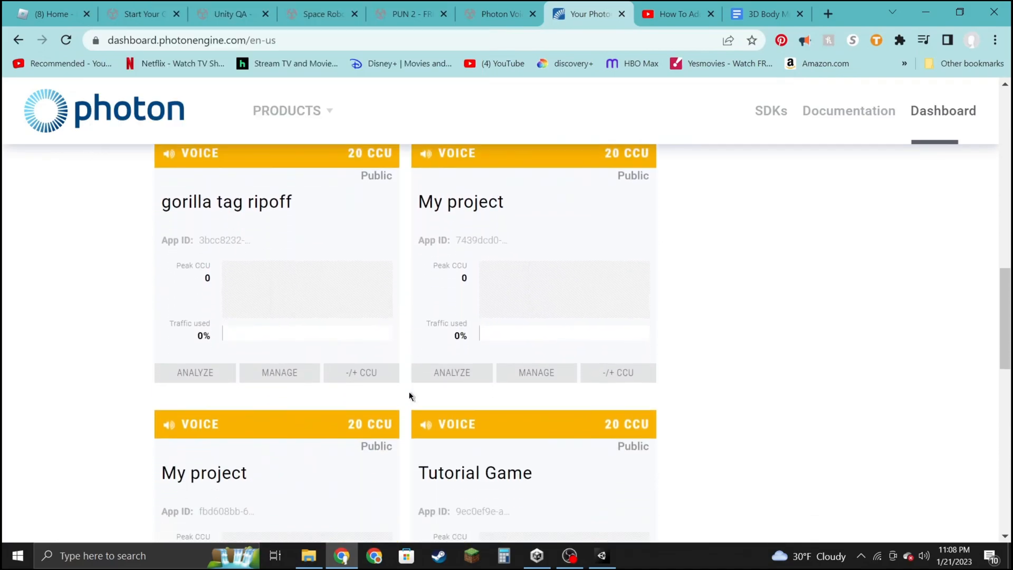
{"action": "scroll", "coordinate": [410, 395], "scroll_direction": "down", "scroll_amount": 2}
{"action": "left_click", "coordinate": [465, 398]}
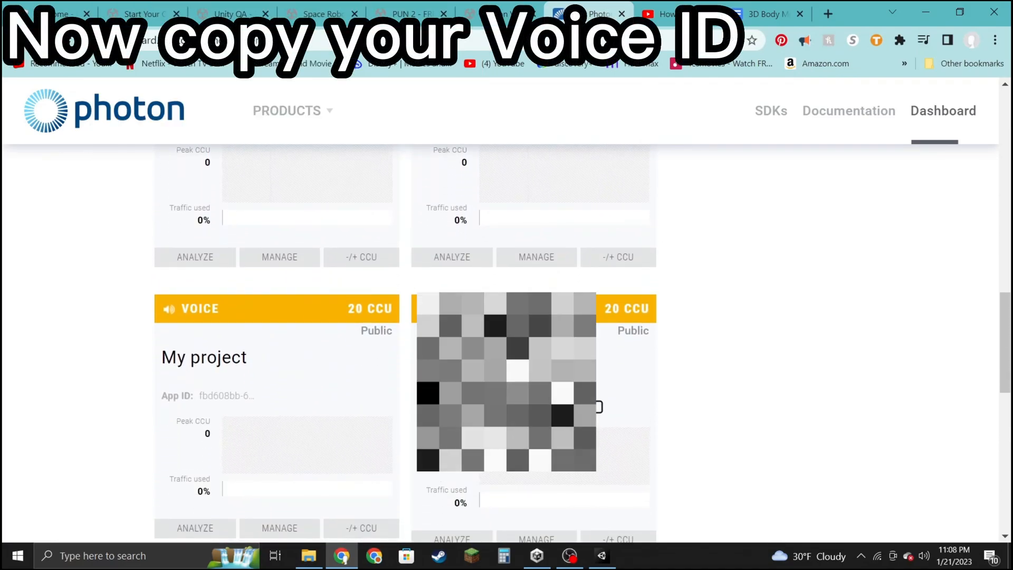
{"action": "left_click", "coordinate": [602, 556]}
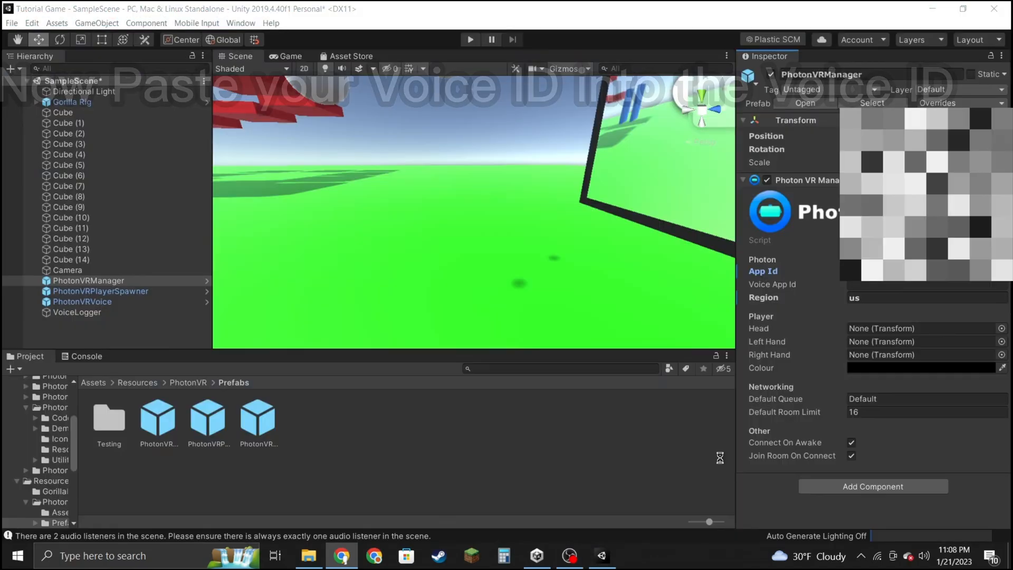
{"action": "left_click", "coordinate": [876, 286]}
{"action": "key", "text": "ctrl+v"}
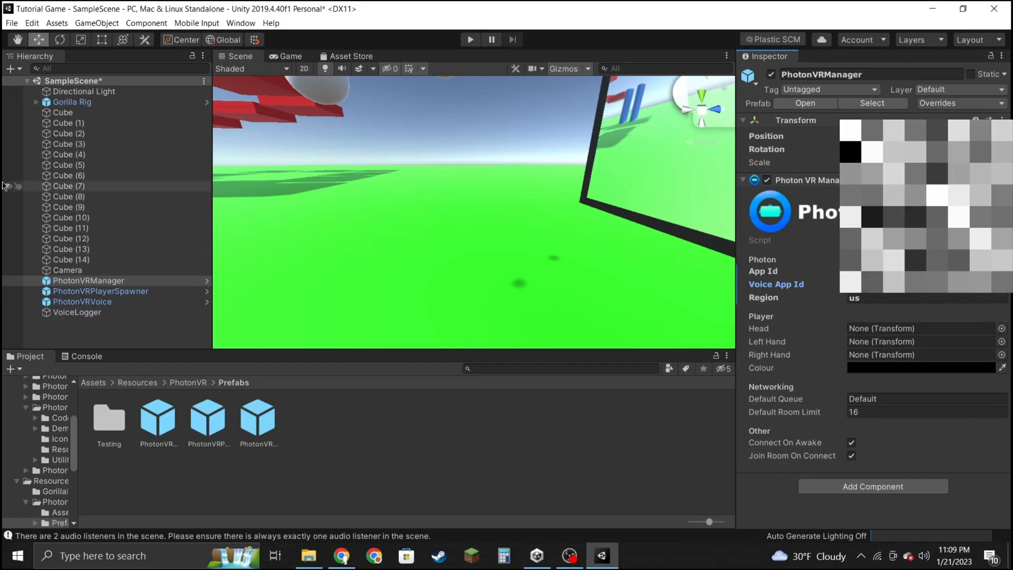
Assign GorillaPlayer's Main Camera, LeftHand Controller and RightHand Controller as PhotonVRManager's Head, Left Hand and Right Hand, and collapse Gorilla Rig.
{"action": "left_click", "coordinate": [36, 102]}
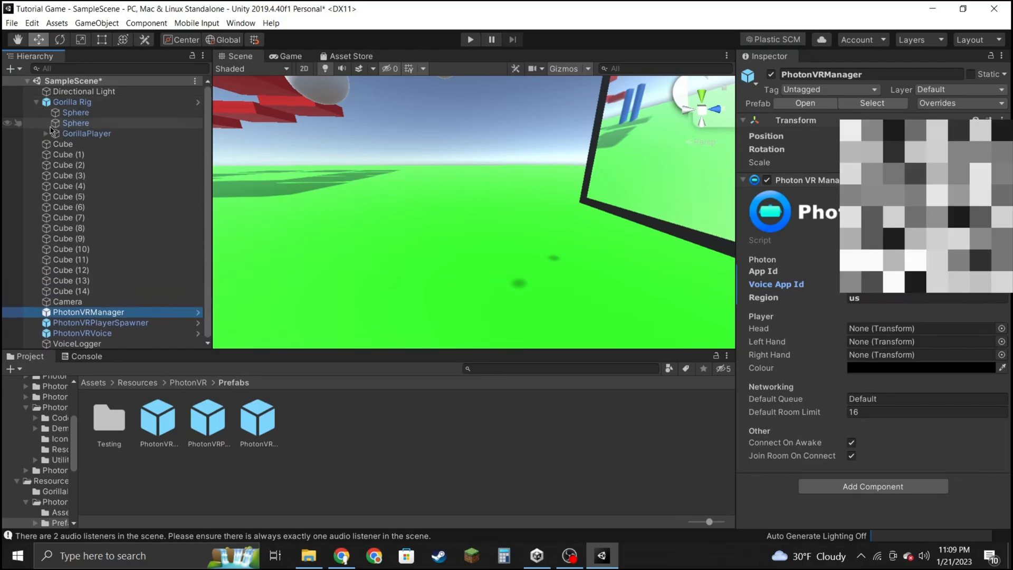
{"action": "left_click", "coordinate": [58, 133]}
{"action": "left_click", "coordinate": [46, 133]}
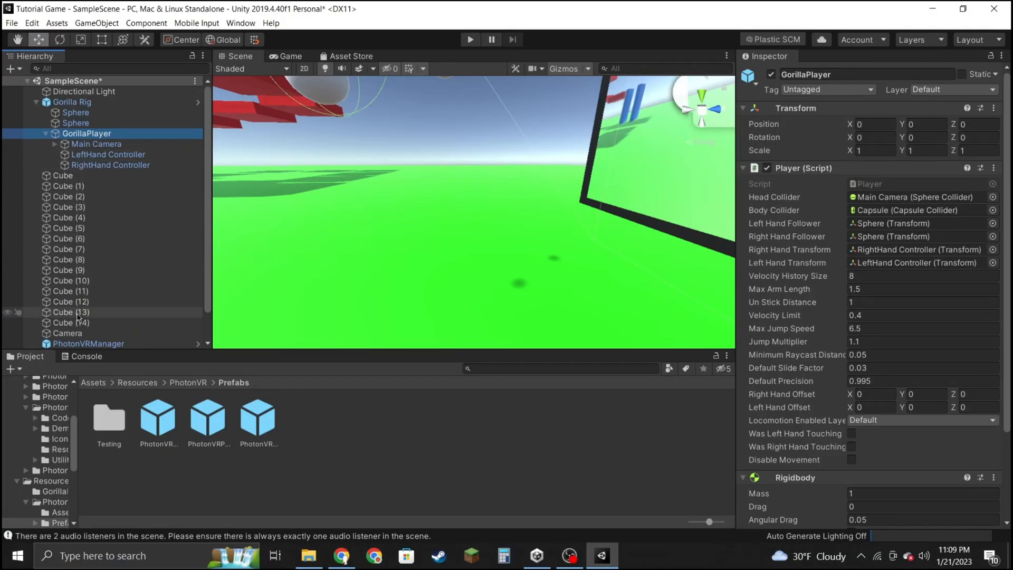
{"action": "left_click", "coordinate": [87, 343]}
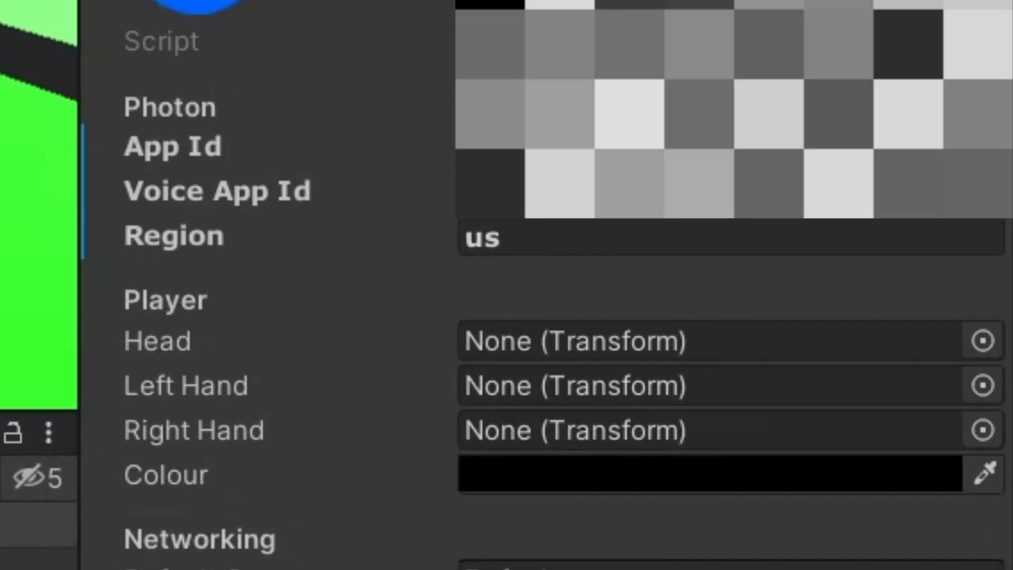
{"action": "left_click_drag", "start_coordinate": [0, 296], "coordinate": [663, 353]}
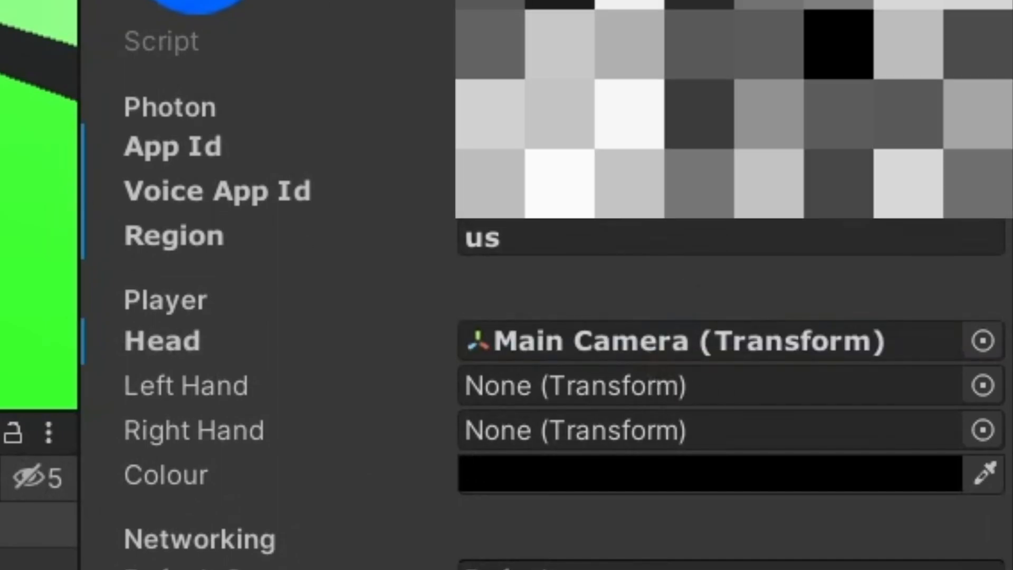
{"action": "left_click_drag", "start_coordinate": [0, 317], "coordinate": [593, 396]}
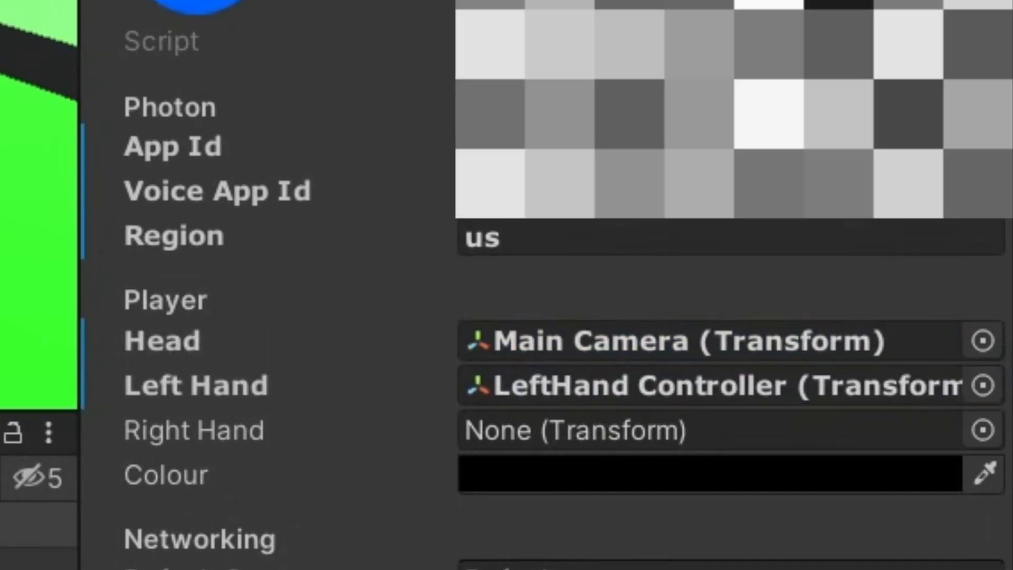
{"action": "left_click_drag", "start_coordinate": [0, 337], "coordinate": [565, 426]}
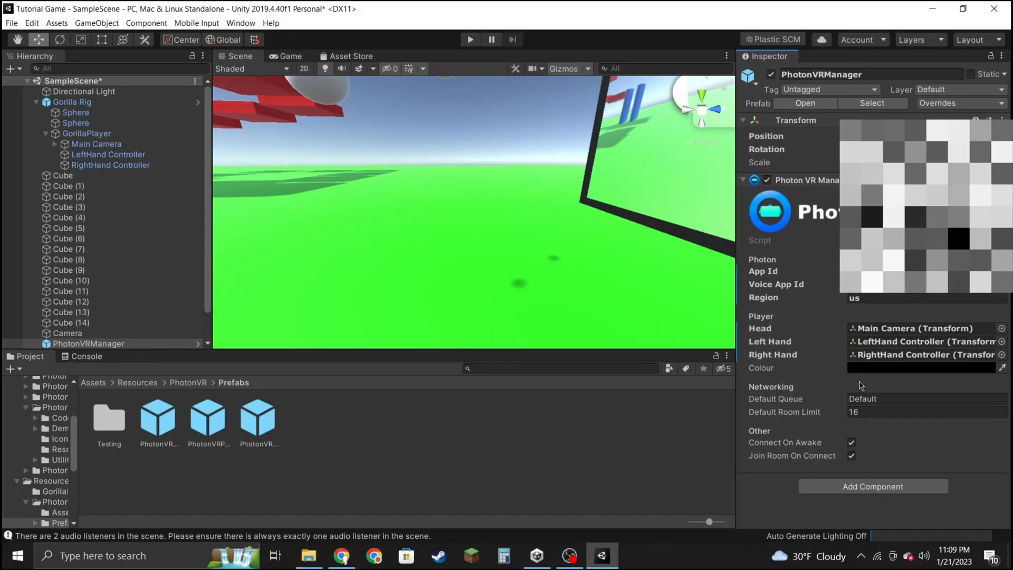
{"action": "scroll", "coordinate": [75, 260], "scroll_direction": "down", "scroll_amount": 2}
{"action": "scroll", "coordinate": [75, 259], "scroll_direction": "up", "scroll_amount": 2}
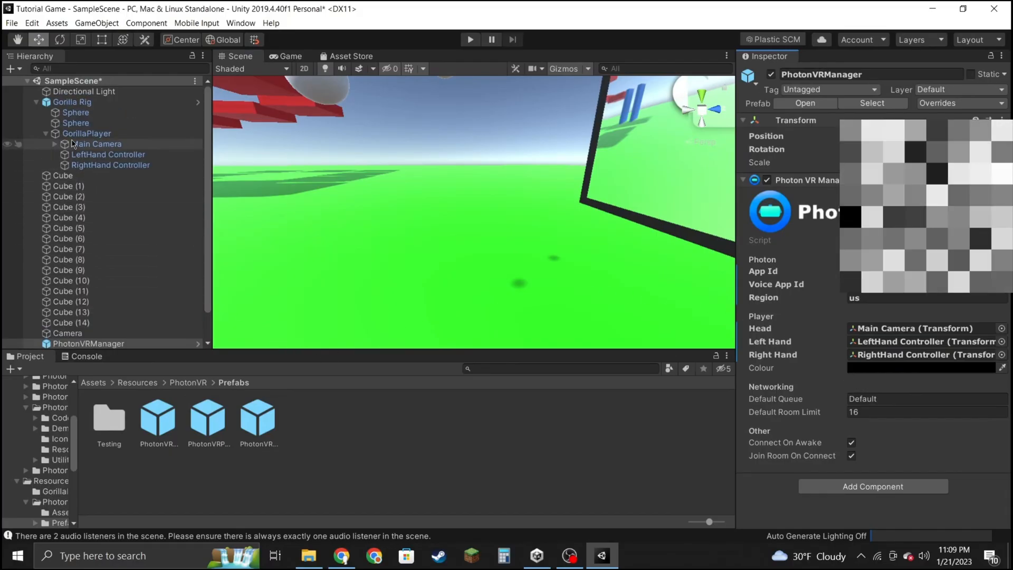
{"action": "left_click", "coordinate": [46, 134]}
{"action": "left_click", "coordinate": [36, 102]}
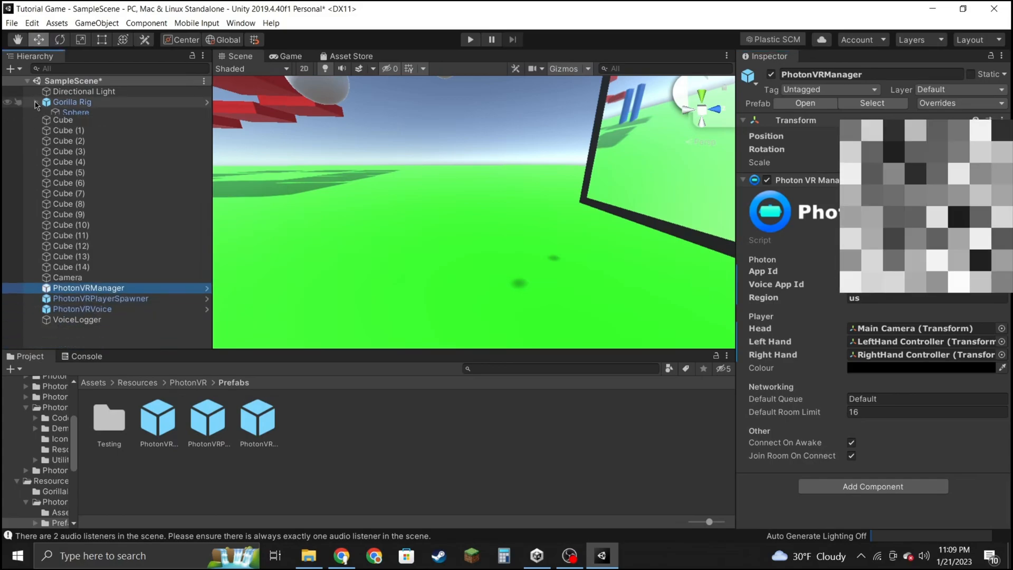
{"action": "right_click", "coordinate": [480, 140]}
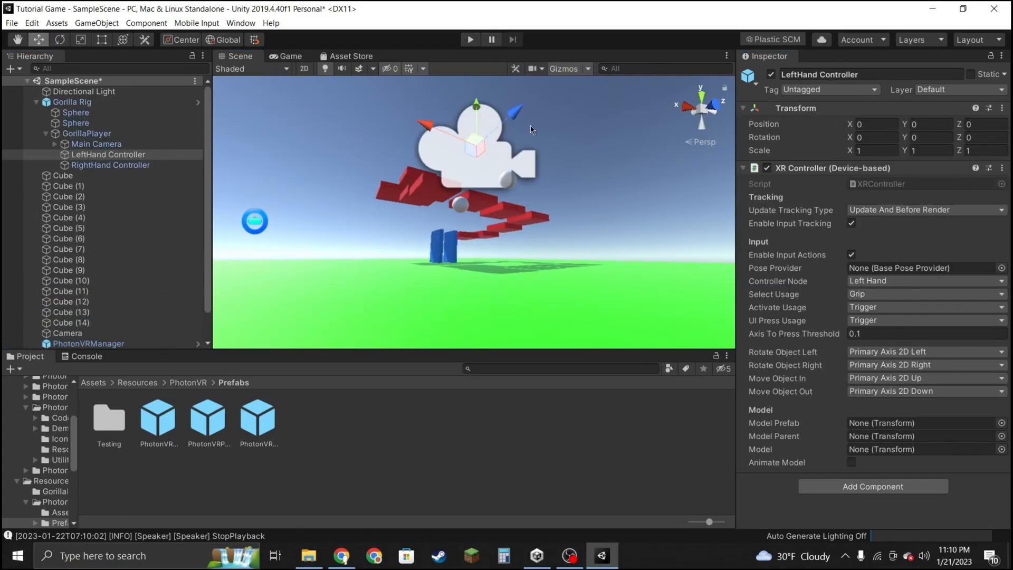
{"action": "right_click_drag", "start_coordinate": [531, 125], "coordinate": [602, 192]}
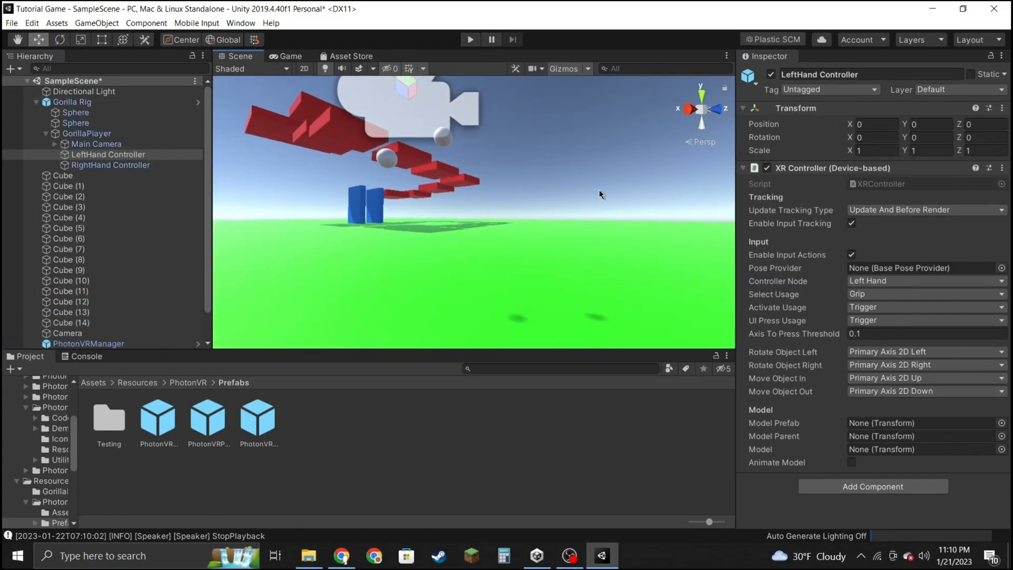
{"action": "left_click", "coordinate": [601, 192]}
{"action": "scroll", "coordinate": [322, 226], "scroll_direction": "down", "scroll_amount": 2}
{"action": "right_click_drag", "start_coordinate": [422, 204], "coordinate": [487, 258]}
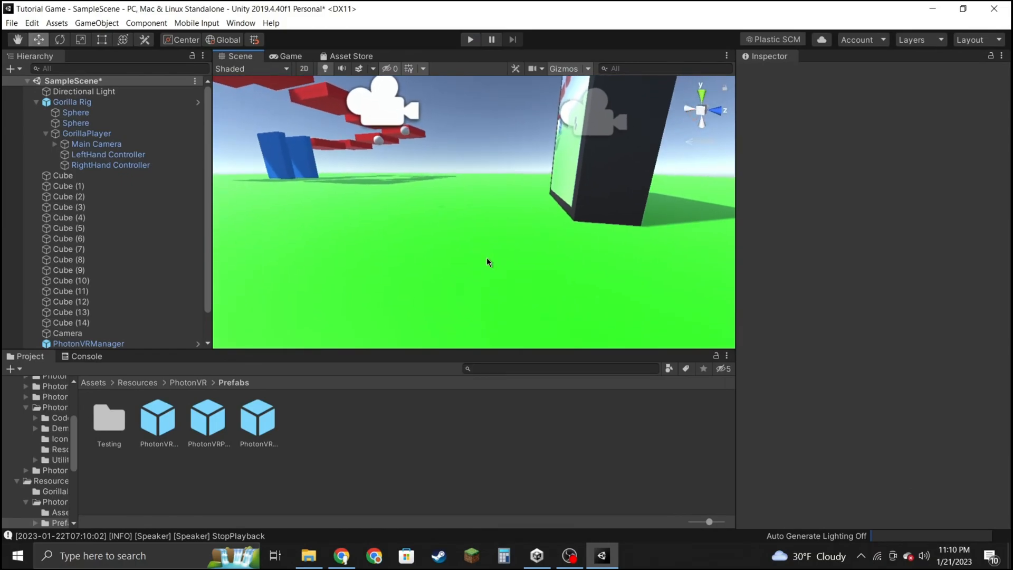
{"action": "scroll", "coordinate": [487, 257], "scroll_direction": "down", "scroll_amount": 2}
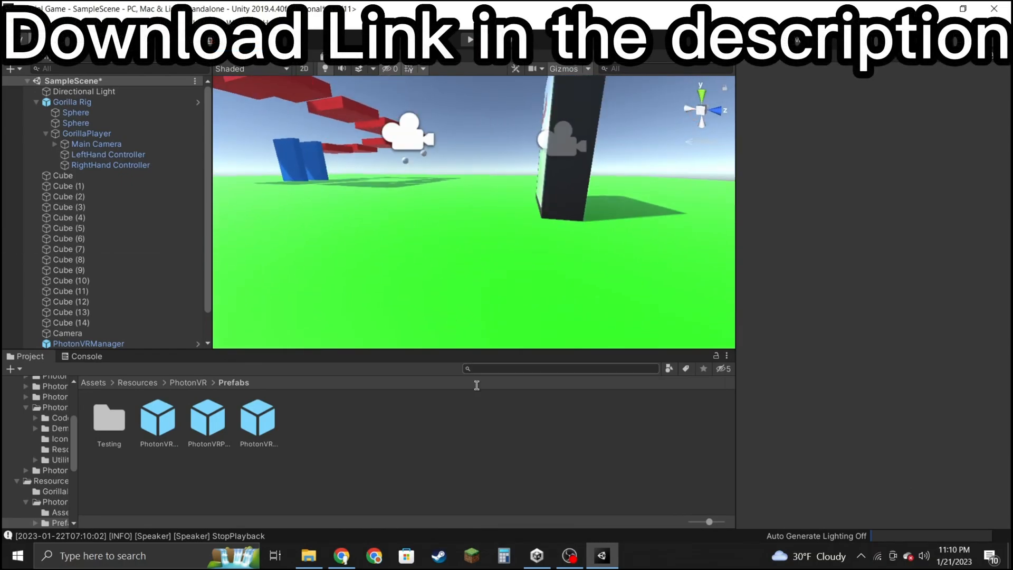
Import all items of computer (3).unitypackage from File Explorer's Downloads folder into the Unity project.
{"action": "left_click", "coordinate": [322, 565]}
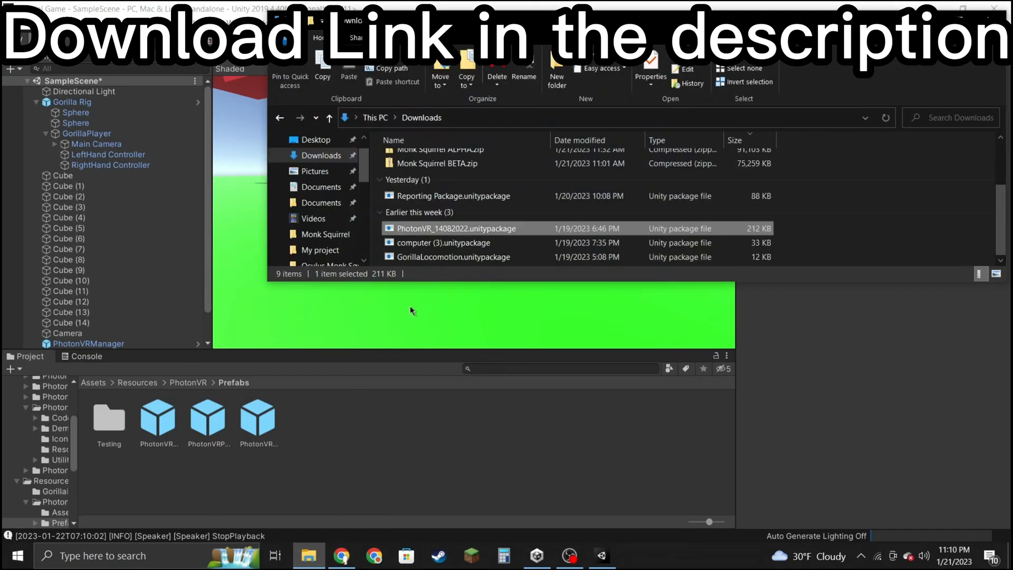
{"action": "left_click", "coordinate": [308, 560]}
{"action": "left_click", "coordinate": [306, 563]}
{"action": "left_click", "coordinate": [465, 248]}
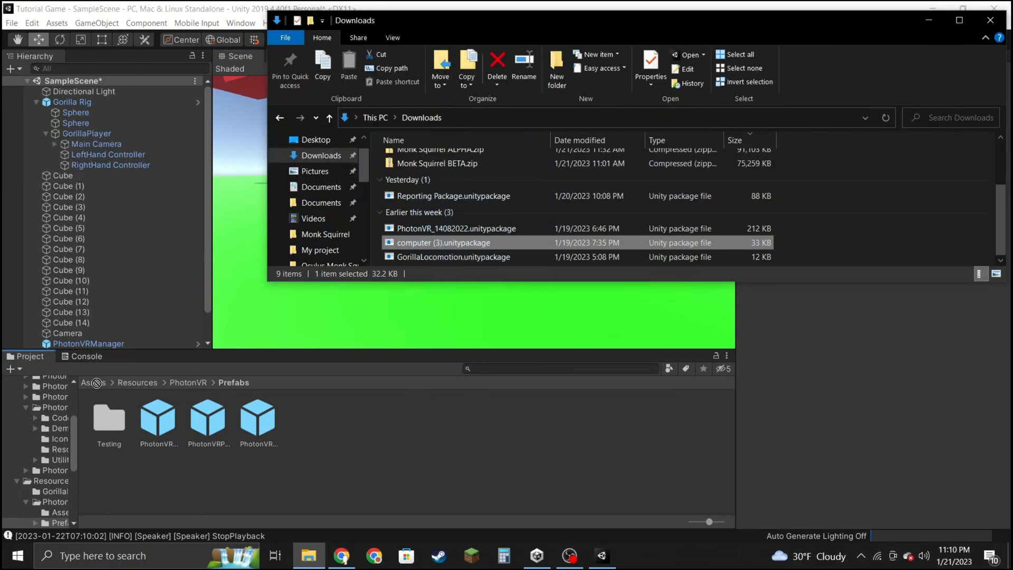
{"action": "left_click_drag", "start_coordinate": [49, 407], "coordinate": [51, 403]}
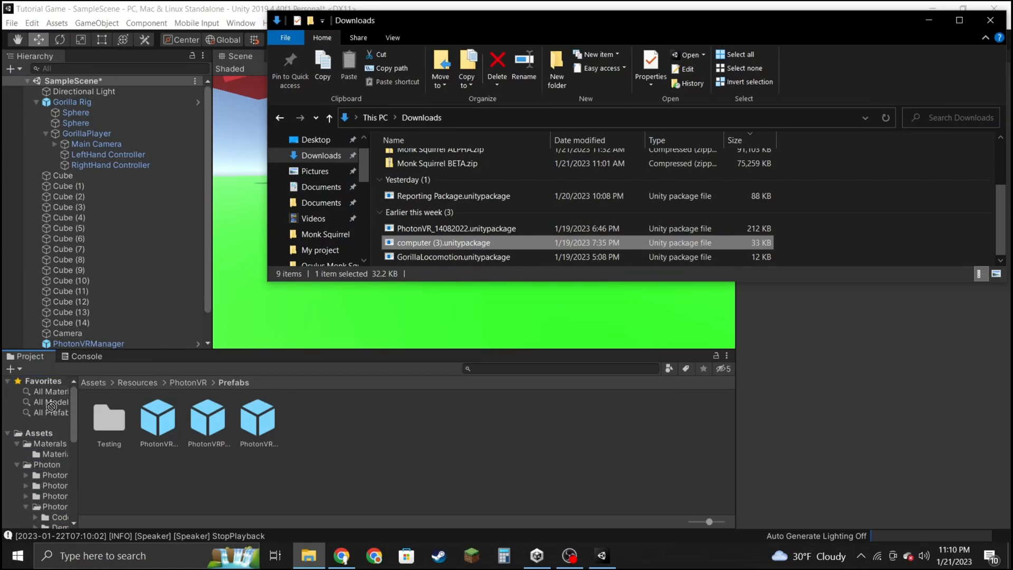
{"action": "left_click_drag", "start_coordinate": [48, 439], "coordinate": [49, 440]}
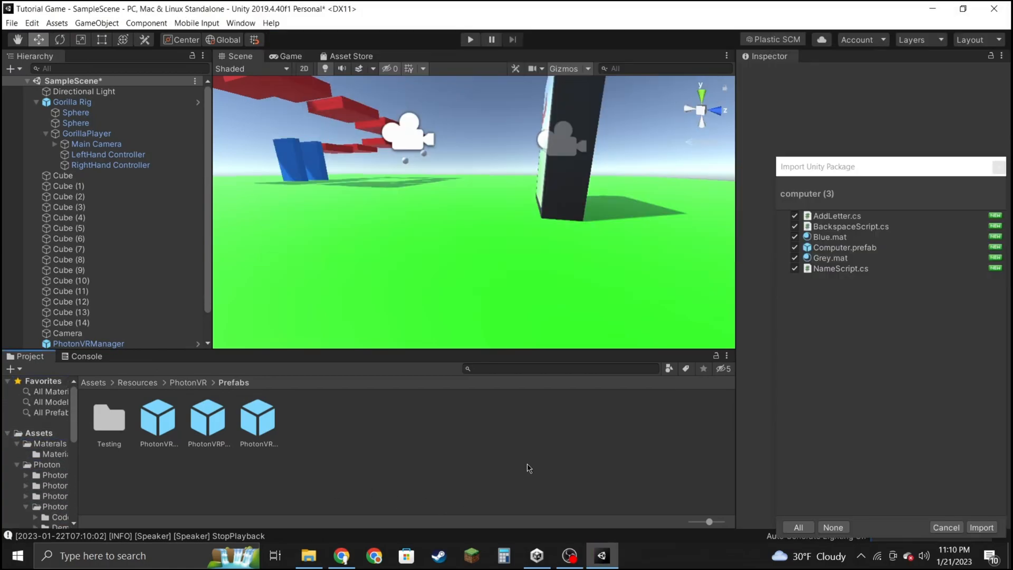
{"action": "left_click", "coordinate": [801, 527]}
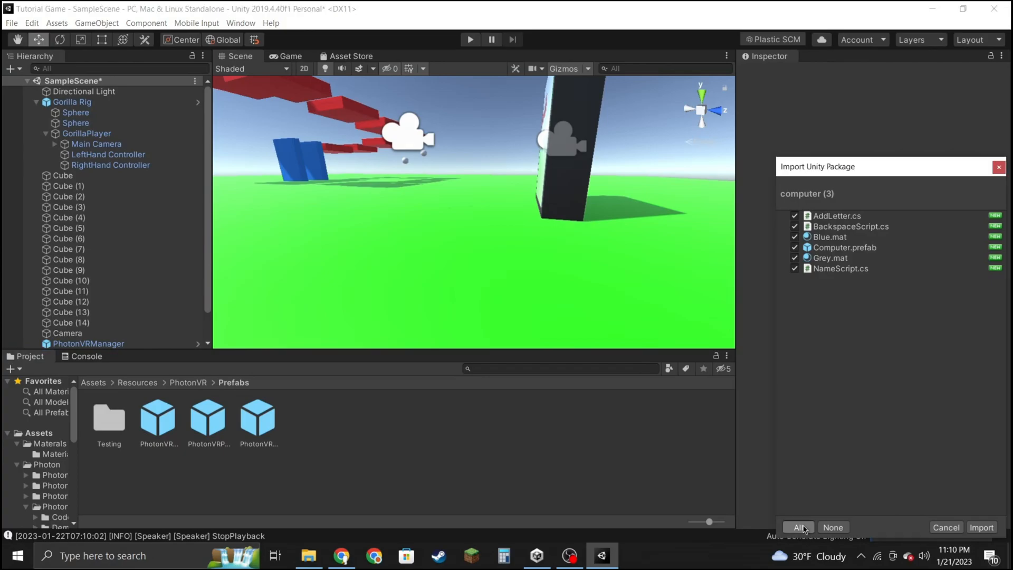
{"action": "left_click", "coordinate": [982, 528]}
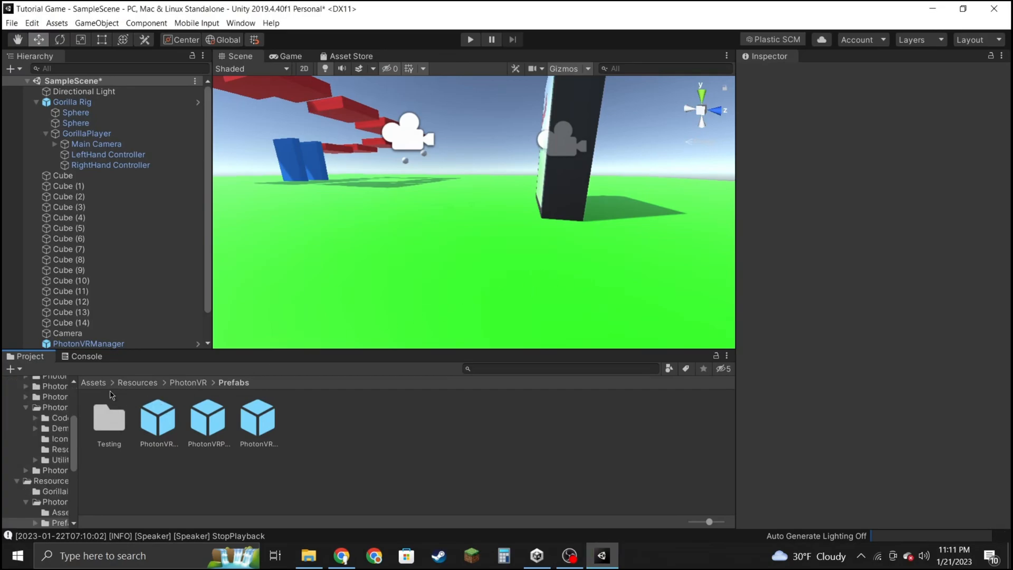
Add the Computer prefab from the Assets folder to SampleScene near the mirror and rotate it.
{"action": "left_click", "coordinate": [93, 383]}
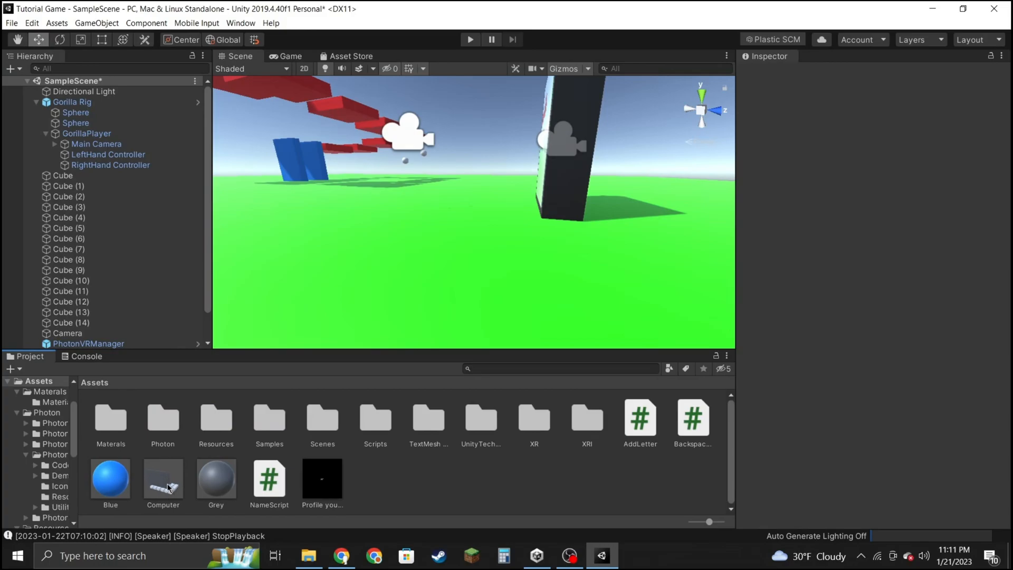
{"action": "left_click_drag", "start_coordinate": [163, 482], "coordinate": [164, 51]}
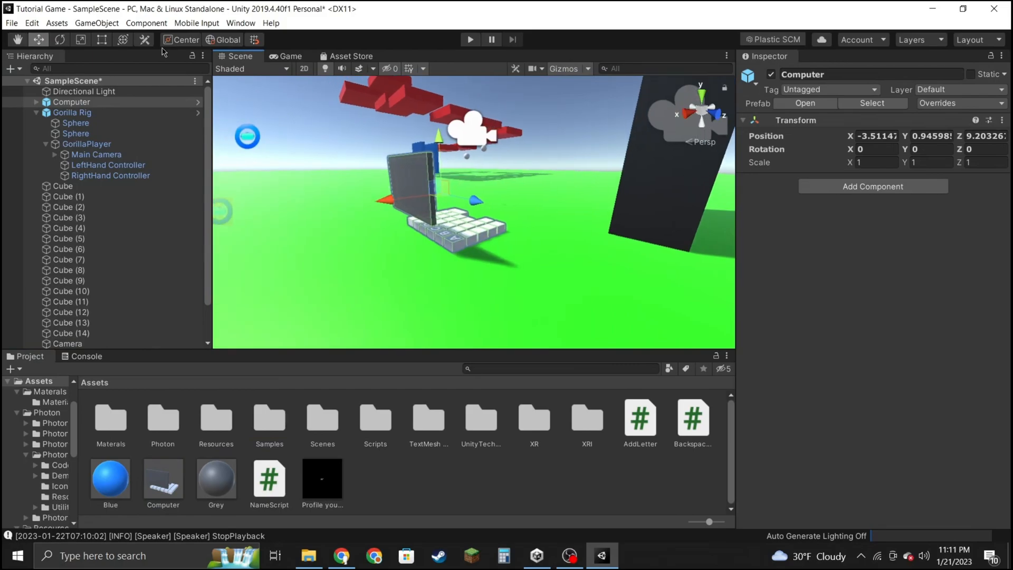
{"action": "left_click", "coordinate": [60, 39]}
{"action": "left_click_drag", "start_coordinate": [429, 209], "coordinate": [627, 245]}
{"action": "right_click_drag", "start_coordinate": [627, 245], "coordinate": [796, 166]}
{"action": "left_click", "coordinate": [571, 106]}
{"action": "right_click_drag", "start_coordinate": [487, 166], "coordinate": [573, 164]}
{"action": "key", "text": "w"}
{"action": "left_click", "coordinate": [570, 72]}
{"action": "right_click_drag", "start_coordinate": [460, 185], "coordinate": [584, 356]}
{"action": "key", "text": "w"}
{"action": "key", "text": "s"}
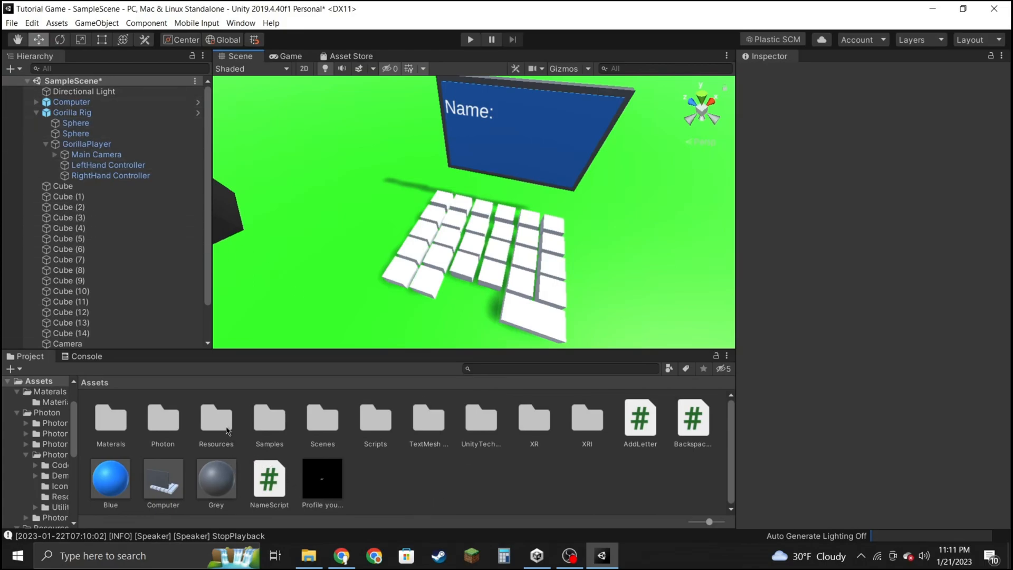
Apply the Black material from the Materals folder to the Computer's Backspace key and the letter keys from Z back to about H.
{"action": "double_click", "coordinate": [111, 418]}
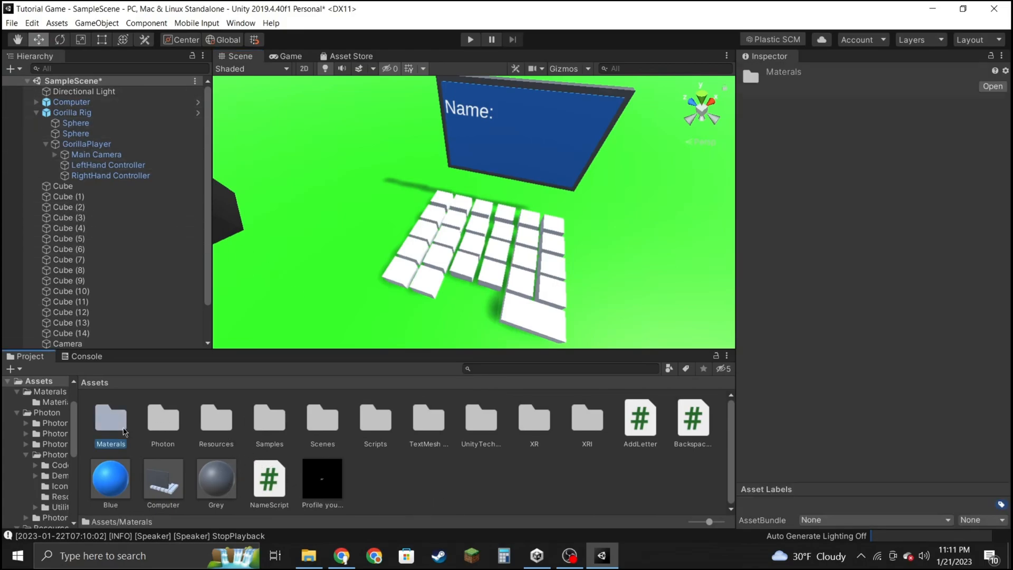
{"action": "left_click_drag", "start_coordinate": [238, 404], "coordinate": [403, 292]}
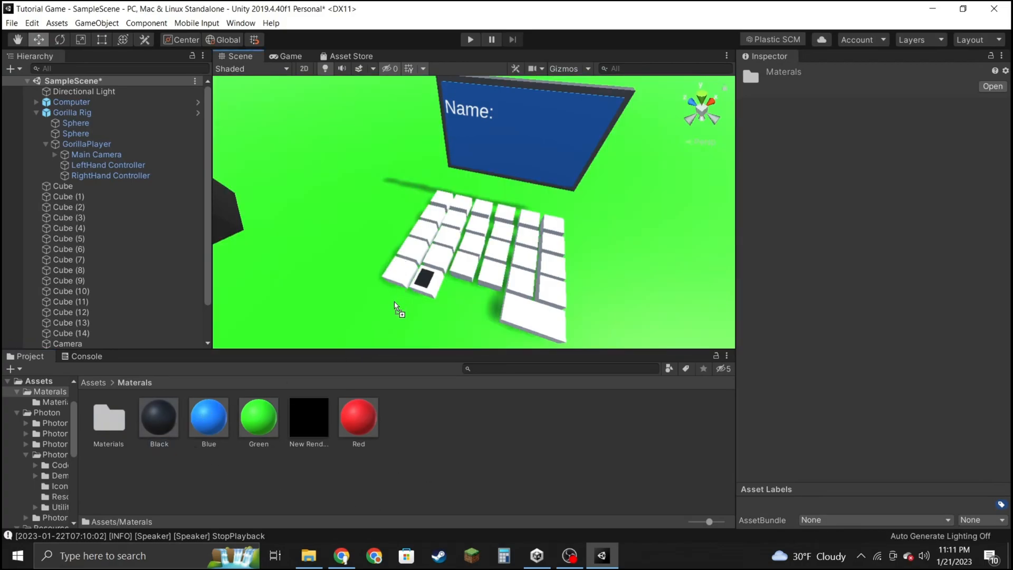
{"action": "key", "text": "w"}
{"action": "right_click_drag", "start_coordinate": [258, 322], "coordinate": [369, 132]}
{"action": "key", "text": "s"}
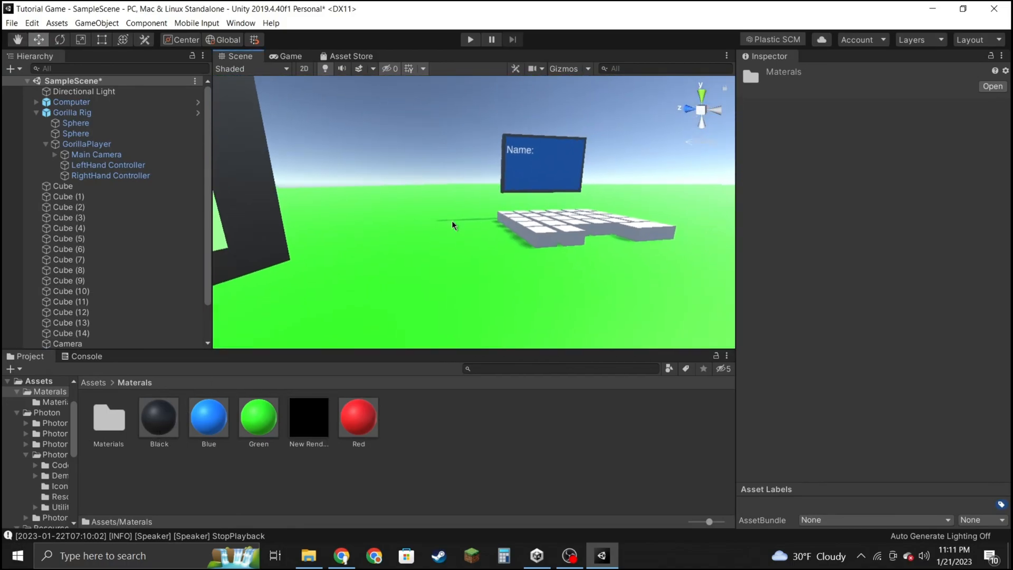
{"action": "left_click_drag", "start_coordinate": [540, 243], "coordinate": [160, 412]}
{"action": "left_click", "coordinate": [36, 103]}
{"action": "scroll", "coordinate": [52, 137], "scroll_direction": "down", "scroll_amount": 3}
{"action": "left_click_drag", "start_coordinate": [159, 417], "coordinate": [100, 266]}
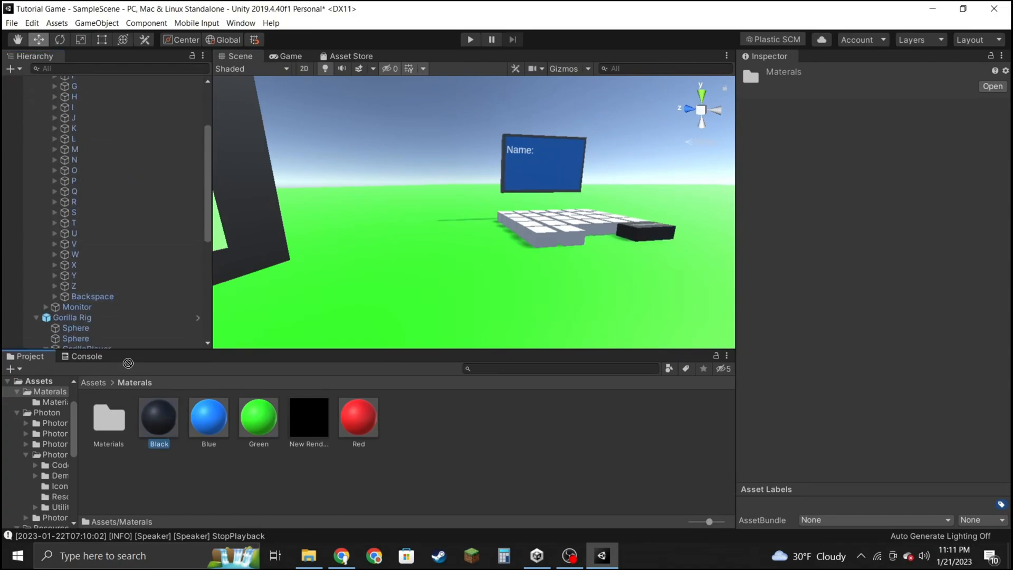
{"action": "left_click_drag", "start_coordinate": [160, 413], "coordinate": [99, 223]}
{"action": "left_click_drag", "start_coordinate": [159, 413], "coordinate": [99, 213]}
{"action": "left_click_drag", "start_coordinate": [160, 413], "coordinate": [99, 192]}
{"action": "left_click_drag", "start_coordinate": [160, 413], "coordinate": [80, 119]}
{"action": "left_click_drag", "start_coordinate": [160, 413], "coordinate": [82, 88]}
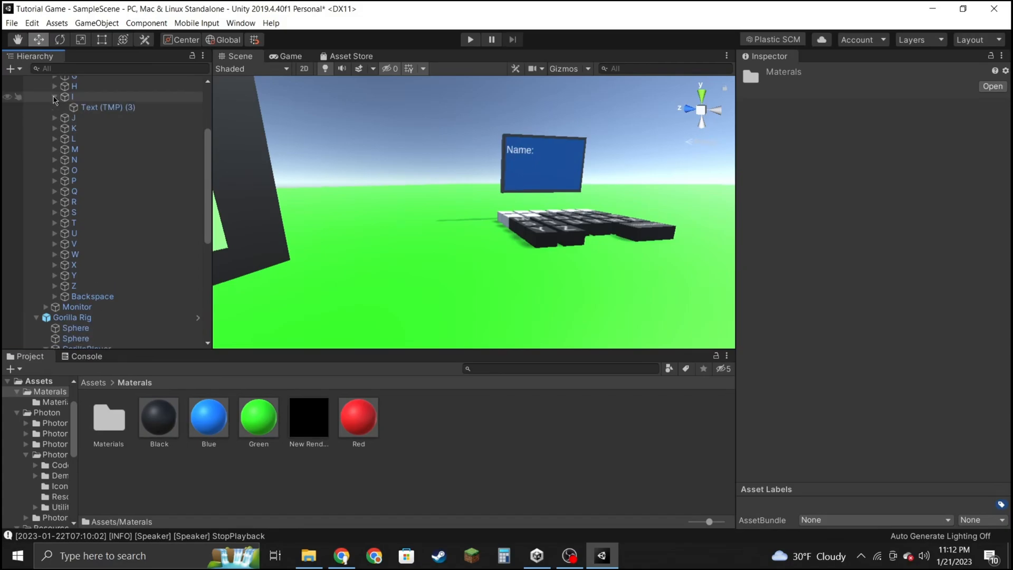
Apply the Black material to the keyboard's remaining white letter keys back to A, and collapse Computer in the hierarchy.
{"action": "left_click", "coordinate": [55, 98]}
{"action": "scroll", "coordinate": [79, 105], "scroll_direction": "up", "scroll_amount": 1}
{"action": "double_click", "coordinate": [84, 125]}
{"action": "left_click_drag", "start_coordinate": [160, 414], "coordinate": [101, 166]}
{"action": "left_click_drag", "start_coordinate": [160, 413], "coordinate": [87, 137]}
{"action": "left_click_drag", "start_coordinate": [160, 413], "coordinate": [77, 165]}
{"action": "left_click_drag", "start_coordinate": [160, 413], "coordinate": [69, 133]}
{"action": "left_click_drag", "start_coordinate": [160, 413], "coordinate": [84, 102]}
{"action": "left_click_drag", "start_coordinate": [160, 413], "coordinate": [79, 92]}
{"action": "scroll", "coordinate": [79, 95], "scroll_direction": "up", "scroll_amount": 2}
{"action": "left_click_drag", "start_coordinate": [160, 413], "coordinate": [79, 125]}
{"action": "left_click", "coordinate": [554, 190]}
{"action": "right_click_drag", "start_coordinate": [554, 190], "coordinate": [636, 252]}
{"action": "key", "text": "w"}
{"action": "key", "text": "s"}
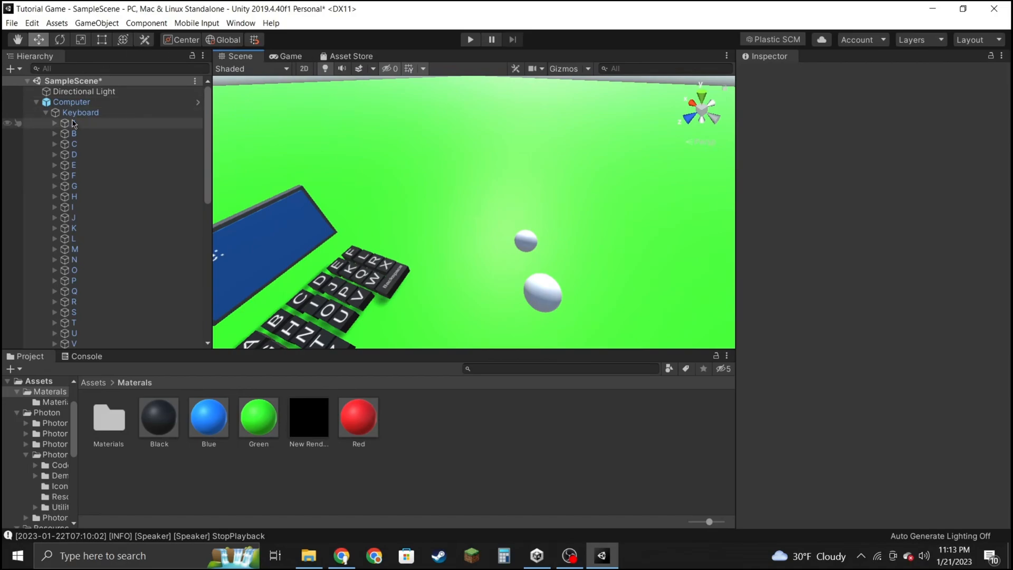
{"action": "left_click", "coordinate": [36, 101]}
Create the user layers Left Hand (8) and Right Hand (9) in the project's Tags & Layers settings.
{"action": "scroll", "coordinate": [87, 130], "scroll_direction": "down", "scroll_amount": 2}
{"action": "scroll", "coordinate": [90, 131], "scroll_direction": "up", "scroll_amount": 2}
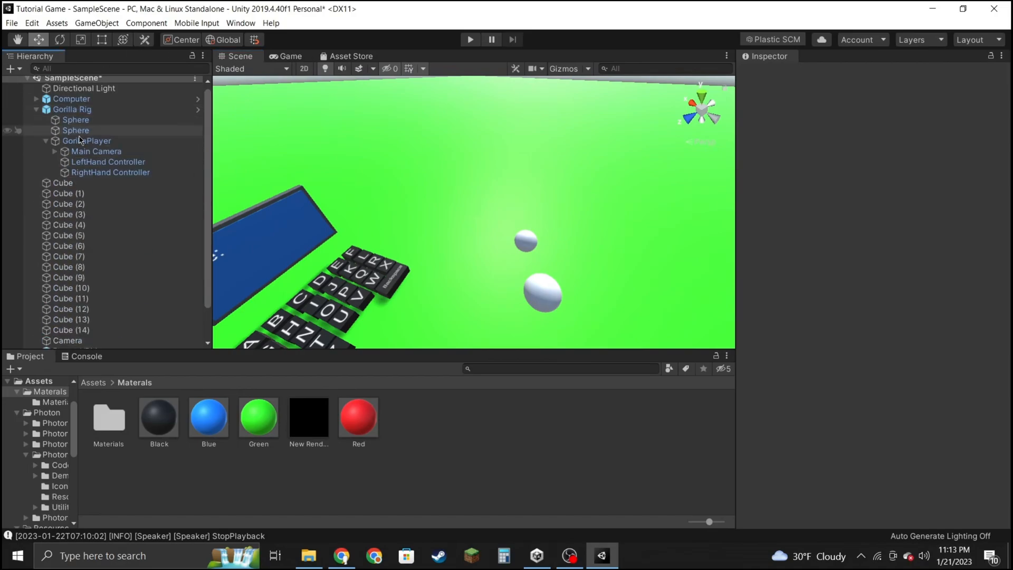
{"action": "left_click", "coordinate": [98, 162]}
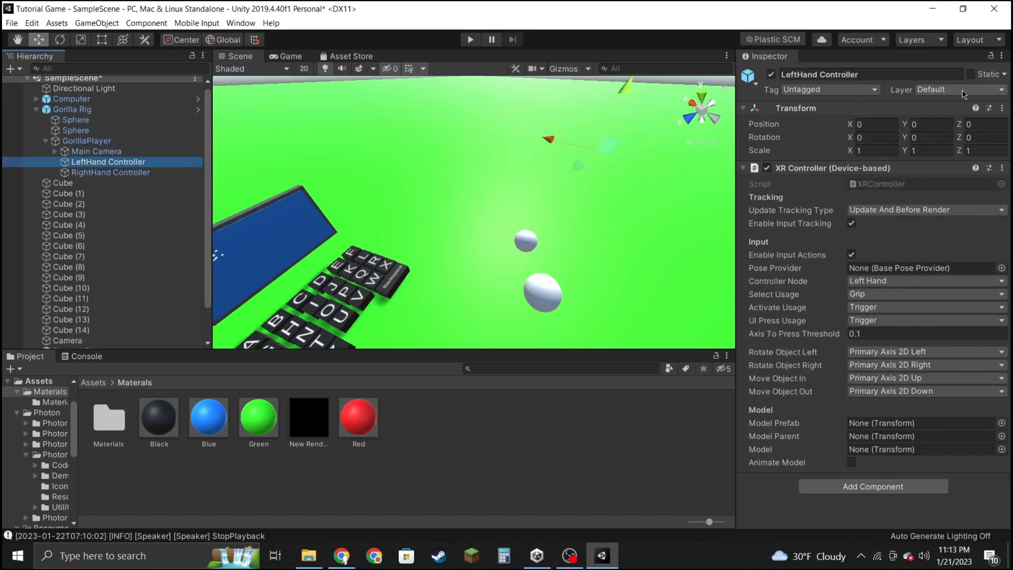
{"action": "left_click", "coordinate": [961, 91]}
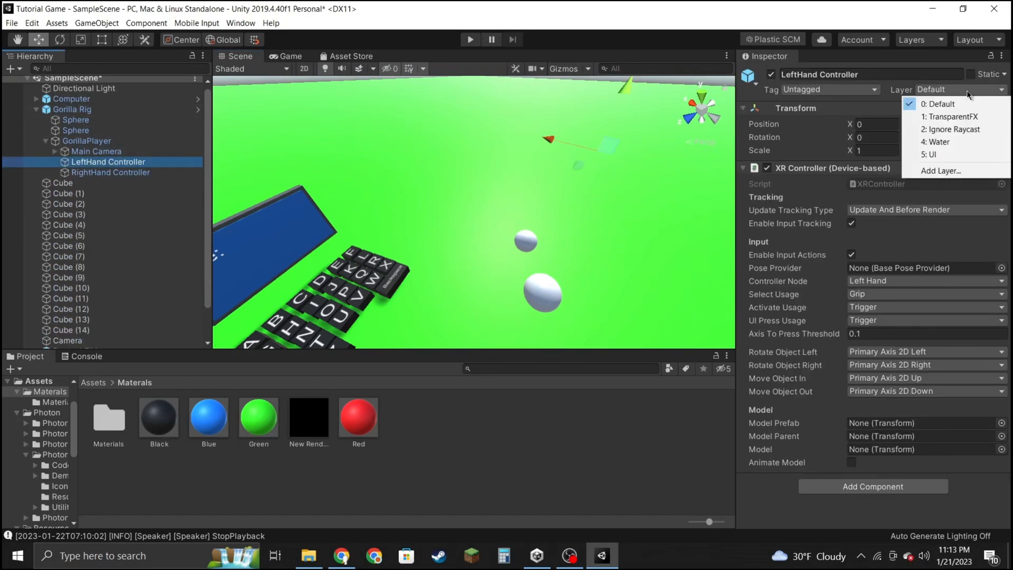
{"action": "left_click", "coordinate": [935, 170]}
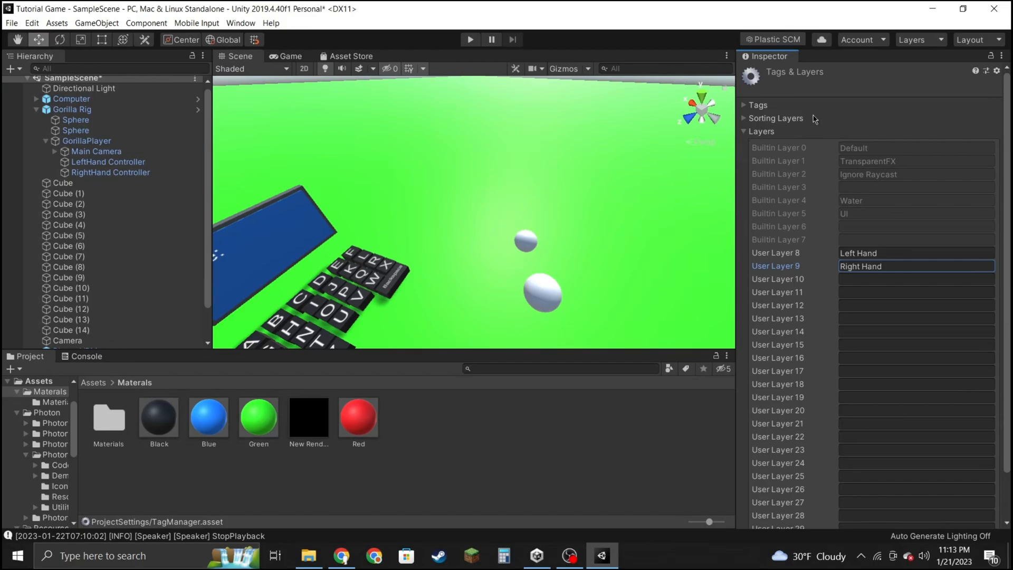
Assign the Left Hand layer to LeftHand Controller and the Right Hand layer to RightHand Controller.
{"action": "left_click", "coordinate": [130, 162]}
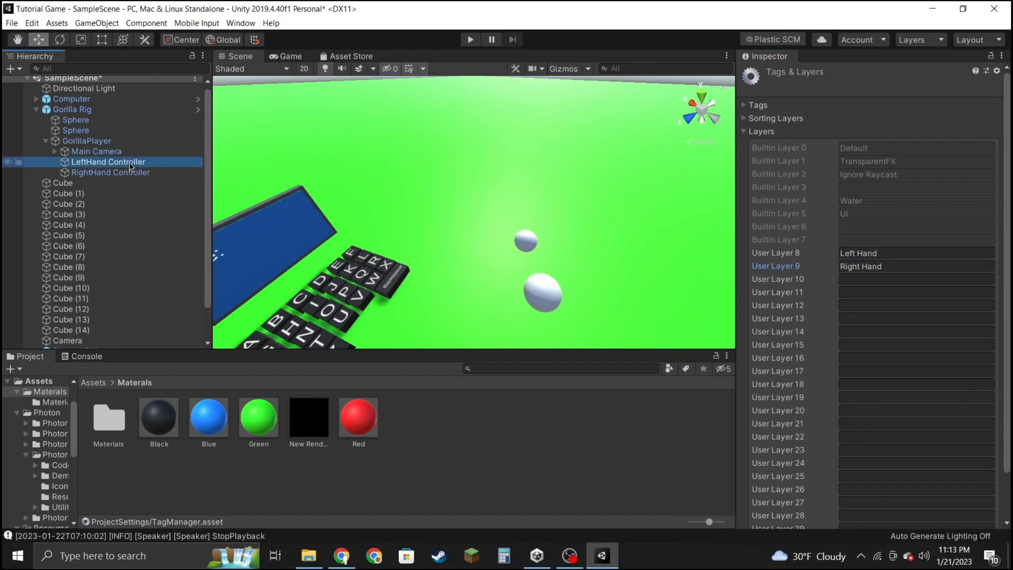
{"action": "left_click", "coordinate": [921, 89]}
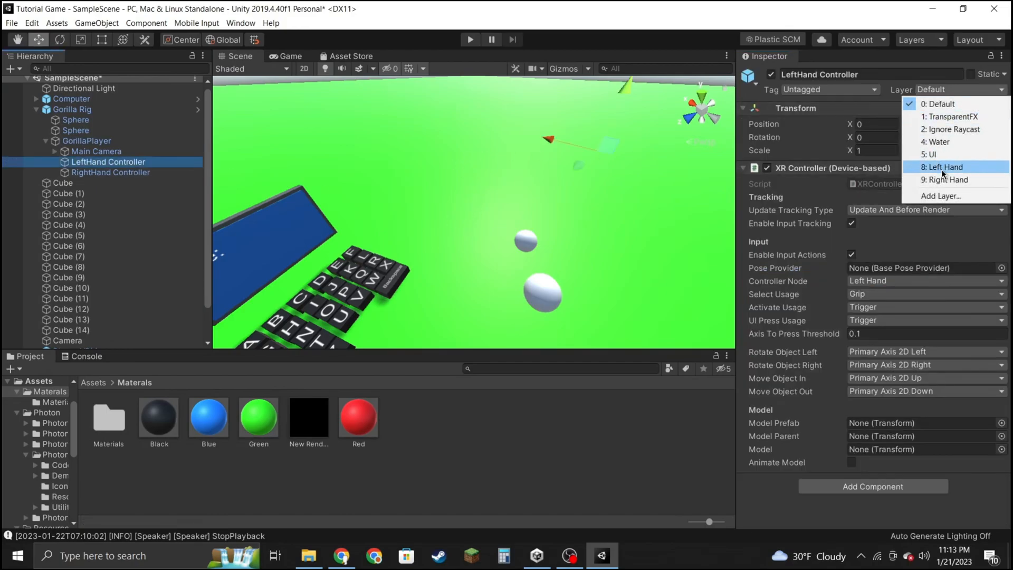
{"action": "left_click", "coordinate": [944, 168]}
{"action": "left_click", "coordinate": [111, 172]}
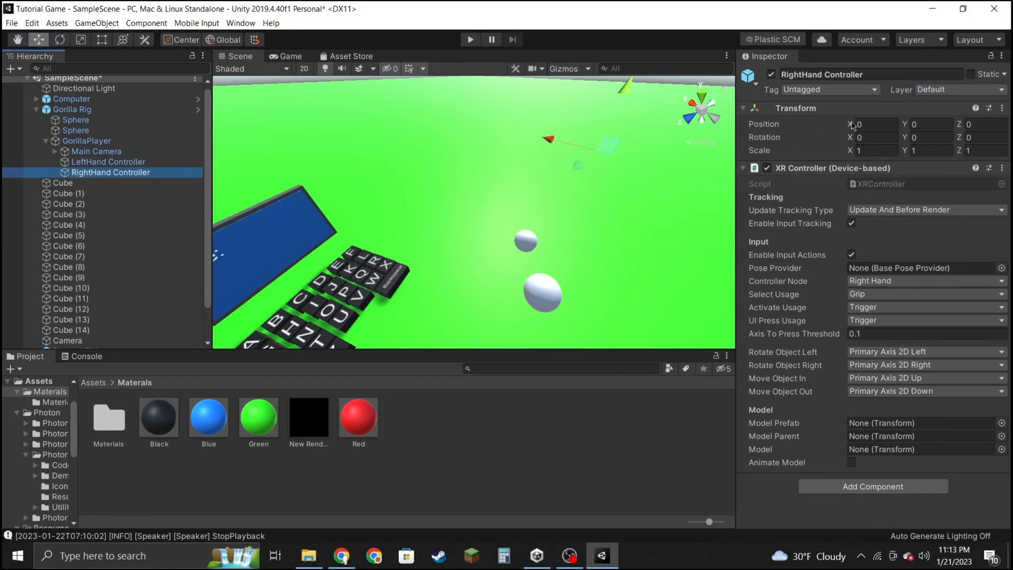
{"action": "left_click", "coordinate": [945, 89]}
{"action": "left_click", "coordinate": [944, 180]}
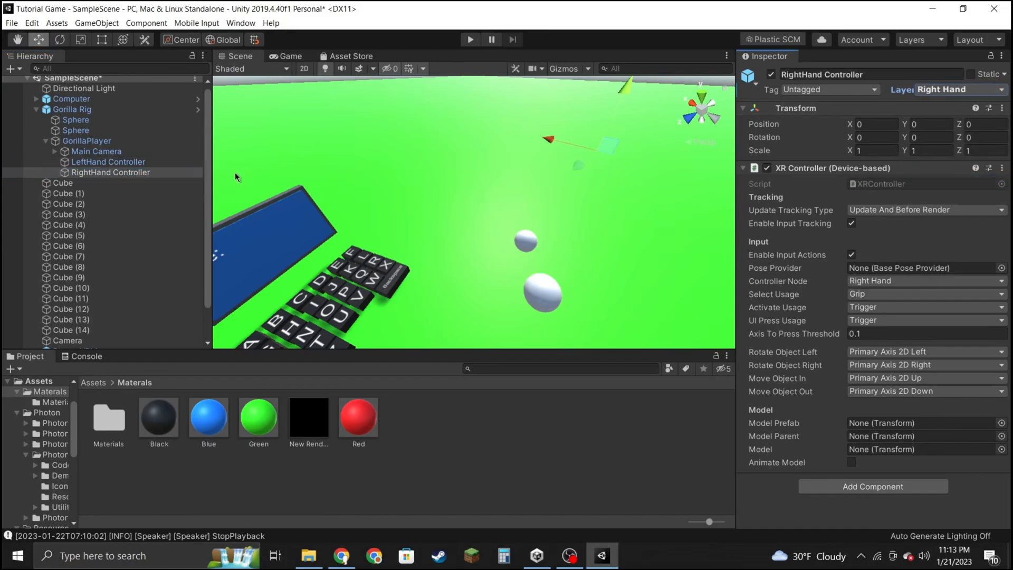
Add a Sphere Collider with a radius of 0.05 to both RightHand Controller and LeftHand Controller.
{"action": "left_click", "coordinate": [855, 487]}
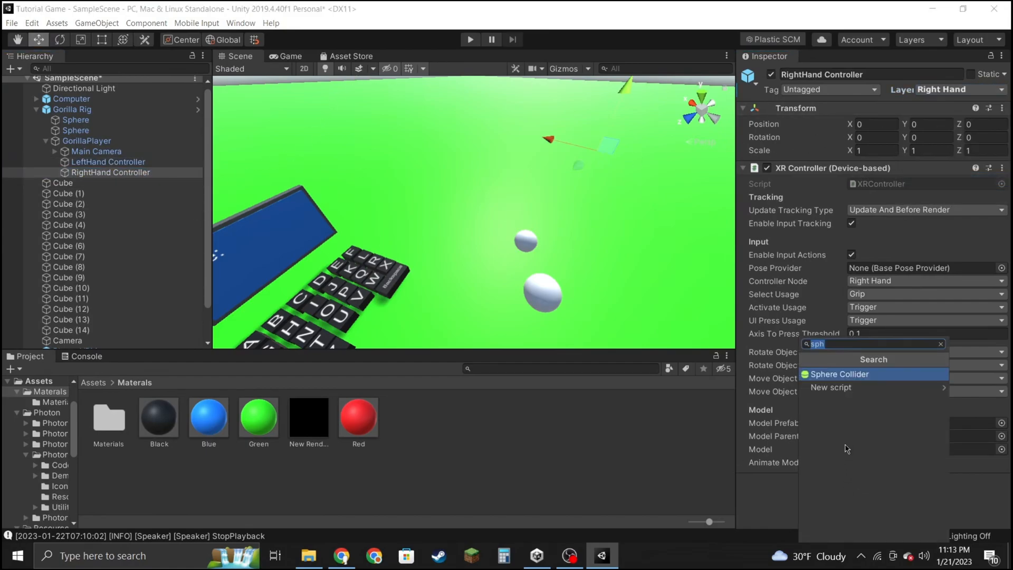
{"action": "left_click", "coordinate": [841, 376]}
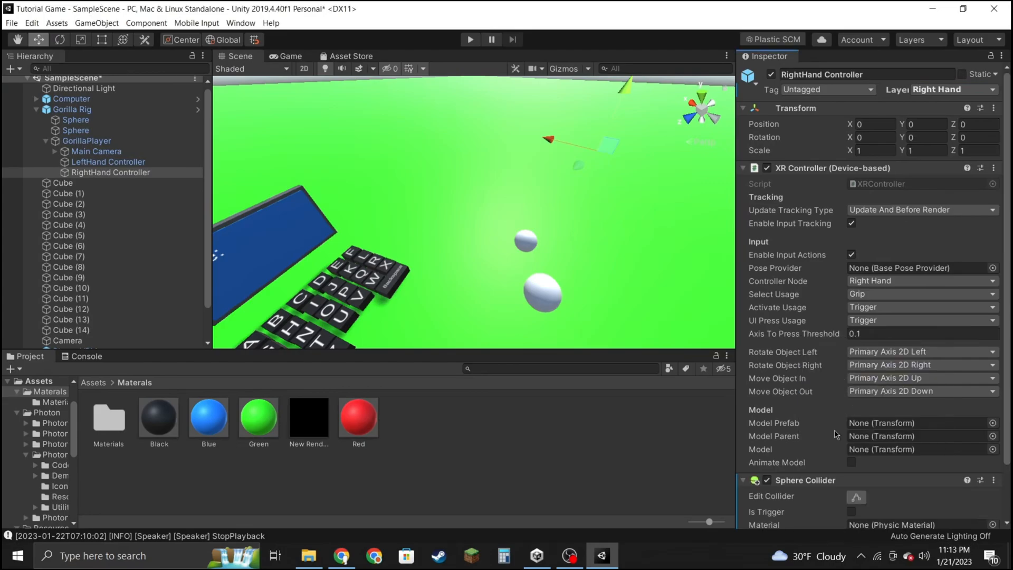
{"action": "scroll", "coordinate": [846, 422], "scroll_direction": "down", "scroll_amount": 3}
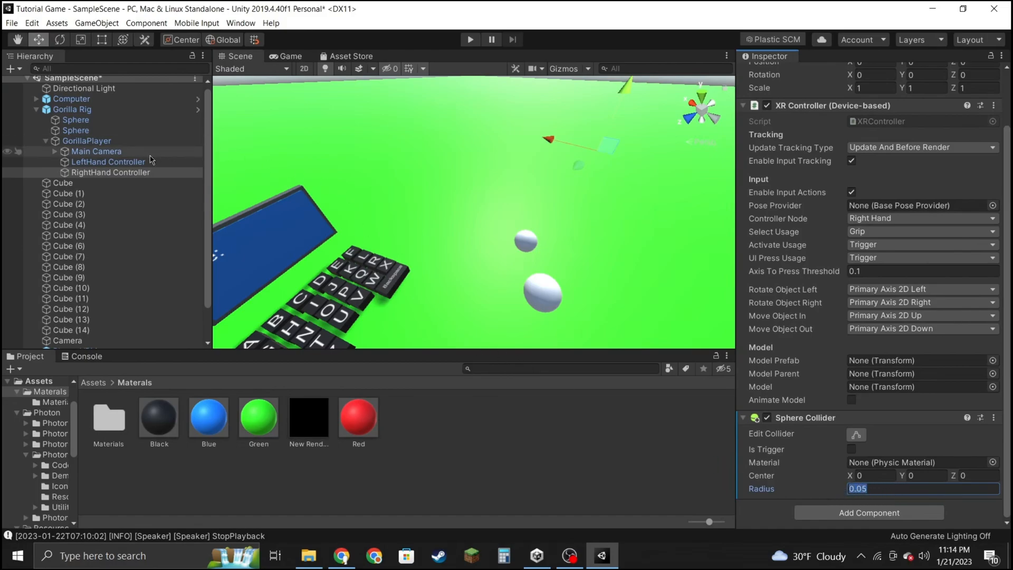
{"action": "left_click", "coordinate": [108, 162]}
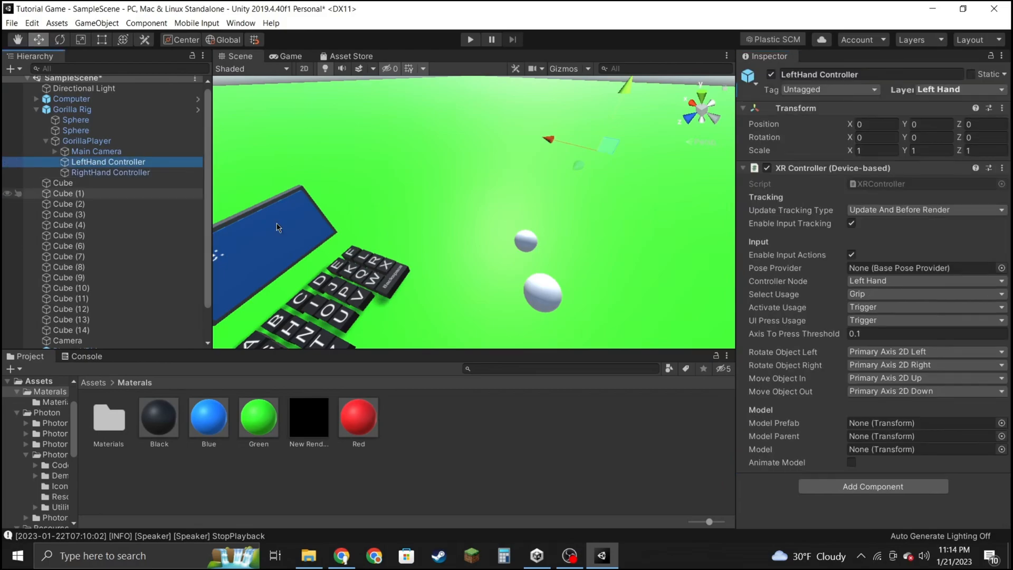
{"action": "left_click", "coordinate": [883, 489]}
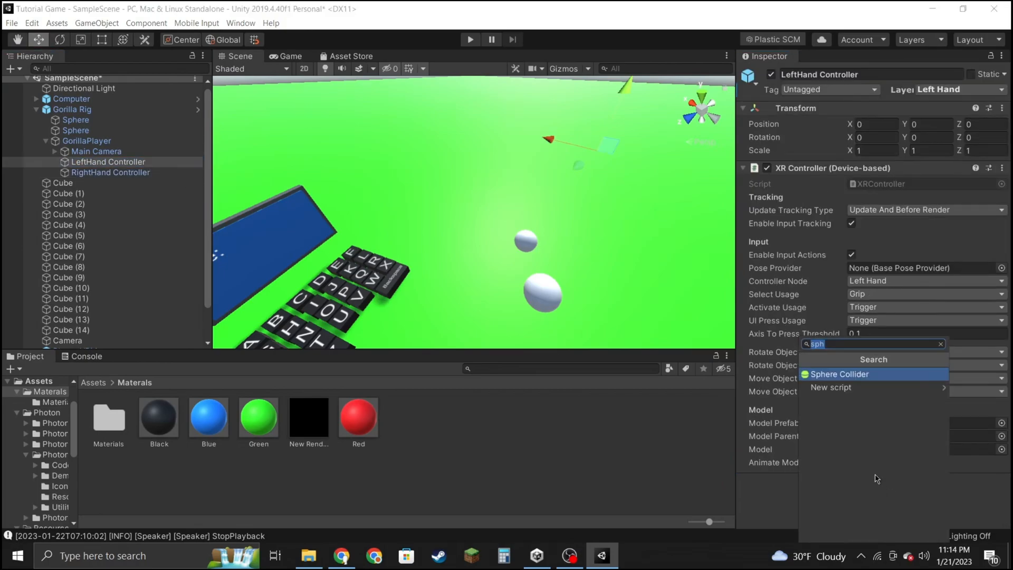
{"action": "left_click", "coordinate": [840, 376]}
{"action": "scroll", "coordinate": [870, 490], "scroll_direction": "down", "scroll_amount": 3}
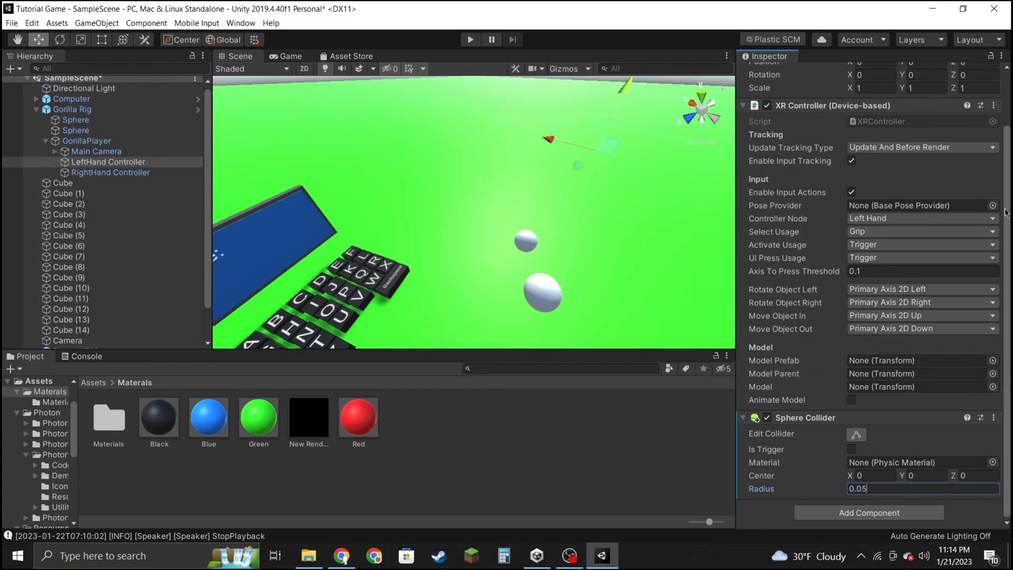
Examine the layers and colliders of both hand controllers and the scene around the computer and hand spheres.
{"action": "right_click_drag", "start_coordinate": [625, 220], "coordinate": [563, 45]}
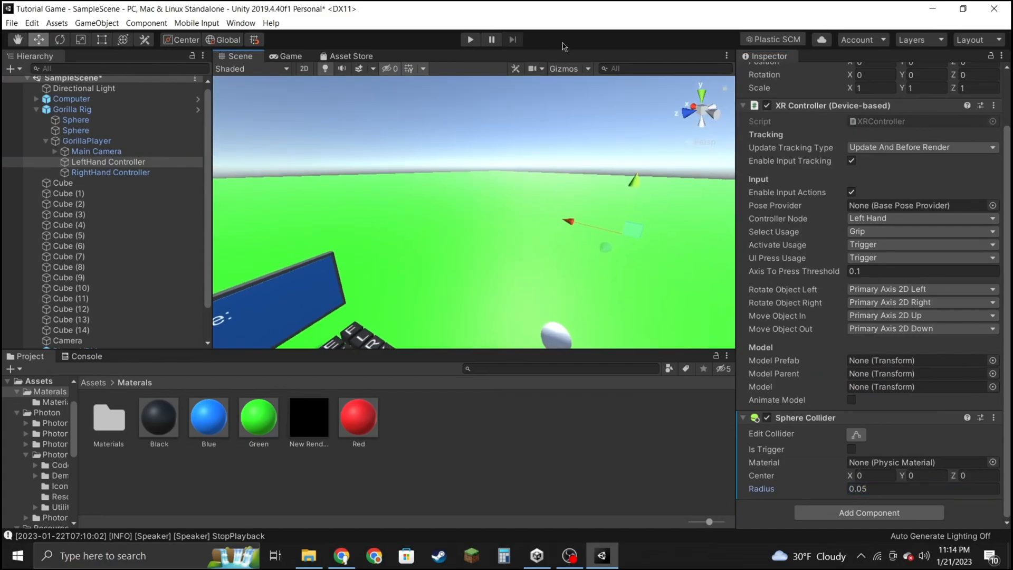
{"action": "left_click", "coordinate": [486, 126]}
{"action": "right_click_drag", "start_coordinate": [486, 126], "coordinate": [678, 248]}
{"action": "key", "text": "s"}
{"action": "key", "text": "a"}
{"action": "key", "text": "d"}
{"action": "left_click", "coordinate": [98, 175]}
{"action": "left_click", "coordinate": [114, 163]}
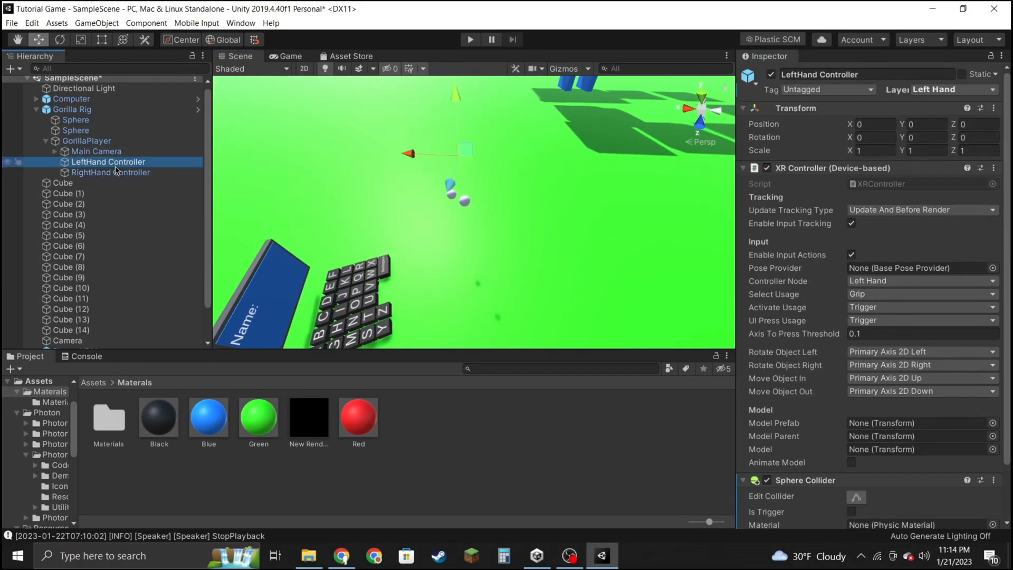
{"action": "left_click", "coordinate": [122, 176]}
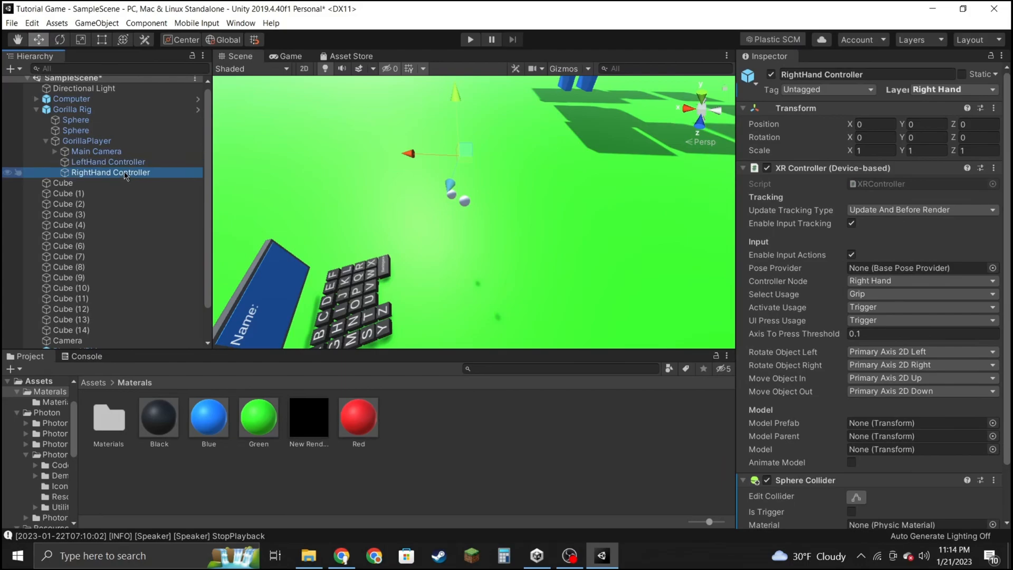
{"action": "right_click_drag", "start_coordinate": [491, 174], "coordinate": [489, 126]}
{"action": "left_click", "coordinate": [432, 140]}
{"action": "key", "text": "w"}
{"action": "right_click_drag", "start_coordinate": [432, 140], "coordinate": [733, 162]}
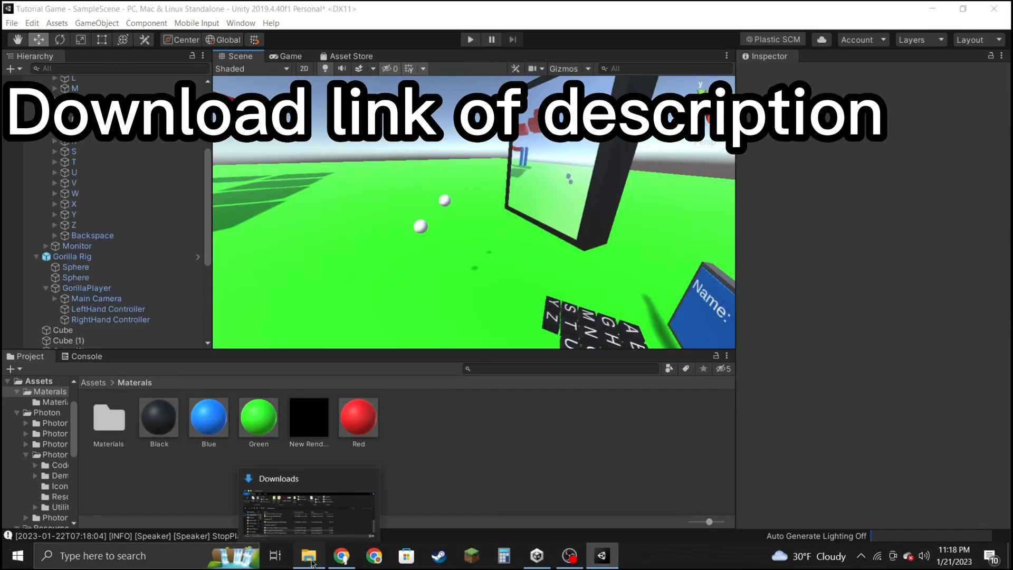
Import all contents of Reporting Package.unitypackage from the Downloads folder into the project.
{"action": "left_click", "coordinate": [292, 491]}
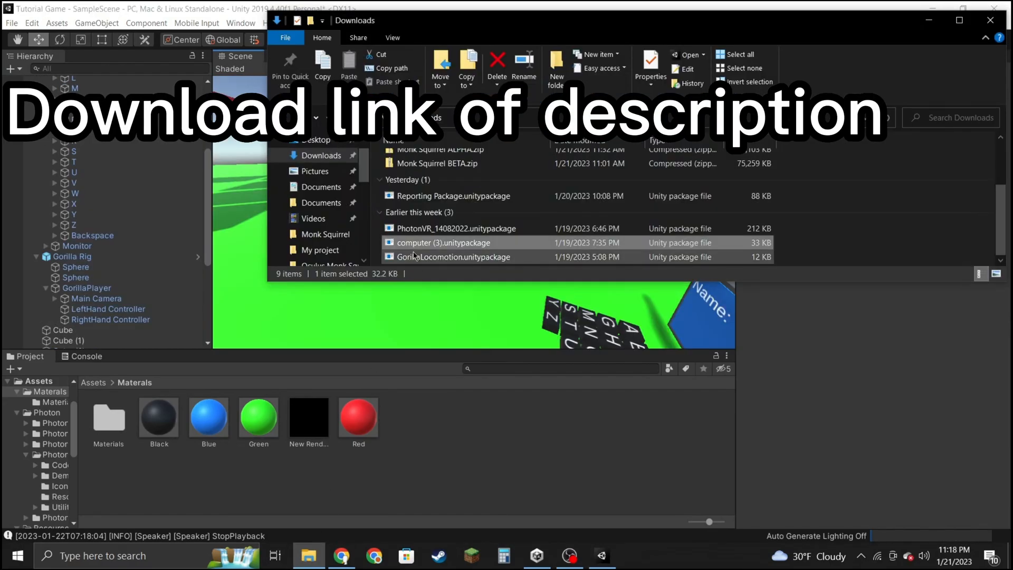
{"action": "double_click", "coordinate": [421, 199]}
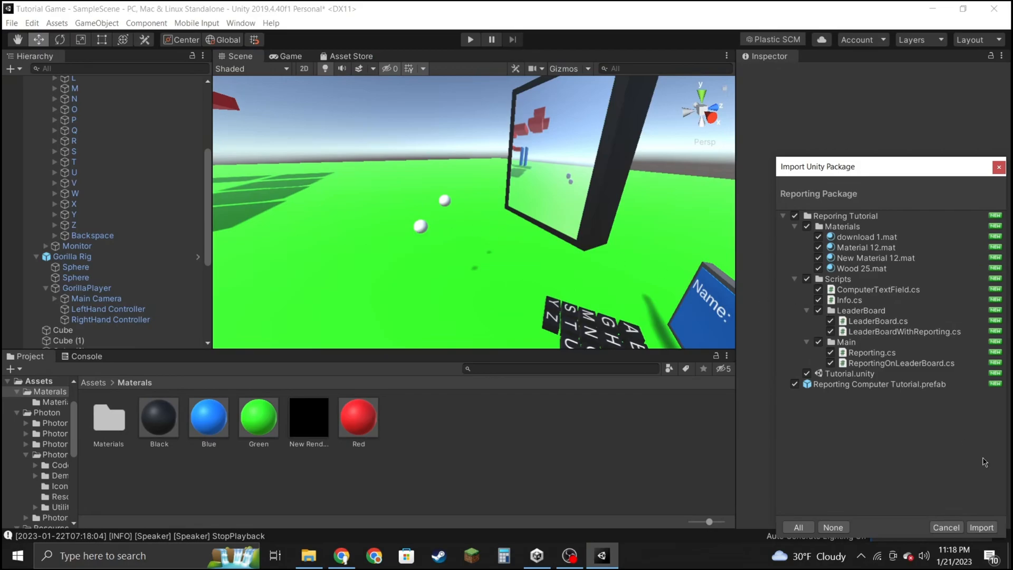
{"action": "left_click", "coordinate": [982, 527]}
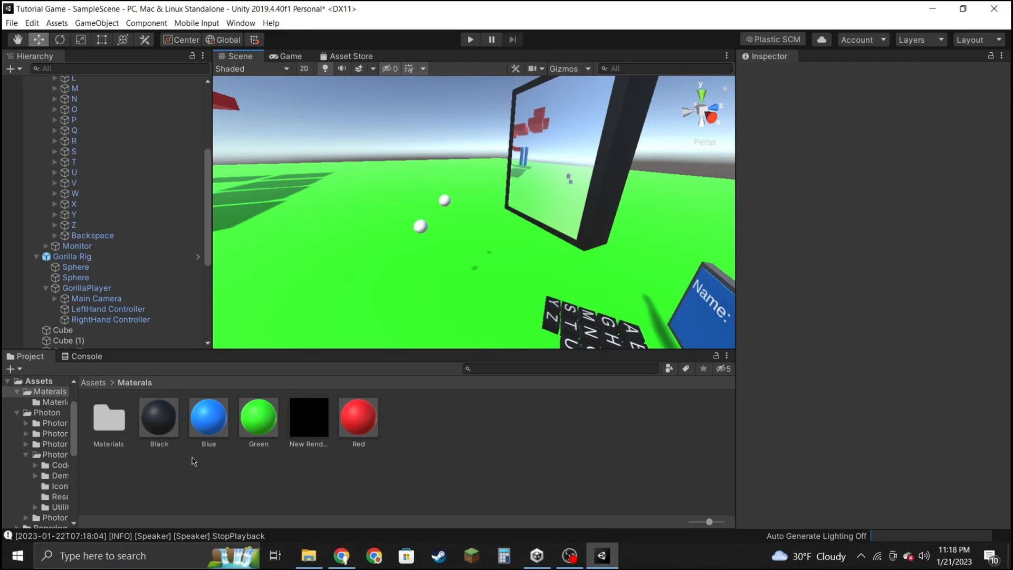
Place the Reporting Computer Tutorial prefab from the Assets folder in the scene near the mirror.
{"action": "left_click", "coordinate": [50, 384]}
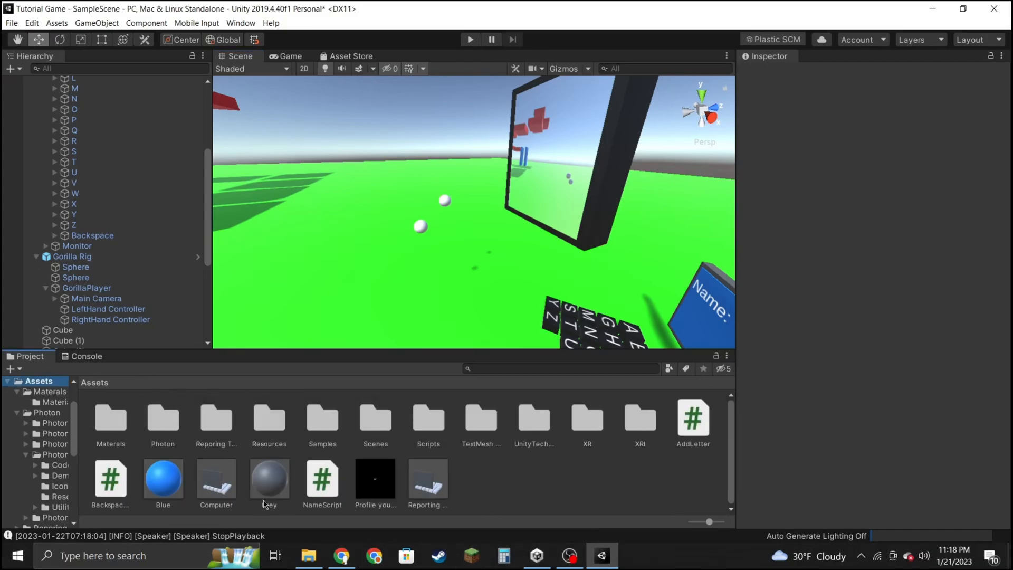
{"action": "left_click_drag", "start_coordinate": [428, 480], "coordinate": [437, 271]}
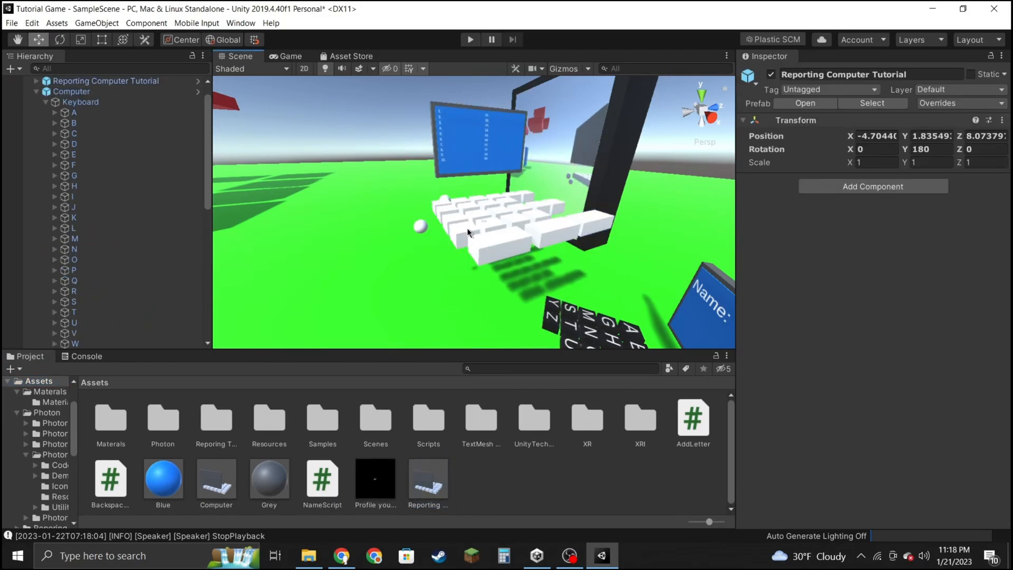
{"action": "left_click", "coordinate": [37, 91]}
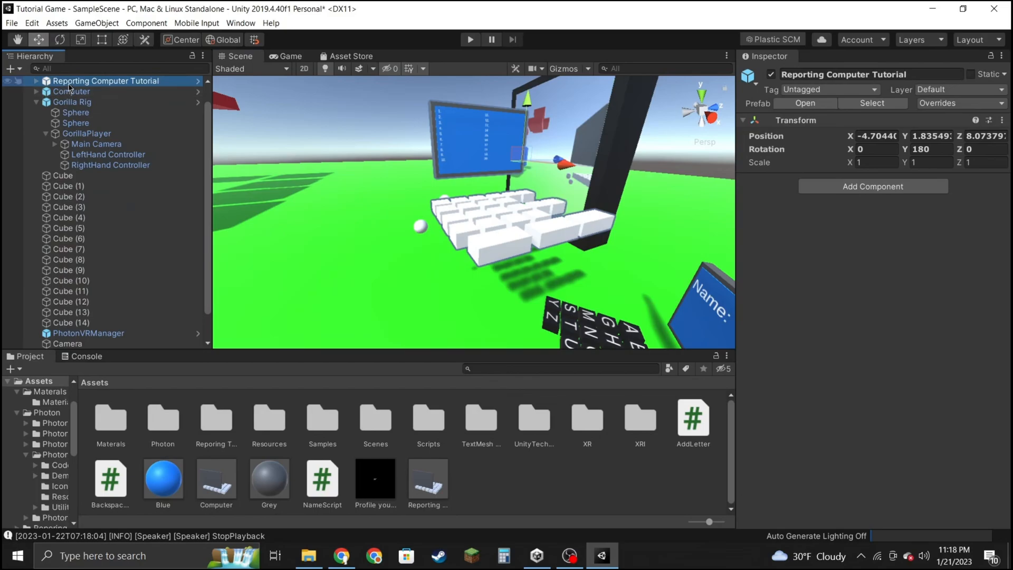
Lower the Reporting Computer Tutorial object to Y 0.953 and rotate it to about 247 degrees around Y.
{"action": "left_click_drag", "start_coordinate": [499, 219], "coordinate": [514, 239]}
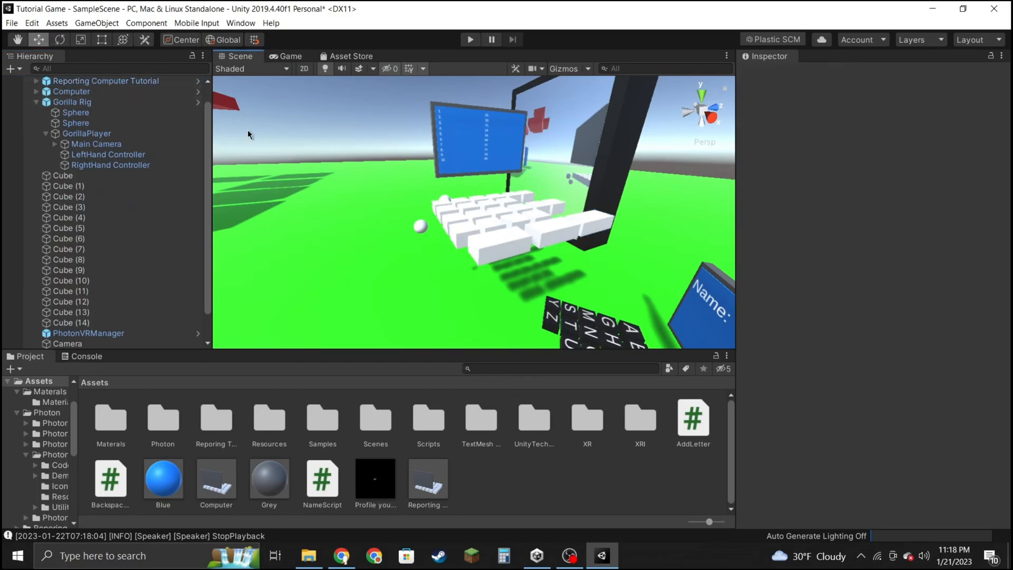
{"action": "left_click", "coordinate": [77, 82]}
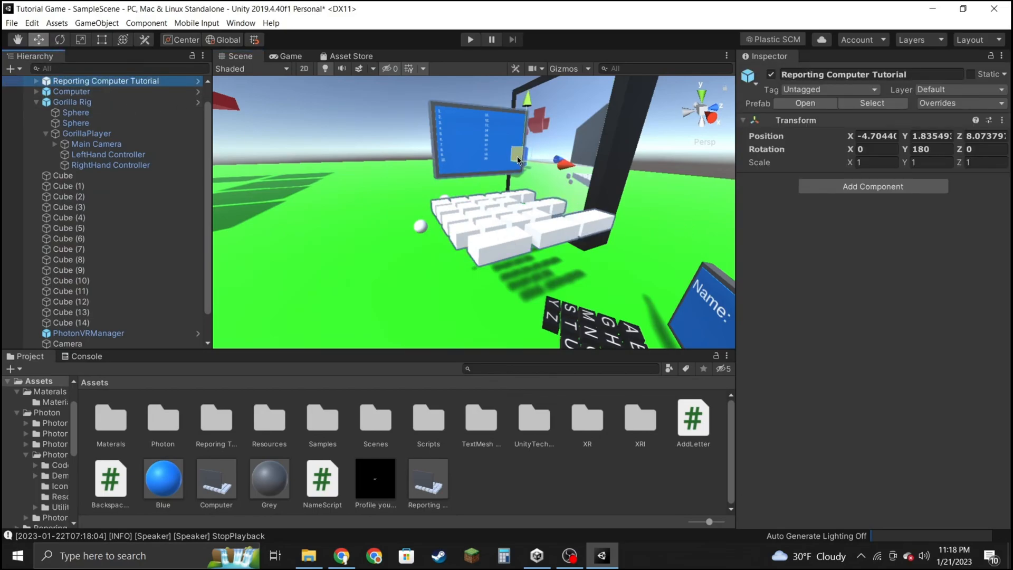
{"action": "left_click_drag", "start_coordinate": [532, 138], "coordinate": [524, 224]}
{"action": "left_click_drag", "start_coordinate": [553, 315], "coordinate": [497, 237]}
{"action": "left_click_drag", "start_coordinate": [572, 284], "coordinate": [222, 175], "text": "alt"}
{"action": "key", "text": "e"}
{"action": "left_click", "coordinate": [43, 40]}
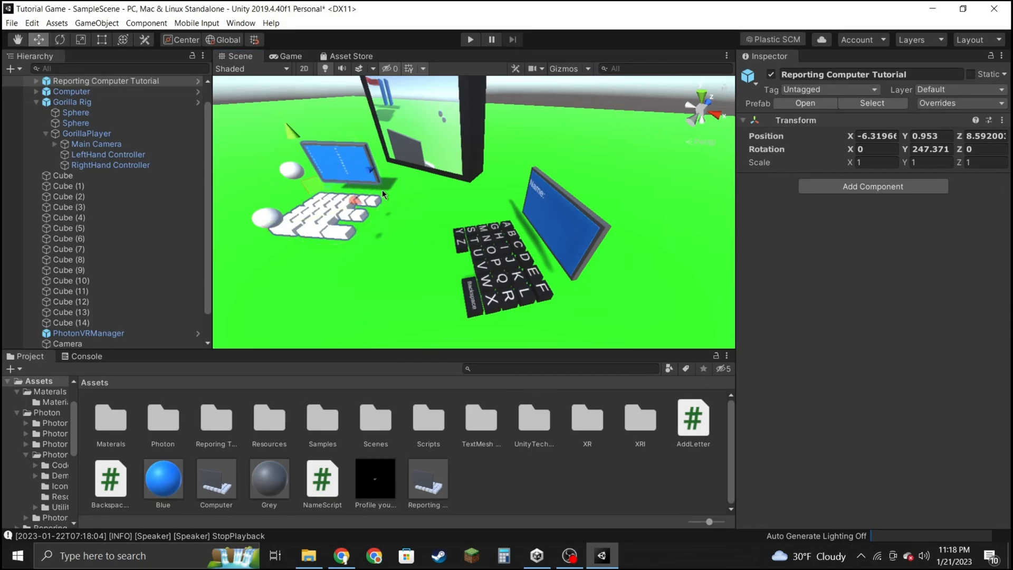
Move the reporting computer beside the name computer, at about X -4.965 and Z 9.82, and rotate it to about 310 degrees around Y.
{"action": "left_click_drag", "start_coordinate": [355, 201], "coordinate": [336, 166]}
{"action": "left_click", "coordinate": [62, 39]}
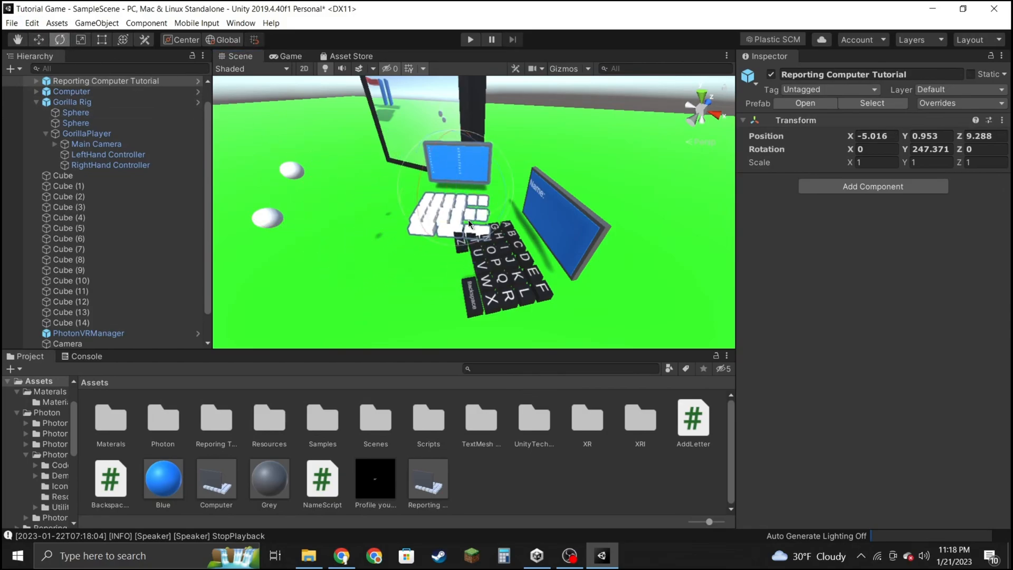
{"action": "left_click_drag", "start_coordinate": [468, 223], "coordinate": [425, 227]}
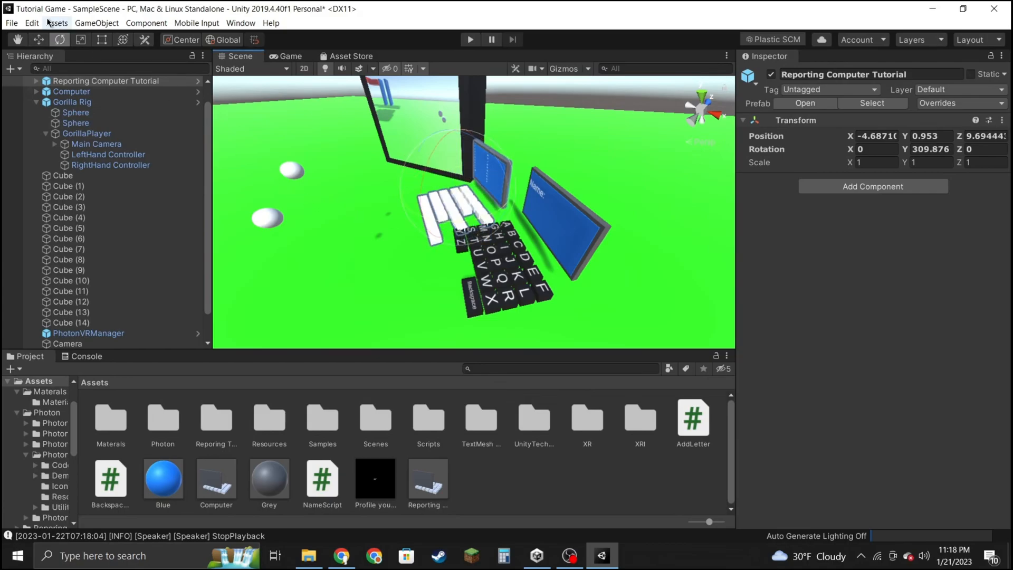
{"action": "left_click", "coordinate": [38, 39]}
{"action": "left_click_drag", "start_coordinate": [506, 200], "coordinate": [469, 163]}
{"action": "right_click_drag", "start_coordinate": [486, 164], "coordinate": [690, 139]}
{"action": "left_click", "coordinate": [591, 127]}
{"action": "key", "text": "w"}
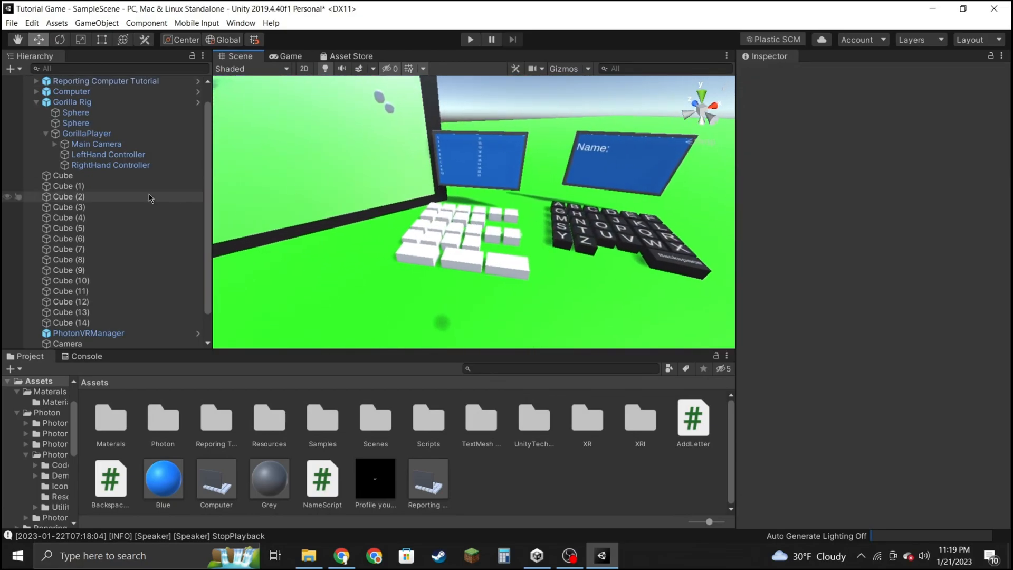
Apply the Black material to all keys of the reporting computer's keyboard, number keys 1 to 20 and Backspace (1) to (3).
{"action": "left_click", "coordinate": [39, 107]}
{"action": "left_click", "coordinate": [36, 102]}
{"action": "left_click", "coordinate": [40, 92]}
{"action": "left_click", "coordinate": [36, 102]}
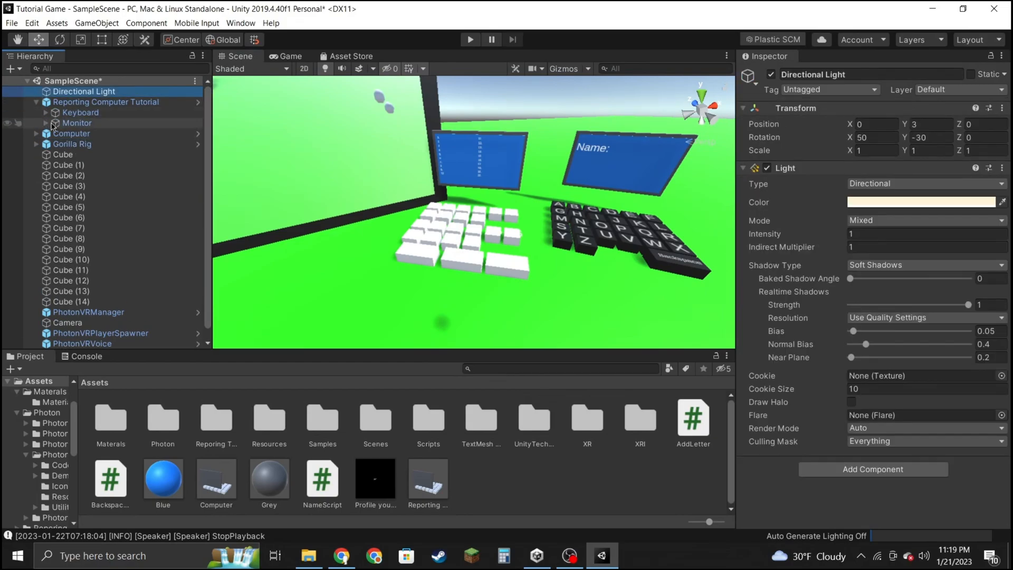
{"action": "left_click", "coordinate": [46, 113]}
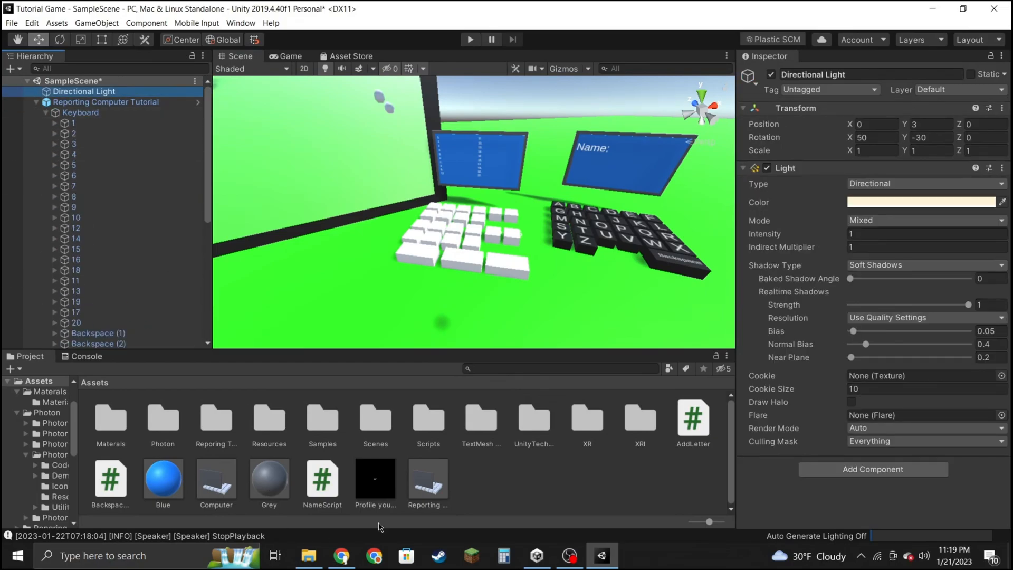
{"action": "double_click", "coordinate": [112, 422]}
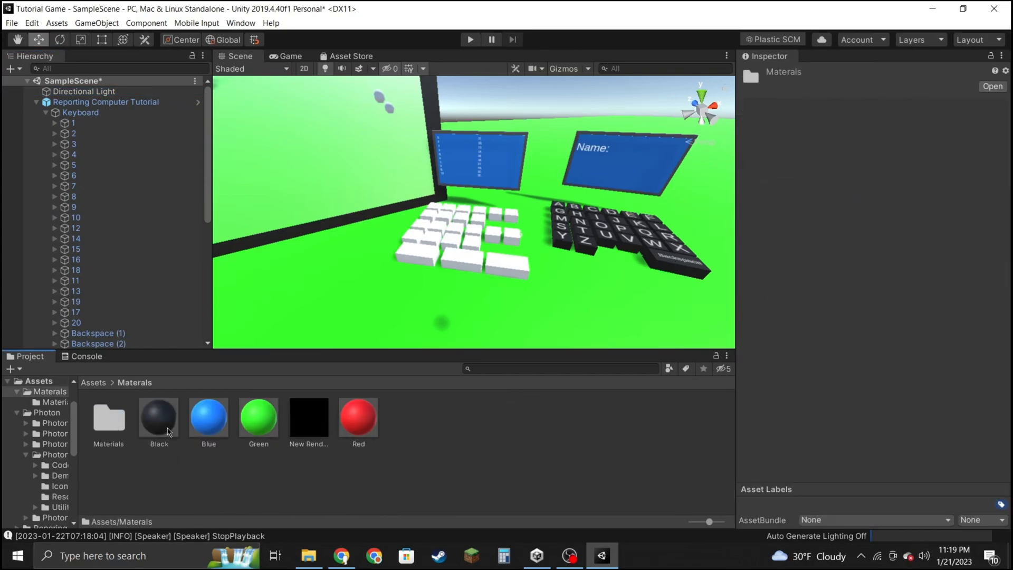
{"action": "left_click_drag", "start_coordinate": [67, 129], "coordinate": [67, 126]}
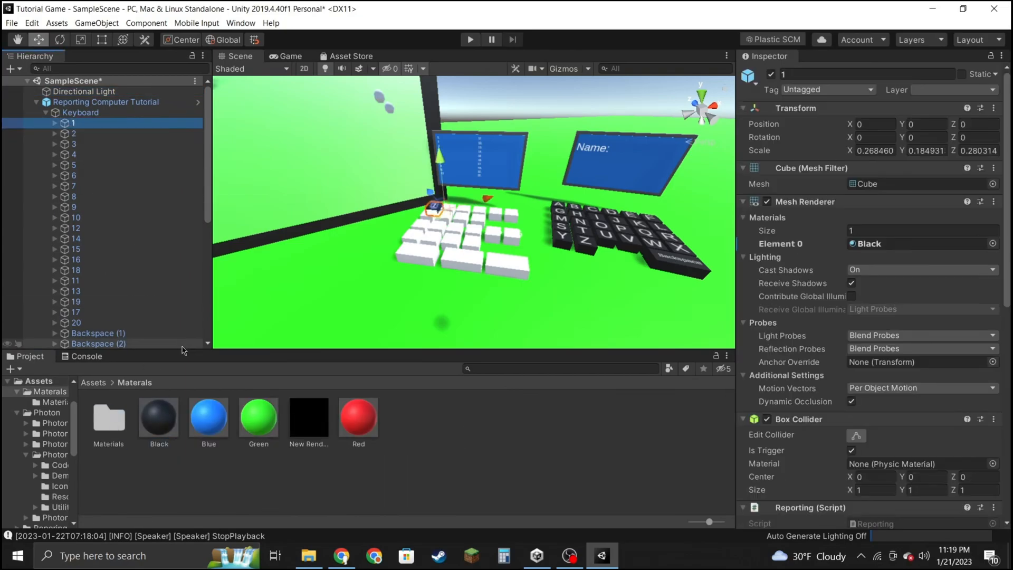
{"action": "left_click_drag", "start_coordinate": [146, 427], "coordinate": [68, 149]}
{"action": "left_click_drag", "start_coordinate": [68, 149], "coordinate": [75, 154]}
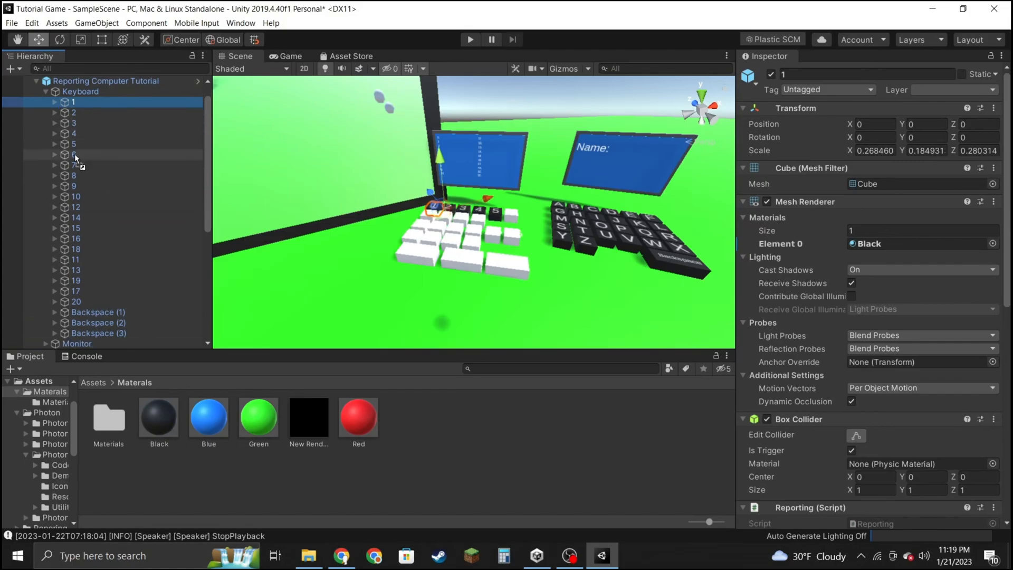
{"action": "left_click_drag", "start_coordinate": [159, 420], "coordinate": [77, 208]}
{"action": "scroll", "coordinate": [84, 180], "scroll_direction": "up", "scroll_amount": 3}
{"action": "left_click_drag", "start_coordinate": [159, 419], "coordinate": [77, 218]}
{"action": "left_click_drag", "start_coordinate": [152, 387], "coordinate": [77, 228]}
{"action": "left_click_drag", "start_coordinate": [158, 419], "coordinate": [73, 214]}
{"action": "left_click_drag", "start_coordinate": [158, 419], "coordinate": [77, 185]}
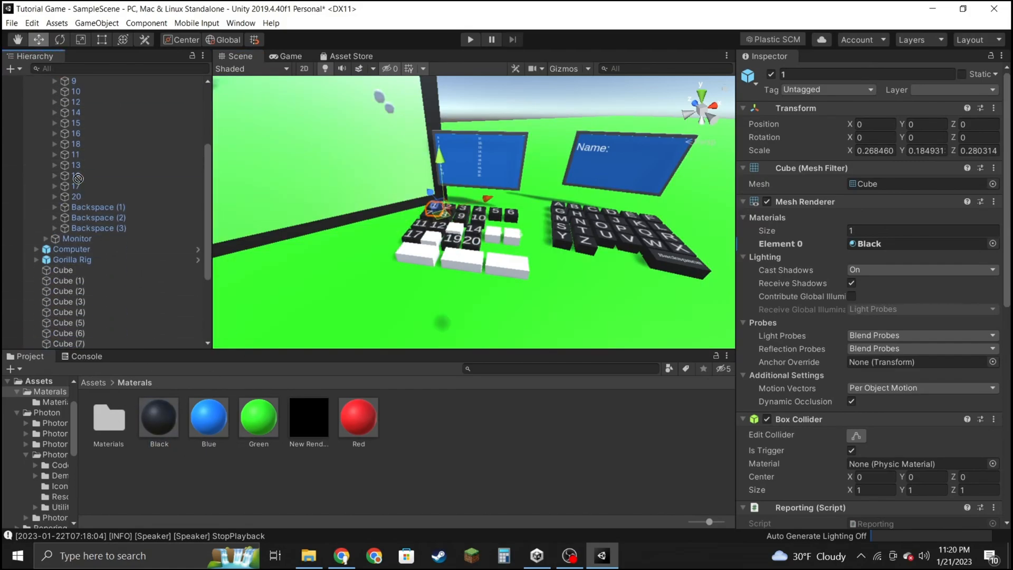
{"action": "left_click_drag", "start_coordinate": [158, 420], "coordinate": [87, 183]}
{"action": "left_click_drag", "start_coordinate": [159, 419], "coordinate": [87, 175]}
{"action": "left_click_drag", "start_coordinate": [158, 419], "coordinate": [89, 184]}
{"action": "scroll", "coordinate": [89, 184], "scroll_direction": "up", "scroll_amount": 6}
{"action": "scroll", "coordinate": [78, 254], "scroll_direction": "down", "scroll_amount": 2}
Create a new material named WHAT in the Materals folder.
{"action": "right_click", "coordinate": [467, 474]}
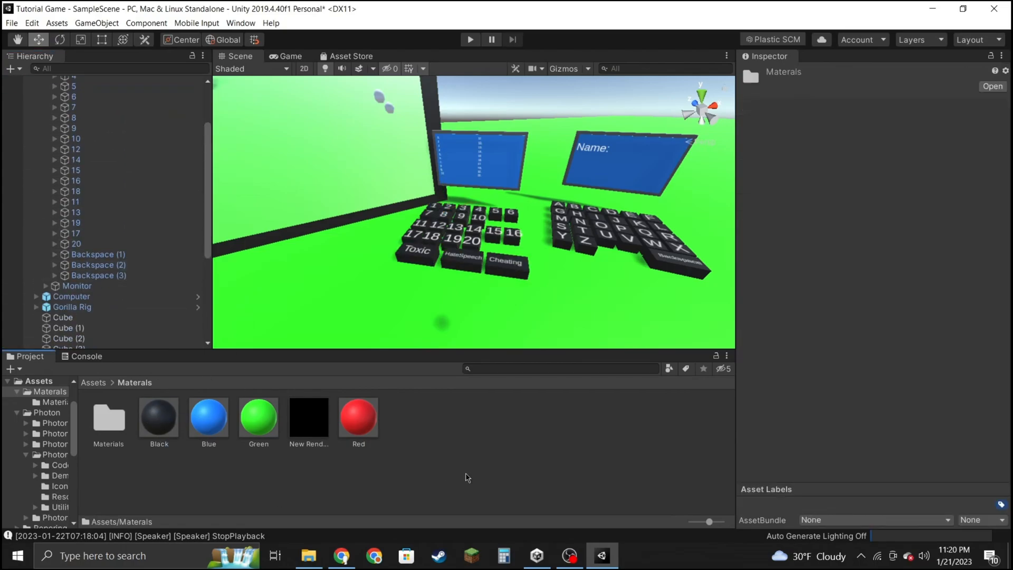
{"action": "mouse_move", "coordinate": [560, 183]}
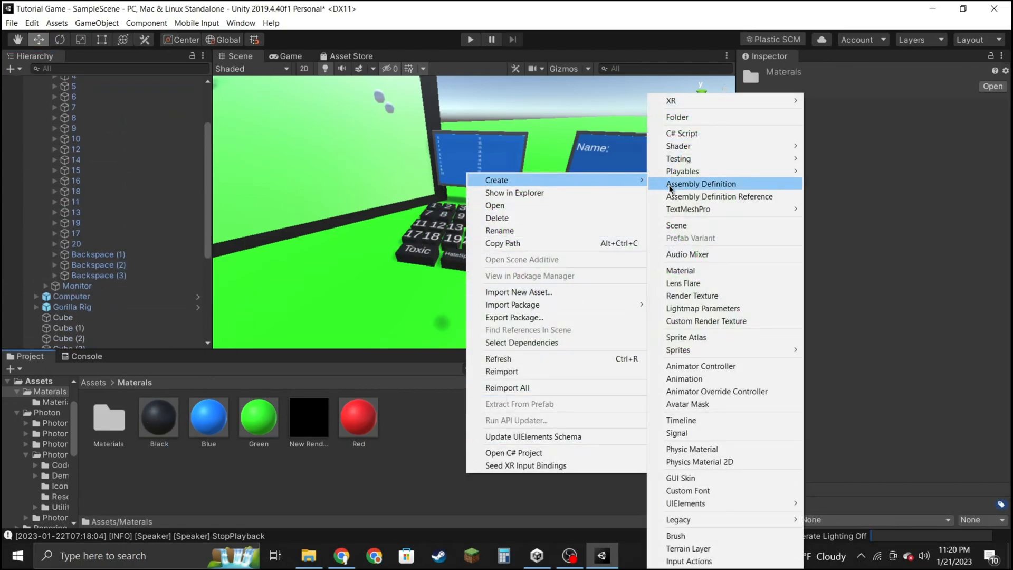
{"action": "left_click", "coordinate": [708, 270]}
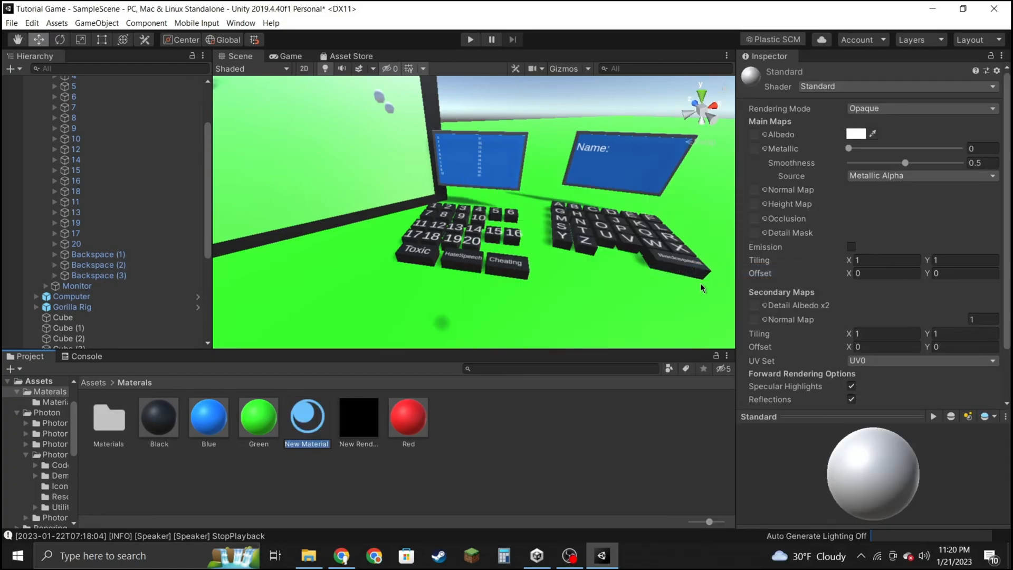
{"action": "key", "text": "BackSpace"}
{"action": "key", "text": "backslash"}
{"action": "type", "text": "WHAY"}
{"action": "key", "text": "BackSpace"}
{"action": "type", "text": "T"}
{"action": "key", "text": "Return"}
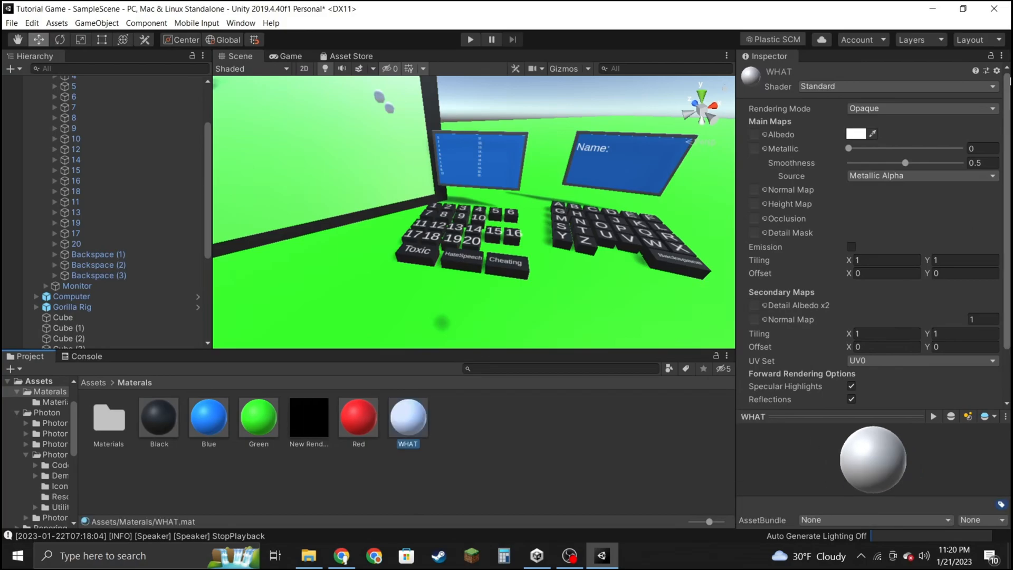
Set the WHAT material's albedo to a very dark red, hex 140000.
{"action": "left_click", "coordinate": [856, 133]}
{"action": "left_click_drag", "start_coordinate": [704, 303], "coordinate": [748, 356]}
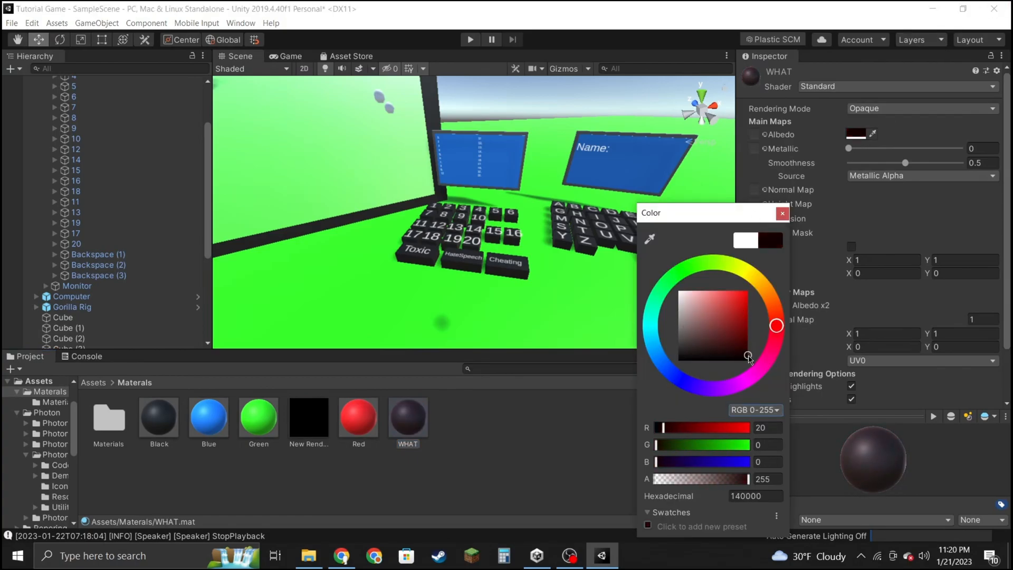
{"action": "left_click", "coordinate": [783, 214]}
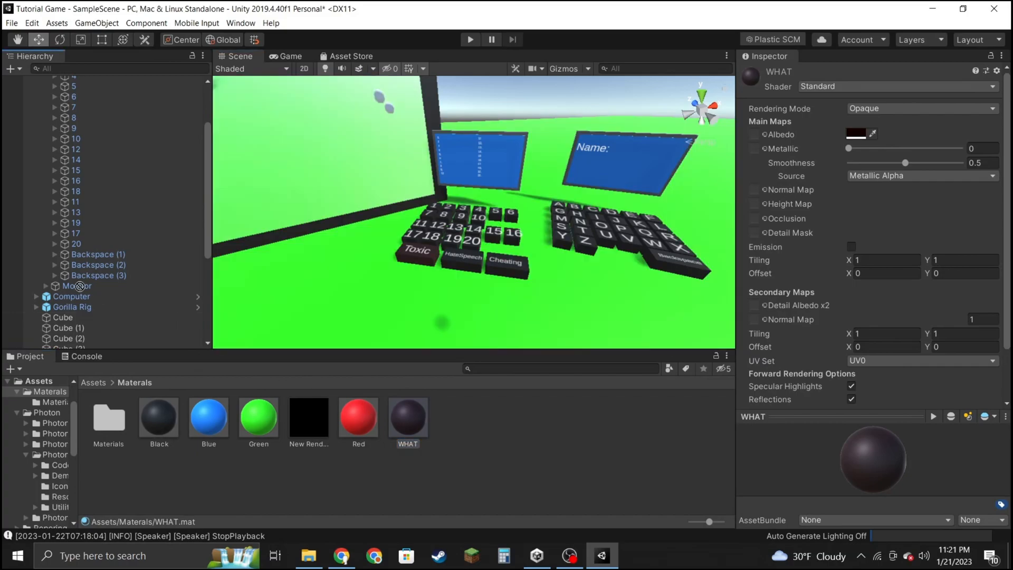
Apply the WHAT material to the Toxic, HateSpeech and Cheating keys, Backspace (1) to (3), of the reporting keyboard.
{"action": "left_click_drag", "start_coordinate": [404, 429], "coordinate": [101, 276]}
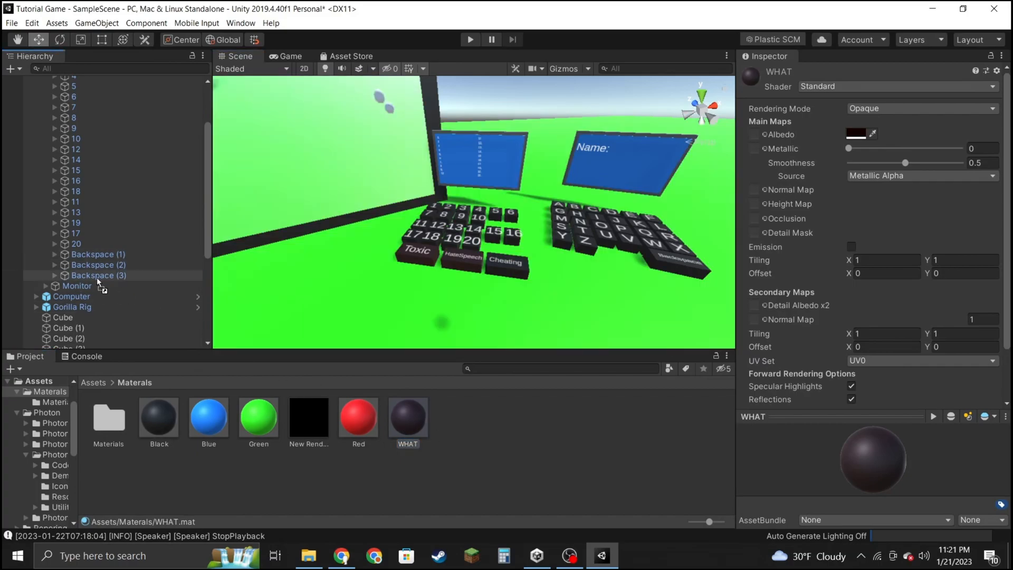
{"action": "right_click_drag", "start_coordinate": [546, 140], "coordinate": [577, 98]}
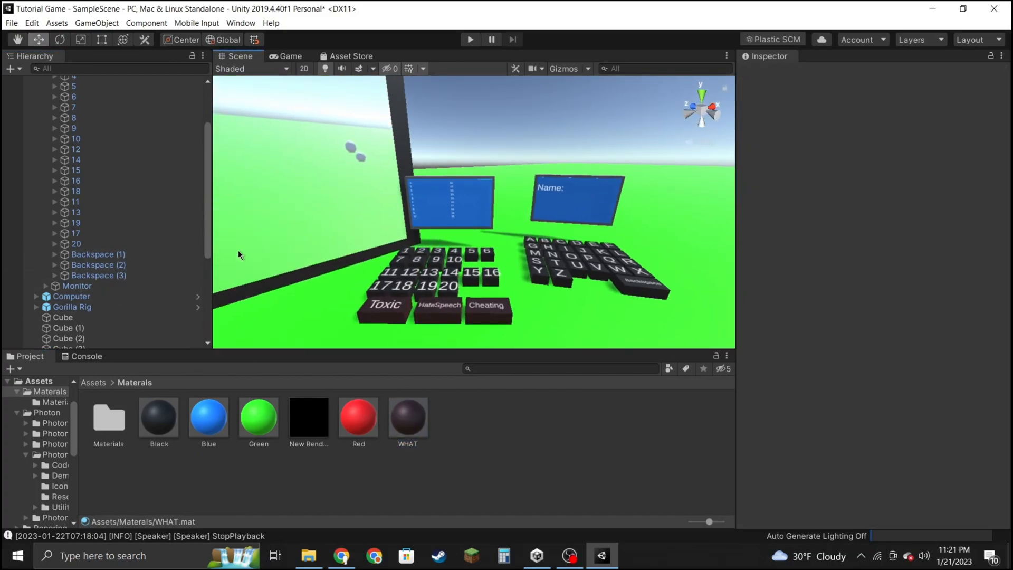
{"action": "left_click", "coordinate": [99, 275]}
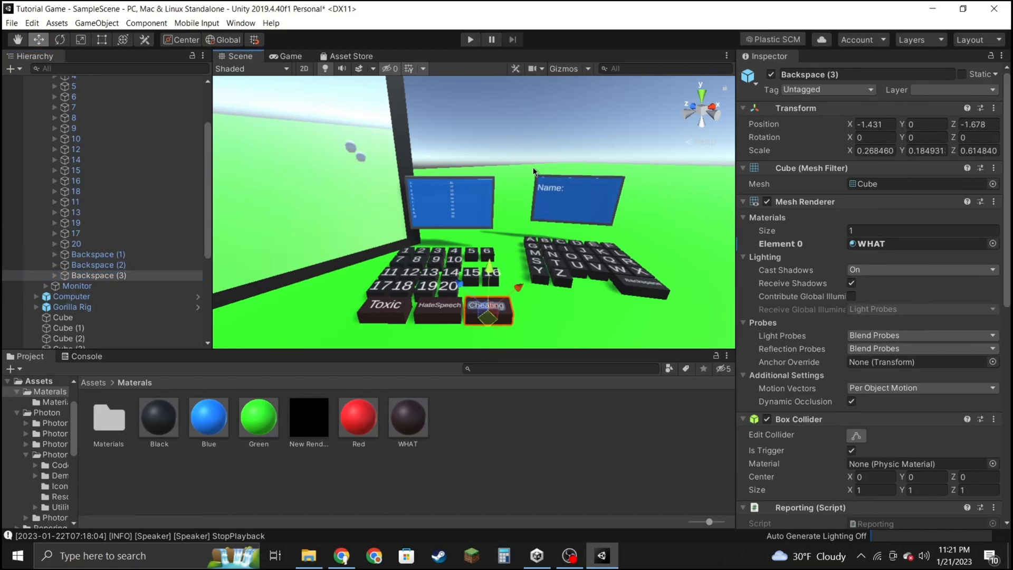
{"action": "left_click", "coordinate": [525, 129]}
{"action": "key", "text": "s"}
{"action": "right_click_drag", "start_coordinate": [525, 129], "coordinate": [463, 191]}
{"action": "key", "text": "w"}
{"action": "key", "text": "s"}
{"action": "scroll", "coordinate": [102, 182], "scroll_direction": "up", "scroll_amount": 3}
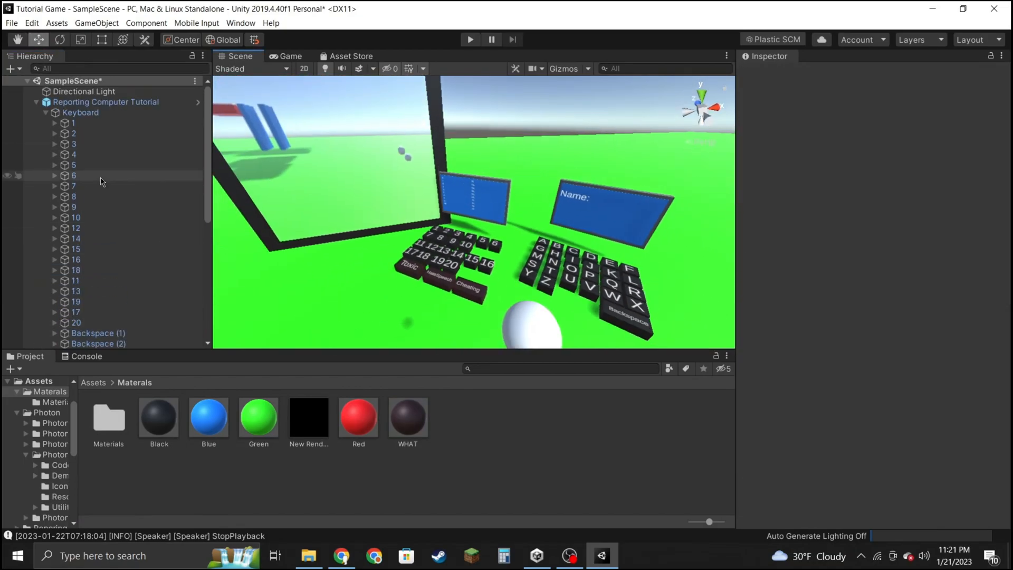
Slightly rotate and shift the Reporting Computer Tutorial object so it sits neatly between the mirror and the name computer.
{"action": "left_click", "coordinate": [46, 112]}
{"action": "left_click", "coordinate": [36, 101]}
{"action": "left_click", "coordinate": [60, 104]}
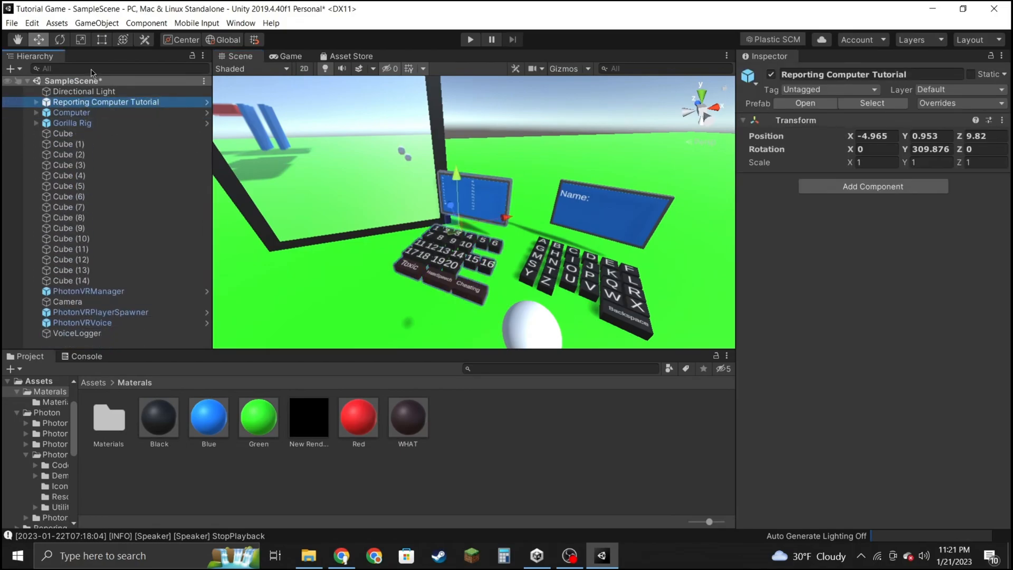
{"action": "key", "text": "e"}
{"action": "left_click_drag", "start_coordinate": [444, 264], "coordinate": [456, 265]}
{"action": "left_click", "coordinate": [20, 41]}
{"action": "left_click", "coordinate": [38, 41]}
{"action": "left_click_drag", "start_coordinate": [453, 220], "coordinate": [574, 161]}
{"action": "key", "text": "s"}
{"action": "right_click_drag", "start_coordinate": [575, 160], "coordinate": [546, 228]}
{"action": "key", "text": "w"}
{"action": "key", "text": "s"}
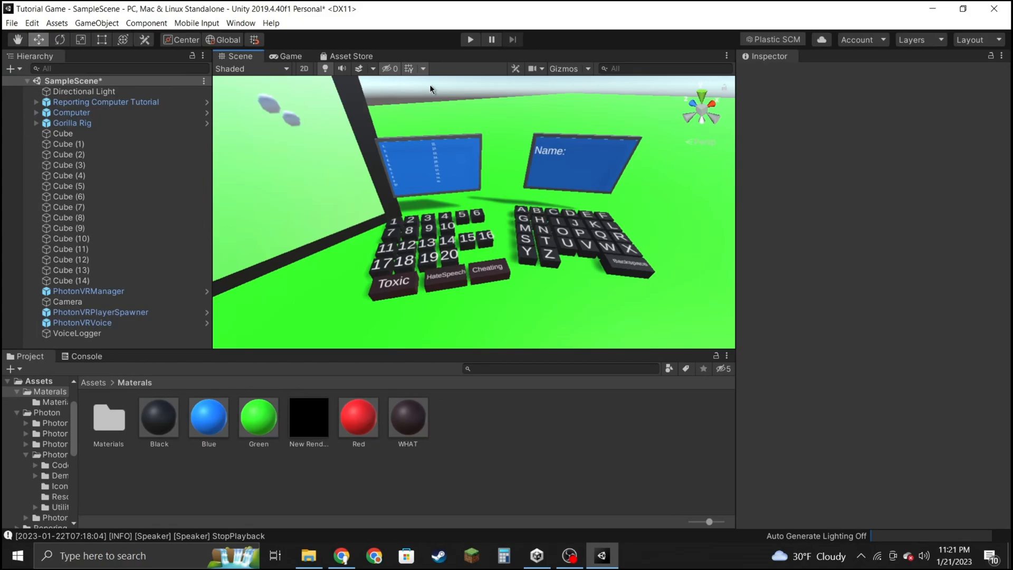
Move the Gorilla Rig along the X axis to -5.5 and save the scene.
{"action": "right_click_drag", "start_coordinate": [434, 94], "coordinate": [145, 142]}
{"action": "key", "text": "s"}
{"action": "key", "text": "w"}
{"action": "key", "text": "s"}
{"action": "left_click", "coordinate": [144, 123]}
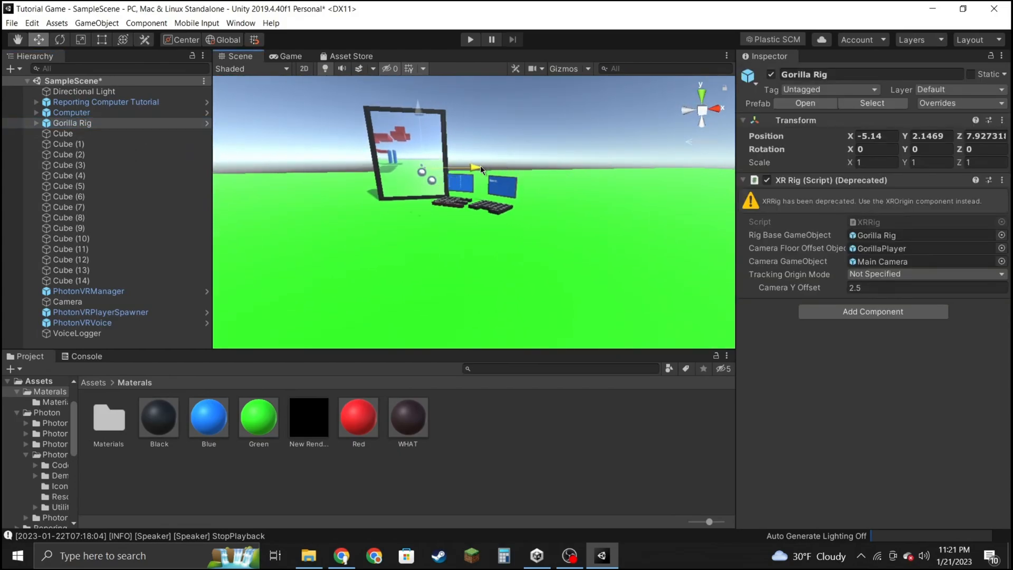
{"action": "left_click", "coordinate": [11, 22]}
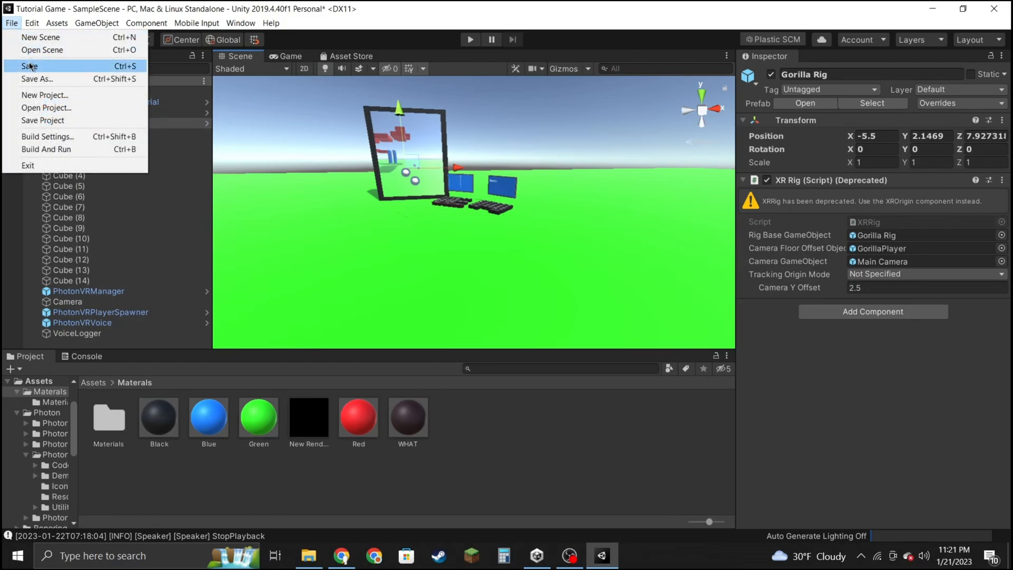
{"action": "left_click", "coordinate": [32, 66]}
{"action": "left_click", "coordinate": [457, 93]}
{"action": "key", "text": "a"}
{"action": "right_click_drag", "start_coordinate": [457, 93], "coordinate": [623, 109]}
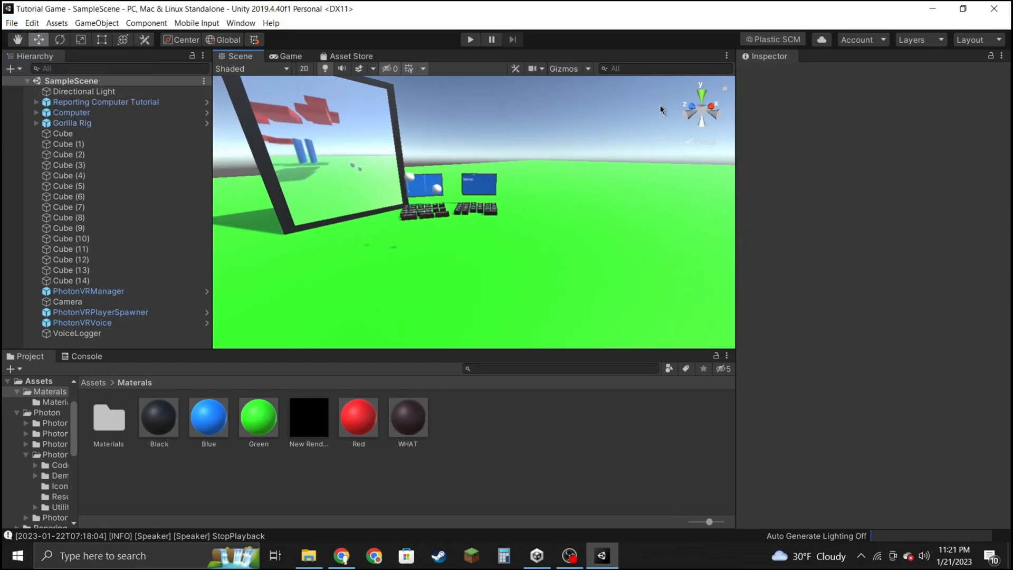
{"action": "right_click_drag", "start_coordinate": [635, 273], "coordinate": [669, 261]}
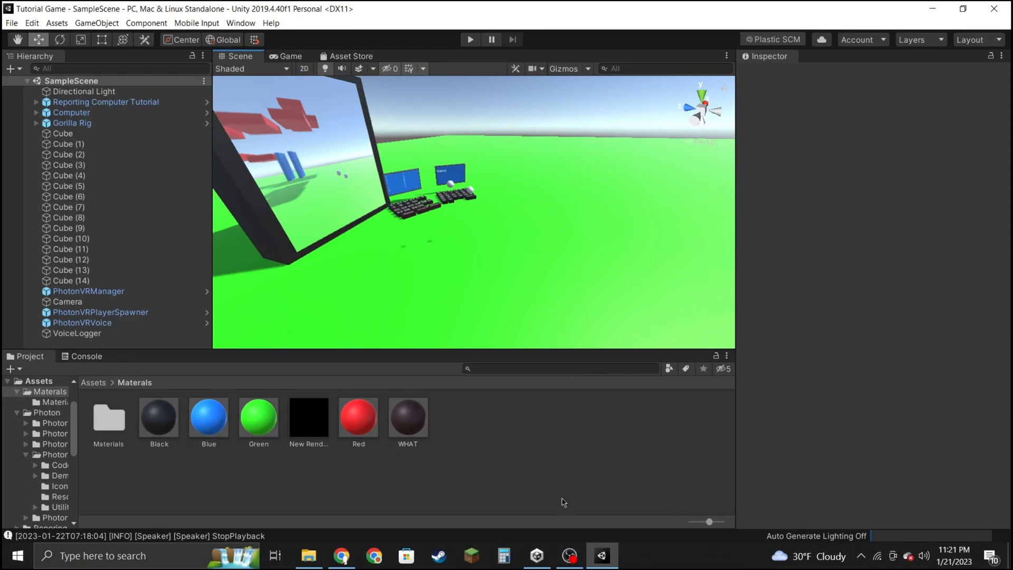
{"action": "mouse_move", "coordinate": [569, 551]}
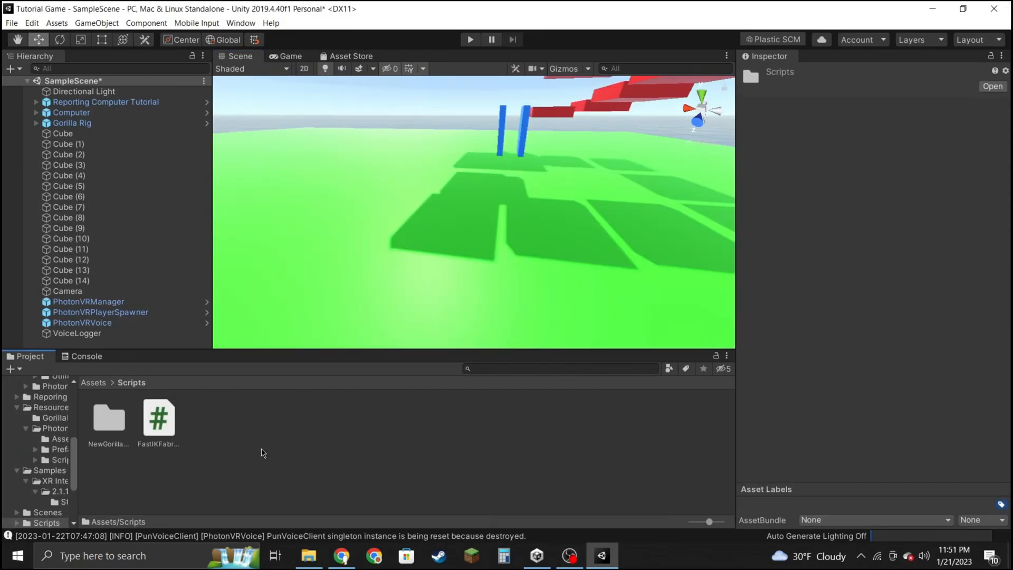
Create a C# script named SunRotates in the Assets/Scripts folder.
{"action": "right_click", "coordinate": [261, 450]}
{"action": "mouse_move", "coordinate": [424, 156]}
{"action": "mouse_move", "coordinate": [479, 158]}
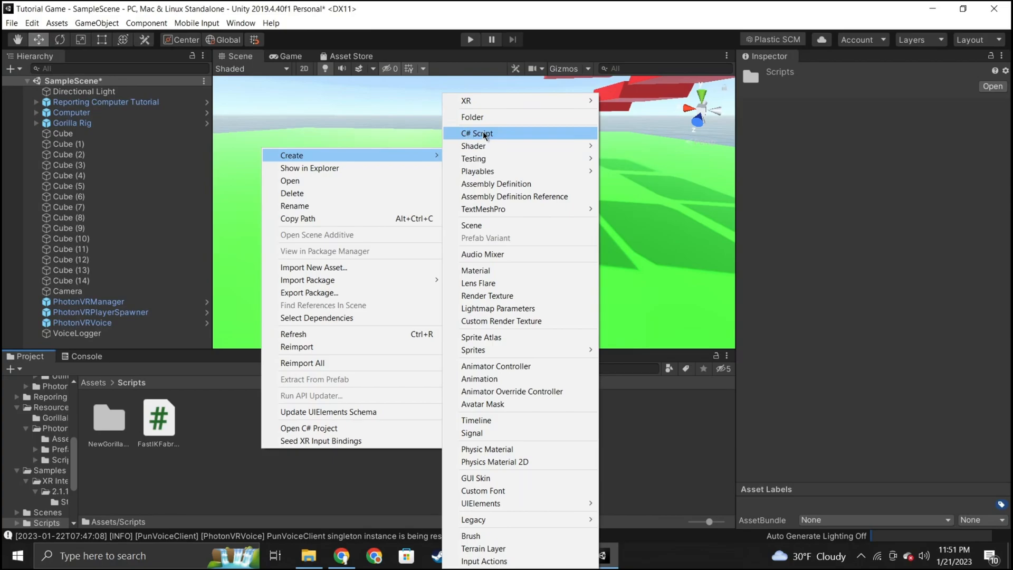
{"action": "left_click", "coordinate": [482, 133]}
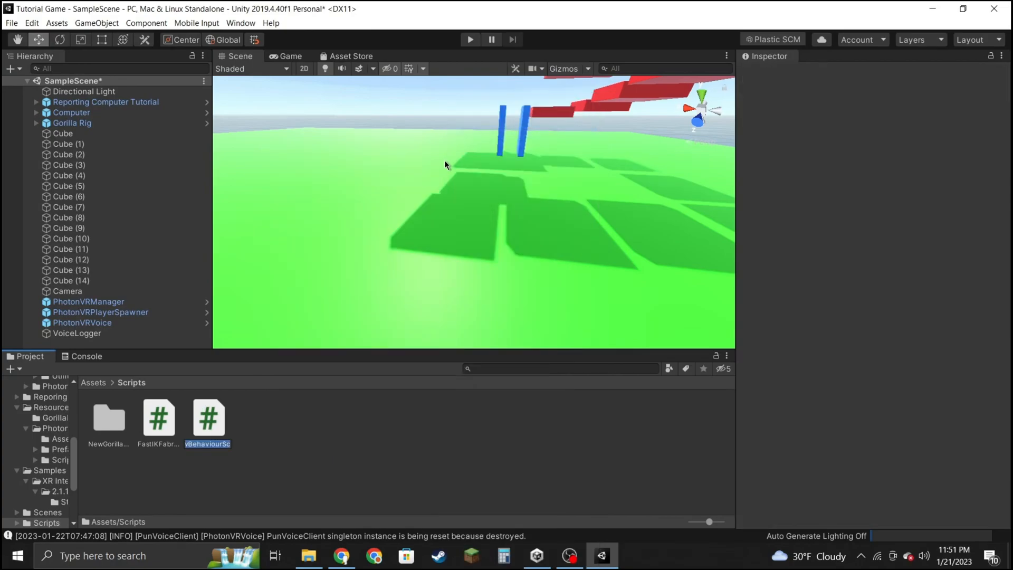
{"action": "key", "text": "BackSpace"}
{"action": "type", "text": "we"}
{"action": "type", "text": "es"}
{"action": "left_click", "coordinate": [570, 555]}
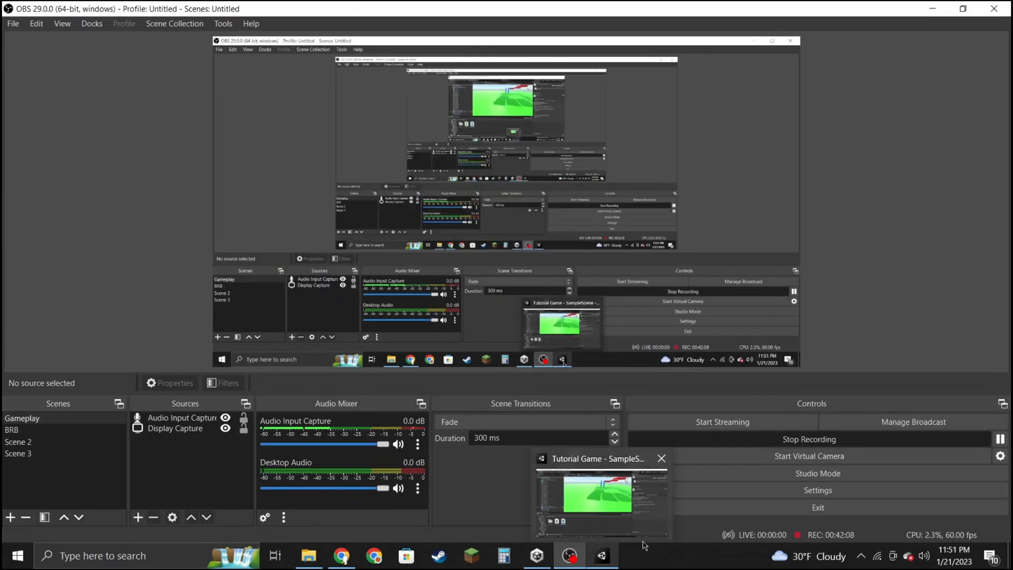
{"action": "left_click", "coordinate": [601, 556]}
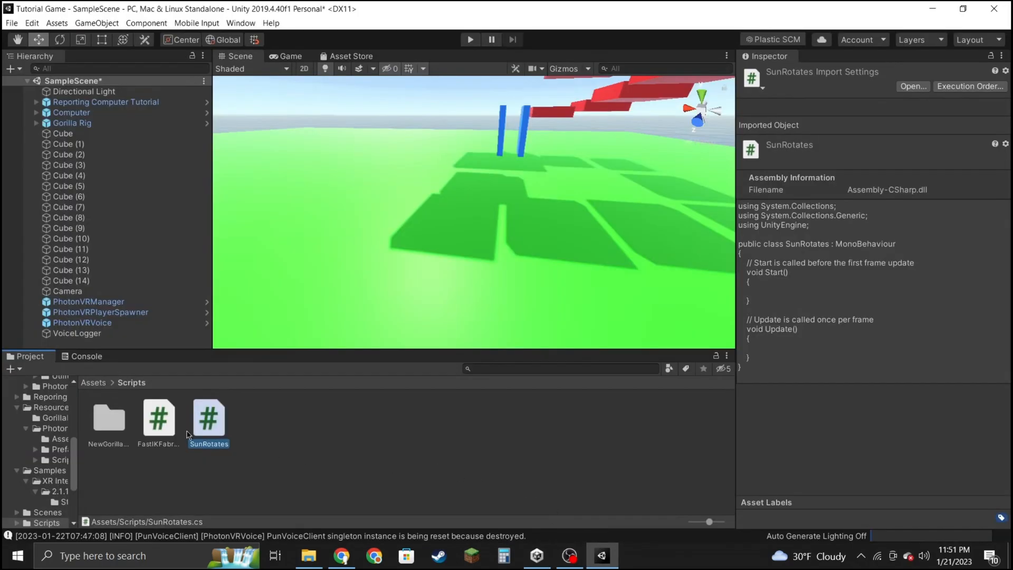
Open SunRotates in the code editor and replace its default code with the day-cycle script using currentTime and dayLengthInSeconds.
{"action": "double_click", "coordinate": [214, 426]}
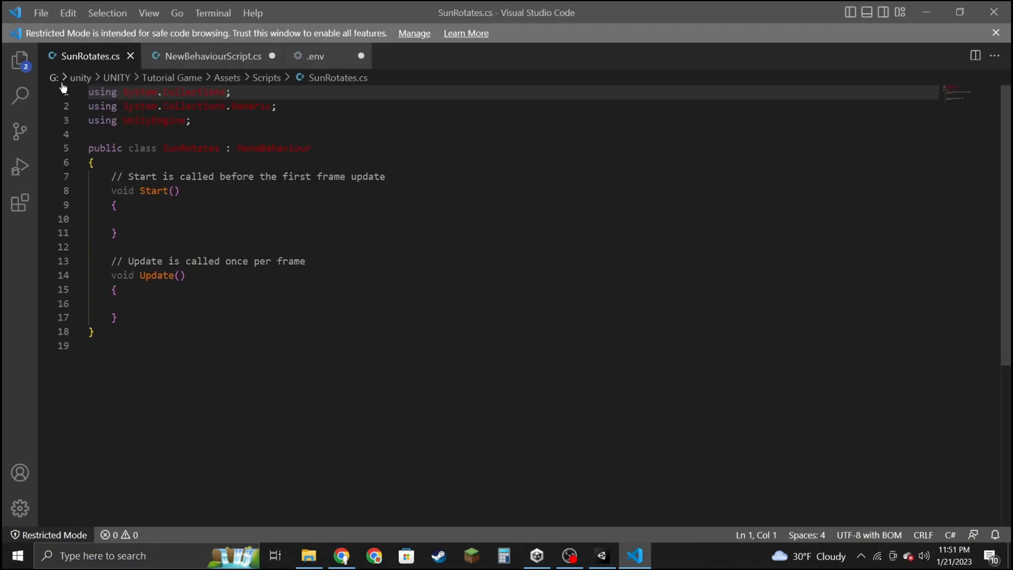
{"action": "left_click_drag", "start_coordinate": [90, 91], "coordinate": [158, 334]}
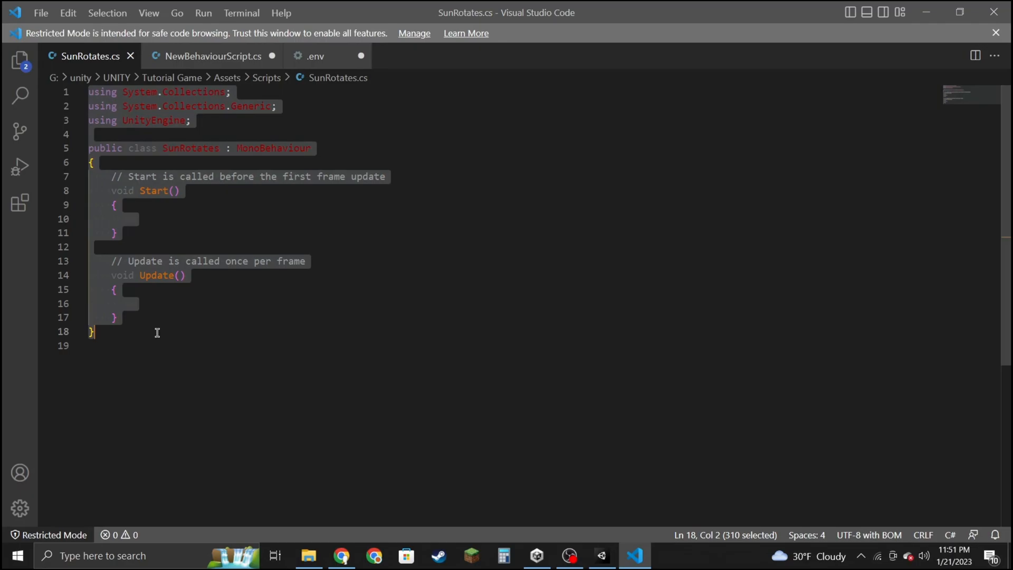
{"action": "type", "text": "using UnityEngine; using System.Collections;  public class SunRotates : MonoBehaviour {      [Range(0f,24f)]     public float currentTime;   // 0 and 24 equal to 12am (midnight) , 12 euals to 12pm (noon)     public float dayLengthInSeconds; // How long (in second) do you want a day to last?      void Start () {      }     void Update()     {         float speed = 24f / dayLengthInSeconds;          currentTime += Time.deltaTime * speed;          if (currentTime >= 24f)             currentTime = 0f;         transform.rotation = Quaternion.Euler((currentTime - 6) * 15f, 0f, 0f);     } }"}
{"action": "key", "text": "BackSpace"}
{"action": "key", "text": "BackSpace"}
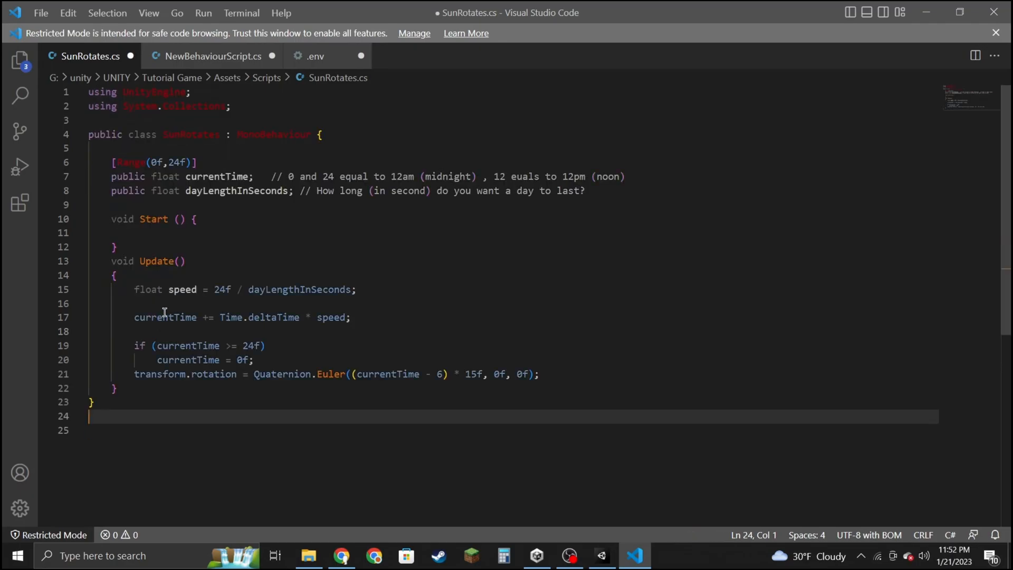
{"action": "left_click", "coordinate": [93, 412]}
{"action": "key", "text": "BackSpace"}
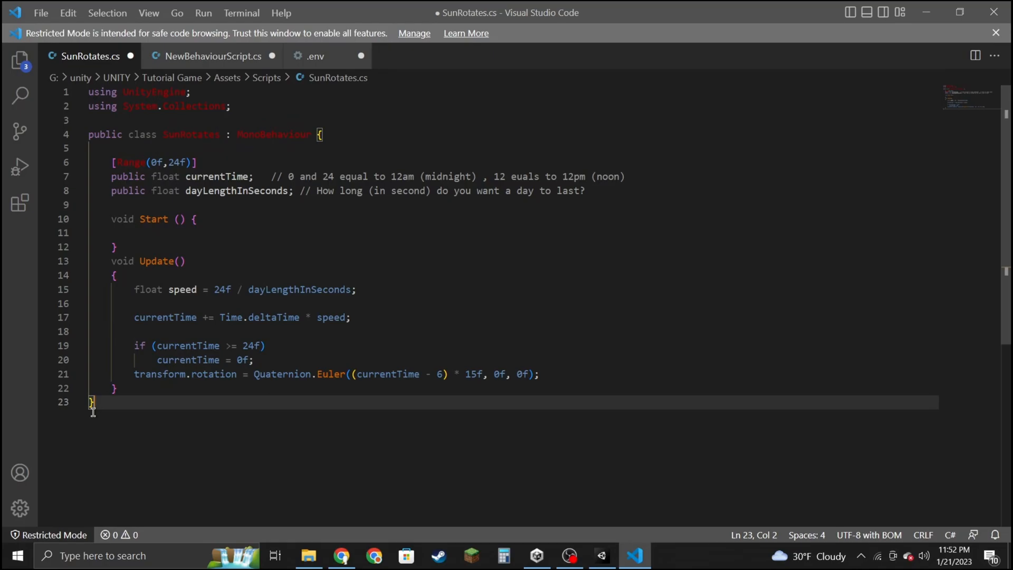
Save the script over the existing SunRotates.cs in the Scripts folder and close the code editor.
{"action": "left_click", "coordinate": [41, 13]}
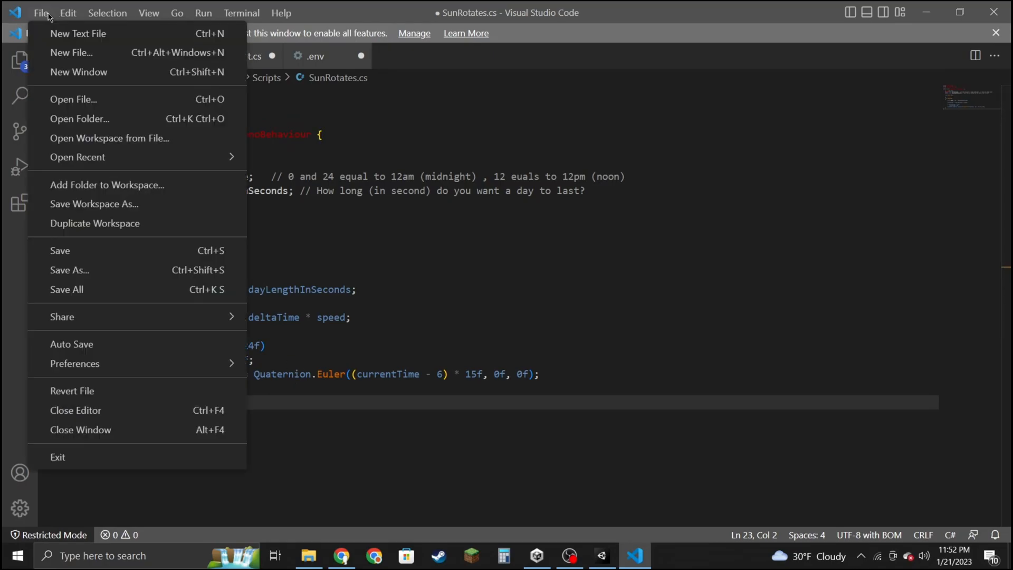
{"action": "left_click", "coordinate": [67, 270]}
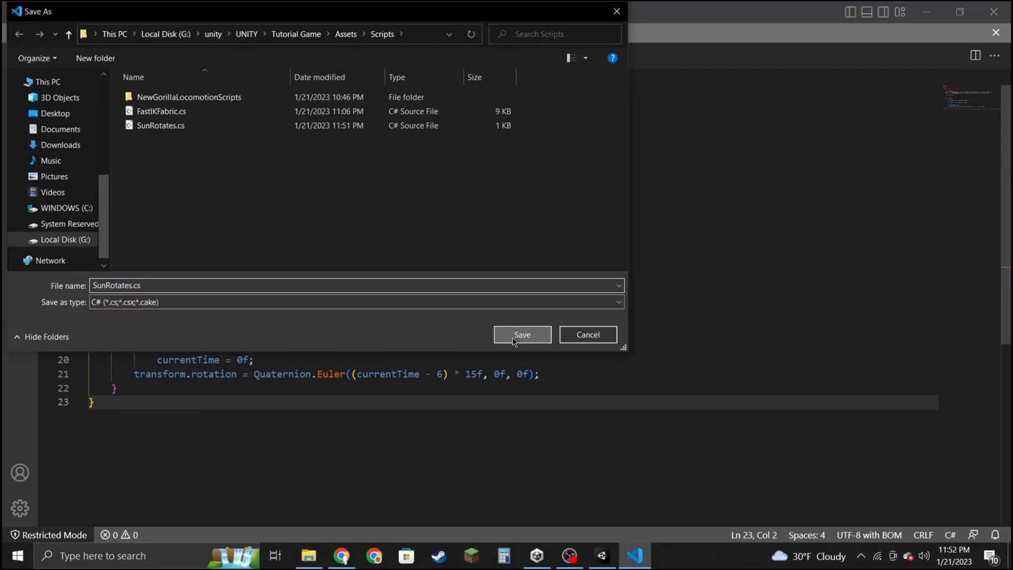
{"action": "left_click", "coordinate": [510, 337]}
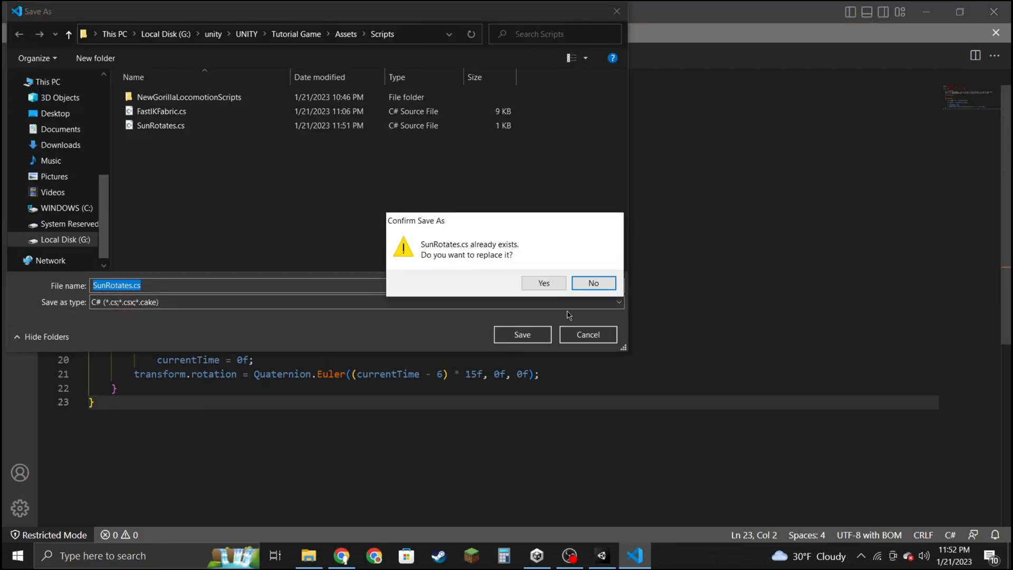
{"action": "left_click", "coordinate": [534, 283]}
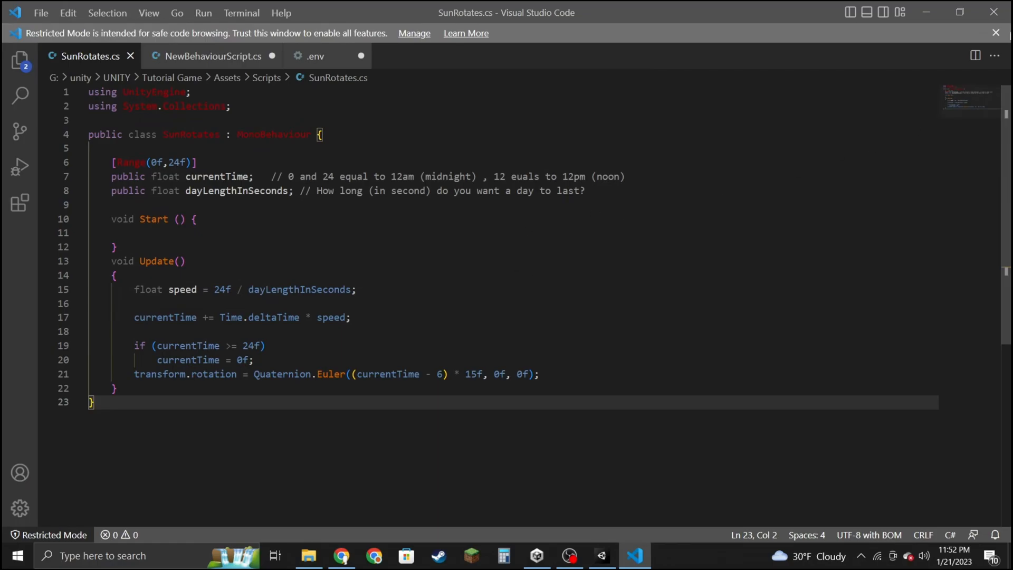
{"action": "left_click", "coordinate": [994, 11]}
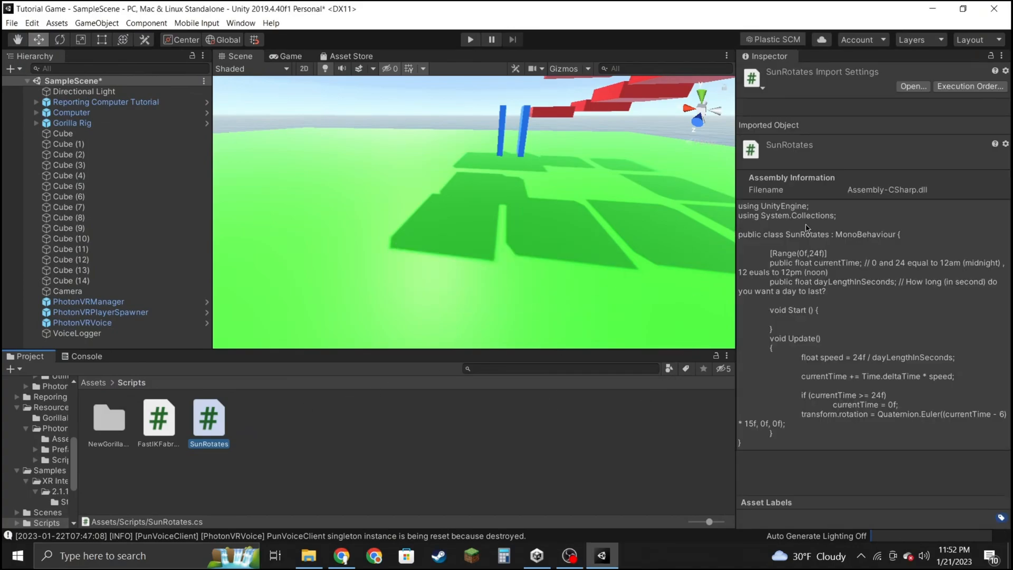
Attach the SunRotates script to the Directional Light.
{"action": "right_click_drag", "start_coordinate": [451, 260], "coordinate": [299, 186]}
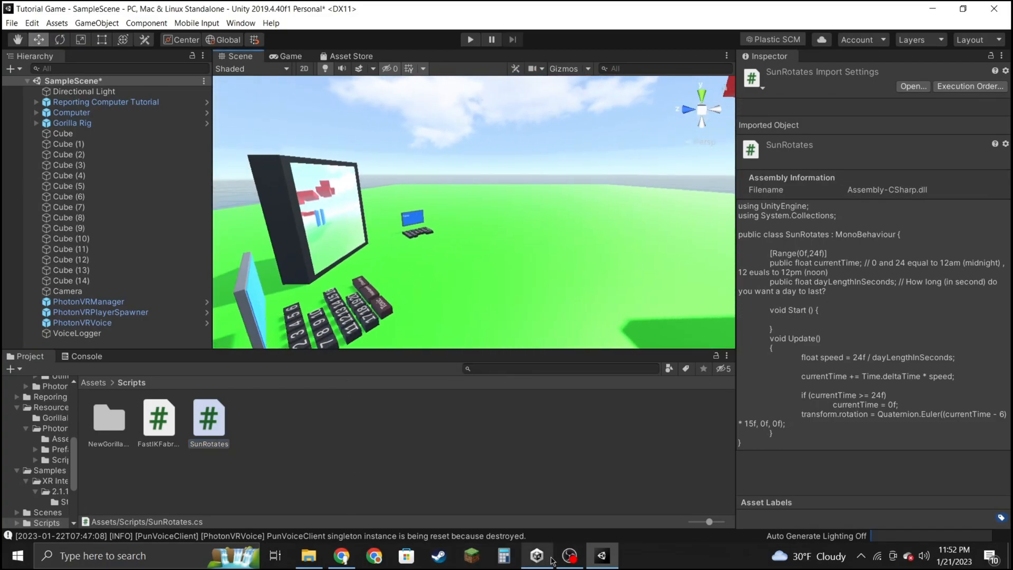
{"action": "left_click", "coordinate": [570, 556]}
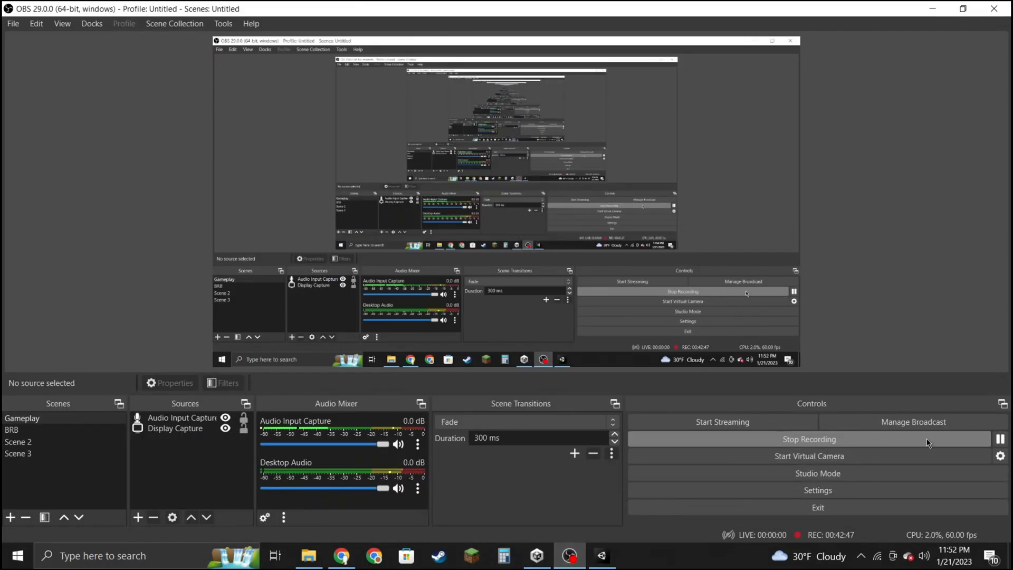
{"action": "left_click", "coordinate": [602, 556]}
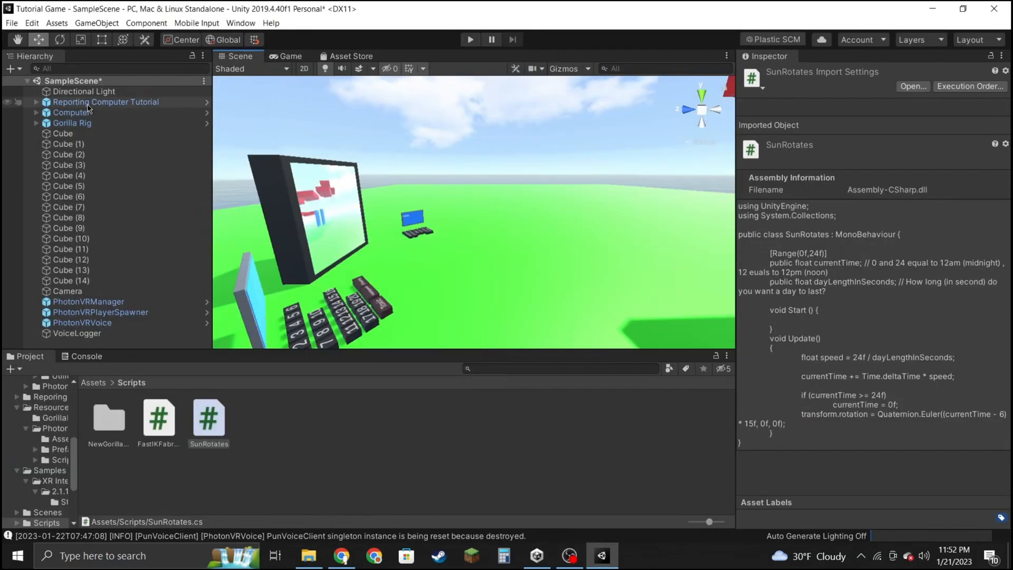
{"action": "left_click", "coordinate": [132, 91]}
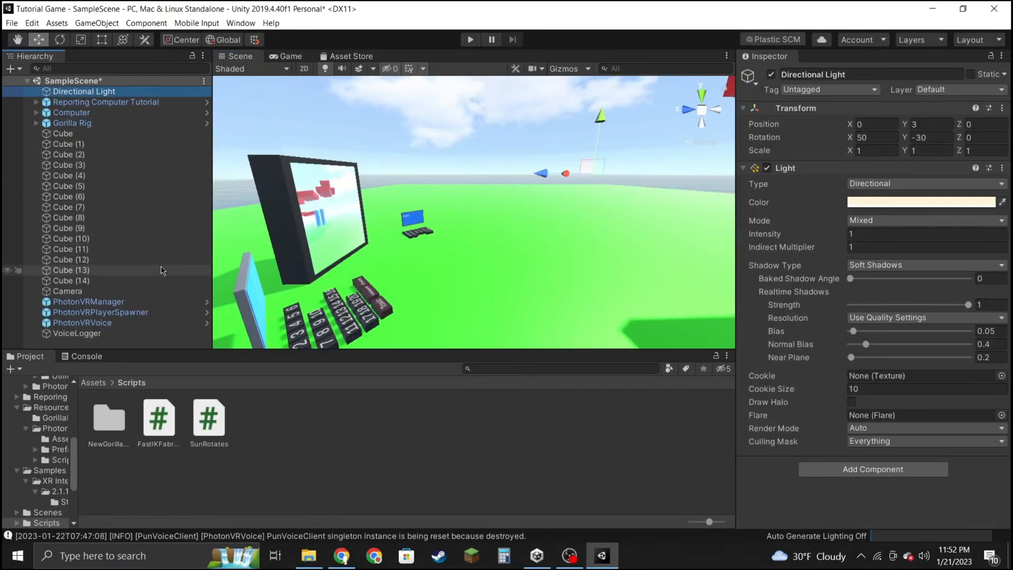
{"action": "left_click_drag", "start_coordinate": [210, 420], "coordinate": [781, 477]}
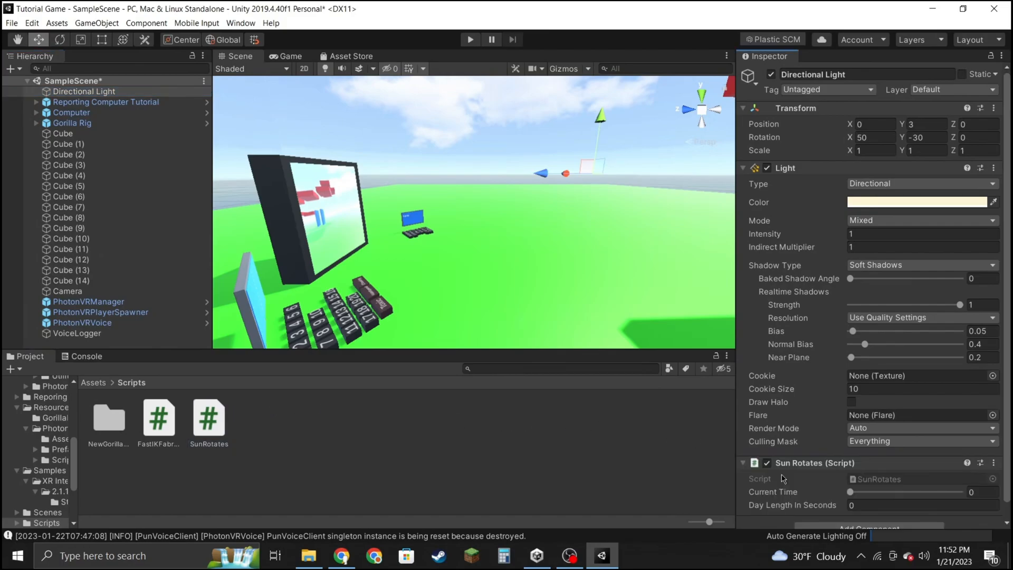
Set the Directional Light's Sun Rotates Current Time to 12 and Day Length In Seconds to 60.
{"action": "left_click_drag", "start_coordinate": [853, 495], "coordinate": [970, 494]}
{"action": "left_click_drag", "start_coordinate": [956, 495], "coordinate": [912, 491]}
{"action": "left_click", "coordinate": [879, 504]}
{"action": "left_click", "coordinate": [569, 556]}
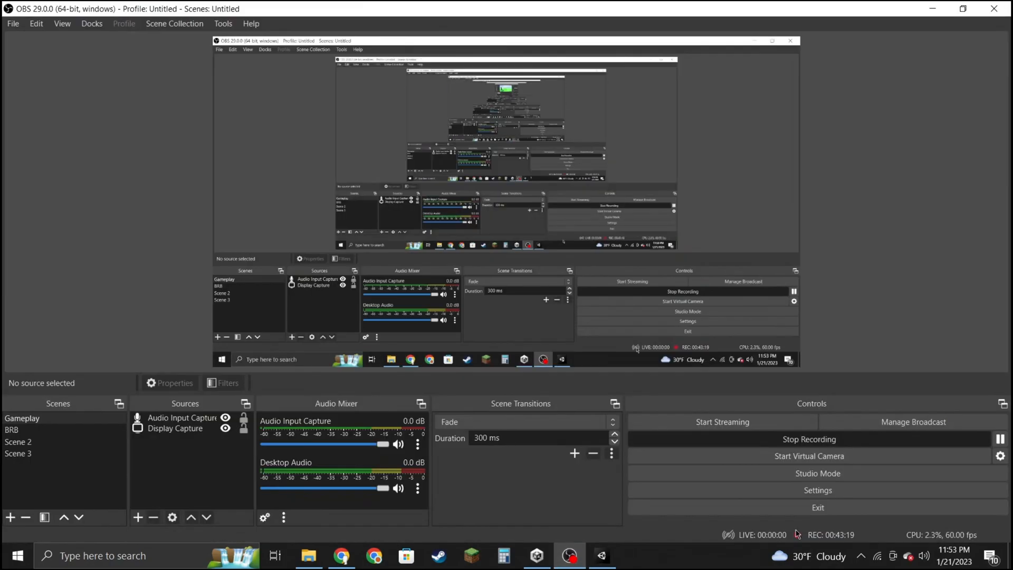
{"action": "left_click", "coordinate": [1001, 439]}
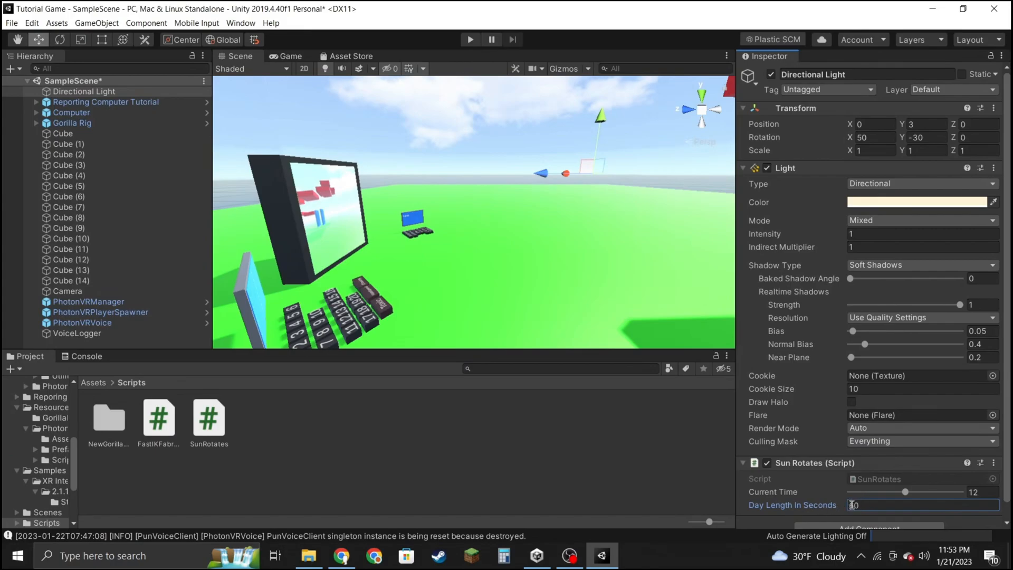
{"action": "mouse_move", "coordinate": [569, 556]}
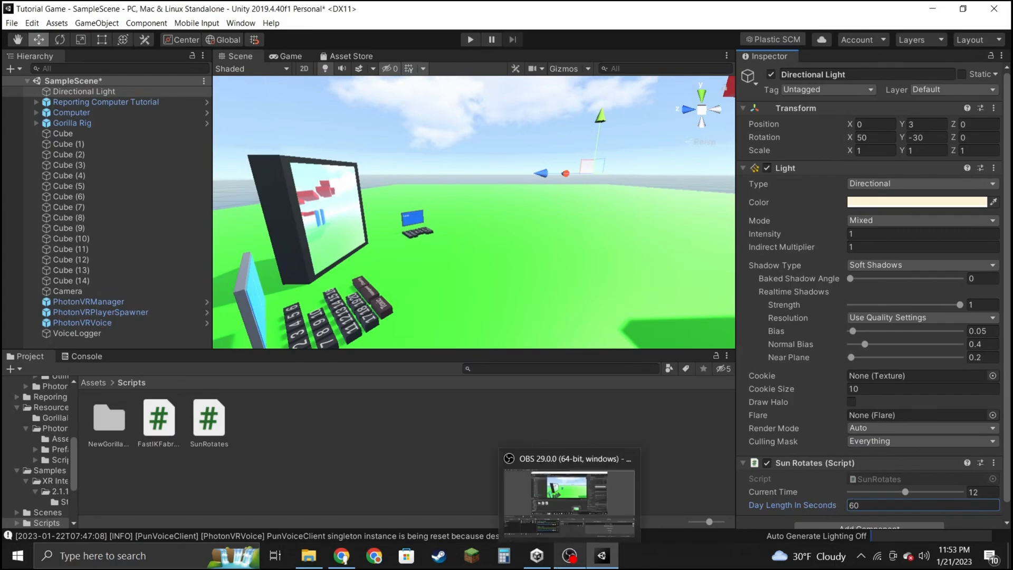
Run the scene and examine the lighting around the mirror and computers from the Scene view, ending with play mode stopped.
{"action": "left_click", "coordinate": [570, 556]}
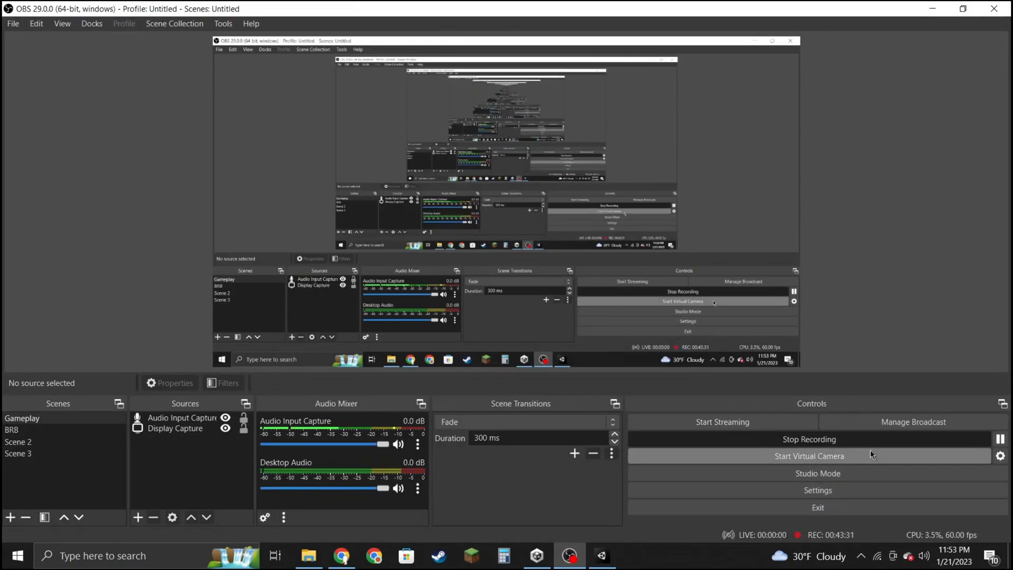
{"action": "left_click", "coordinate": [602, 556]}
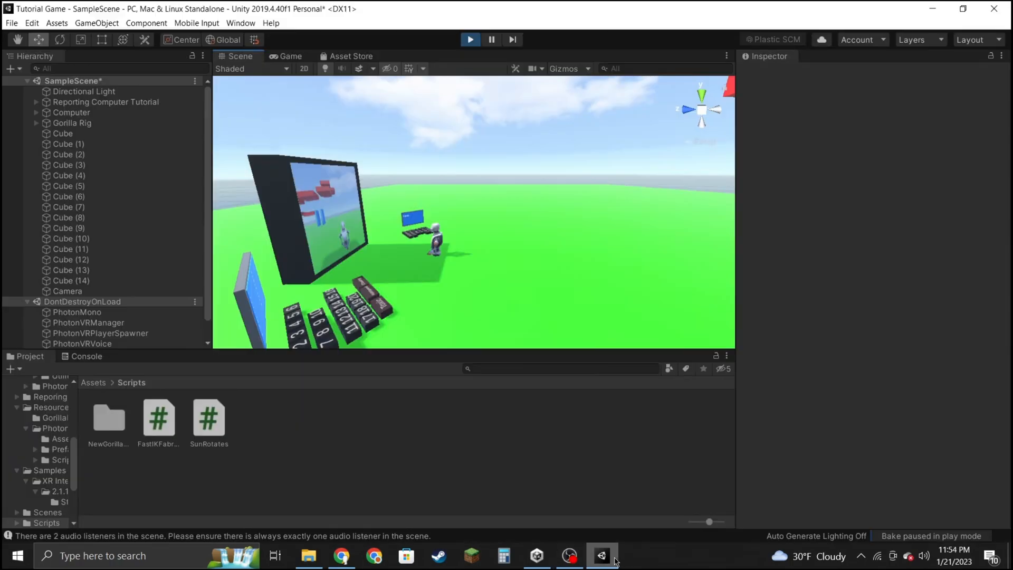
{"action": "right_click_drag", "start_coordinate": [527, 240], "coordinate": [343, 233]}
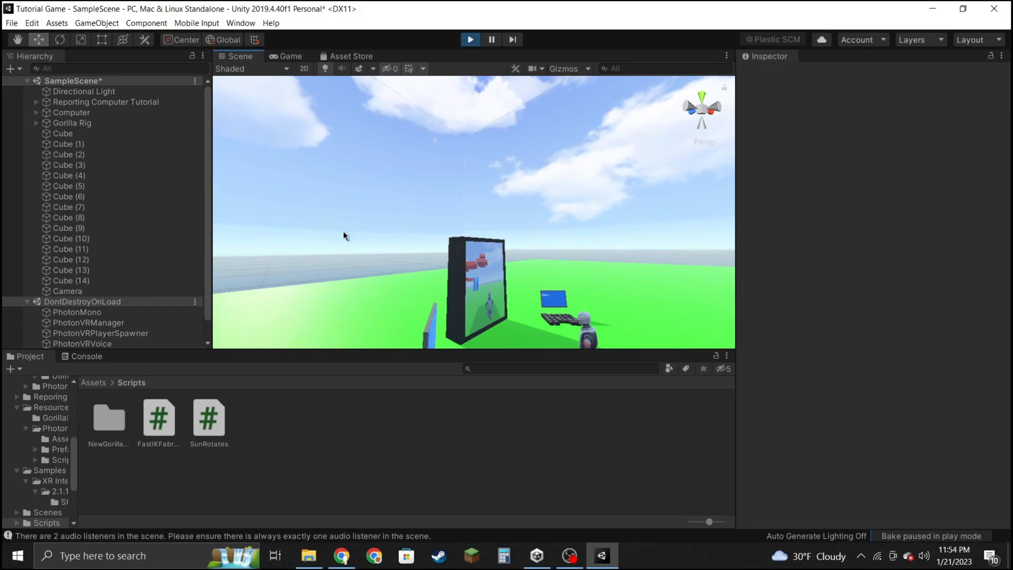
{"action": "left_click", "coordinate": [341, 234]}
{"action": "mouse_move", "coordinate": [379, 262]}
{"action": "right_mouse_down"}
{"action": "mouse_move", "coordinate": [472, 305]}
{"action": "mouse_move", "coordinate": [530, 163]}
{"action": "mouse_move", "coordinate": [486, 153]}
{"action": "mouse_move", "coordinate": [606, 163]}
{"action": "mouse_move", "coordinate": [586, 174]}
{"action": "mouse_move", "coordinate": [556, 262]}
{"action": "mouse_move", "coordinate": [426, 168]}
{"action": "mouse_move", "coordinate": [306, 174]}
{"action": "mouse_move", "coordinate": [532, 238]}
{"action": "mouse_move", "coordinate": [685, 296]}
{"action": "right_mouse_up"}
{"action": "key", "text": "s"}
{"action": "scroll", "coordinate": [644, 291], "scroll_direction": "down", "scroll_amount": 7}
{"action": "left_click", "coordinate": [469, 38]}
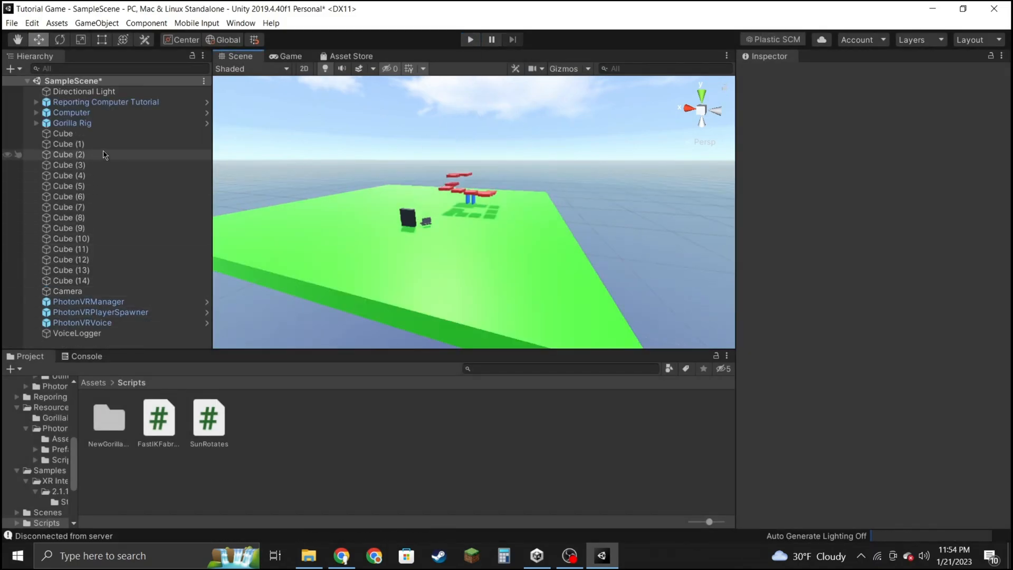
Run the scene with the reflection-probe skybox, watch the sky and platform shadows through the day cycle, and stop play mode.
{"action": "left_click", "coordinate": [93, 383]}
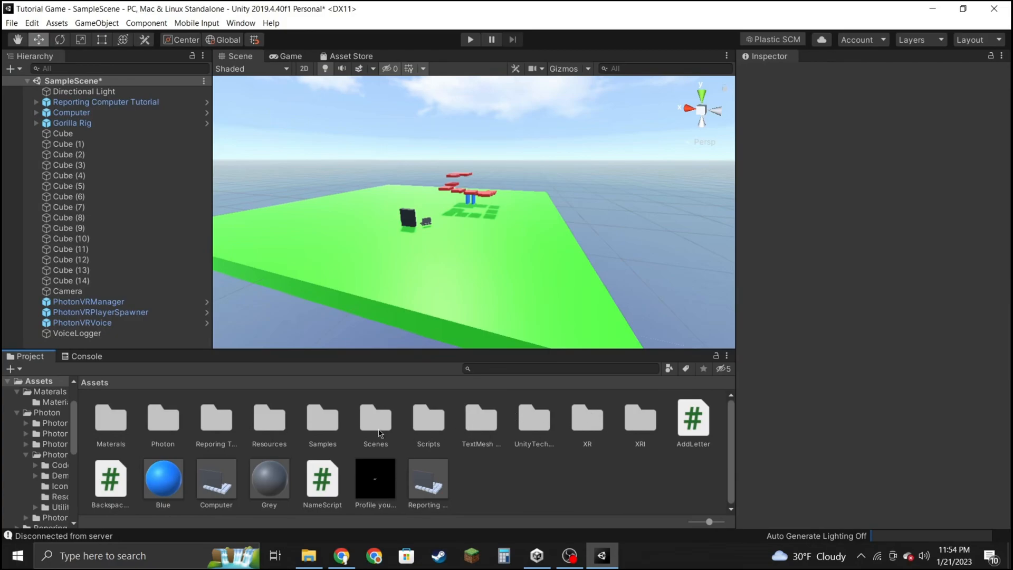
{"action": "right_click_drag", "start_coordinate": [338, 227], "coordinate": [583, 266]}
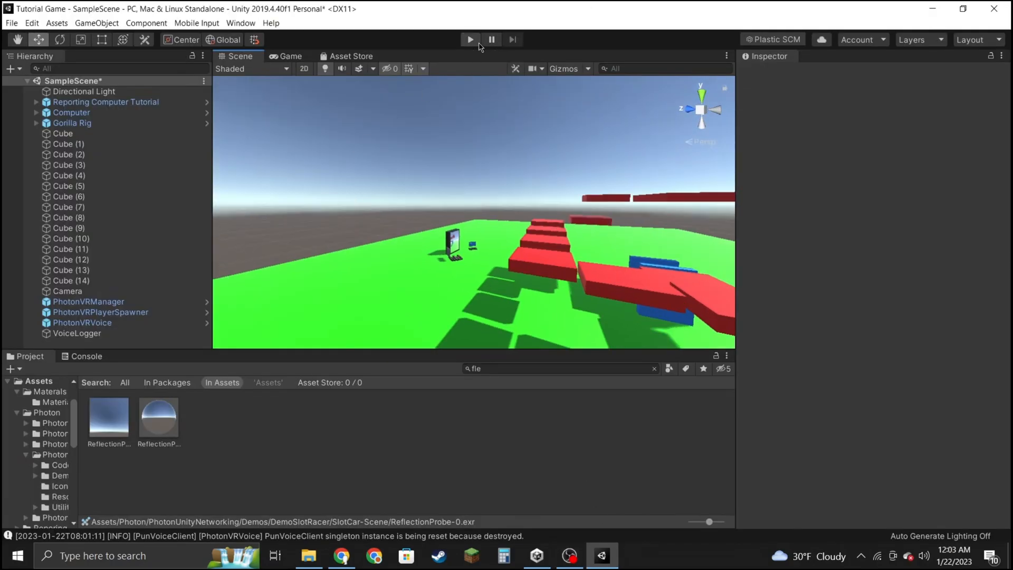
{"action": "left_click", "coordinate": [476, 42]}
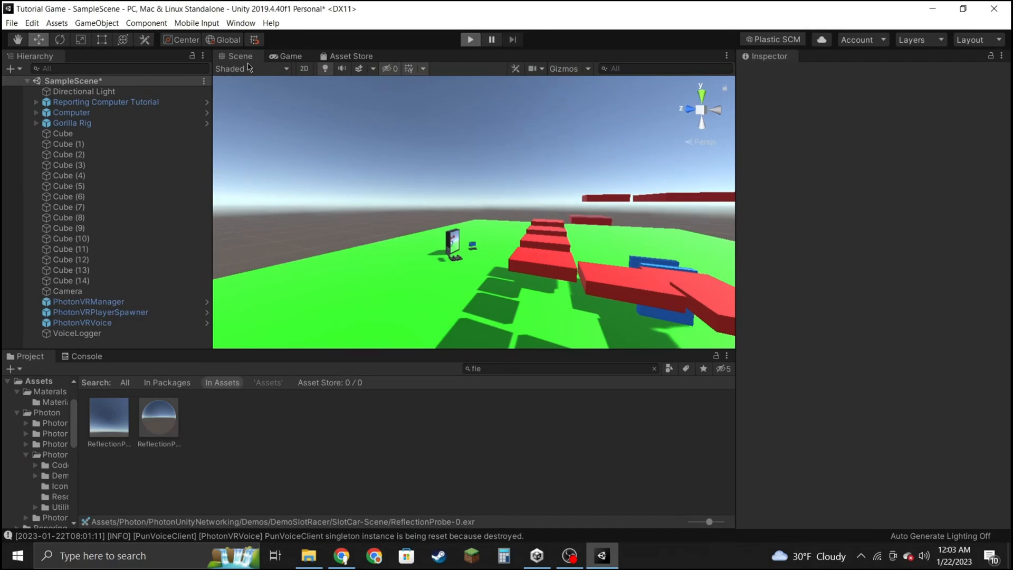
{"action": "left_click", "coordinate": [247, 56]}
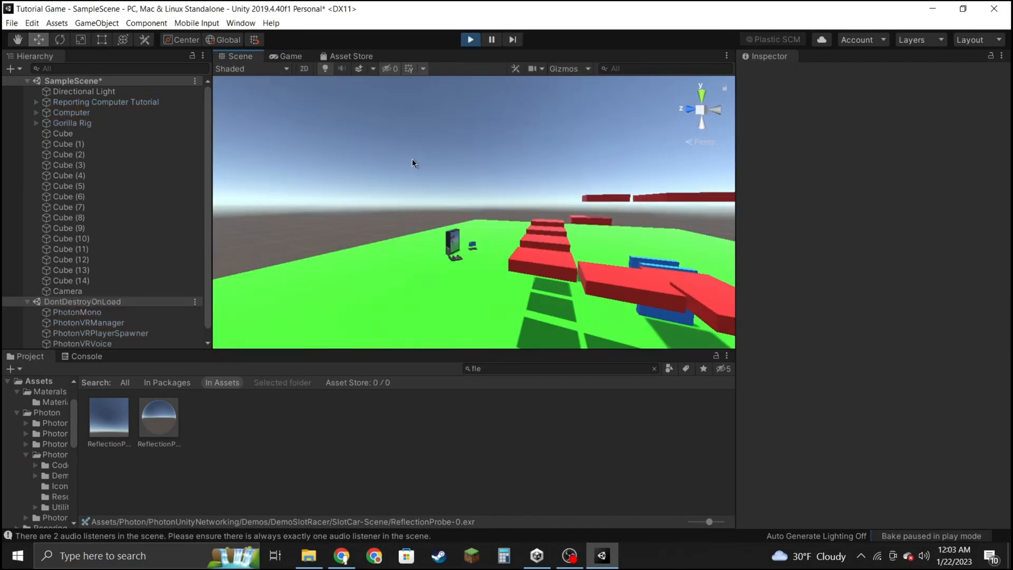
{"action": "right_click_drag", "start_coordinate": [502, 147], "coordinate": [274, 219]}
{"action": "right_click_drag", "start_coordinate": [446, 155], "coordinate": [490, 154]}
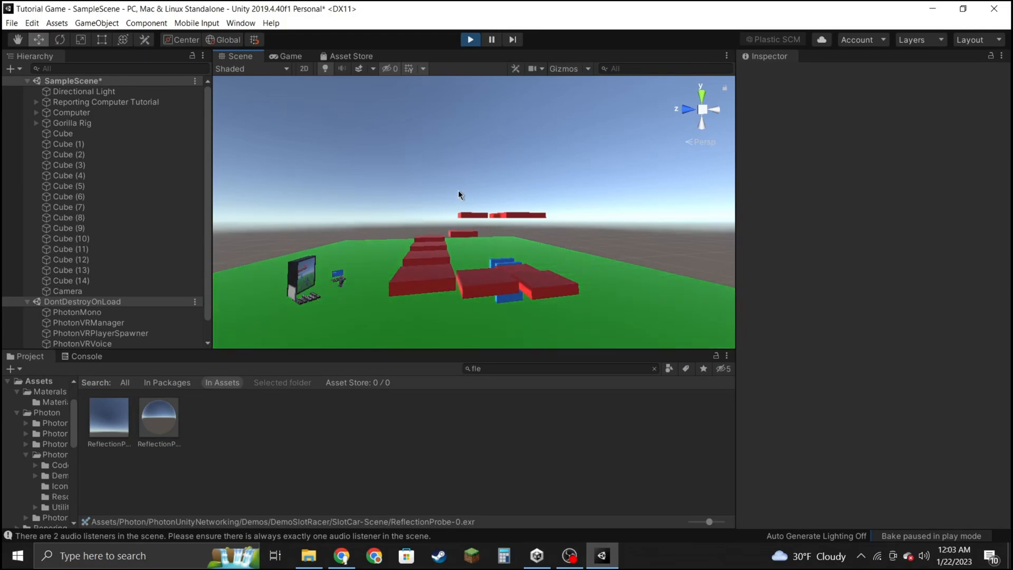
{"action": "left_click_drag", "start_coordinate": [420, 167], "coordinate": [256, 186], "text": "alt"}
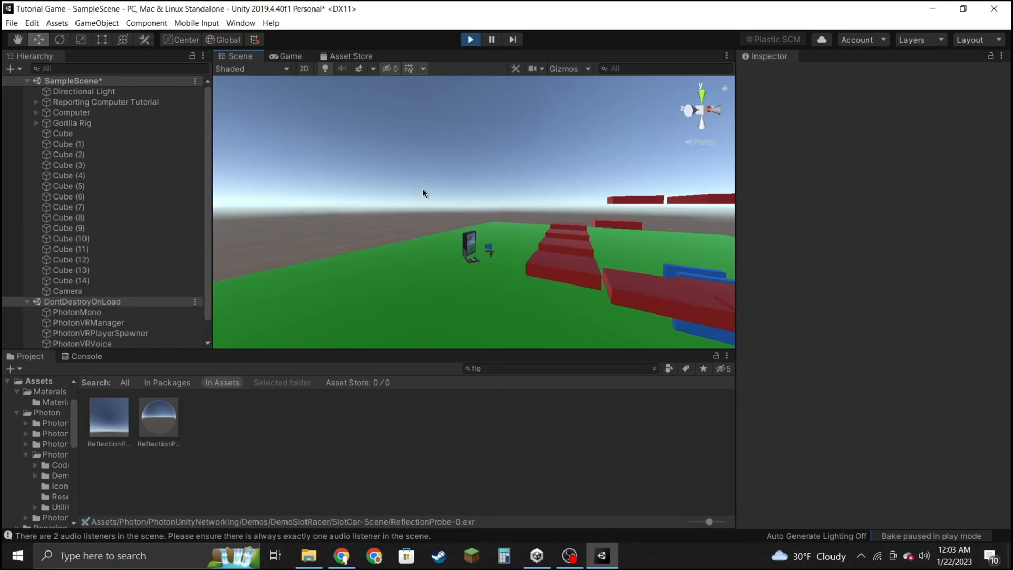
{"action": "left_click_drag", "start_coordinate": [422, 188], "coordinate": [321, 222], "text": "alt"}
{"action": "left_click", "coordinate": [467, 39]}
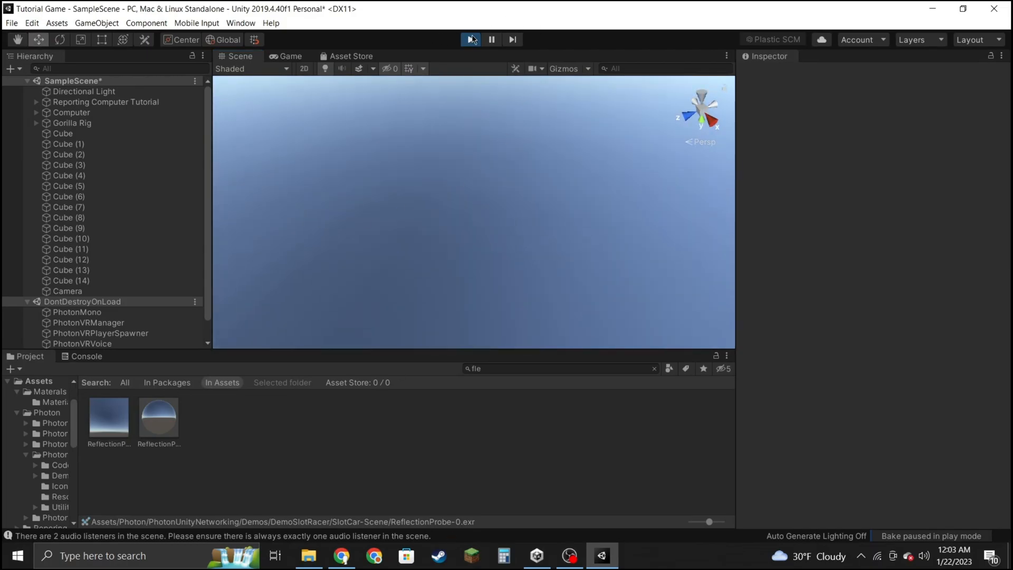
{"action": "left_click_drag", "start_coordinate": [466, 215], "coordinate": [346, 299], "text": "alt"}
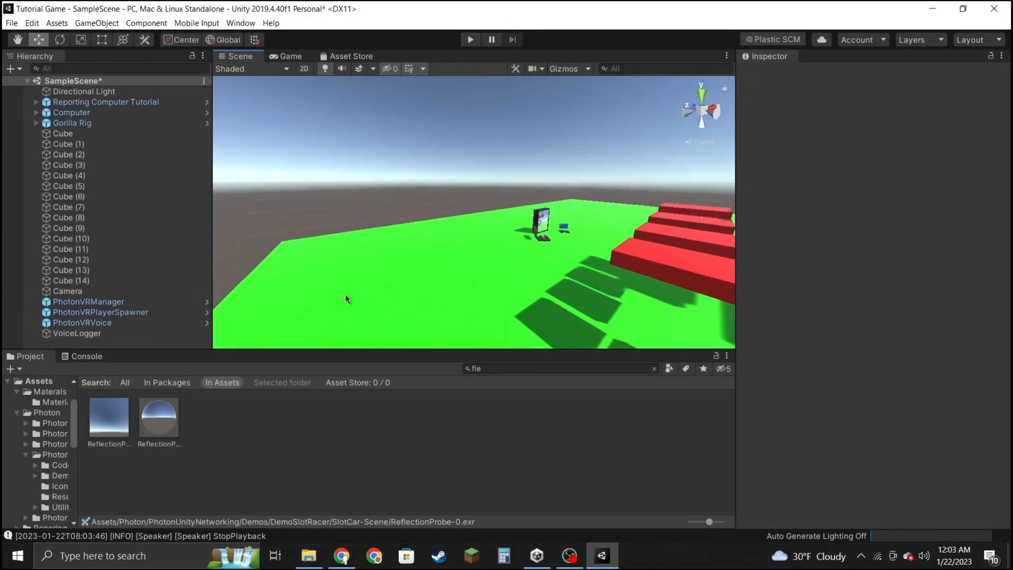
Try a darker setting on the ReflectionProbe-0 skybox material and test it in play mode.
{"action": "left_click", "coordinate": [164, 431]}
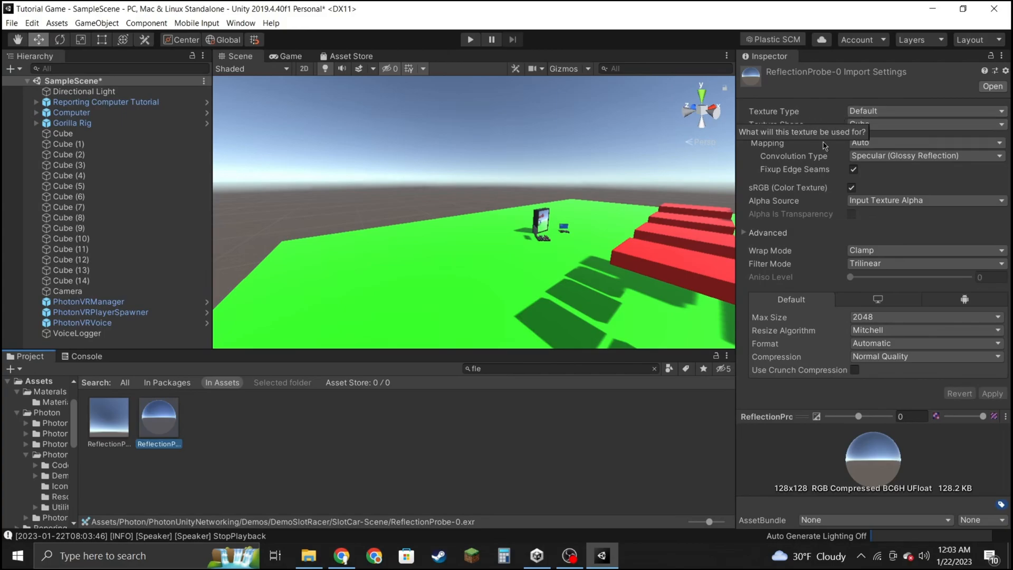
{"action": "left_click", "coordinate": [108, 423]}
{"action": "mouse_move", "coordinate": [864, 122]}
{"action": "left_mouse_down"}
{"action": "mouse_move", "coordinate": [848, 124]}
{"action": "mouse_move", "coordinate": [866, 124]}
{"action": "mouse_move", "coordinate": [857, 125]}
{"action": "left_mouse_up"}
{"action": "left_click", "coordinate": [496, 171]}
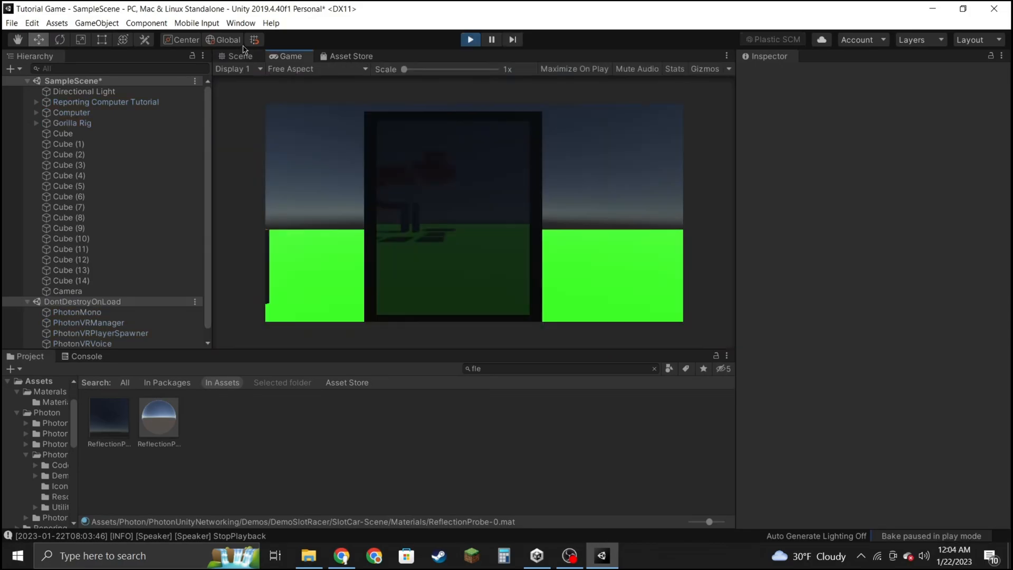
{"action": "left_click", "coordinate": [470, 39]}
Brighten the ReflectionProbe-0 skybox material again and run the scene.
{"action": "left_click", "coordinate": [111, 419]}
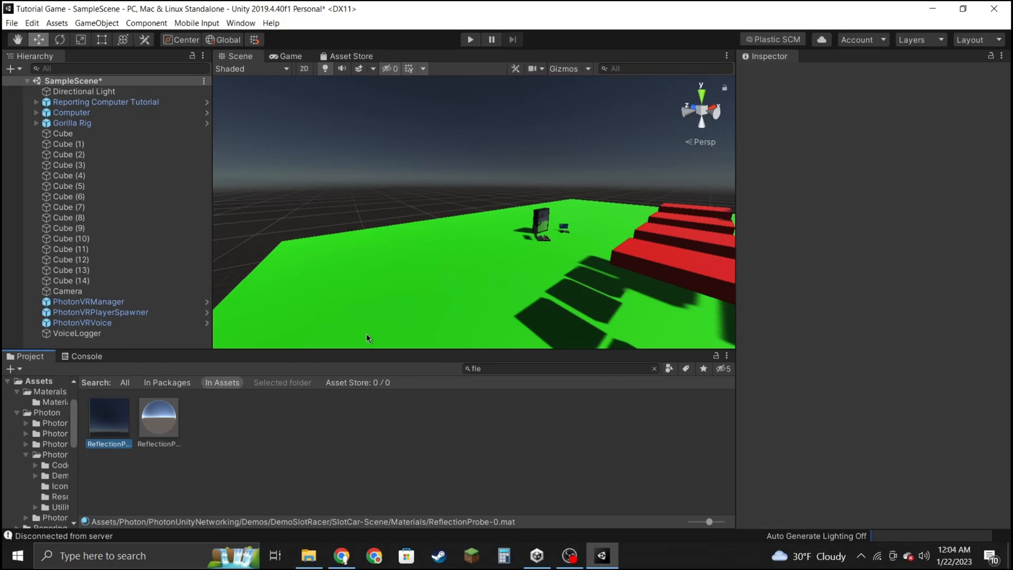
{"action": "mouse_move", "coordinate": [855, 122]}
{"action": "left_mouse_down"}
{"action": "mouse_move", "coordinate": [891, 123]}
{"action": "mouse_move", "coordinate": [863, 122]}
{"action": "left_mouse_up"}
{"action": "left_click", "coordinate": [471, 213]}
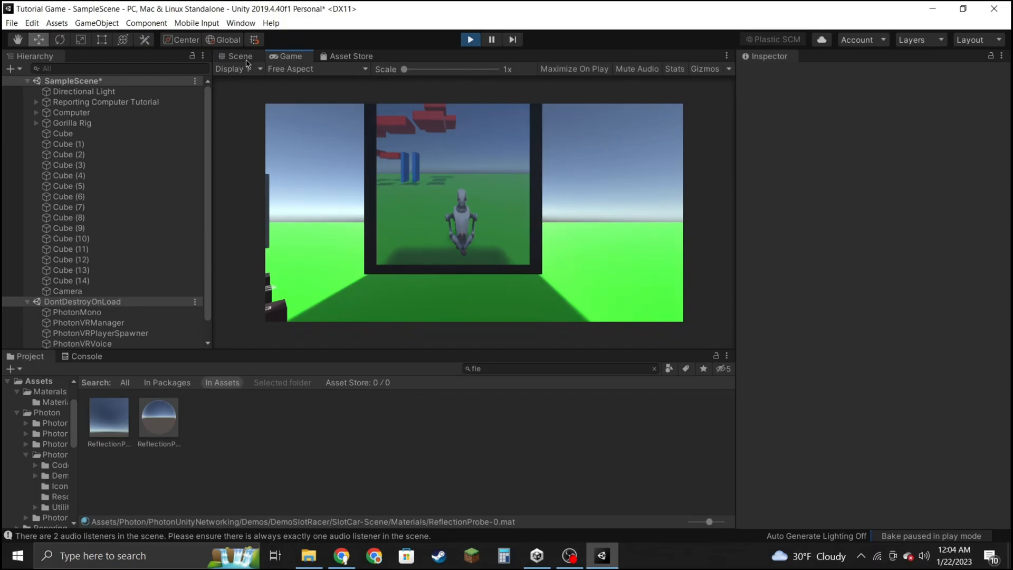
Expand the Gorilla Rig during play mode and move the LeftHand Controller to about Y -0.345, Z 0.127 beside the mirror and name computer.
{"action": "left_click", "coordinate": [246, 59]}
{"action": "right_click_drag", "start_coordinate": [446, 180], "coordinate": [980, 145]}
{"action": "key", "text": "w"}
{"action": "right_click_drag", "start_coordinate": [982, 146], "coordinate": [739, 183]}
{"action": "right_click_drag", "start_coordinate": [653, 202], "coordinate": [506, 232]}
{"action": "key", "text": "w"}
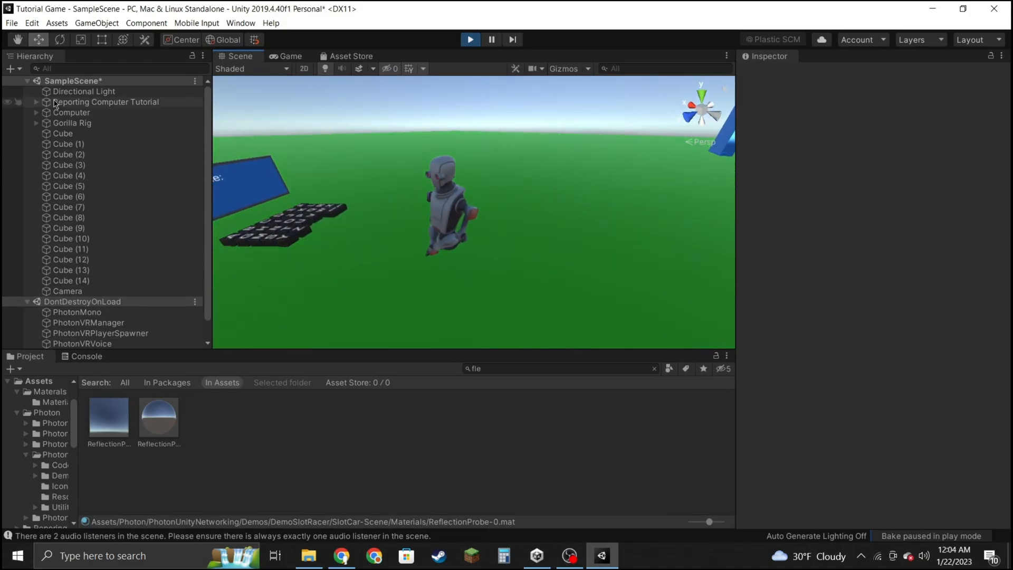
{"action": "left_click", "coordinate": [37, 123]}
{"action": "left_click", "coordinate": [93, 175]}
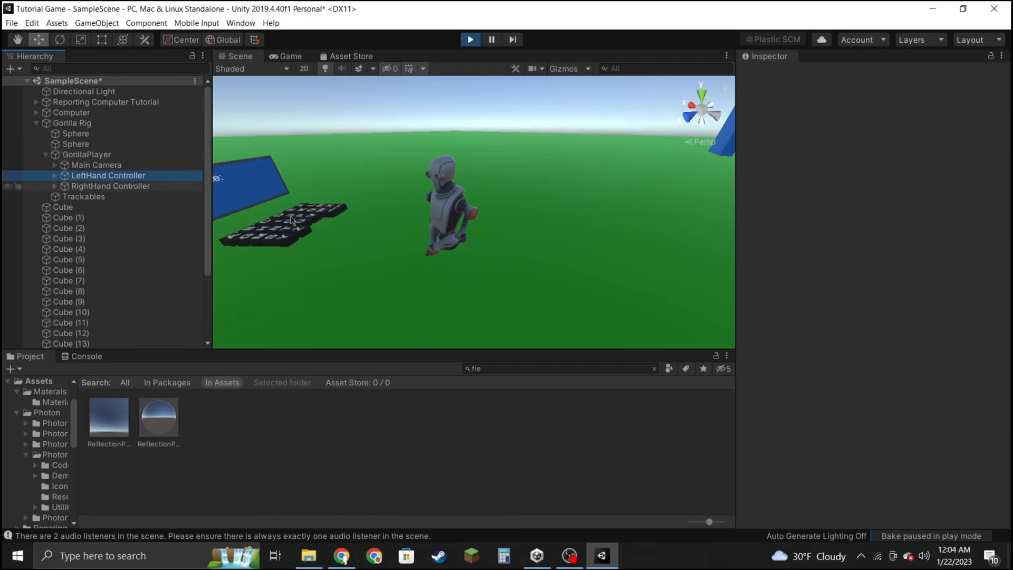
{"action": "left_click_drag", "start_coordinate": [428, 249], "coordinate": [483, 314]}
{"action": "right_click_drag", "start_coordinate": [416, 241], "coordinate": [312, 252]}
{"action": "left_click_drag", "start_coordinate": [382, 286], "coordinate": [395, 248]}
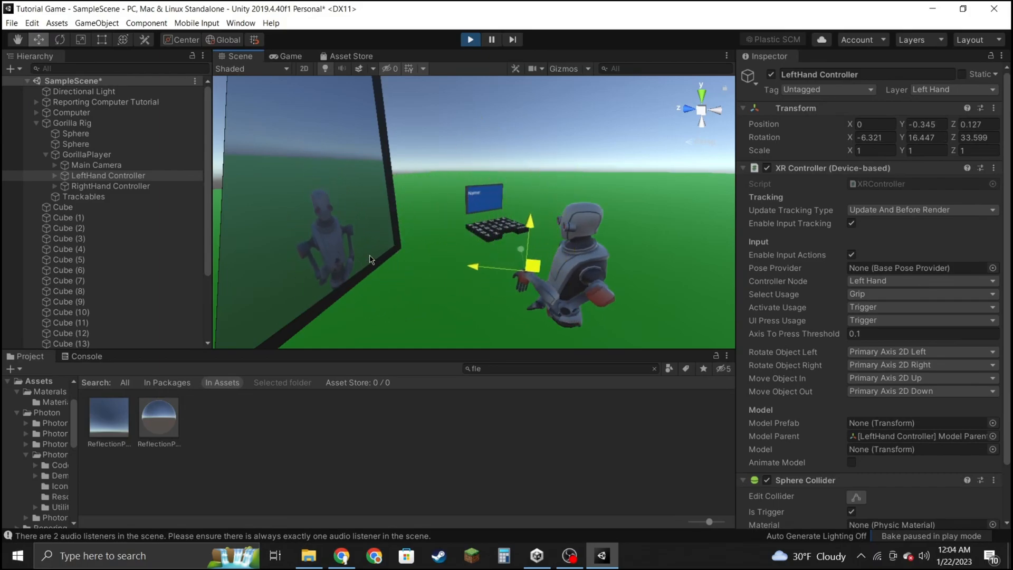